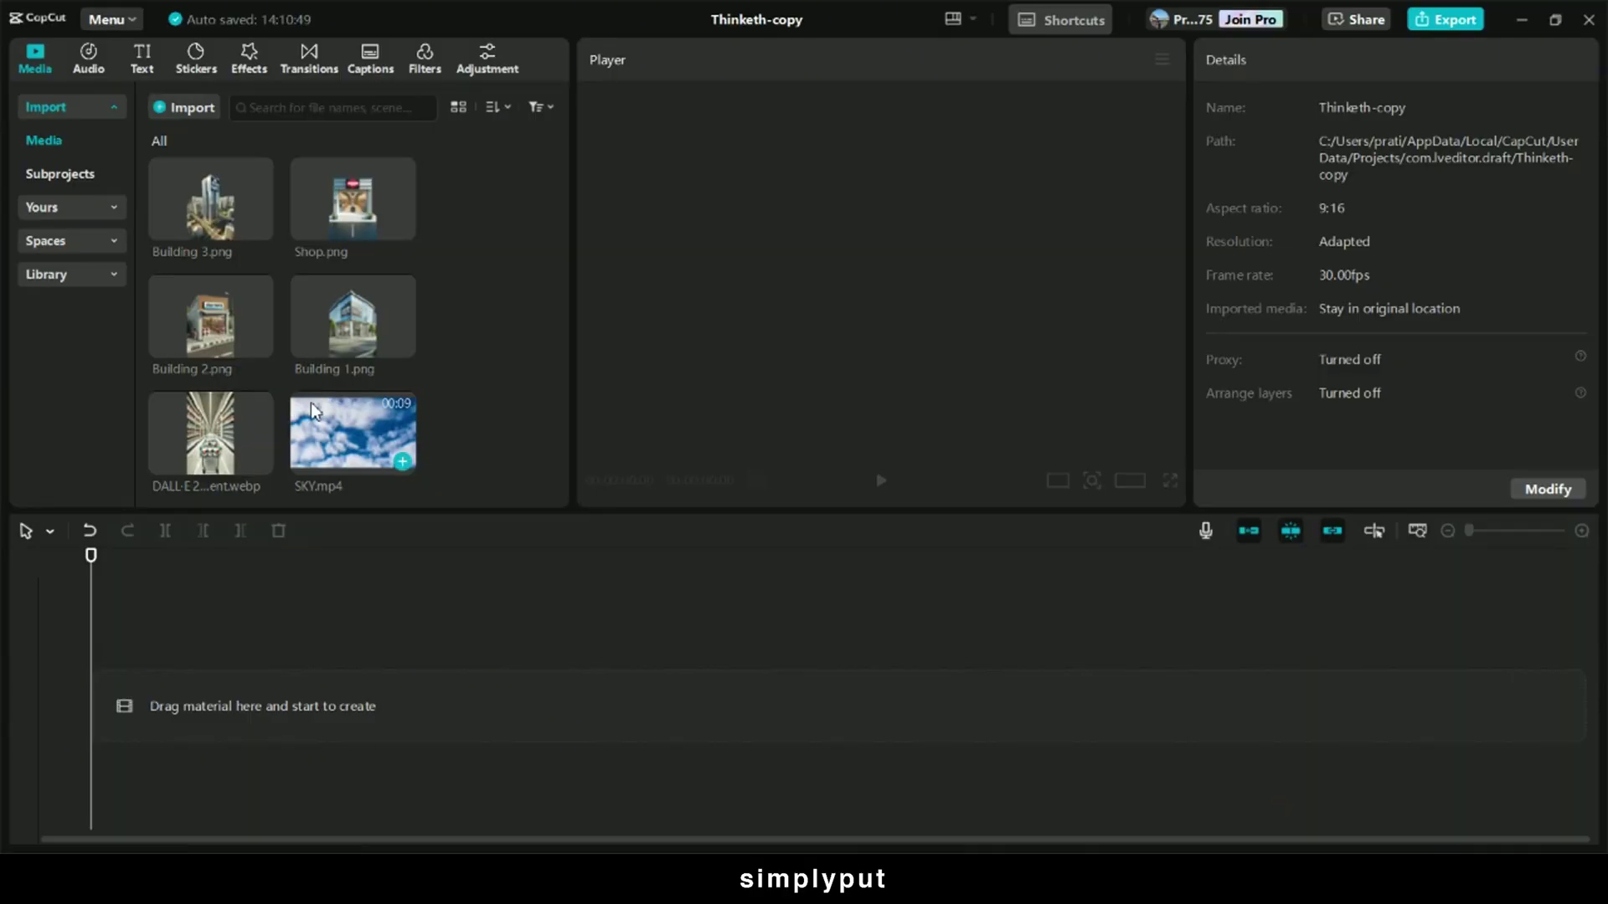
Place SKY.mp4 on the timeline and enlarge it to fill the whole 9:16 frame
{"action": "scroll", "coordinate": [310, 402], "scroll_direction": "down", "scroll_amount": 10}
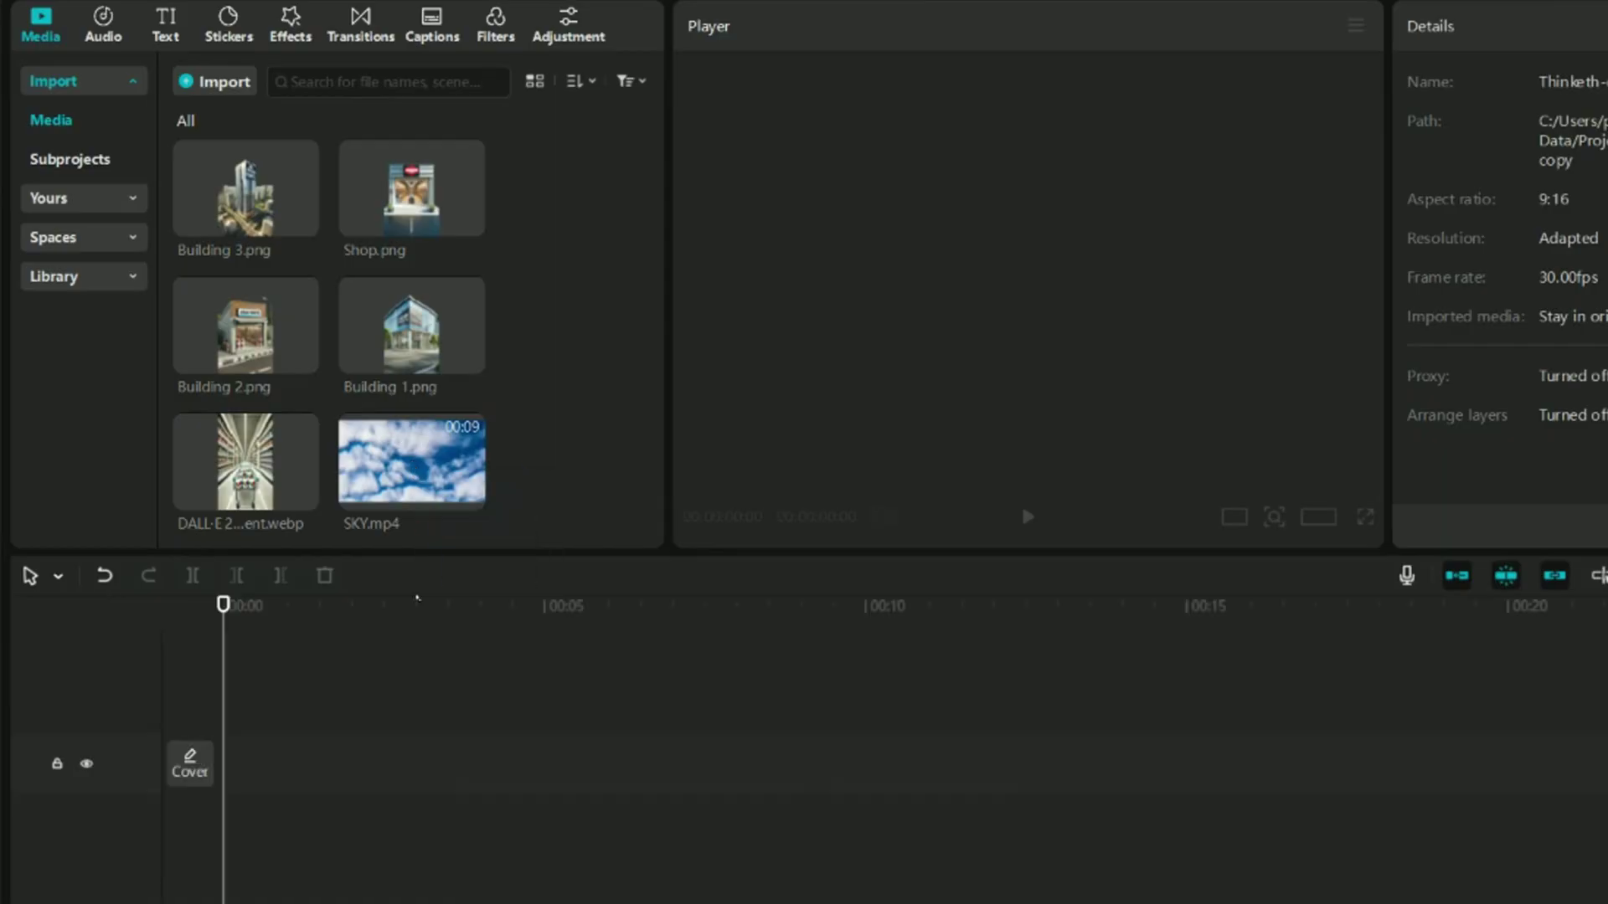
{"action": "left_click_drag", "start_coordinate": [417, 598], "coordinate": [171, 699]}
{"action": "left_click_drag", "start_coordinate": [1144, 330], "coordinate": [1296, 439]}
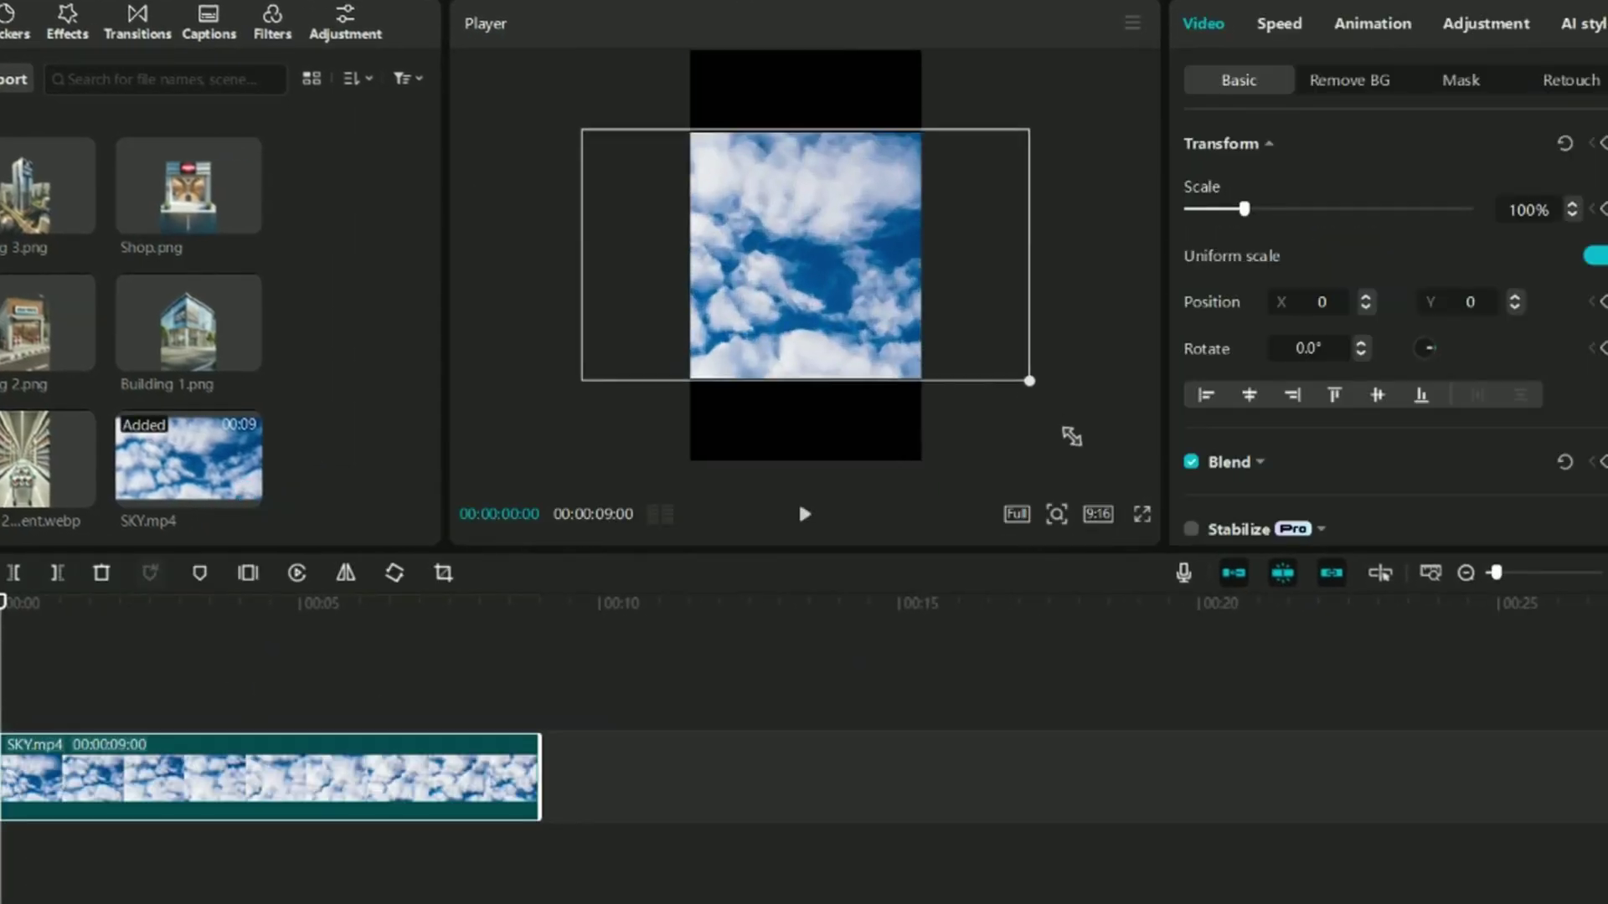
{"action": "left_click_drag", "start_coordinate": [1072, 436], "coordinate": [1254, 493]}
Set the sky clip's speed to 2.0x and trim its end to 00:00:02:18
{"action": "left_click", "coordinate": [1281, 26]}
{"action": "left_click_drag", "start_coordinate": [1259, 189], "coordinate": [1325, 188]}
{"action": "key", "text": "space"}
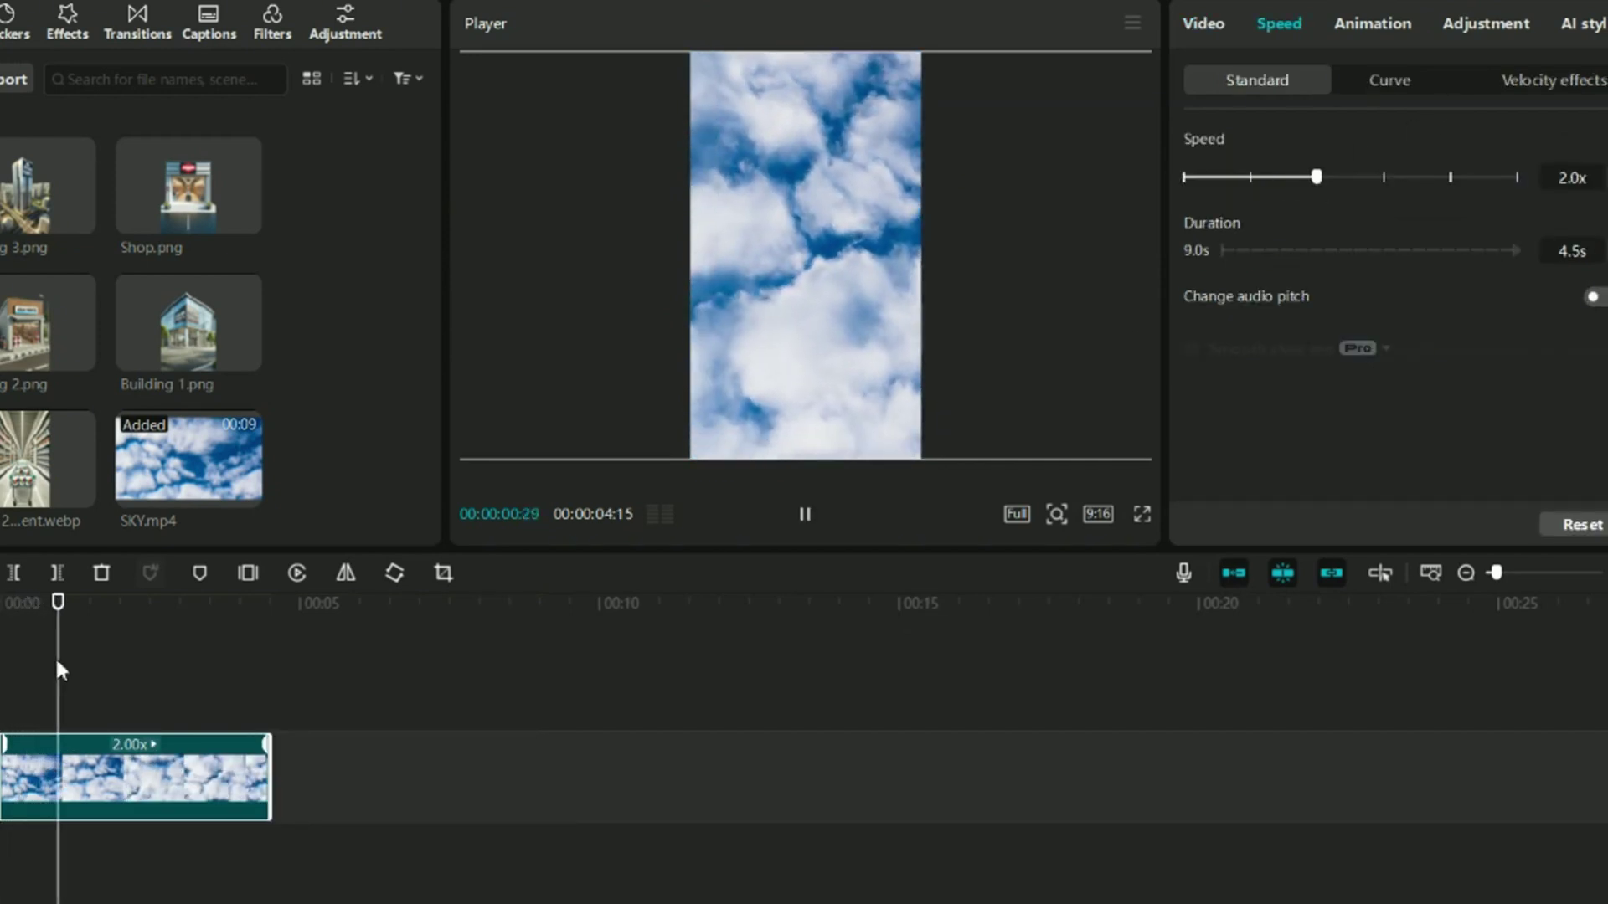
{"action": "key", "text": "space"}
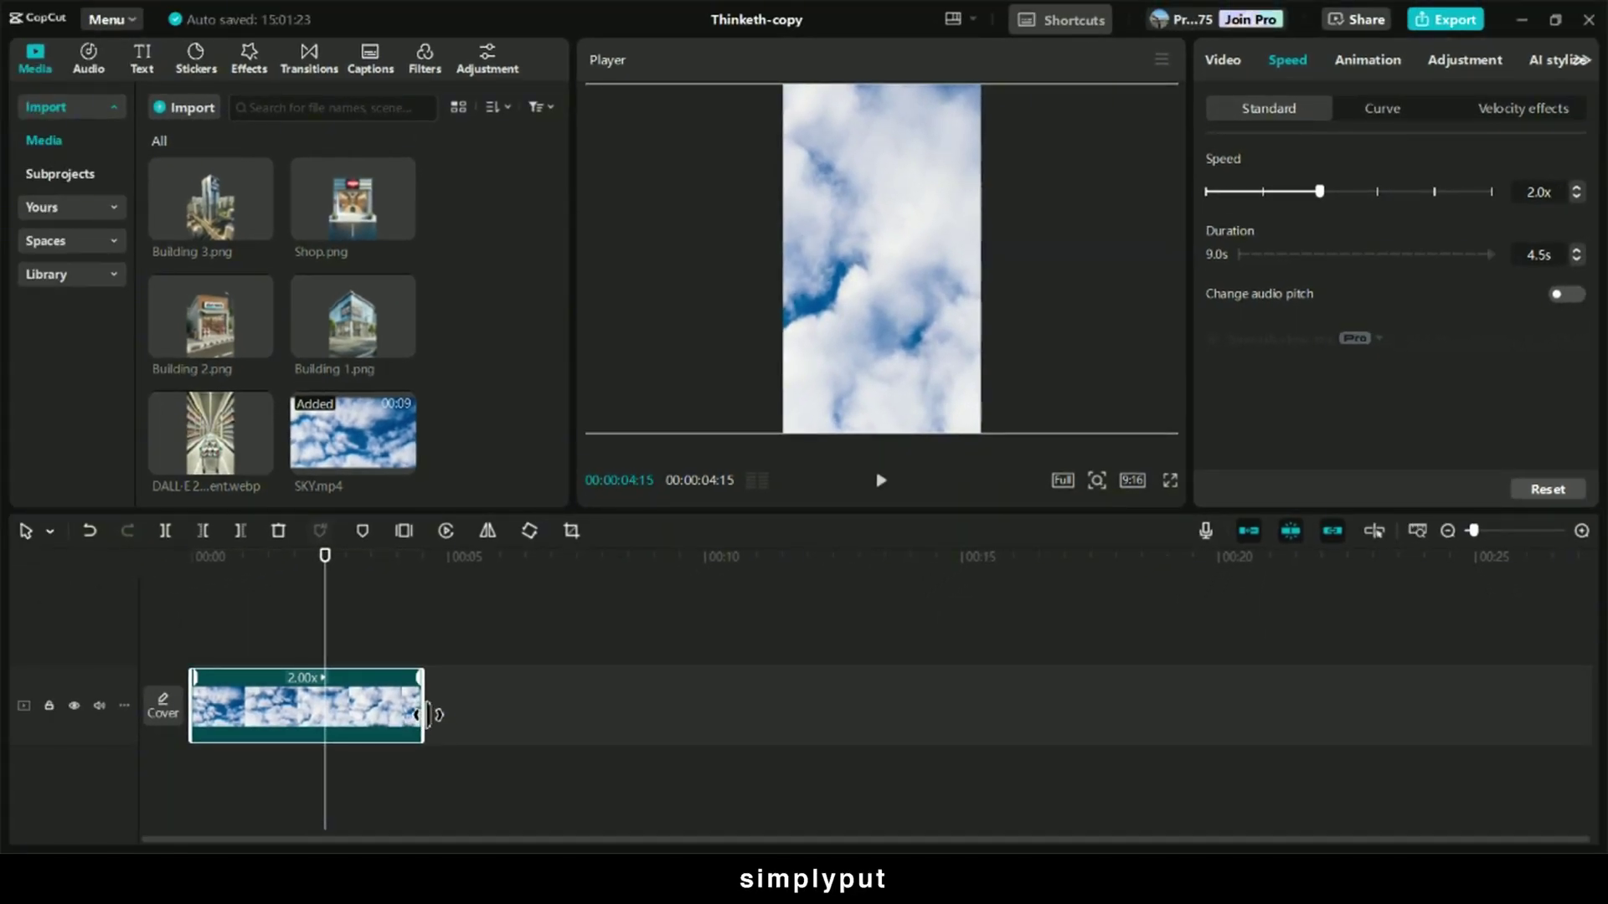
{"action": "left_click_drag", "start_coordinate": [427, 715], "coordinate": [329, 713]}
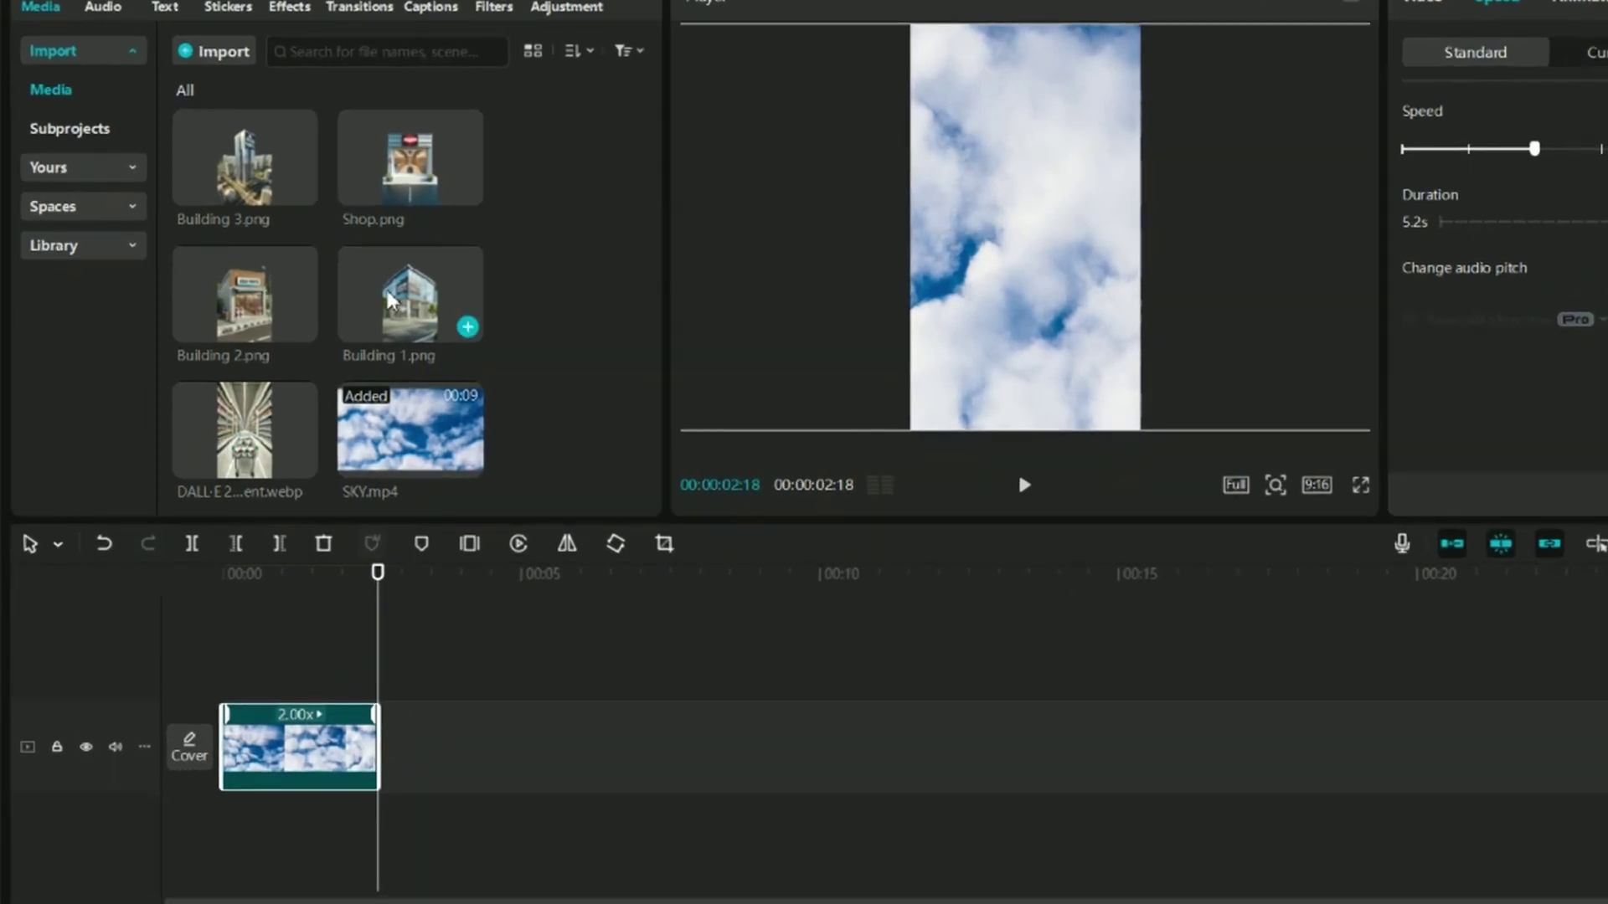
Place Building 1.png above the sky clip, trimmed to the same length, and give it the Slide Up entrance animation
{"action": "left_click_drag", "start_coordinate": [389, 301], "coordinate": [227, 675]}
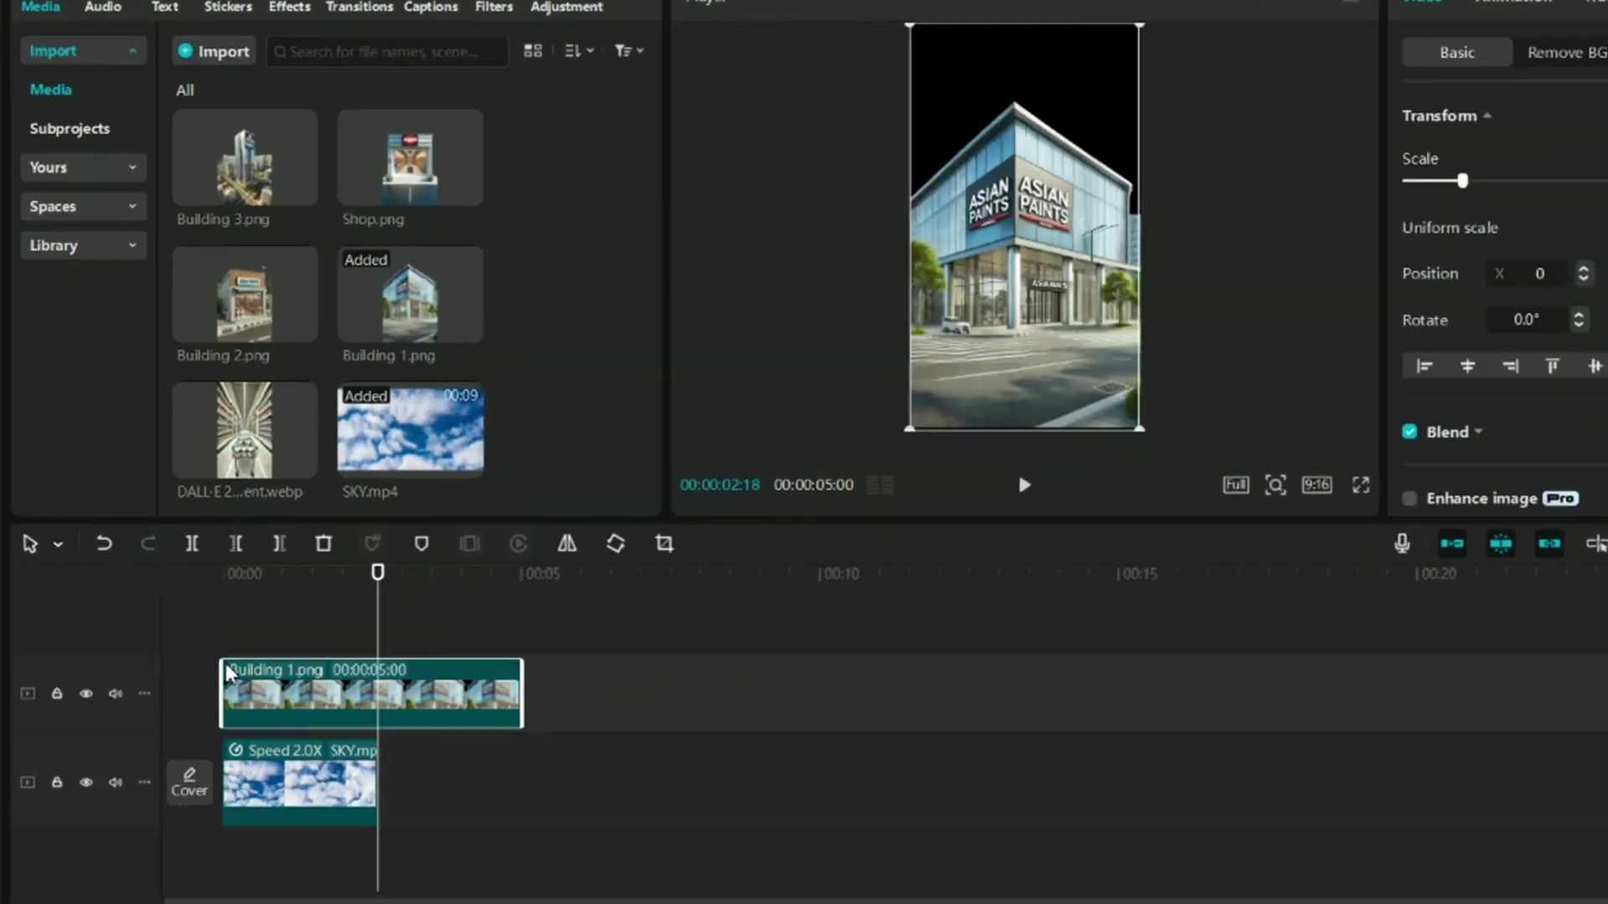
{"action": "left_click_drag", "start_coordinate": [523, 691], "coordinate": [379, 691]}
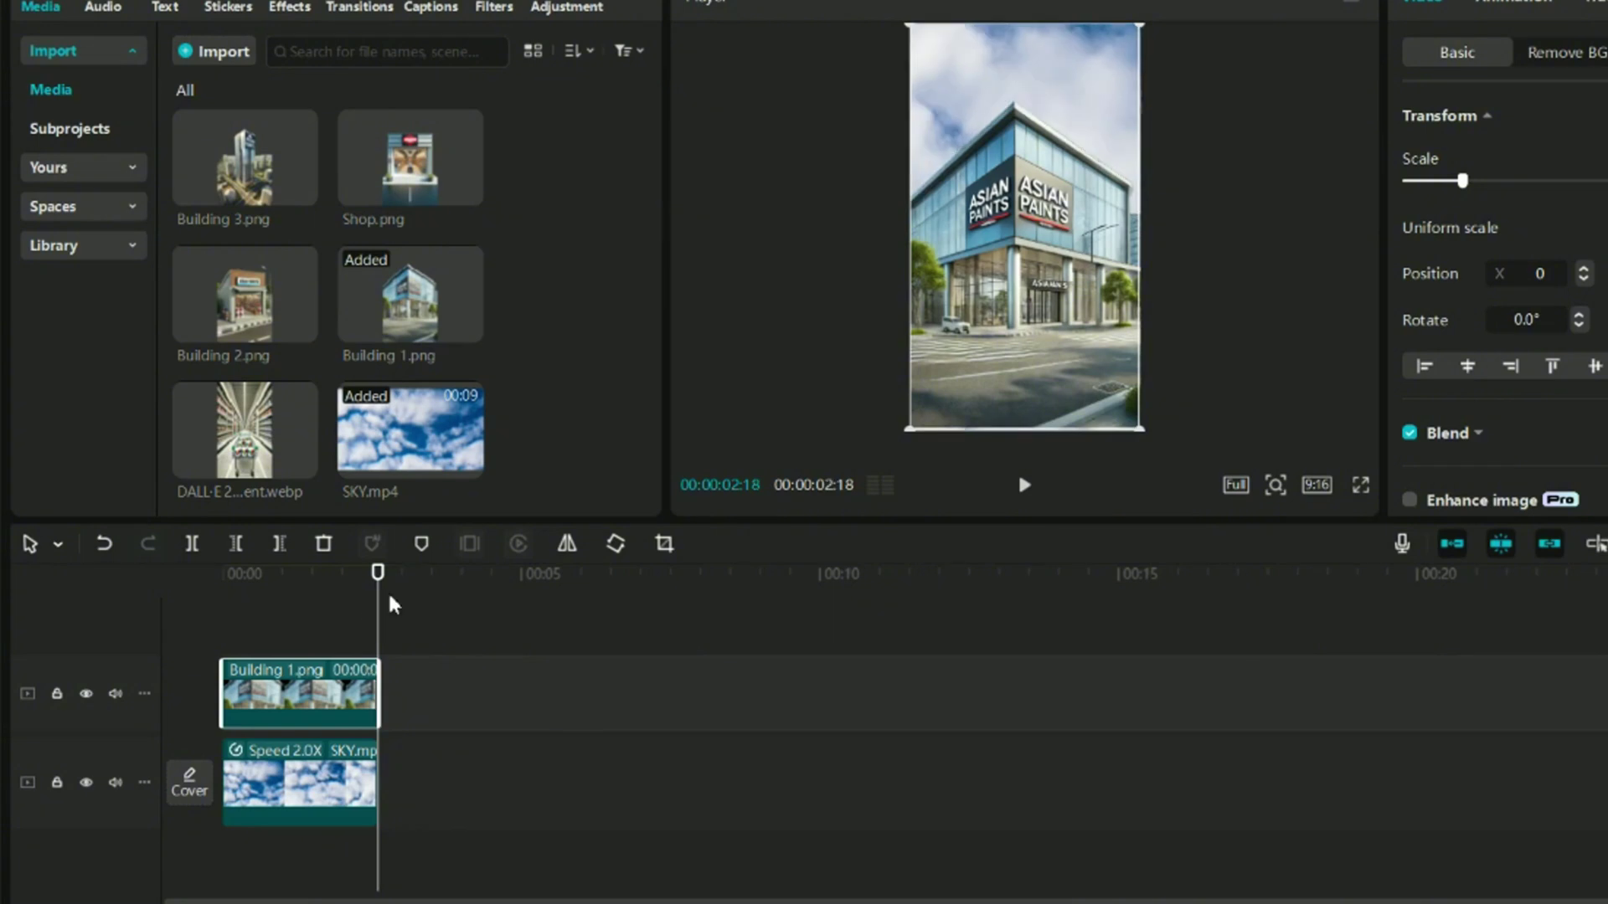
{"action": "left_click", "coordinate": [1243, 27]}
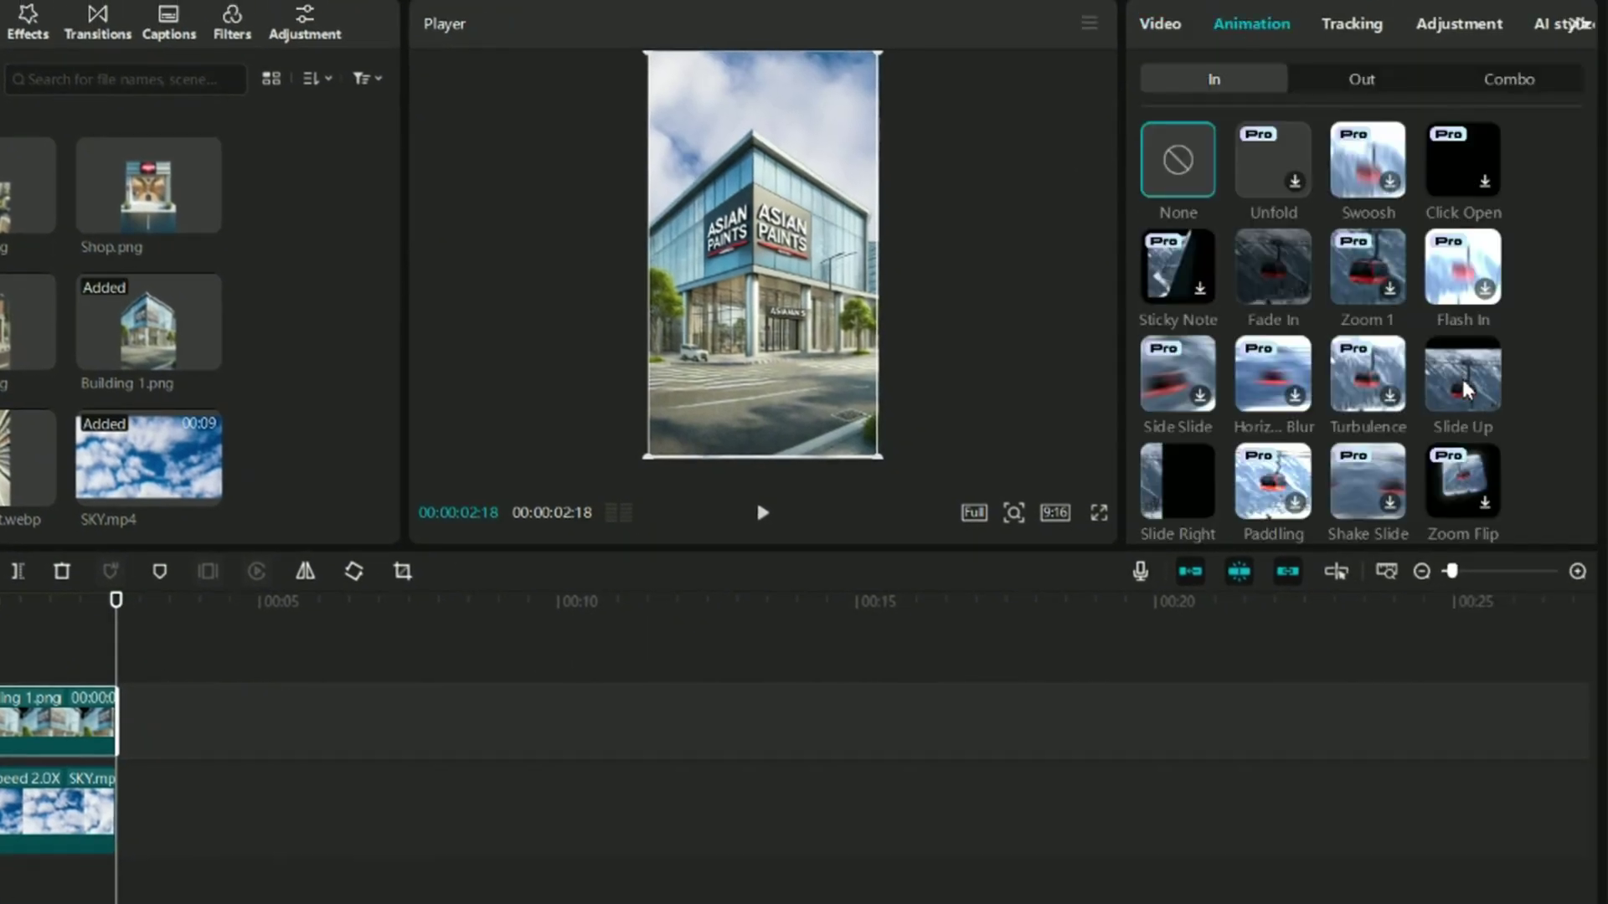
{"action": "left_click", "coordinate": [1465, 387]}
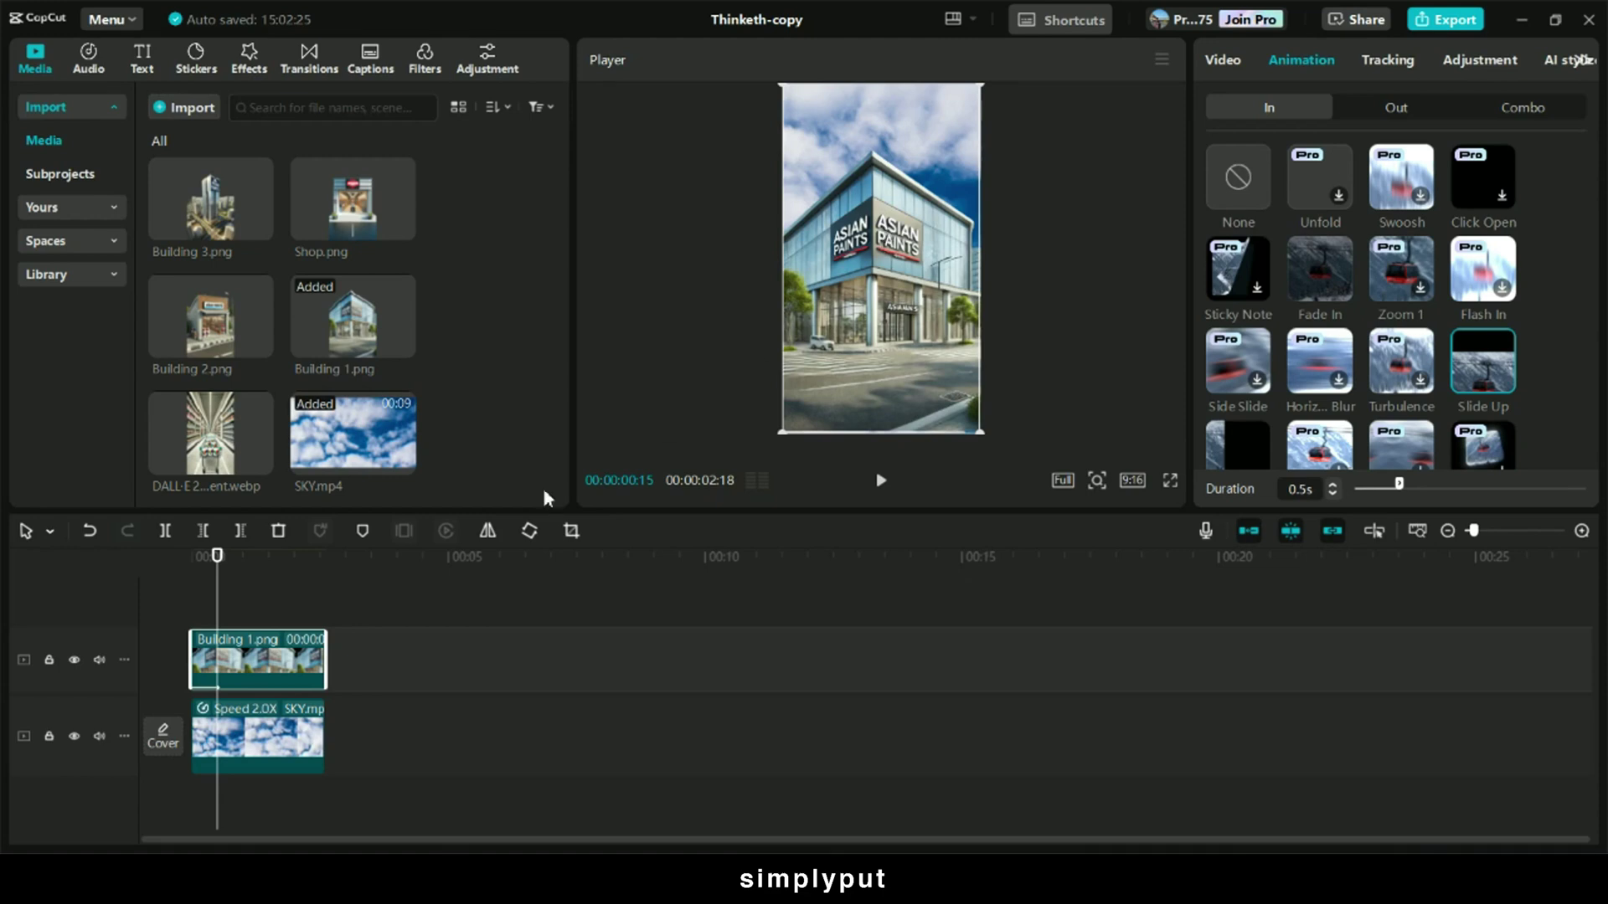
Lower the building to Y -451, keyframe its scale from 100% at 00:00:00:10 to 119% at 00:00:02:13, and preview the motion
{"action": "left_click_drag", "start_coordinate": [221, 603], "coordinate": [227, 604]}
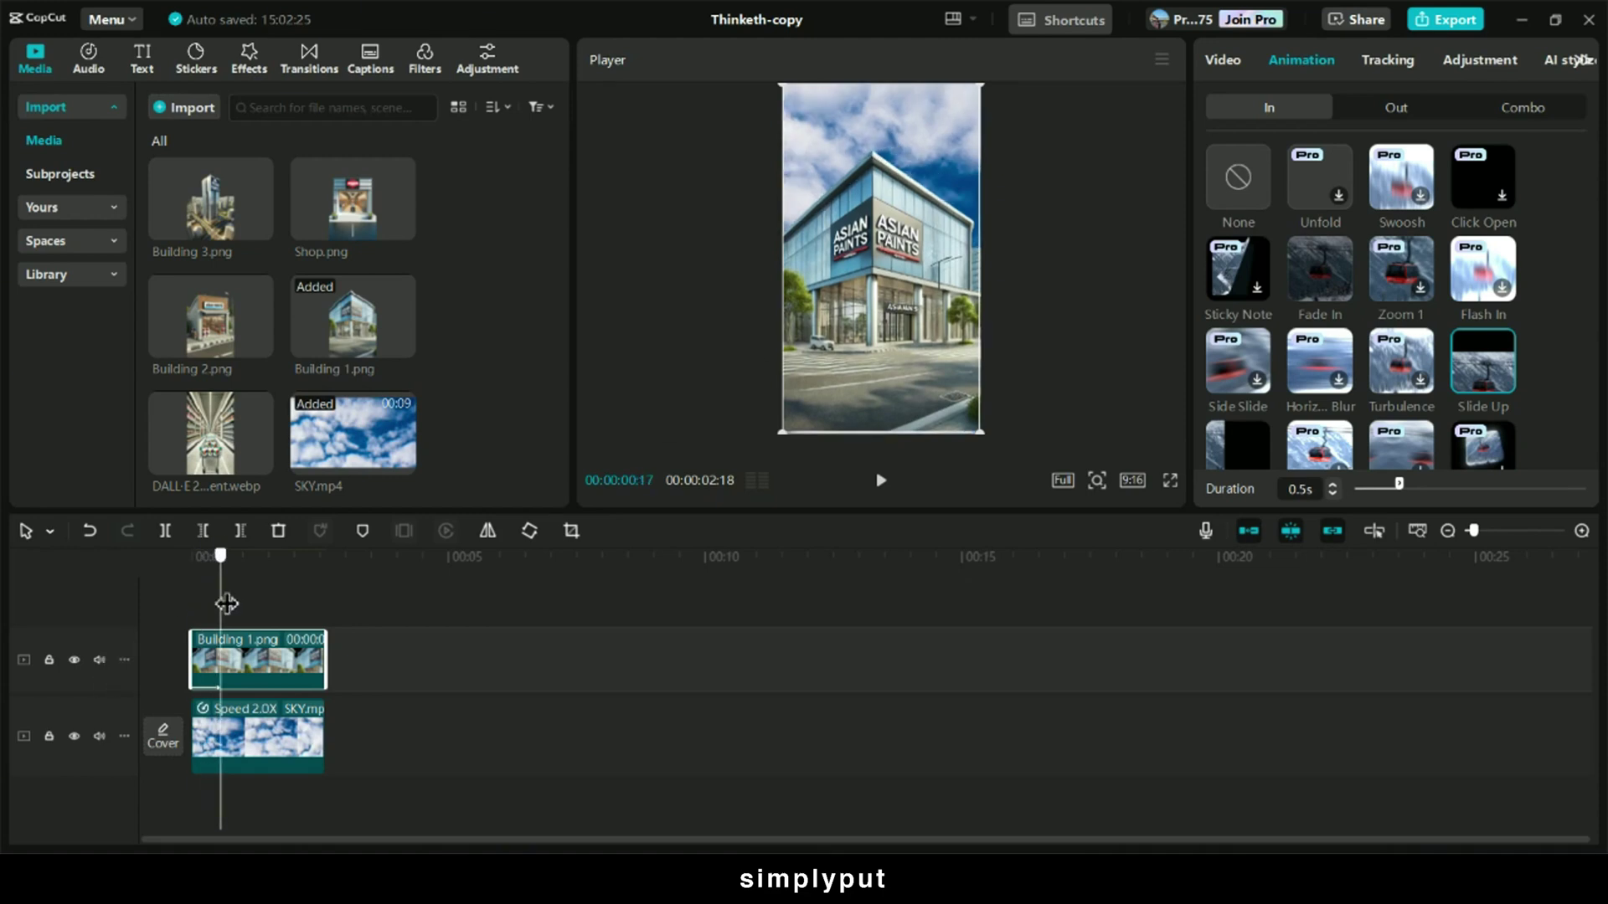
{"action": "left_click", "coordinate": [211, 603]}
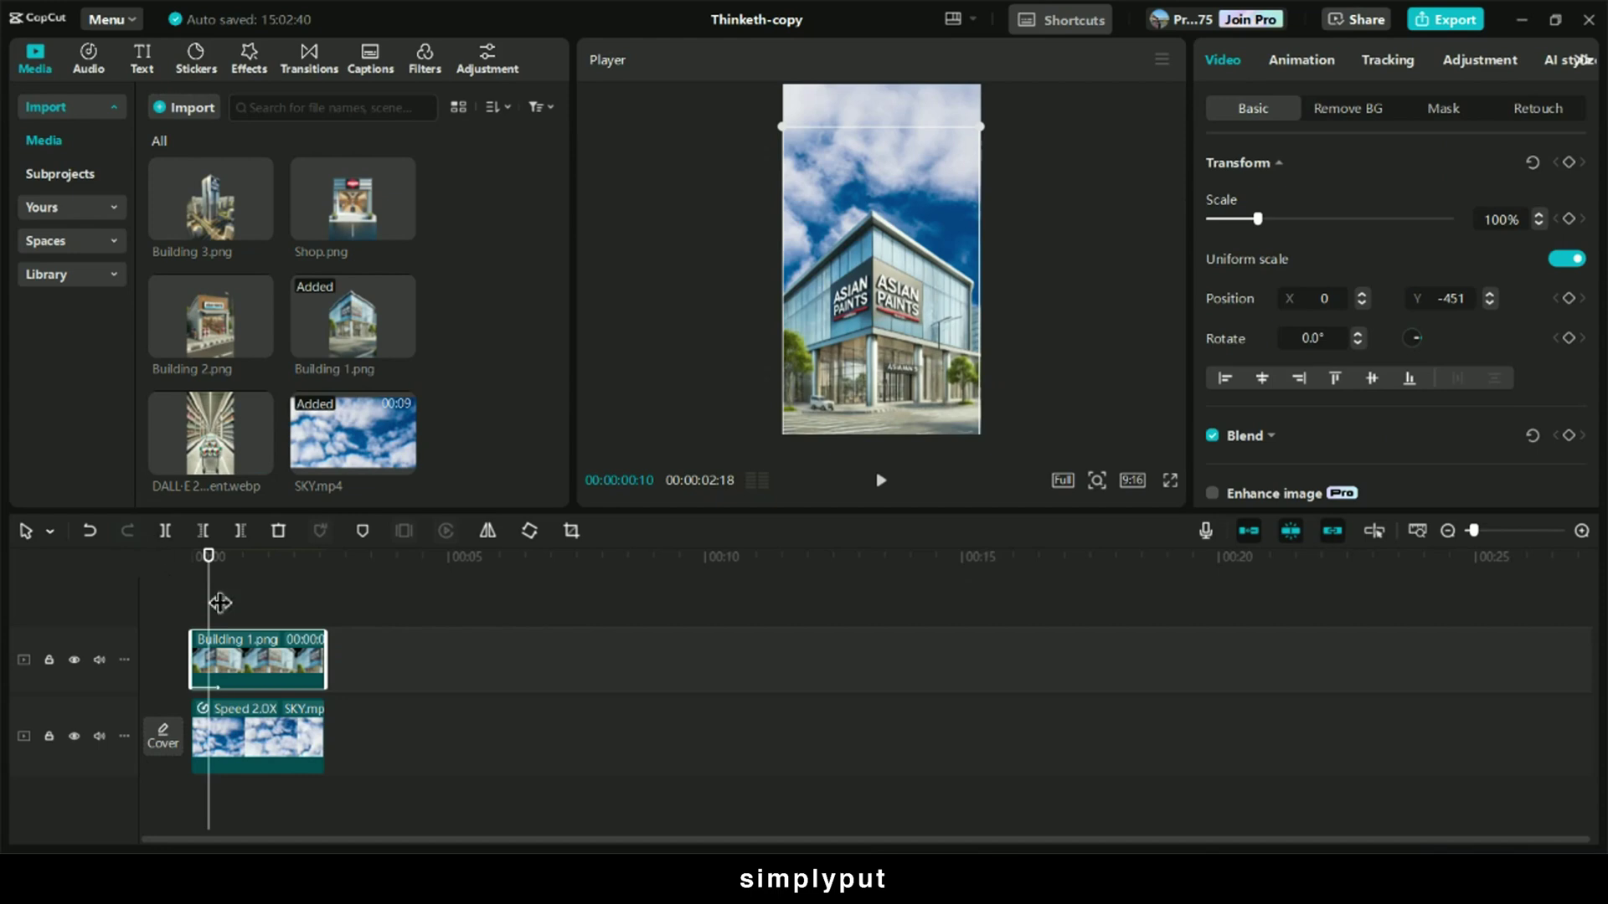
{"action": "left_click_drag", "start_coordinate": [226, 586], "coordinate": [321, 574]}
{"action": "left_click_drag", "start_coordinate": [980, 127], "coordinate": [1046, 97]}
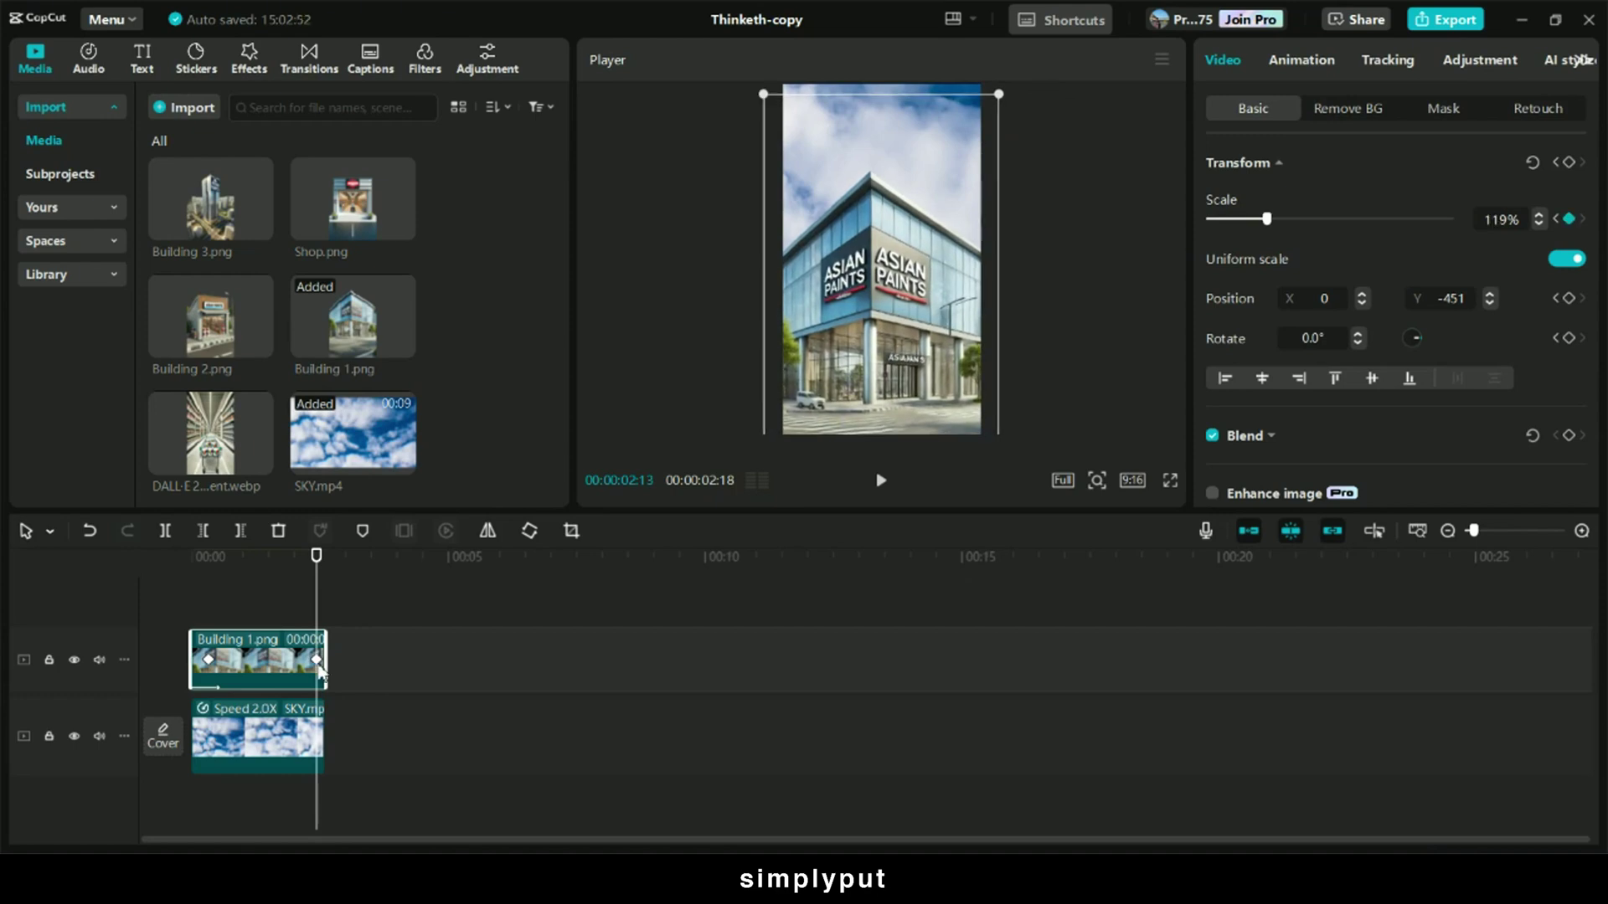
{"action": "left_click", "coordinate": [195, 600]}
{"action": "key", "text": "space"}
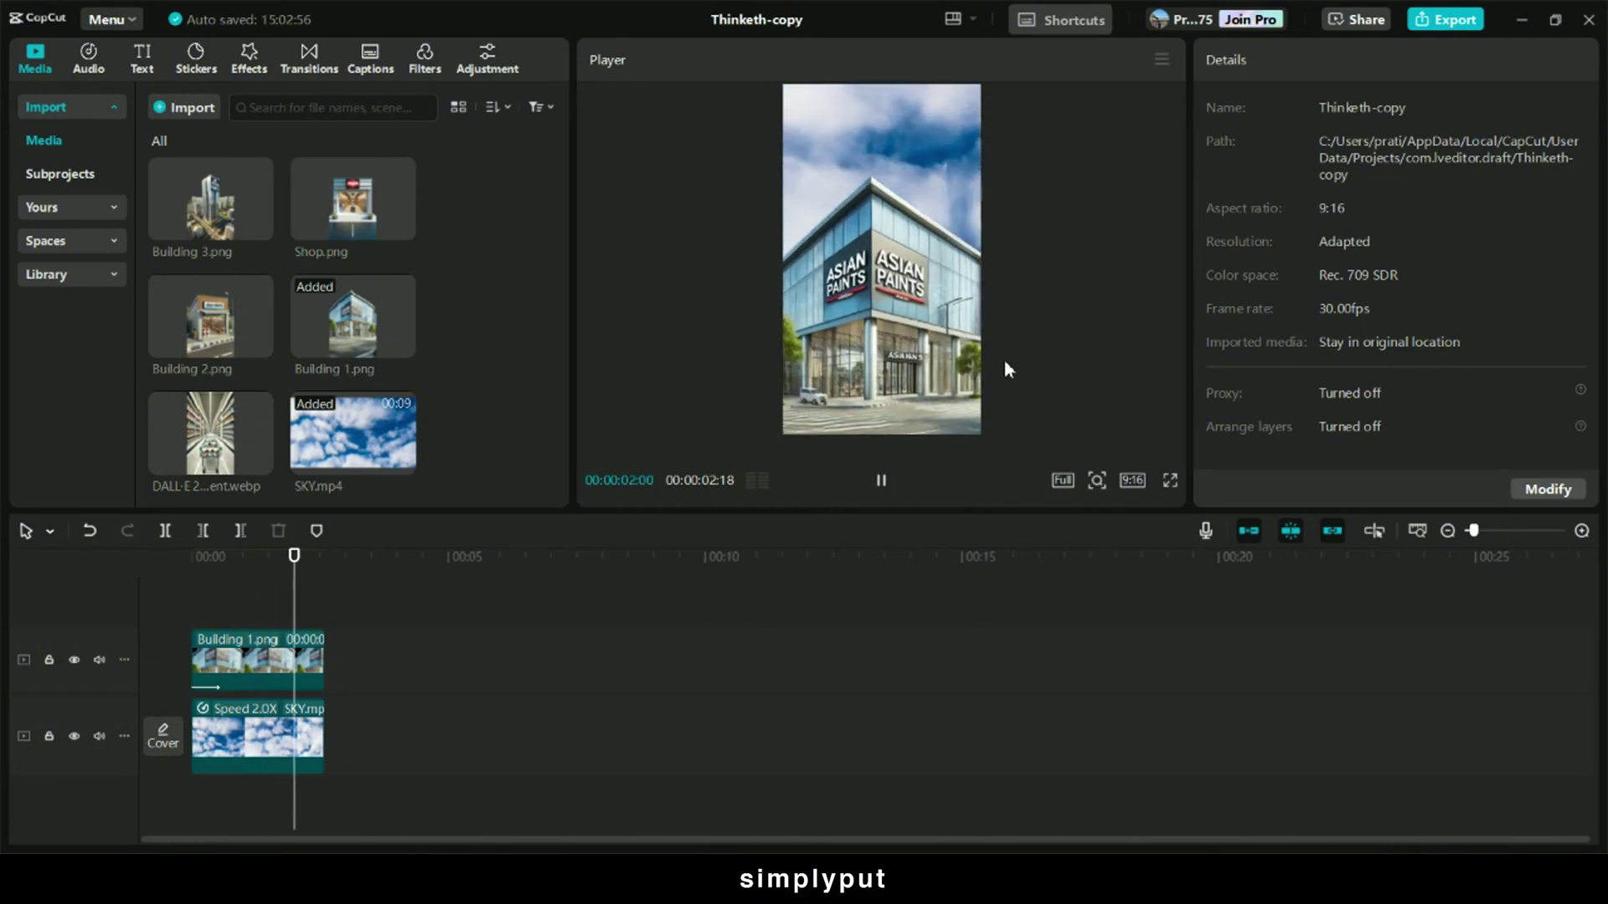
{"action": "key", "text": "space"}
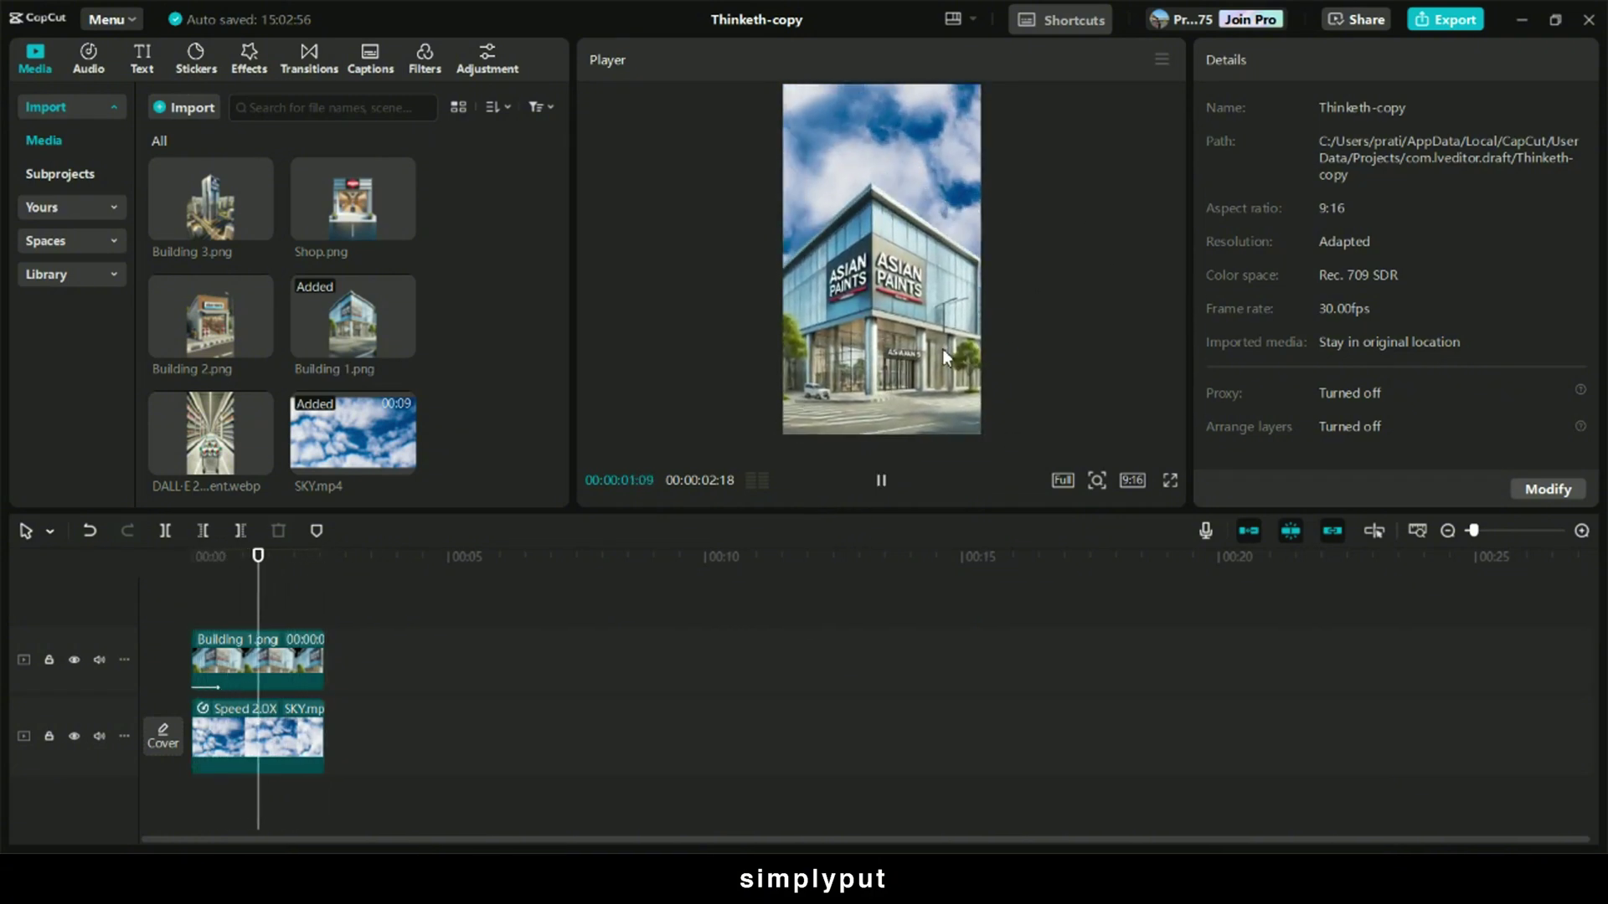
{"action": "key", "text": "space"}
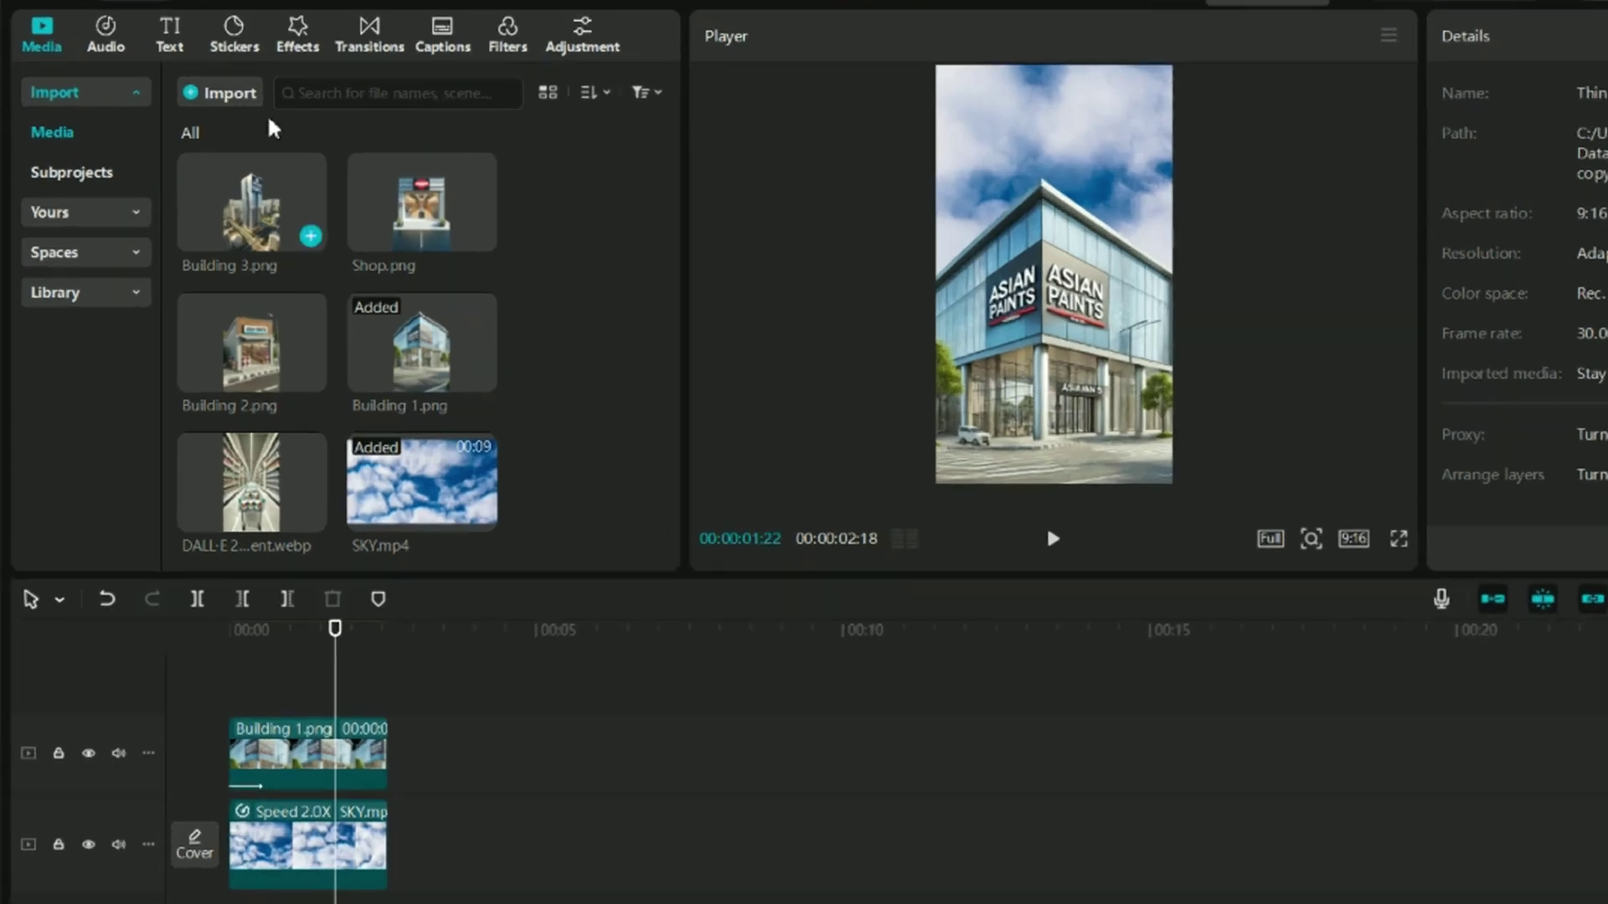
Add a default text layer above the building clip and trim it to the same length
{"action": "left_click", "coordinate": [172, 35]}
{"action": "left_click_drag", "start_coordinate": [230, 131], "coordinate": [239, 704]}
{"action": "left_click_drag", "start_coordinate": [415, 737], "coordinate": [390, 736]}
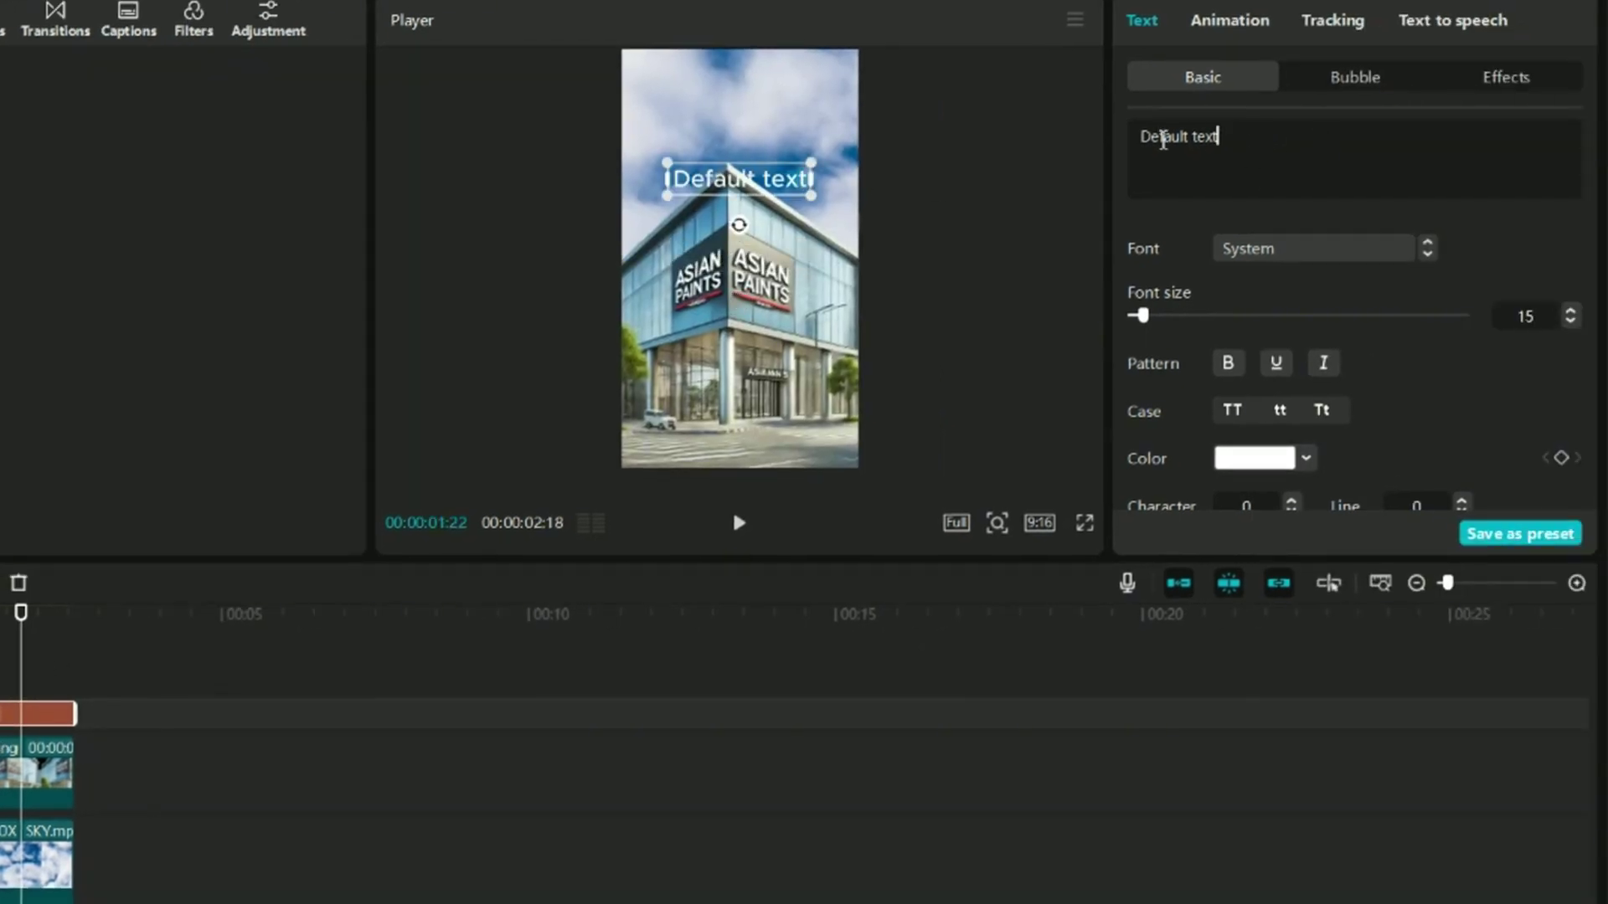
Change the text to "GAINT" in uppercase and set its font to TheBoldFont-Bold
{"action": "key", "text": "ctrl+a"}
{"action": "type", "text": "Gaint"}
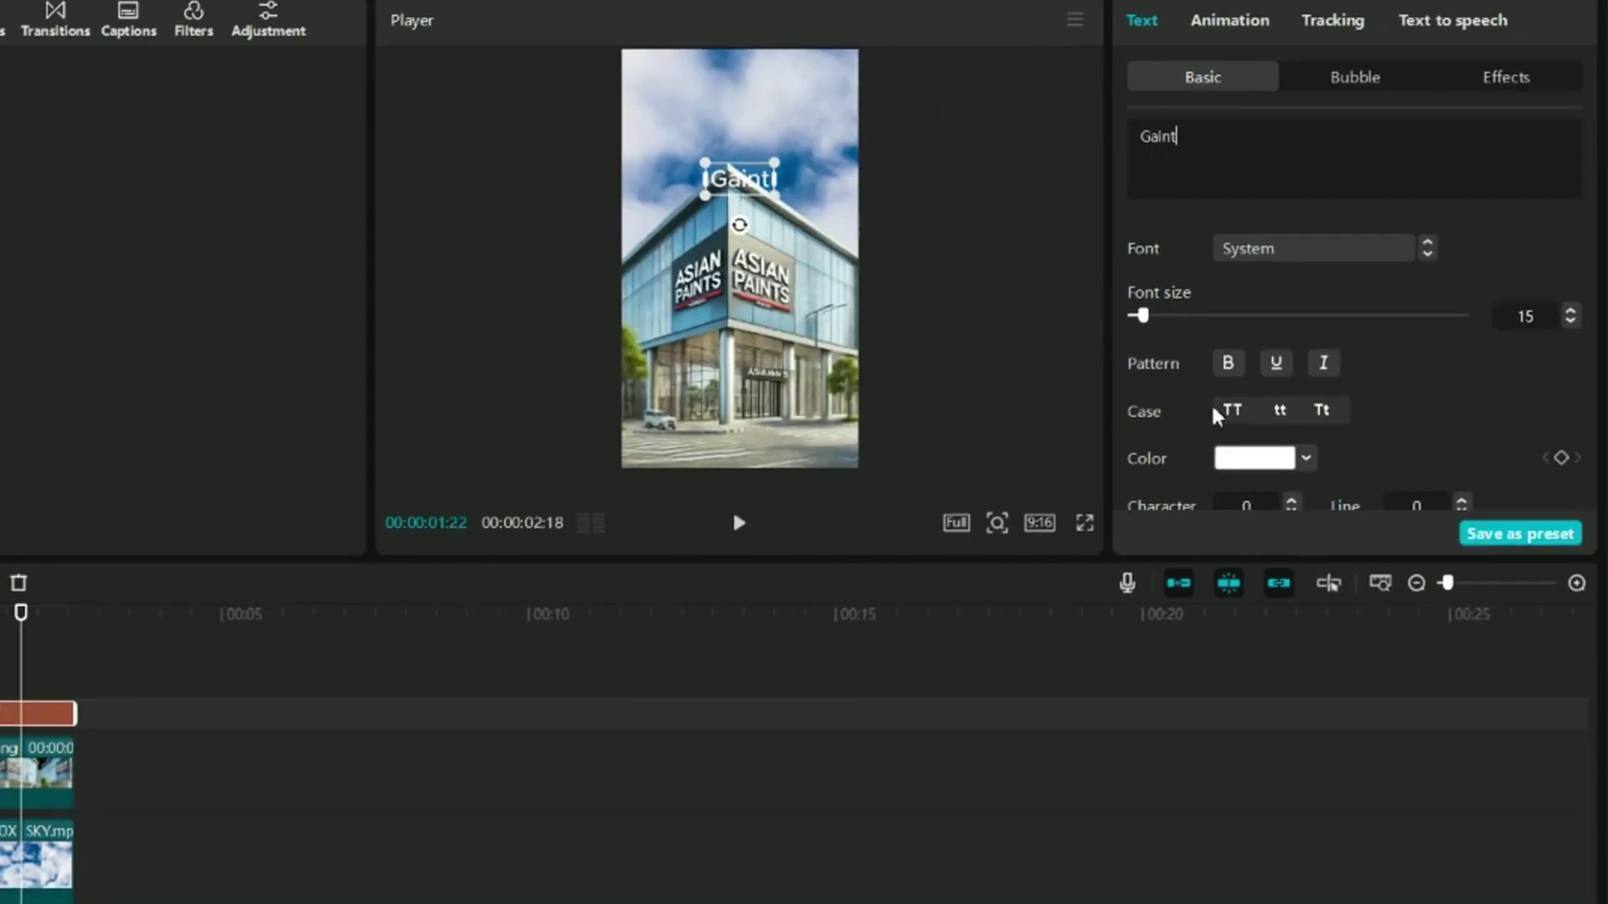
{"action": "left_click", "coordinate": [1233, 412]}
{"action": "left_click", "coordinate": [1315, 248]}
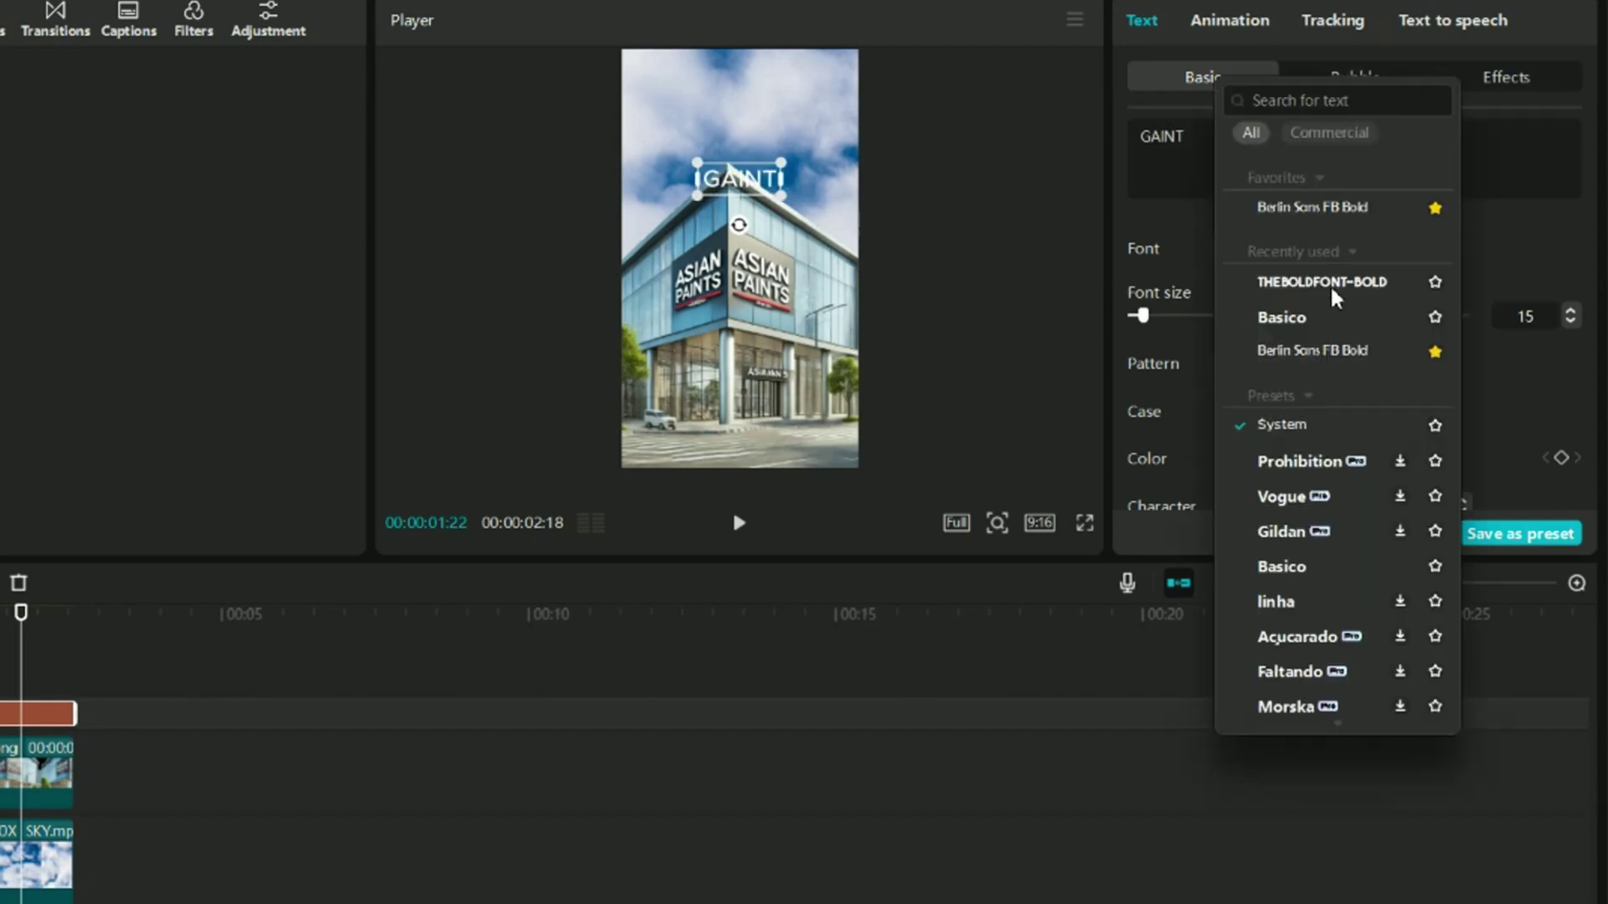
{"action": "left_click", "coordinate": [1323, 283]}
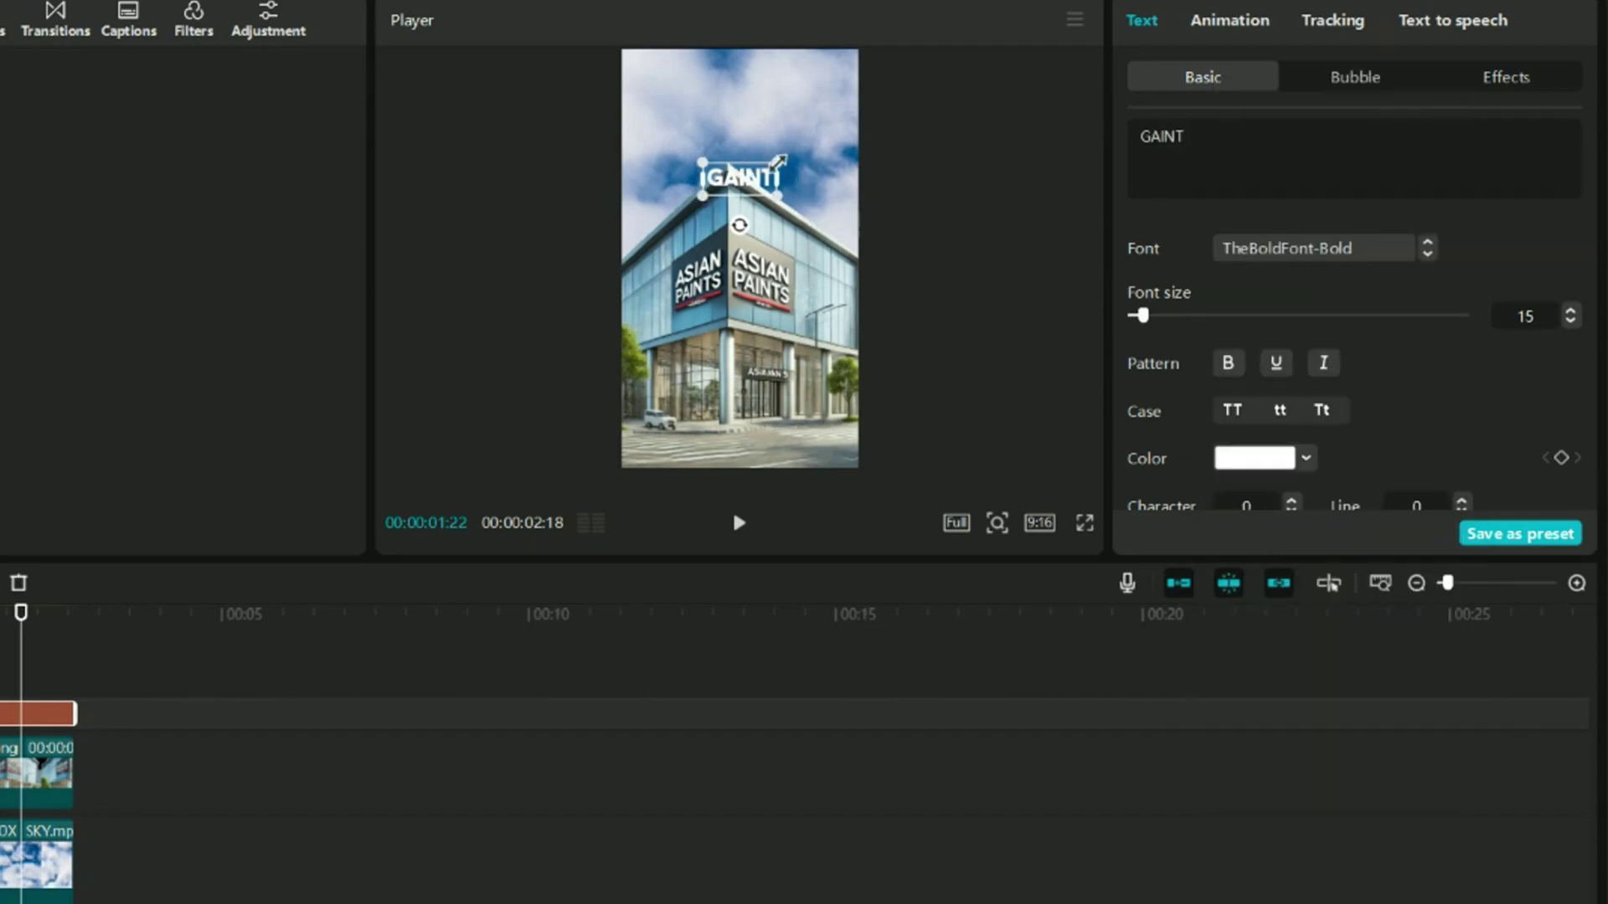
Enlarge the GAINT title to nearly the frame's width and color it yellow
{"action": "scroll", "coordinate": [1418, 438], "scroll_direction": "down", "scroll_amount": 3}
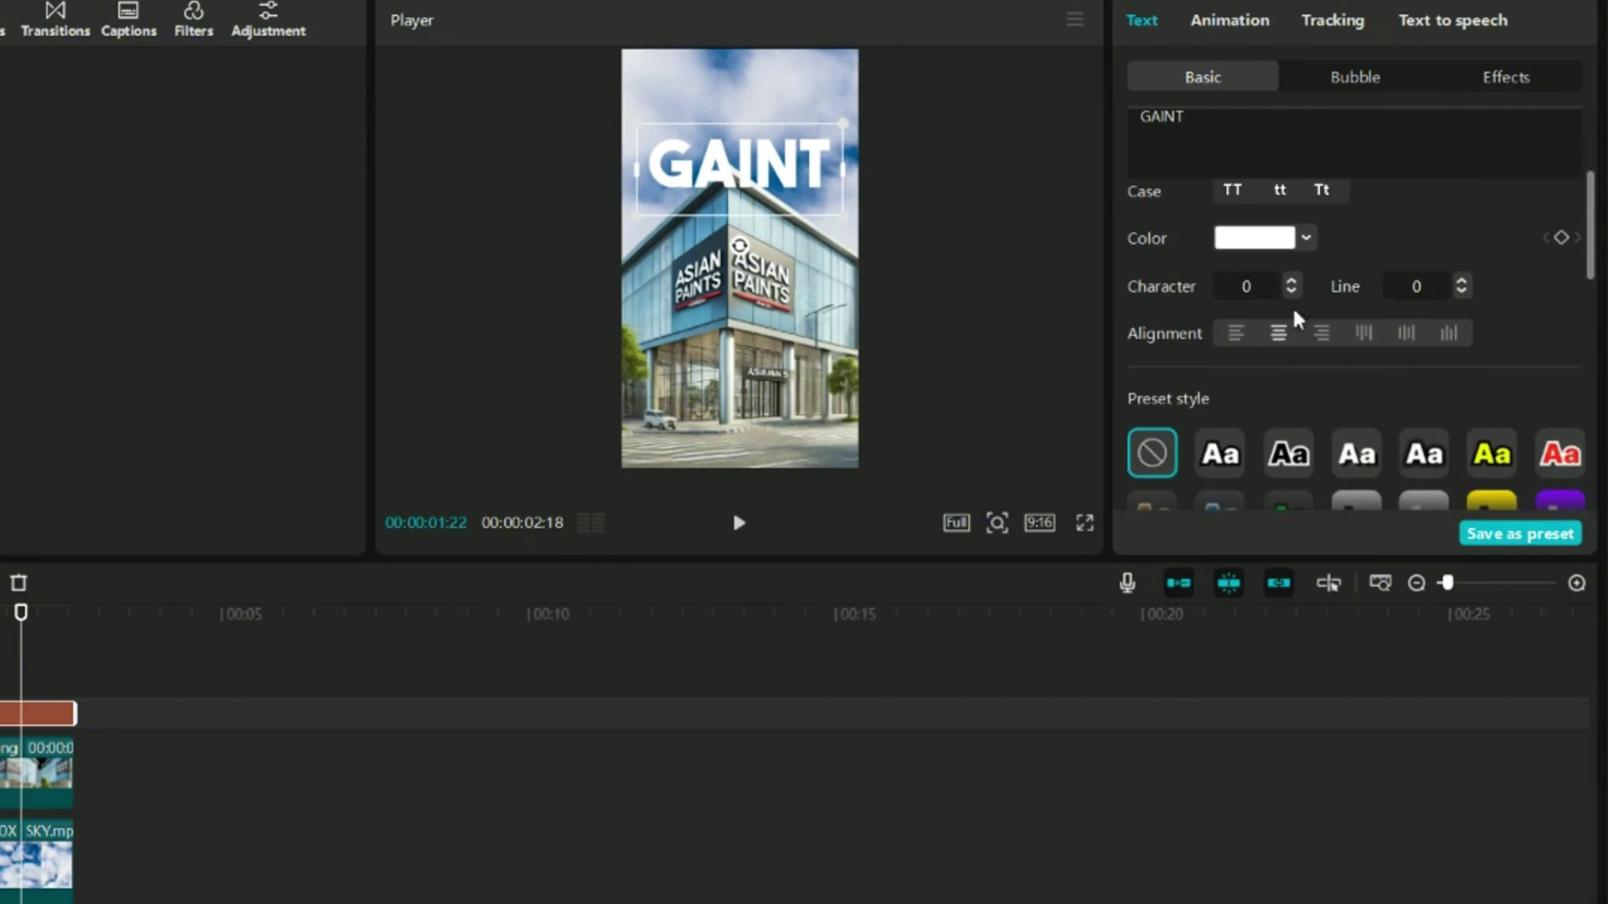
{"action": "left_click", "coordinate": [1307, 241]}
{"action": "left_click", "coordinate": [1233, 453]}
{"action": "left_click_drag", "start_coordinate": [1156, 273], "coordinate": [1398, 277]}
{"action": "left_click_drag", "start_coordinate": [1232, 451], "coordinate": [1239, 451]}
Enable a glow on the title using the non-Pro style and set its range to 56
{"action": "scroll", "coordinate": [1454, 318], "scroll_direction": "down", "scroll_amount": 10}
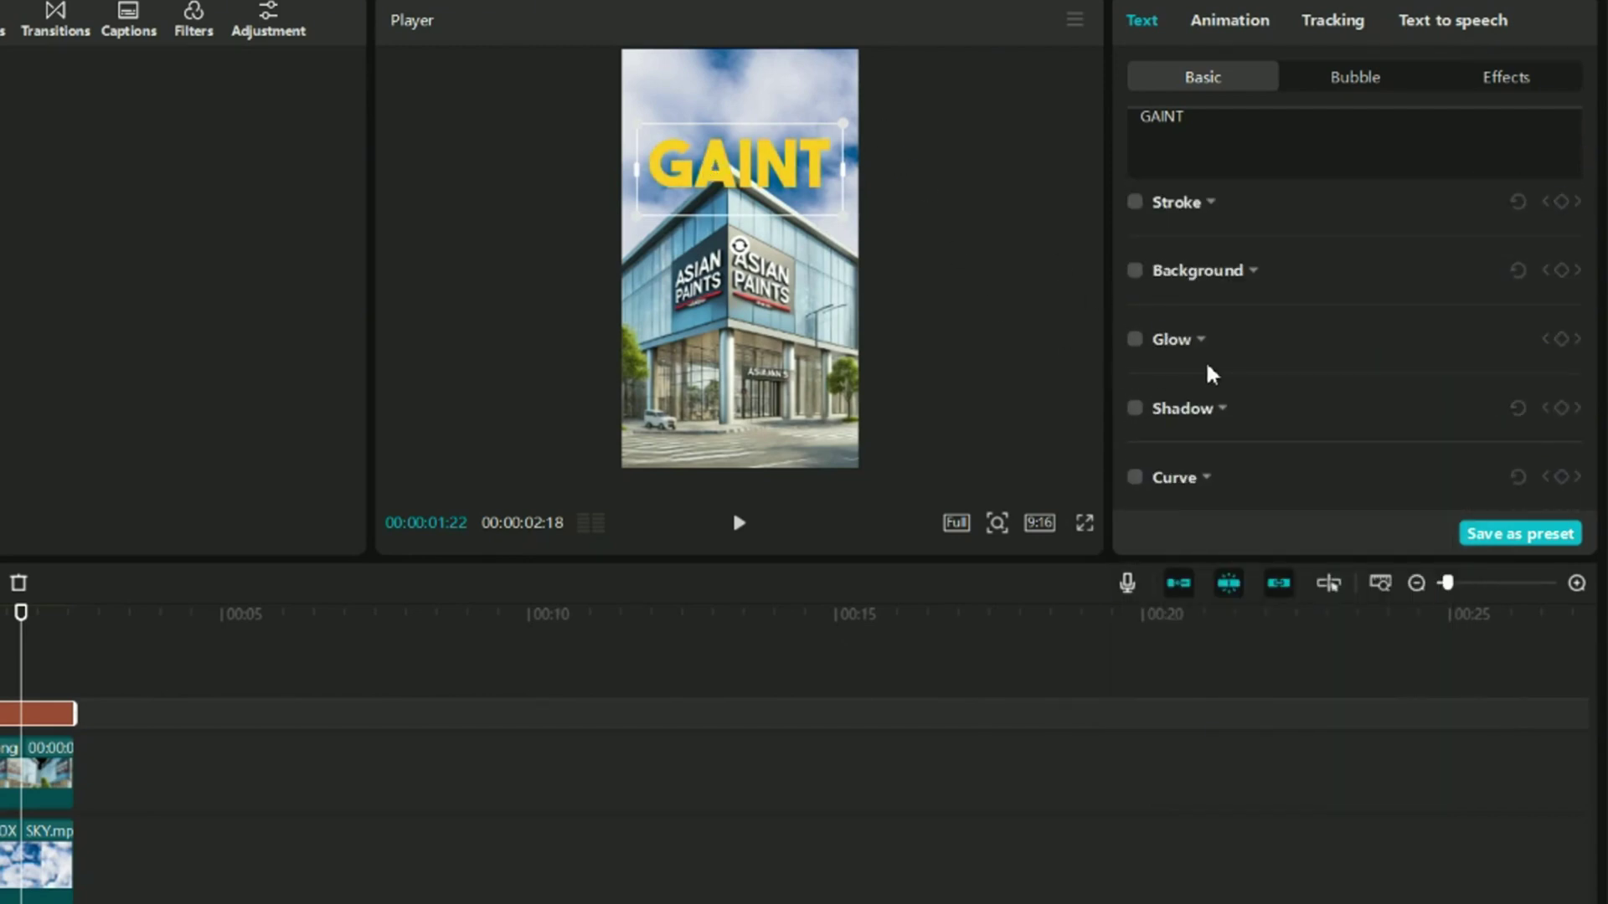
{"action": "left_click", "coordinate": [1135, 339]}
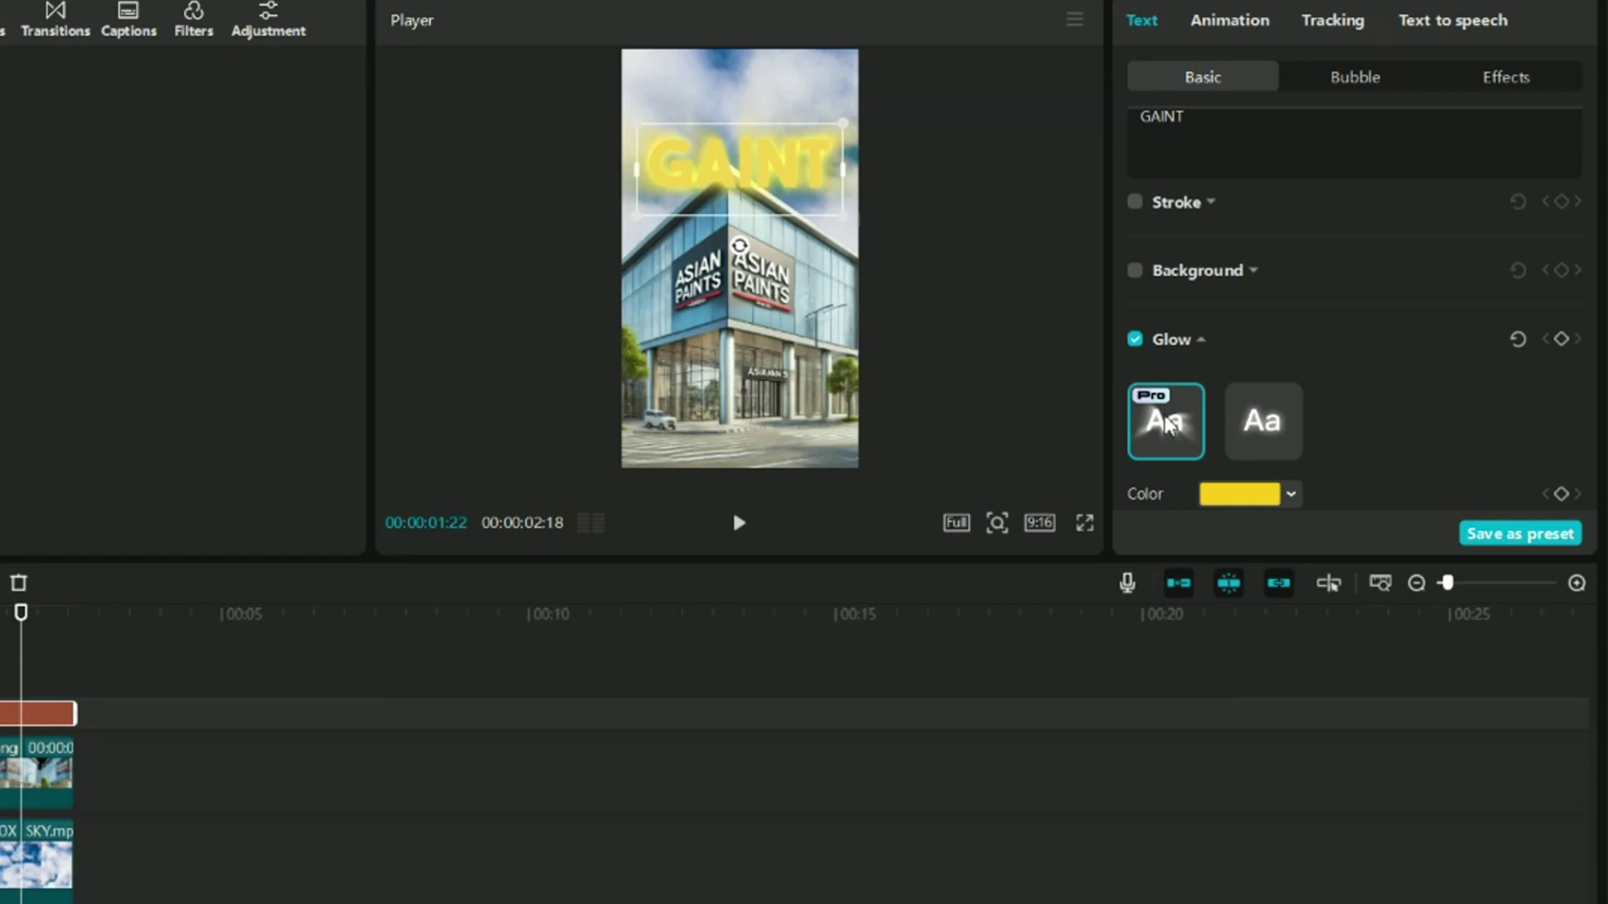
{"action": "left_click", "coordinate": [1270, 428]}
{"action": "scroll", "coordinate": [1359, 409], "scroll_direction": "down", "scroll_amount": 4}
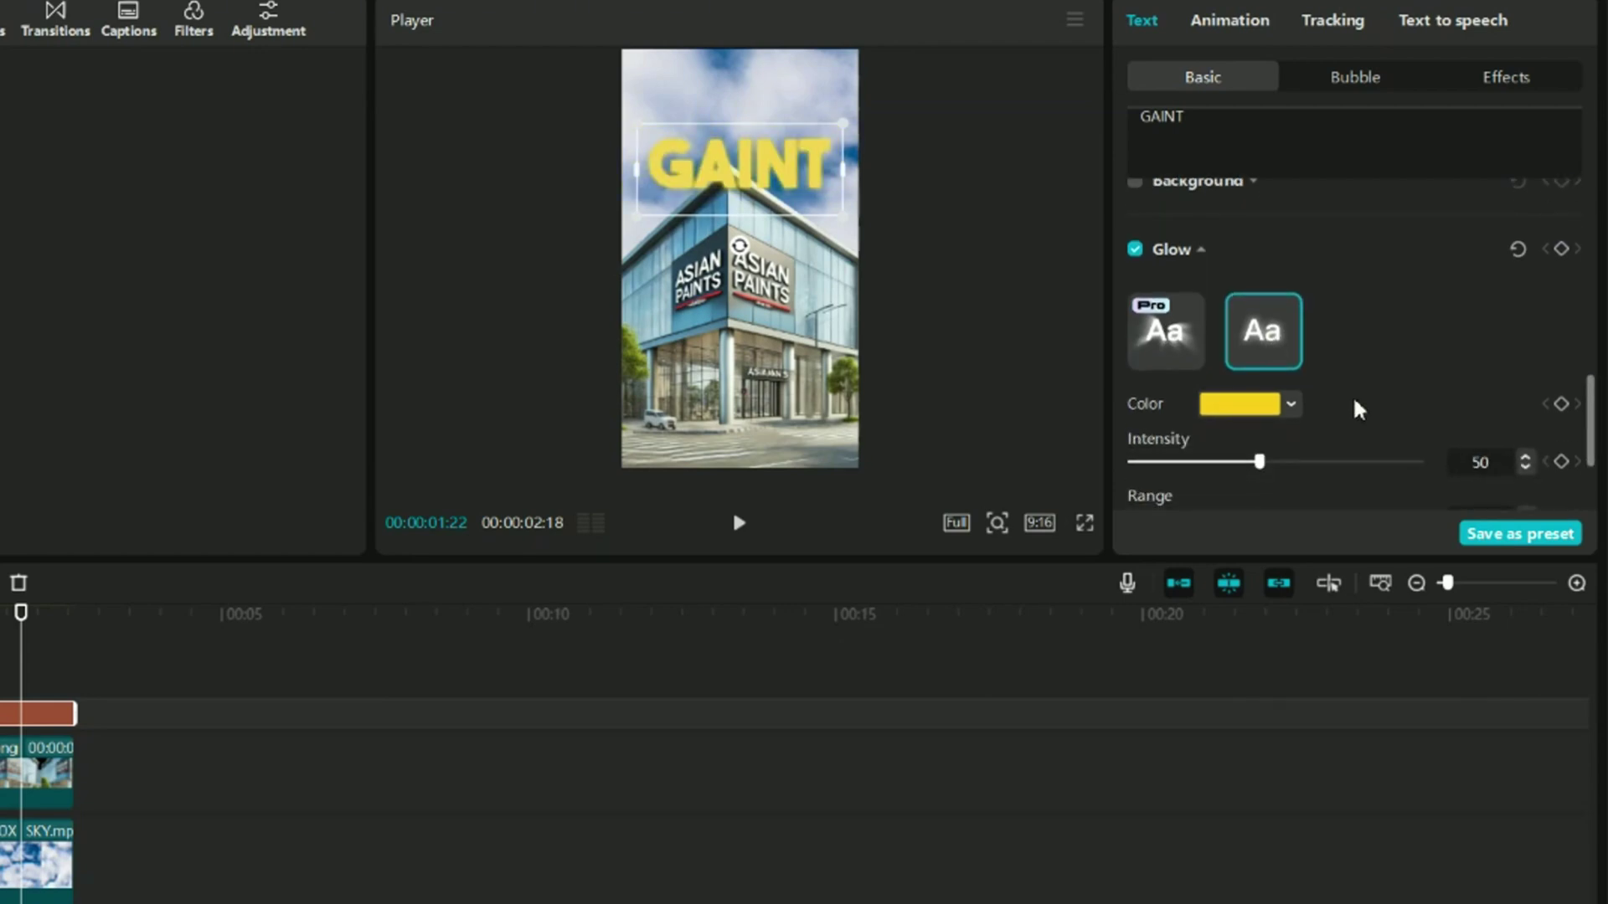
{"action": "left_click_drag", "start_coordinate": [1226, 429], "coordinate": [1282, 437]}
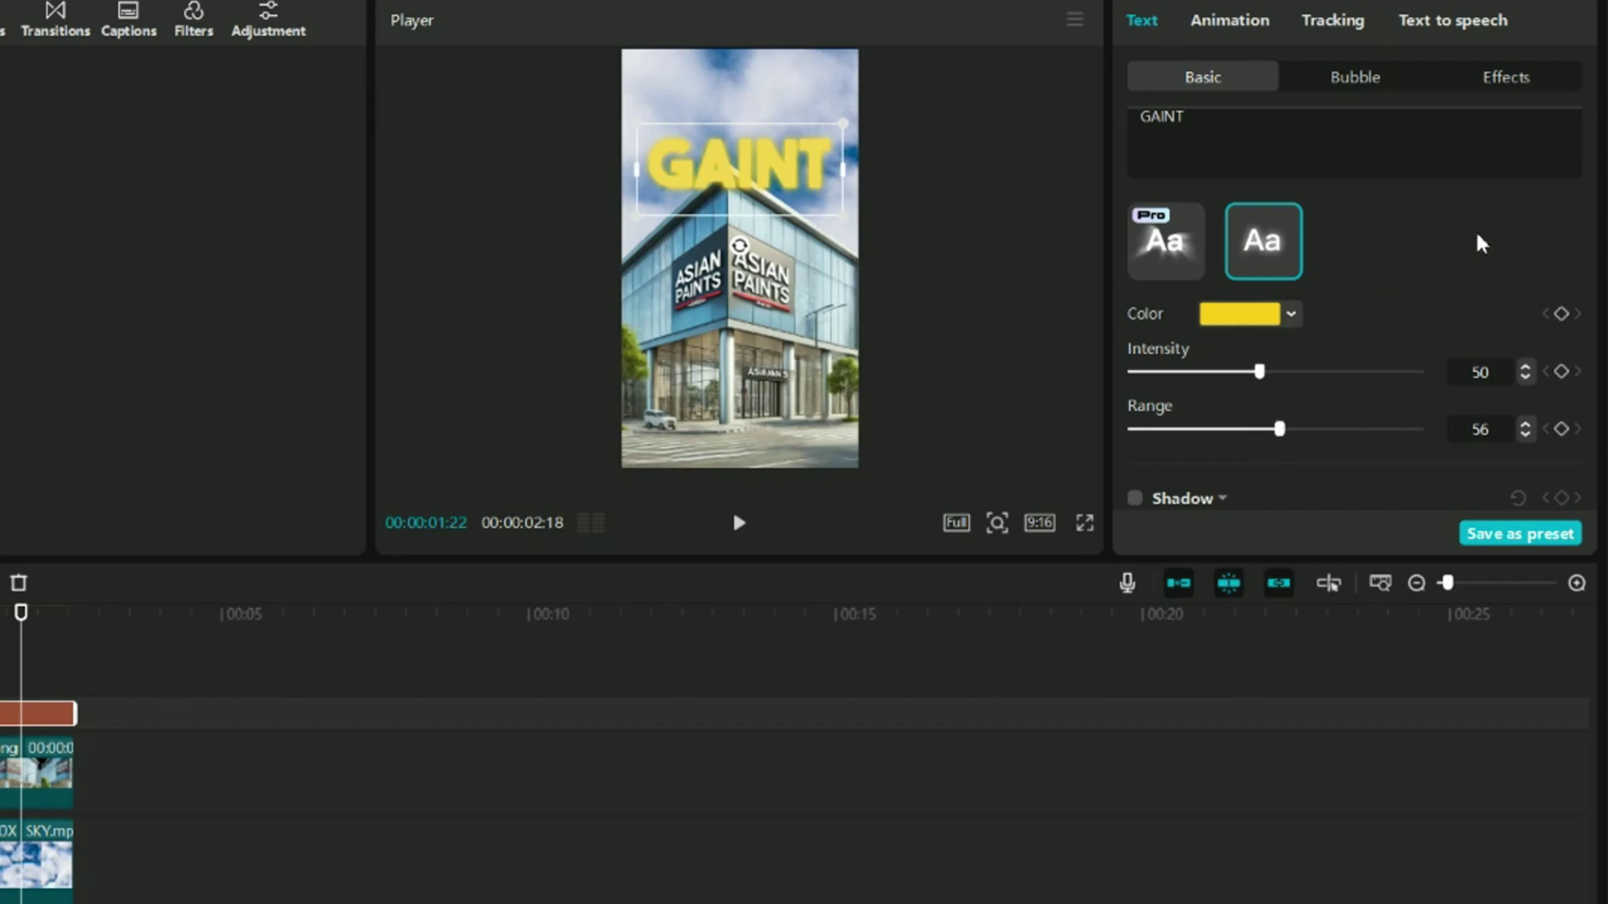
Apply the "Set t...Right" entrance animation to the GAINT title
{"action": "left_click", "coordinate": [1224, 25]}
{"action": "scroll", "coordinate": [1500, 399], "scroll_direction": "down", "scroll_amount": 3}
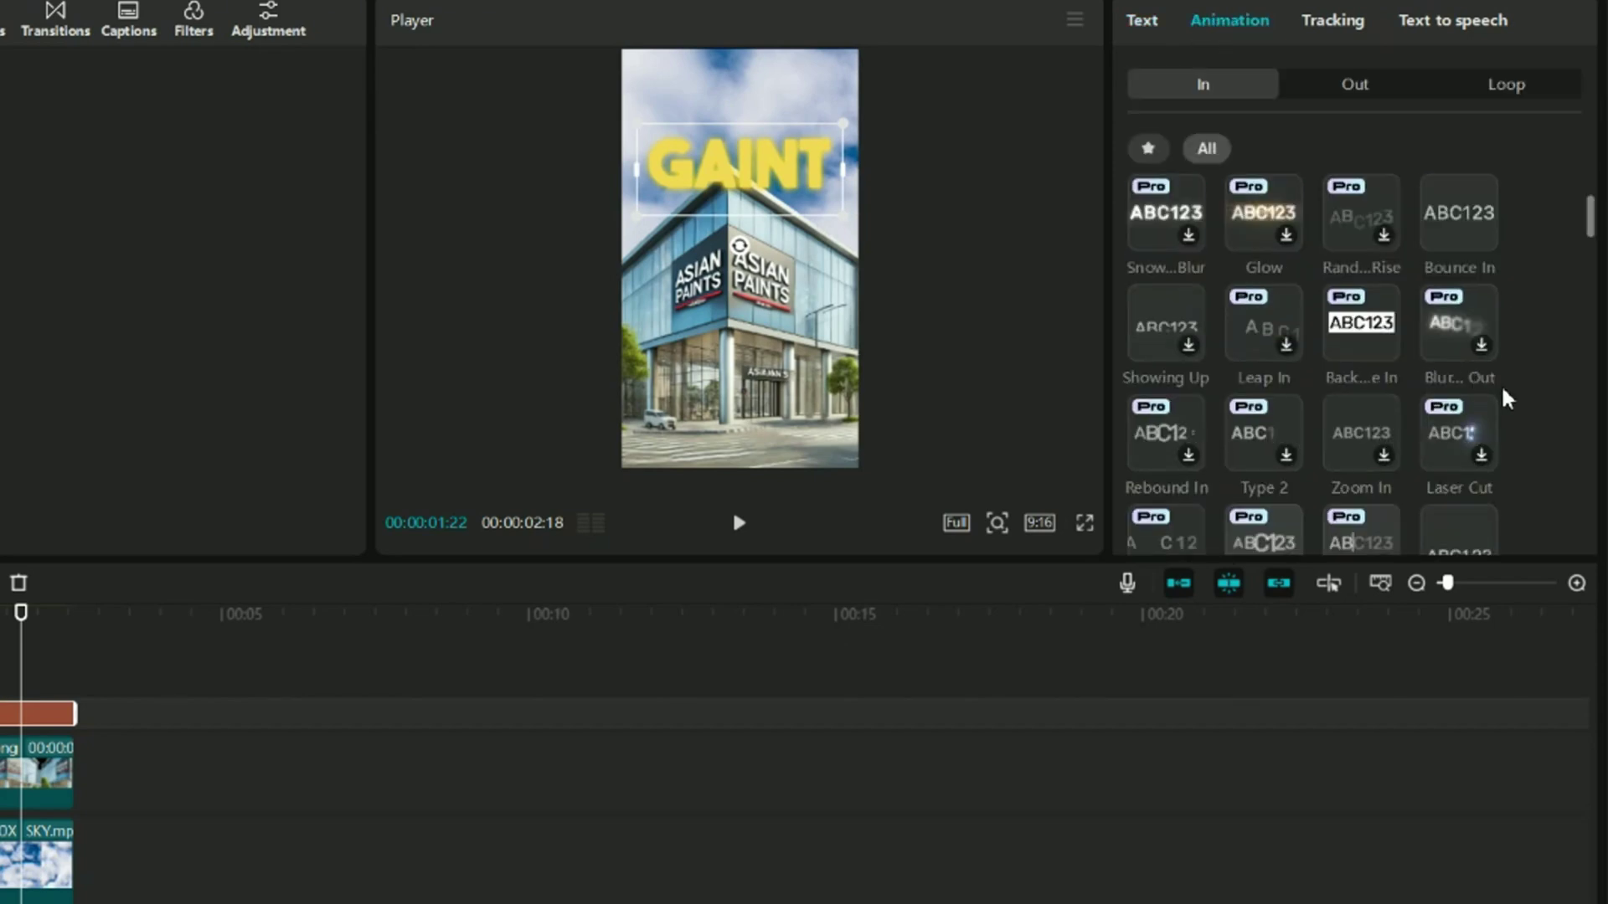
{"action": "scroll", "coordinate": [1511, 399], "scroll_direction": "down", "scroll_amount": 3}
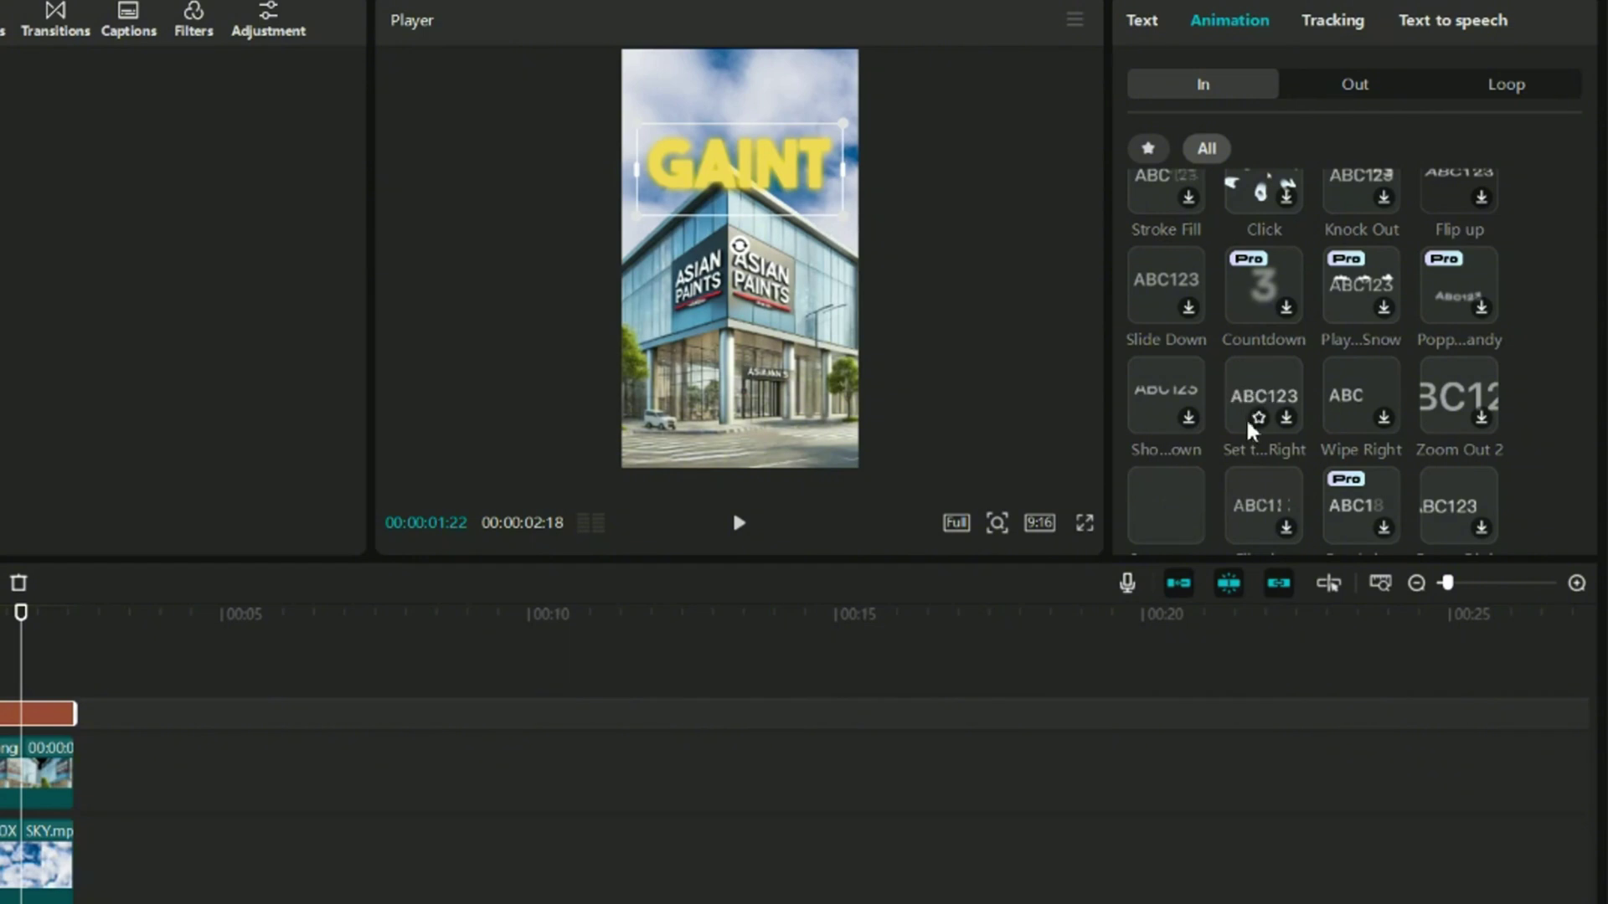
{"action": "left_click", "coordinate": [1247, 410]}
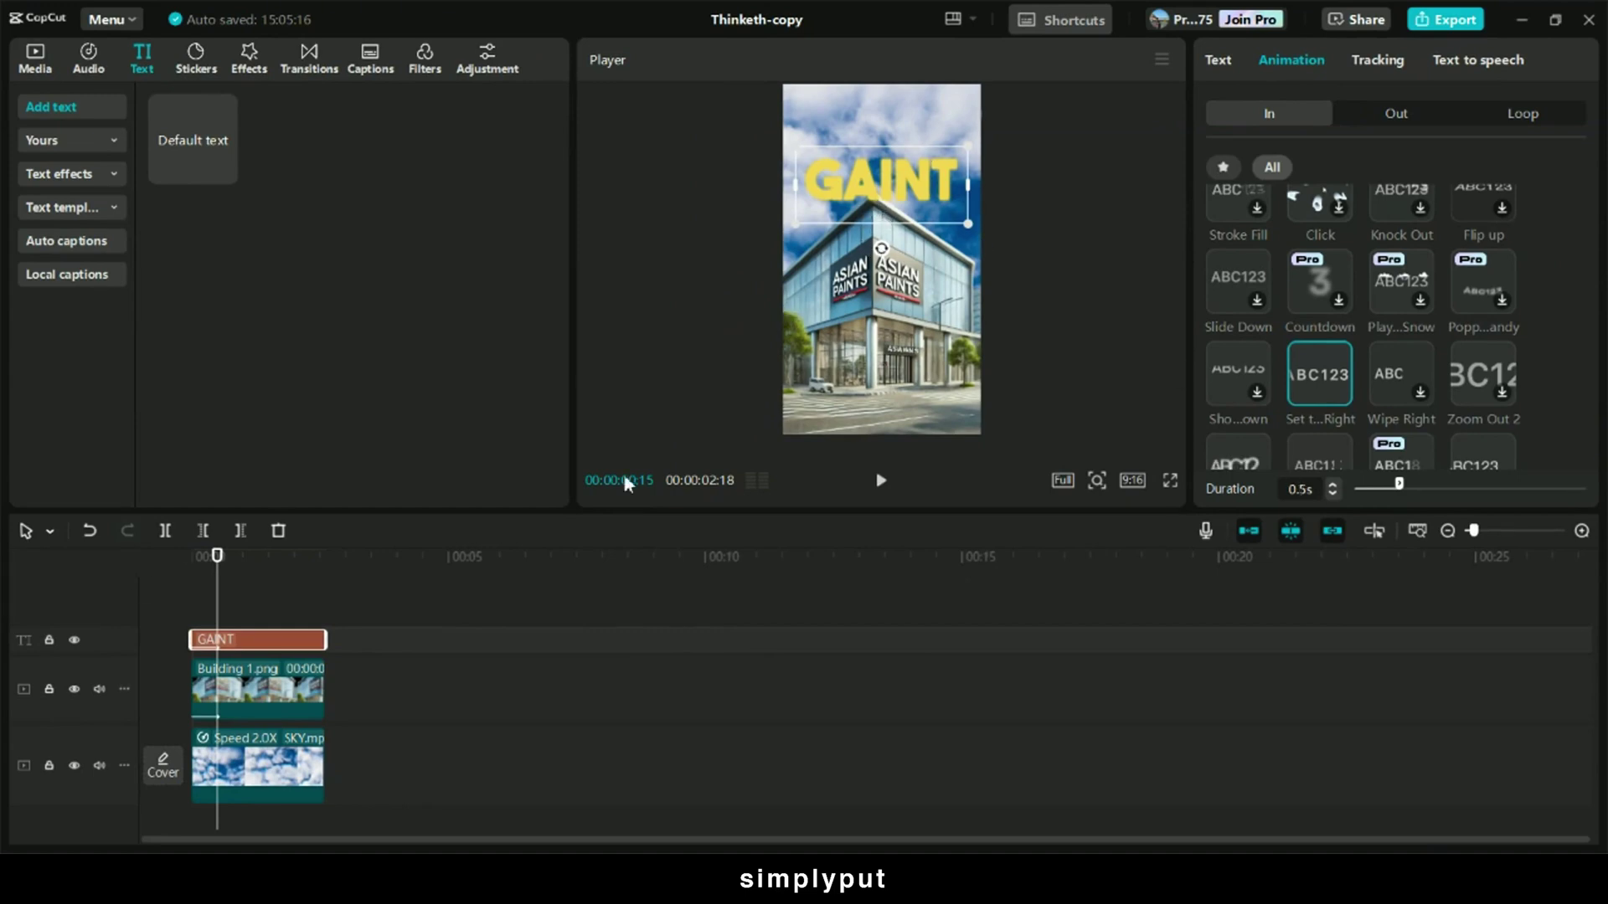
Convert the GAINT text layer into a compound clip
{"action": "left_click", "coordinate": [1212, 62]}
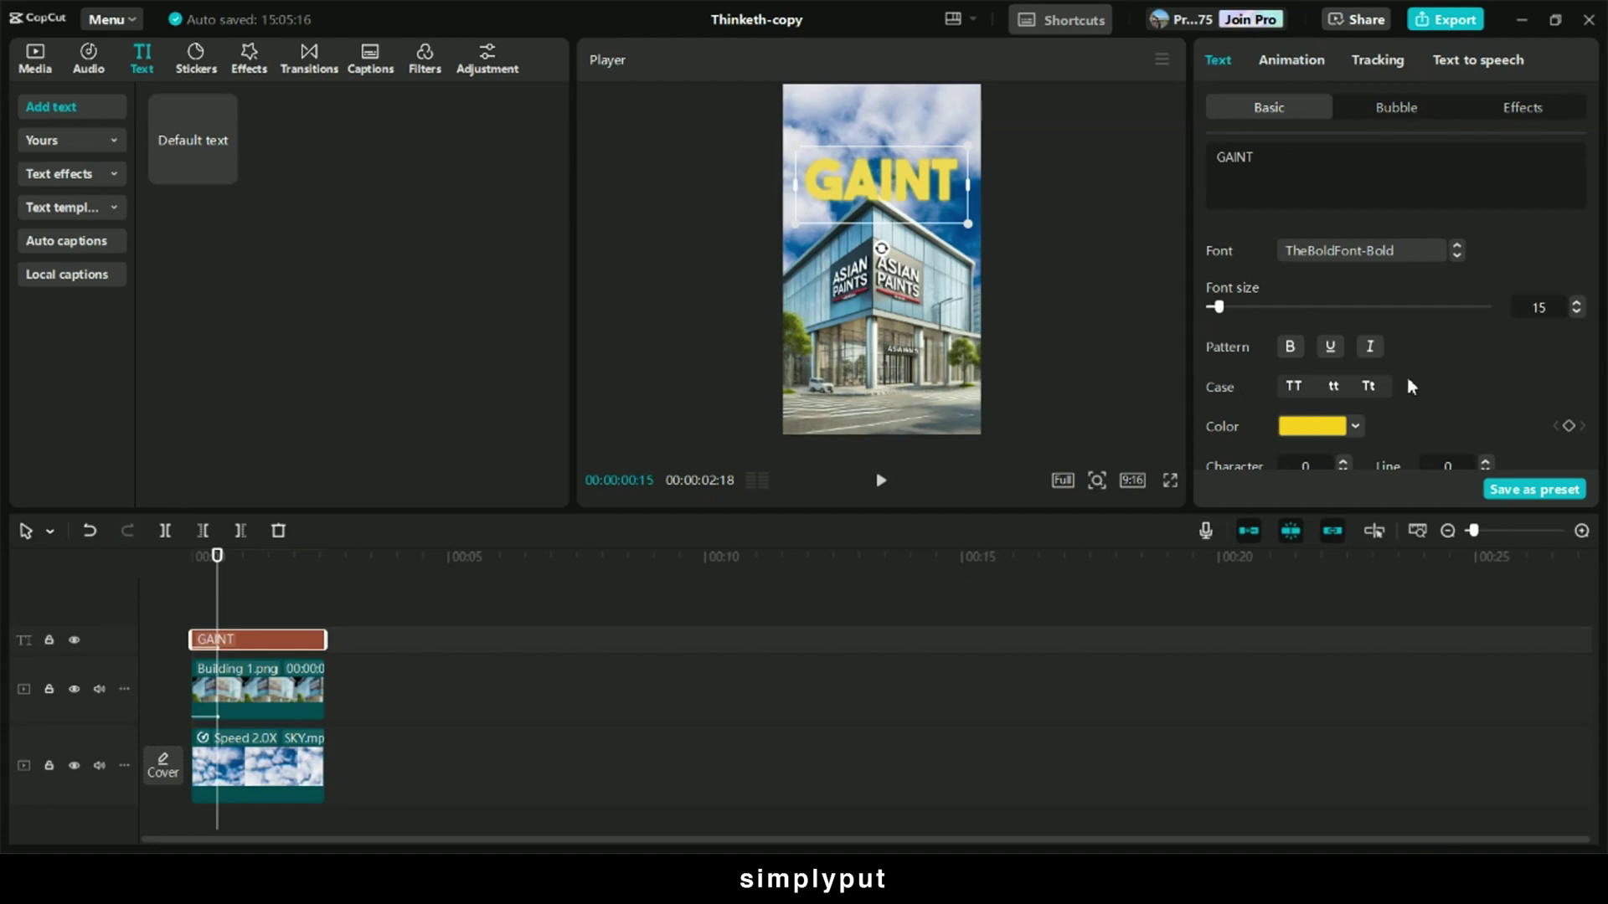
{"action": "scroll", "coordinate": [1416, 377], "scroll_direction": "down", "scroll_amount": 5}
{"action": "scroll", "coordinate": [1426, 374], "scroll_direction": "down", "scroll_amount": 3}
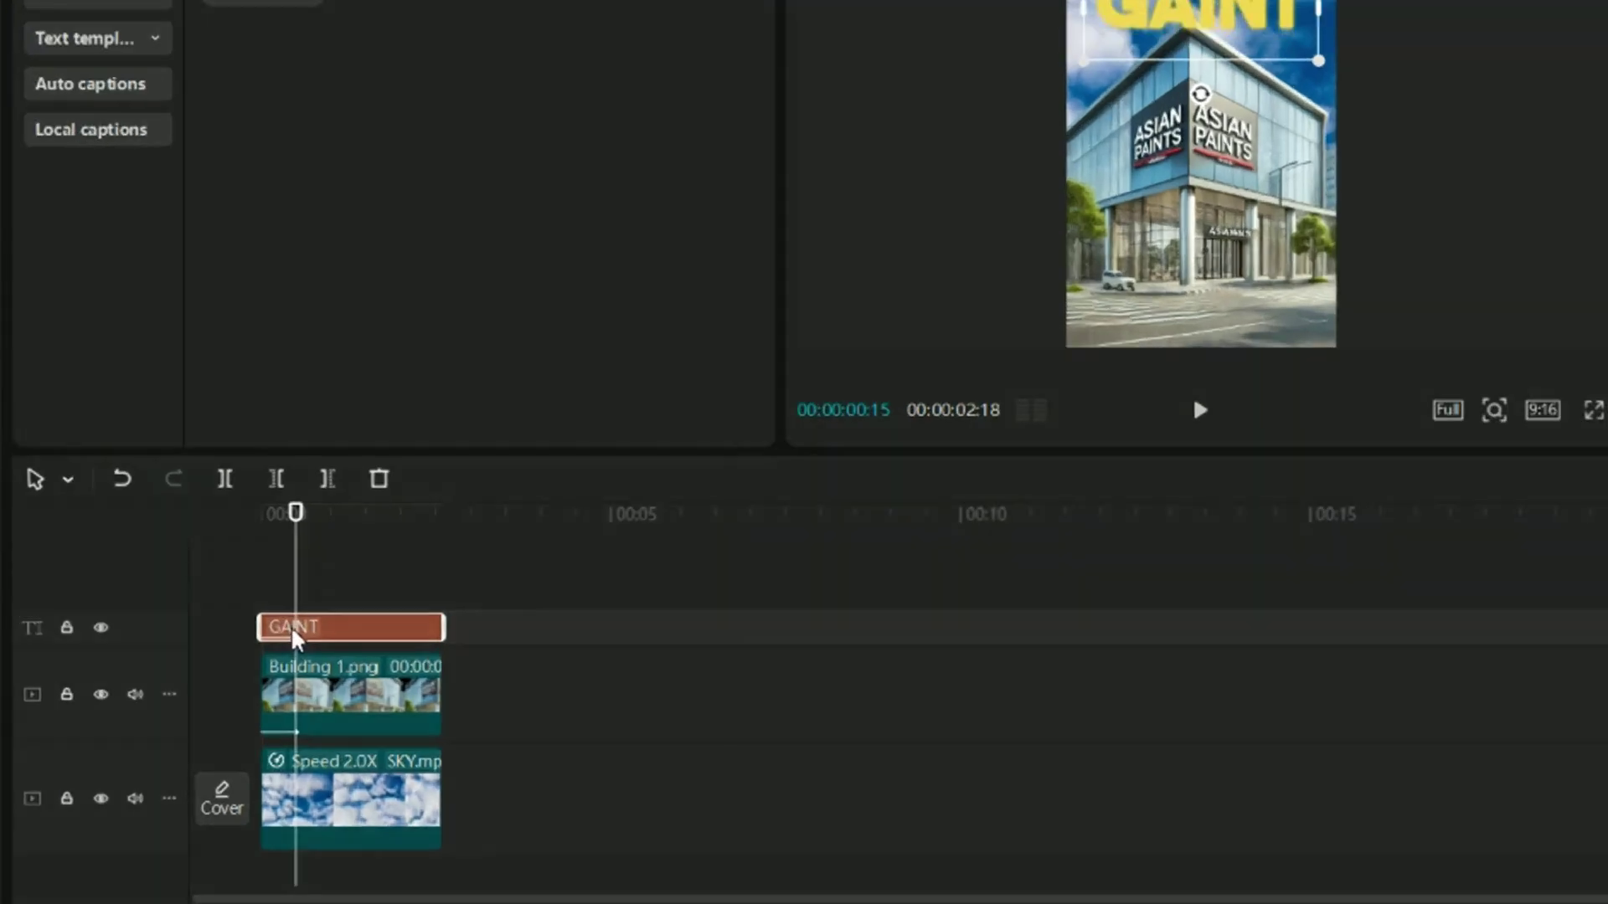
{"action": "right_click", "coordinate": [217, 643]}
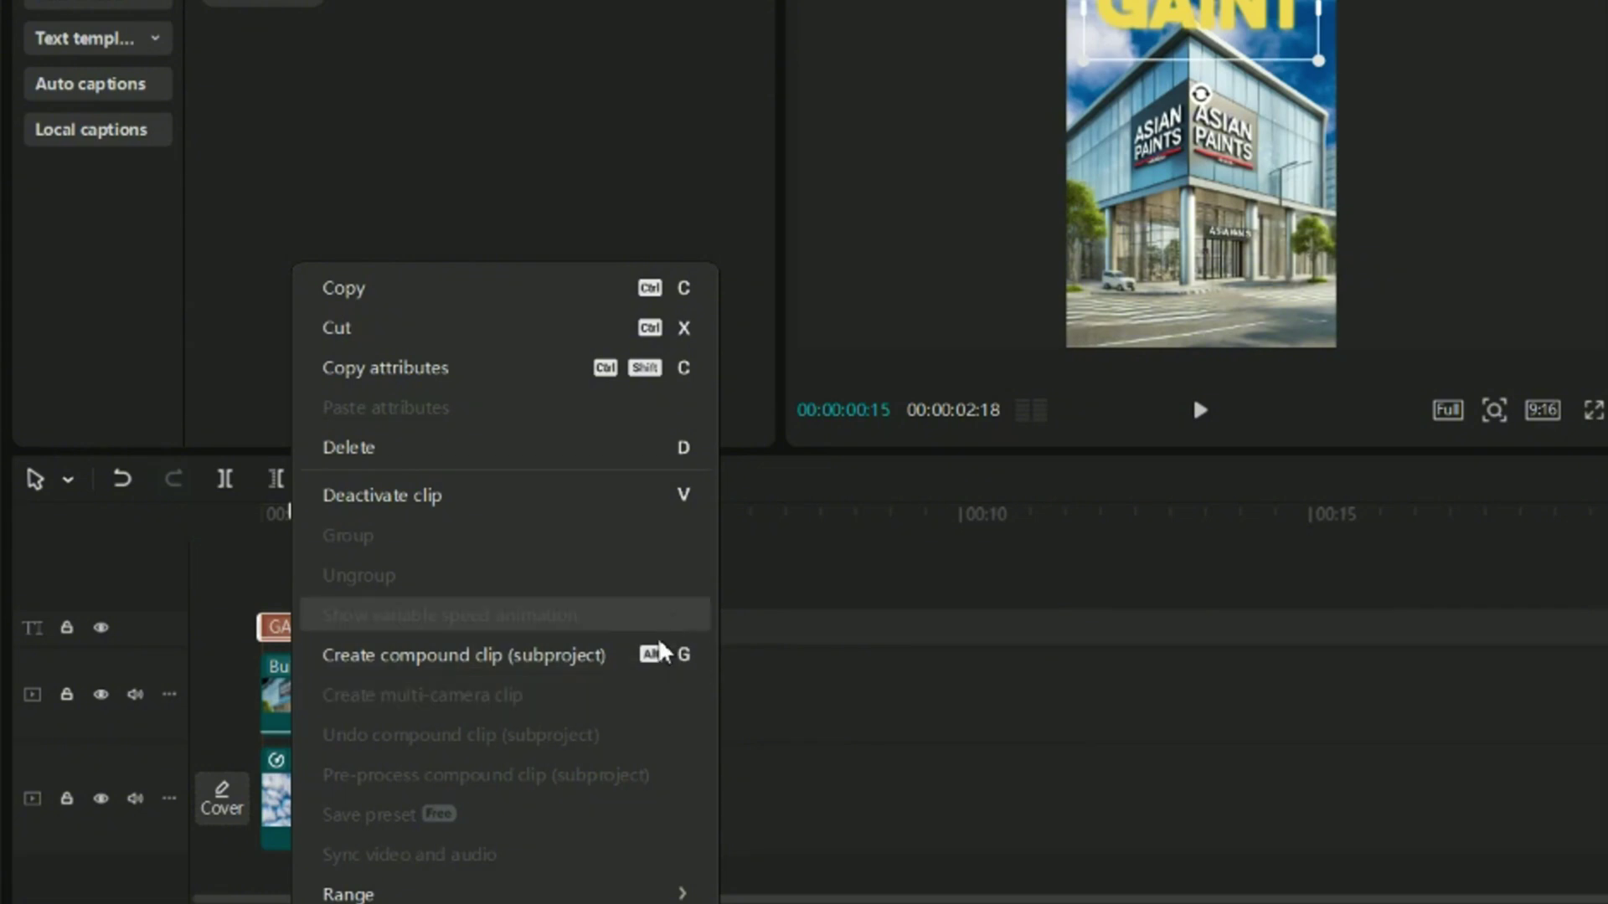
{"action": "left_click", "coordinate": [844, 591]}
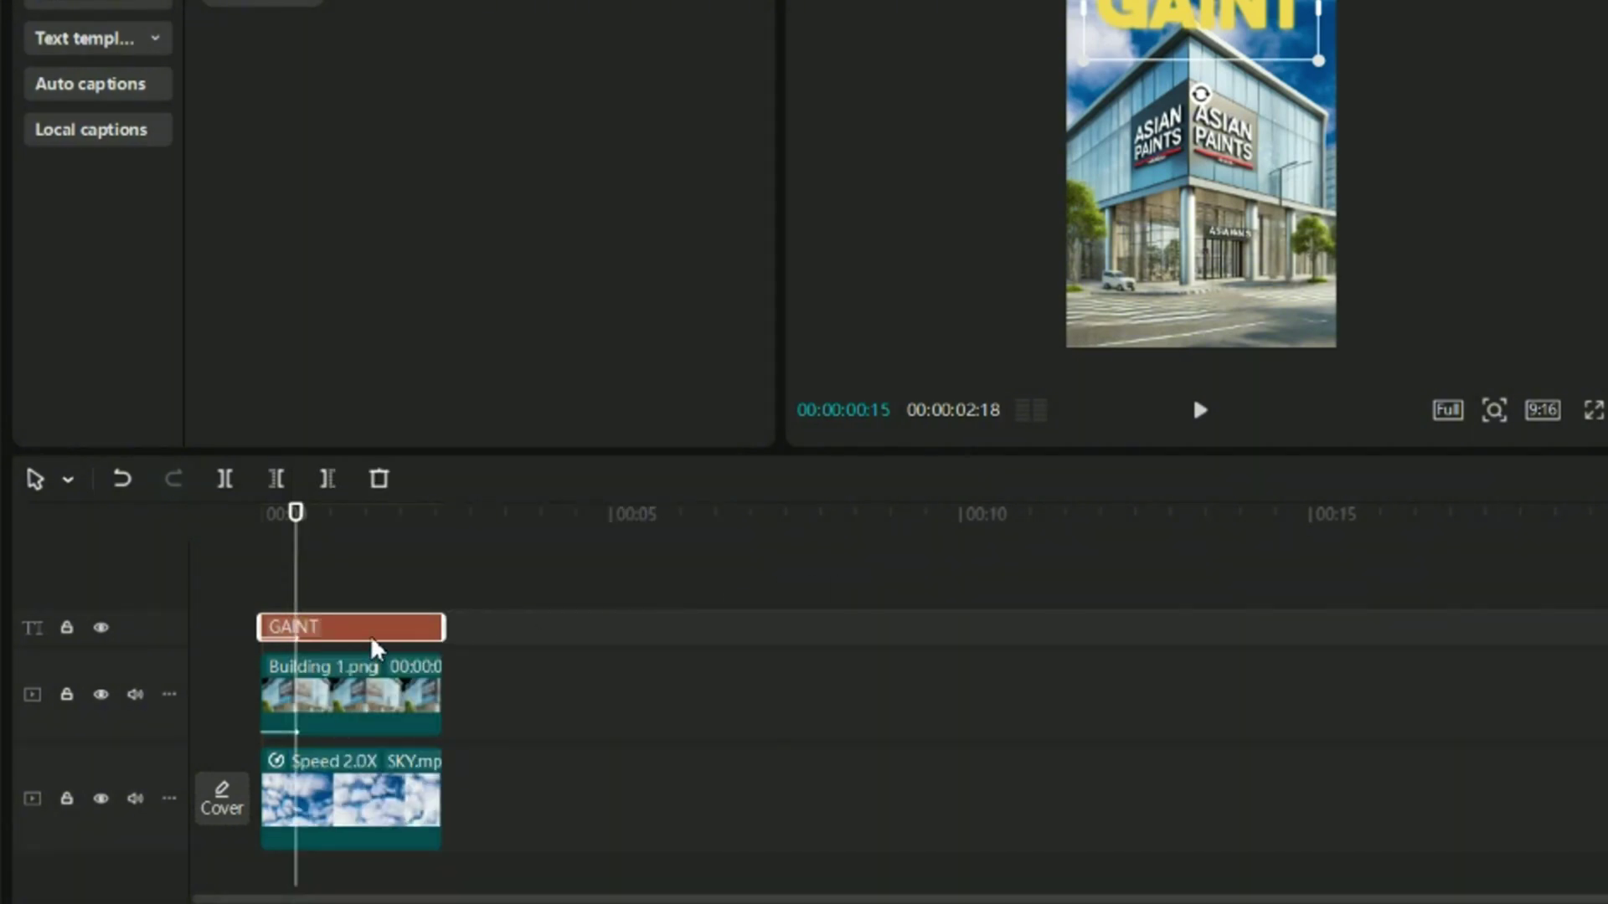
{"action": "key", "text": "alt+g"}
Set the compound clip to layer 1, behind the building, and enlarge it slightly so the title spans most of the frame
{"action": "left_click", "coordinate": [1155, 46]}
{"action": "scroll", "coordinate": [1186, 423], "scroll_direction": "down", "scroll_amount": 1}
{"action": "scroll", "coordinate": [1187, 425], "scroll_direction": "down", "scroll_amount": 5}
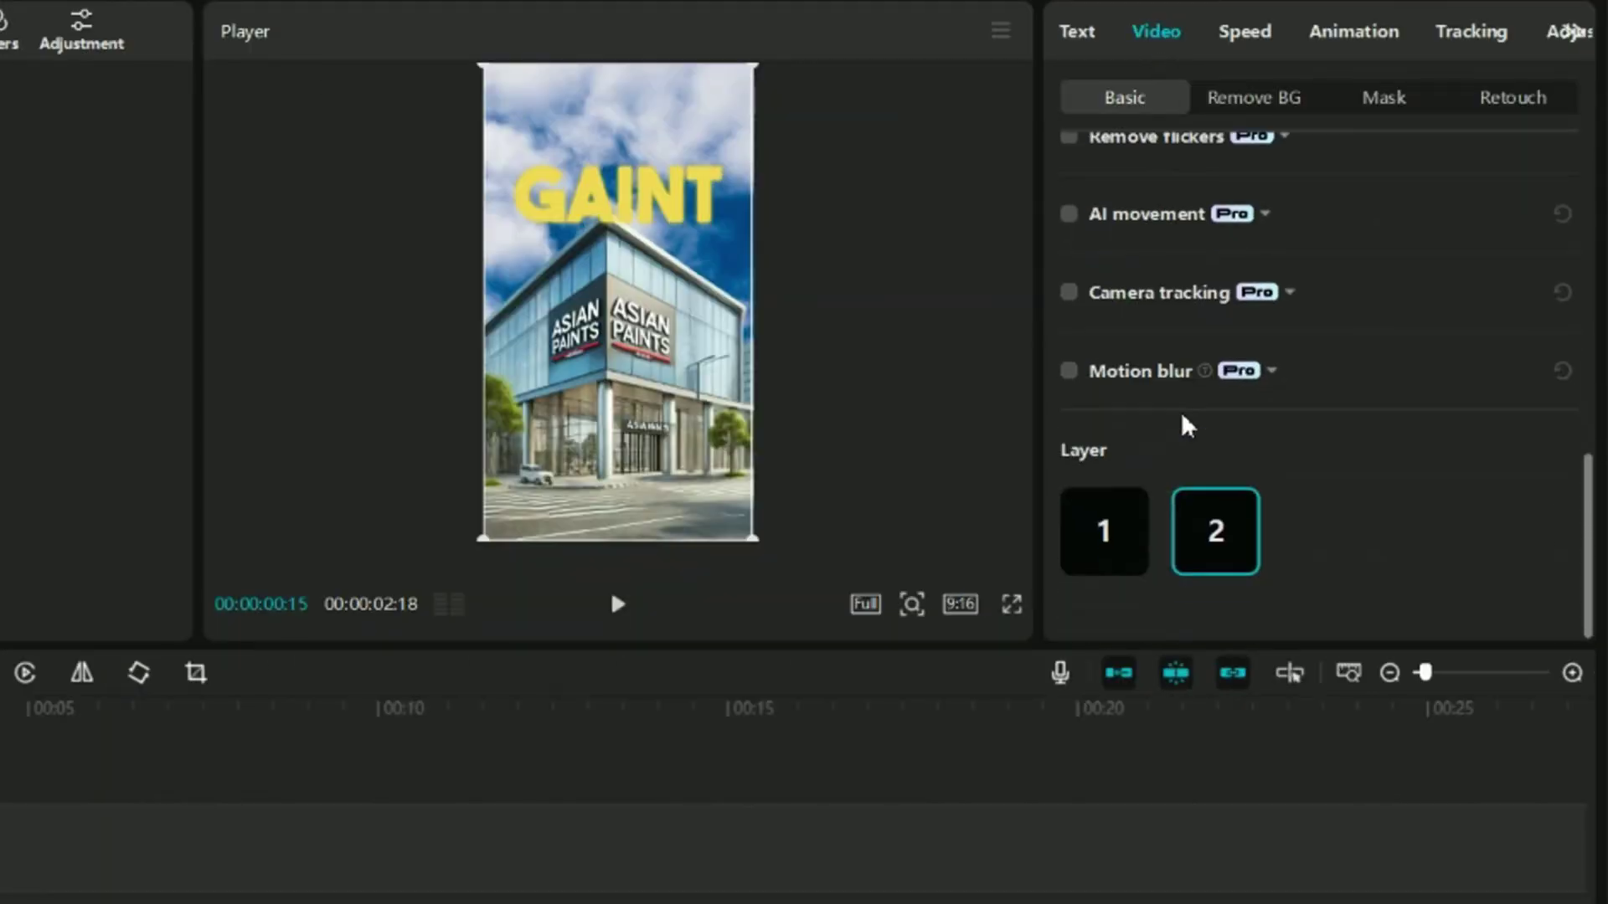
{"action": "left_click", "coordinate": [1104, 536]}
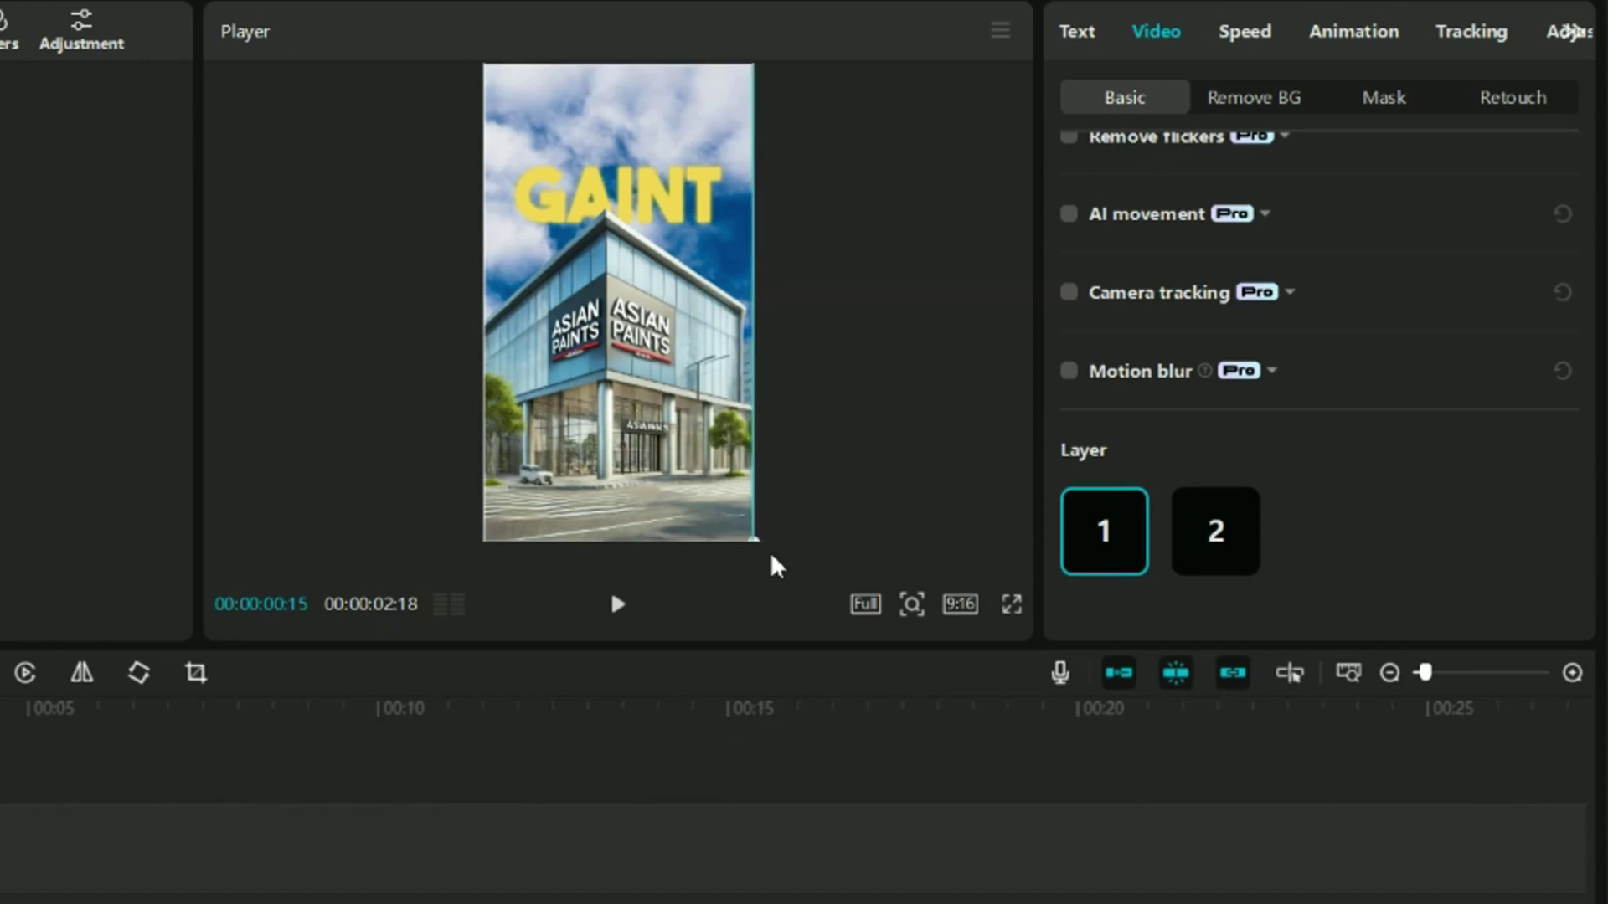
{"action": "left_click_drag", "start_coordinate": [771, 556], "coordinate": [801, 567]}
{"action": "mouse_move", "coordinate": [693, 209]}
{"action": "left_mouse_down"}
{"action": "mouse_move", "coordinate": [694, 232]}
{"action": "mouse_move", "coordinate": [692, 212]}
{"action": "left_mouse_up"}
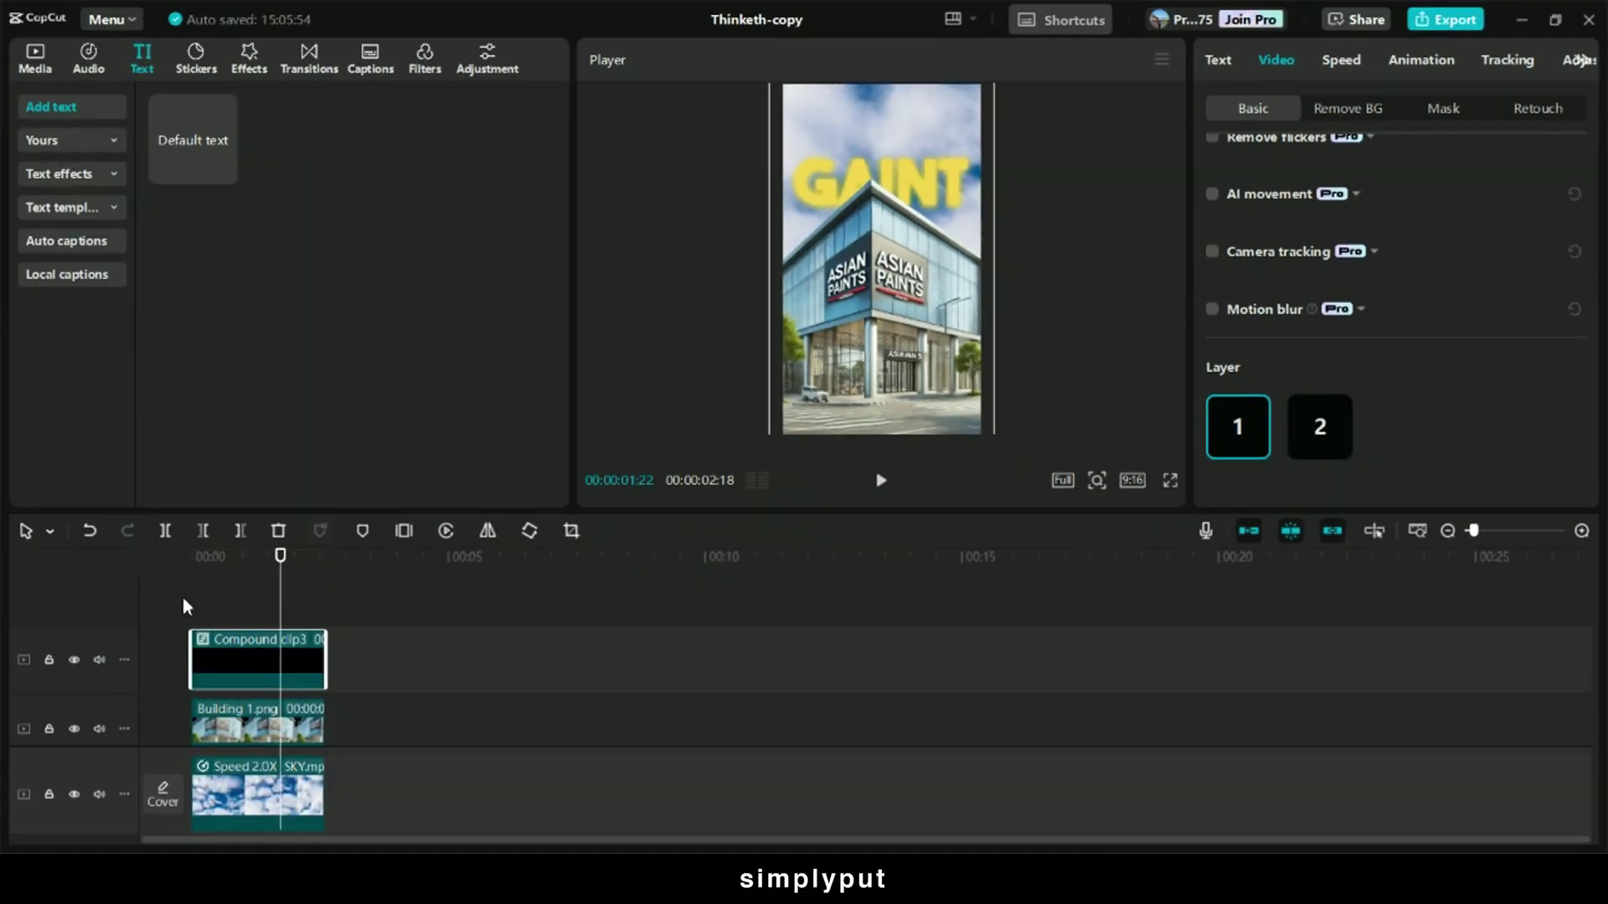
Shift the compound clip to start about 0.6 s into the timeline and trim its end to match the clips below
{"action": "left_click_drag", "start_coordinate": [199, 650], "coordinate": [190, 600]}
{"action": "left_click", "coordinate": [201, 603]}
{"action": "left_click_drag", "start_coordinate": [358, 660], "coordinate": [326, 661]}
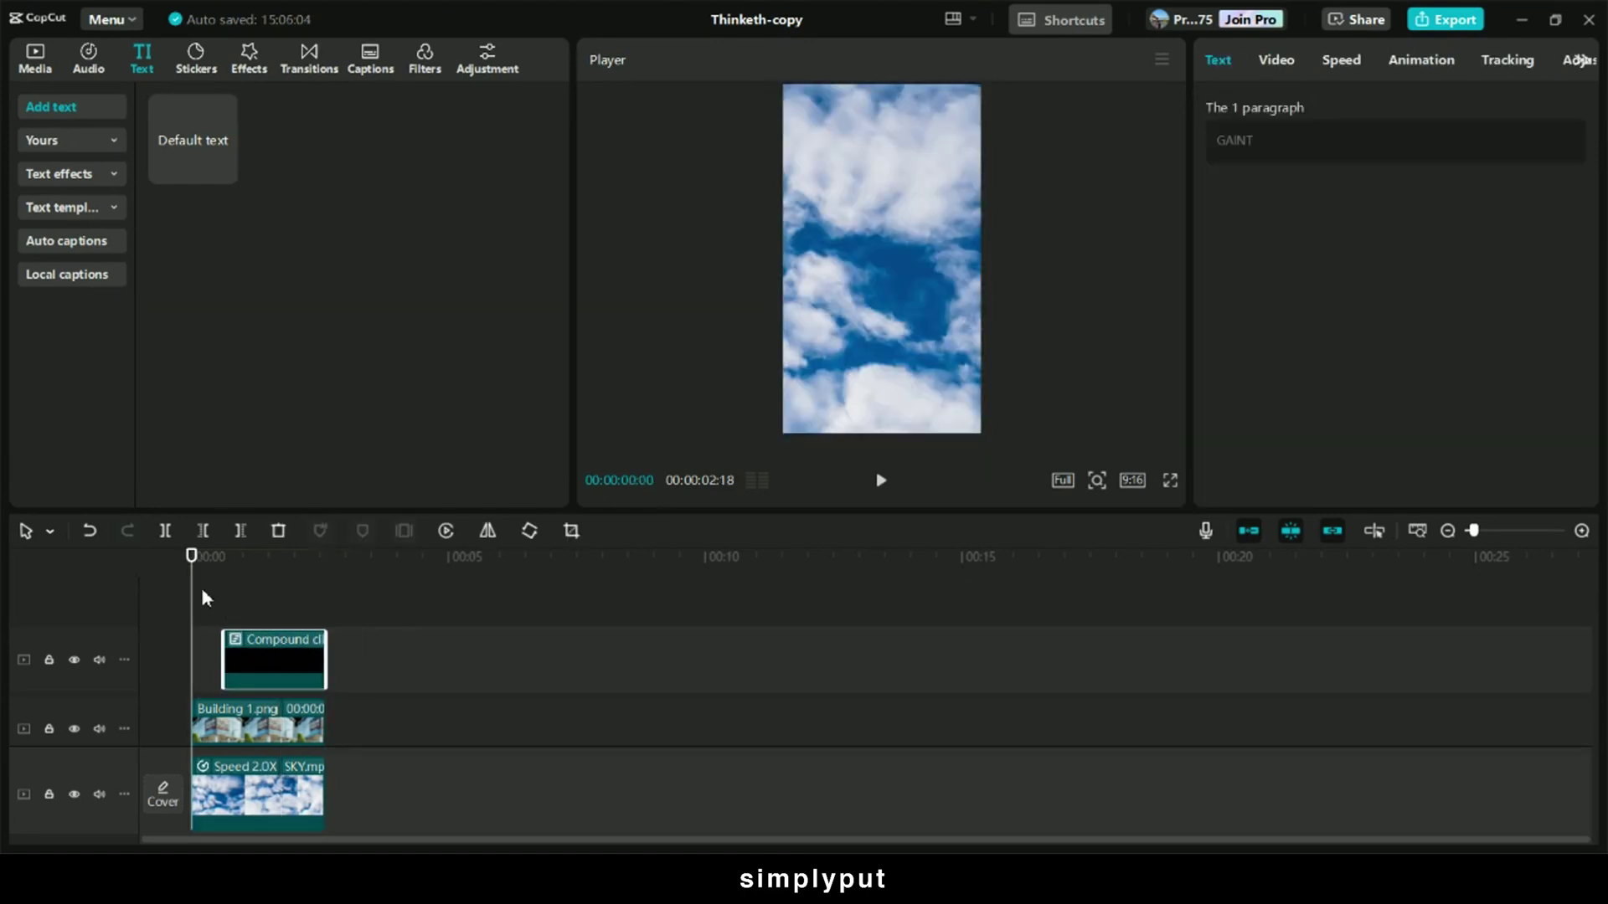
Preview the opening scene and place Shop.png on the building track directly after Building 1.png
{"action": "key", "text": "space"}
{"action": "key", "text": "space"}
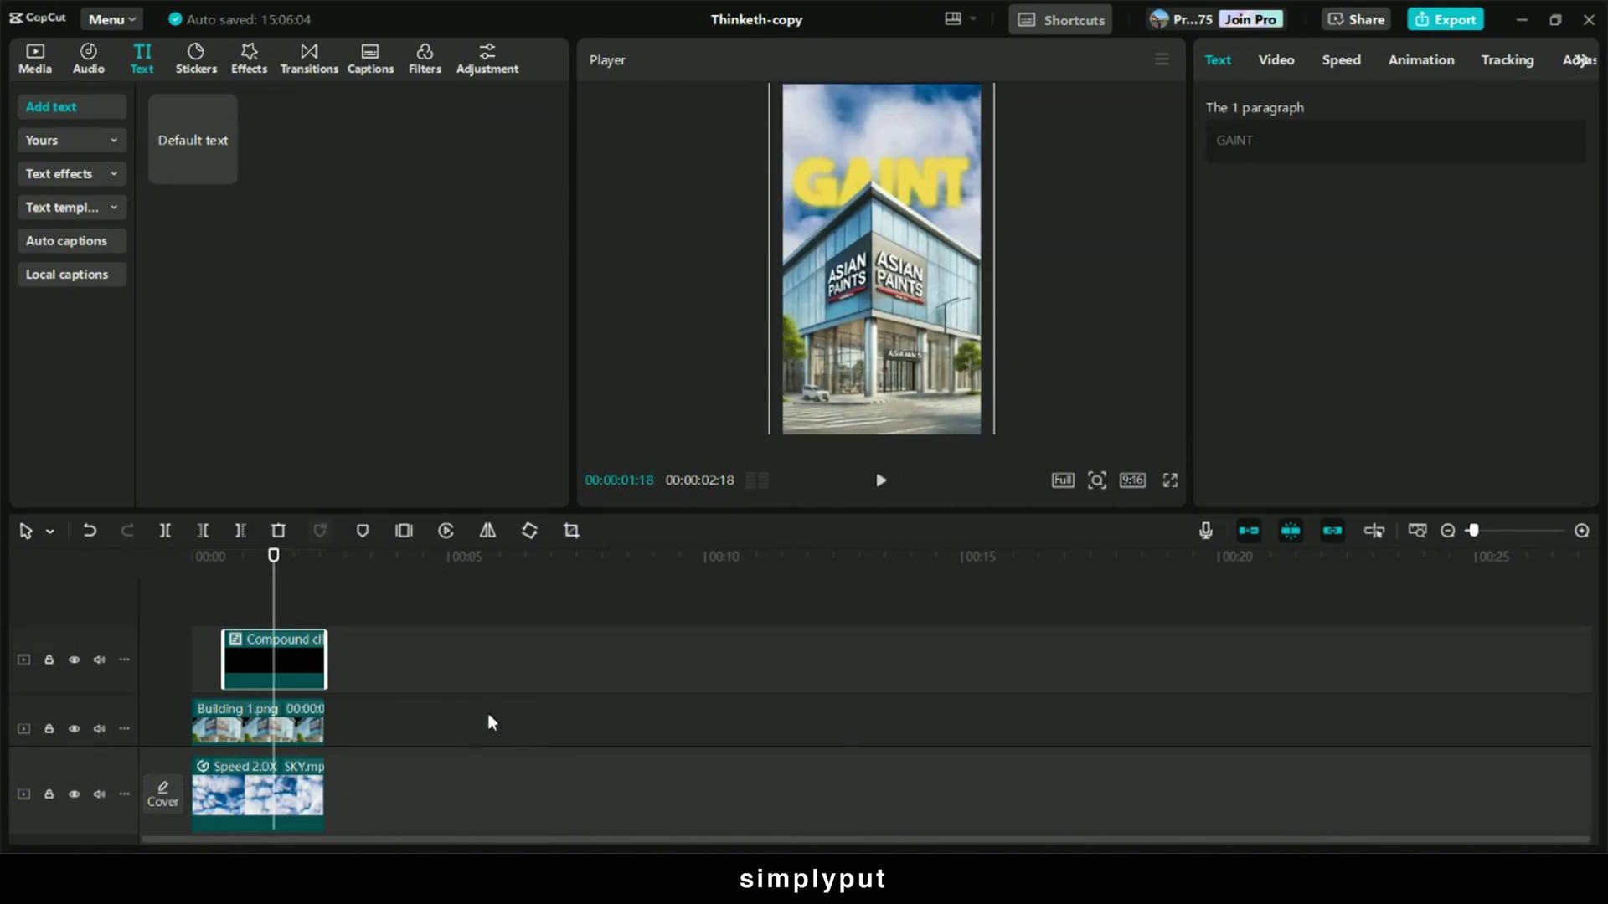
{"action": "left_click", "coordinate": [35, 59]}
{"action": "left_click_drag", "start_coordinate": [371, 207], "coordinate": [446, 472]}
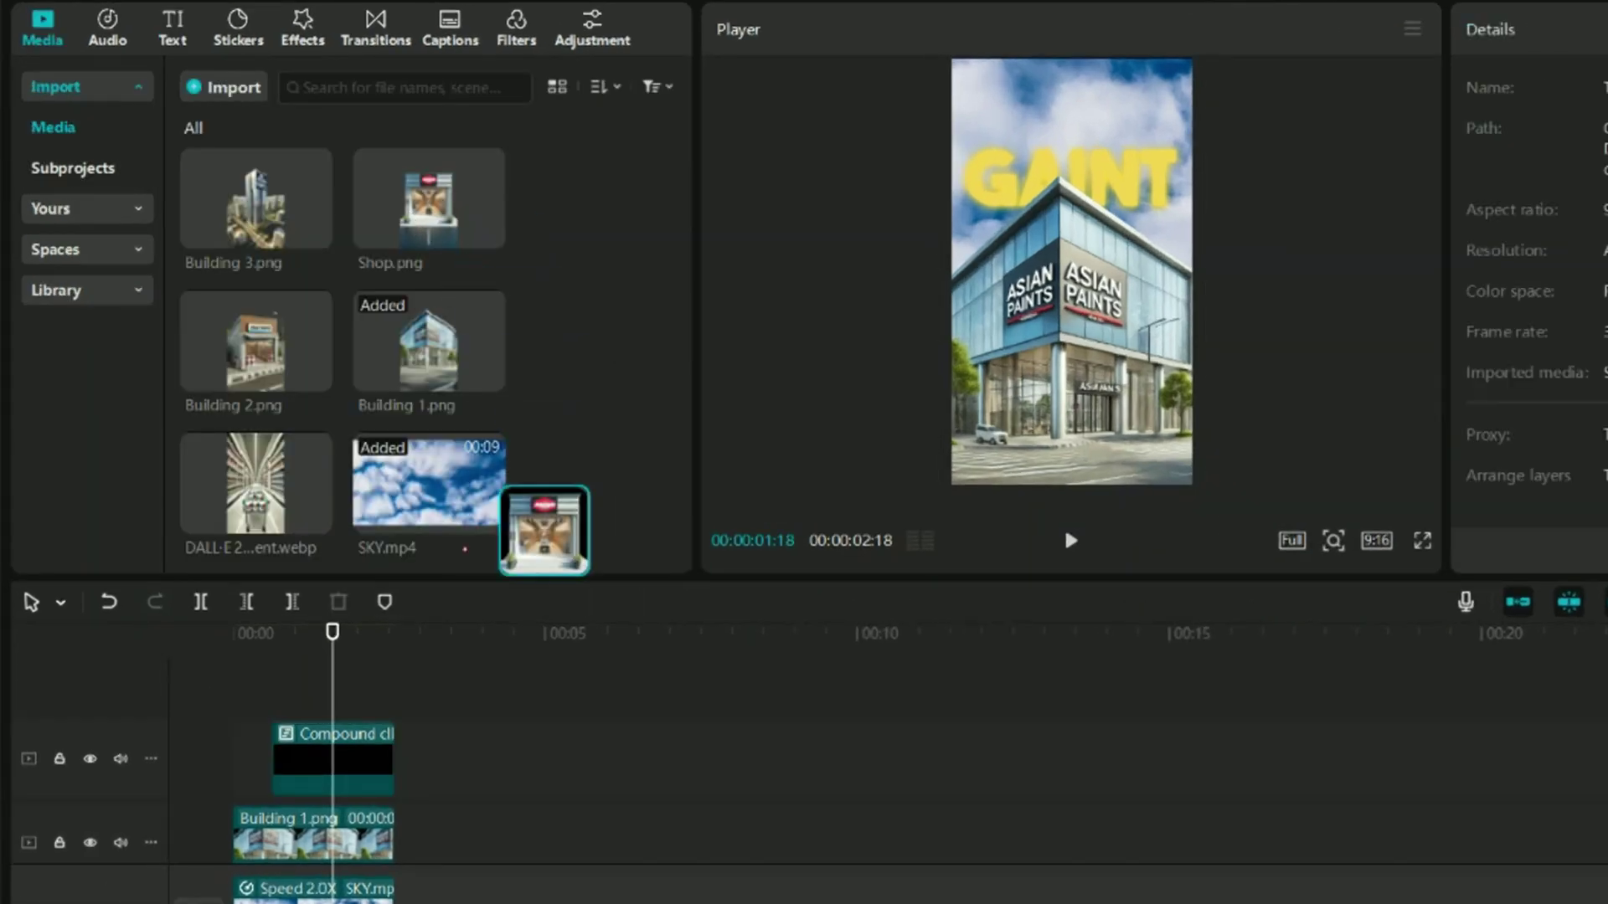
{"action": "left_click_drag", "start_coordinate": [544, 530], "coordinate": [435, 837]}
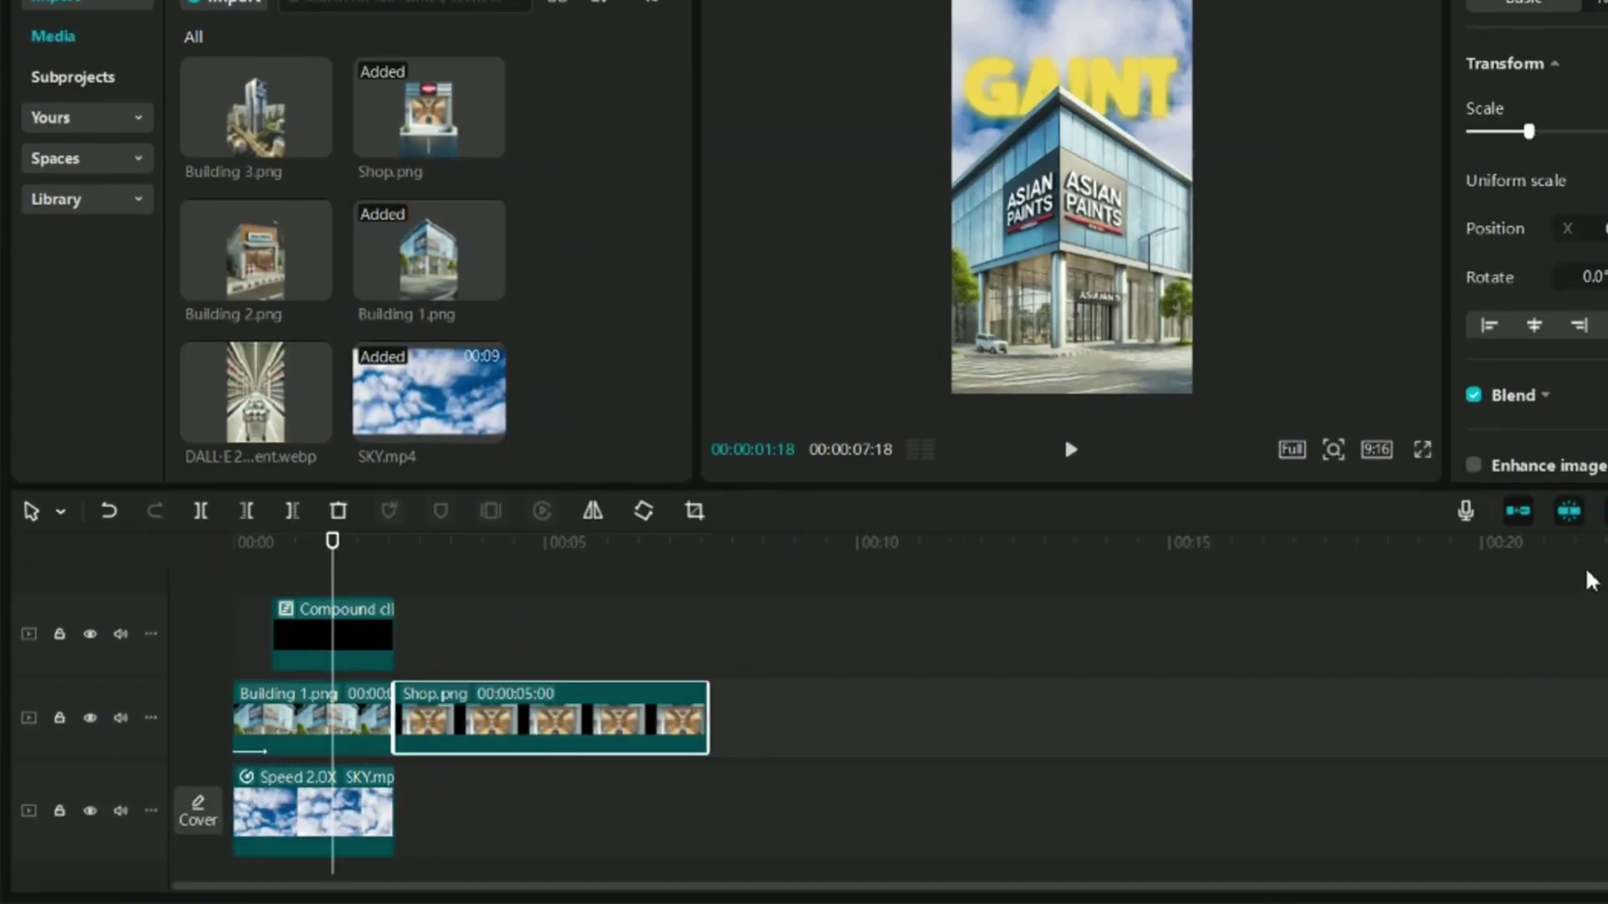
Trim the end of Shop.png so the clip lasts 00:00:01:13
{"action": "scroll", "coordinate": [1591, 580], "scroll_direction": "up", "scroll_amount": 3}
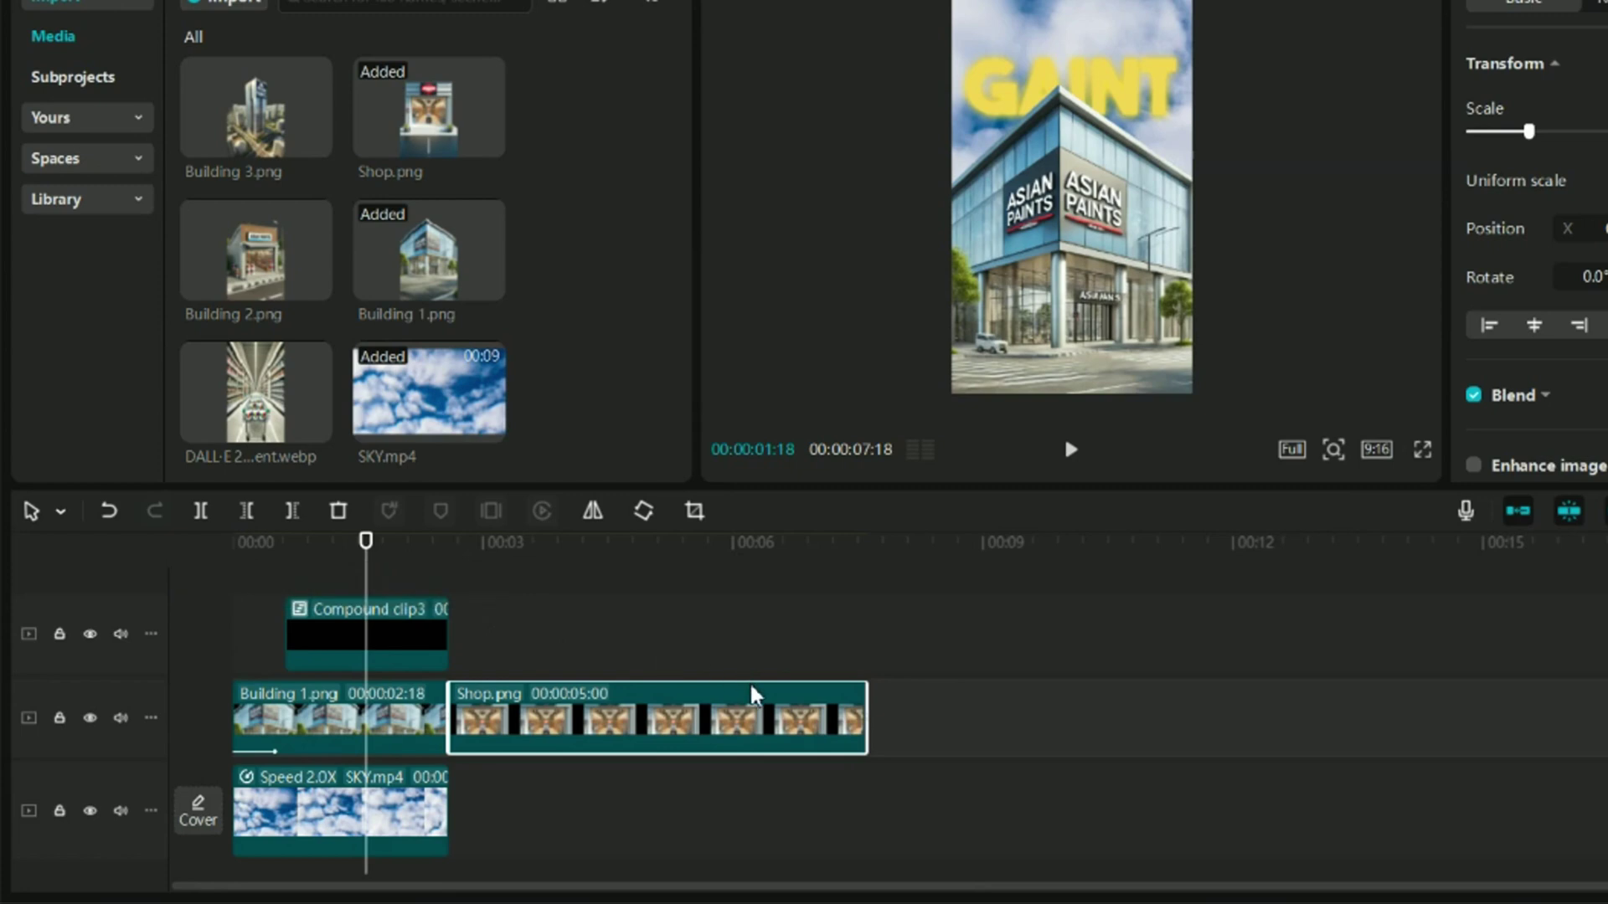
{"action": "scroll", "coordinate": [752, 693], "scroll_direction": "up", "scroll_amount": 2}
{"action": "left_click", "coordinate": [765, 545]}
{"action": "scroll", "coordinate": [764, 552], "scroll_direction": "up", "scroll_amount": 2}
{"action": "left_click_drag", "start_coordinate": [1261, 705], "coordinate": [777, 705]}
{"action": "left_click", "coordinate": [778, 578]}
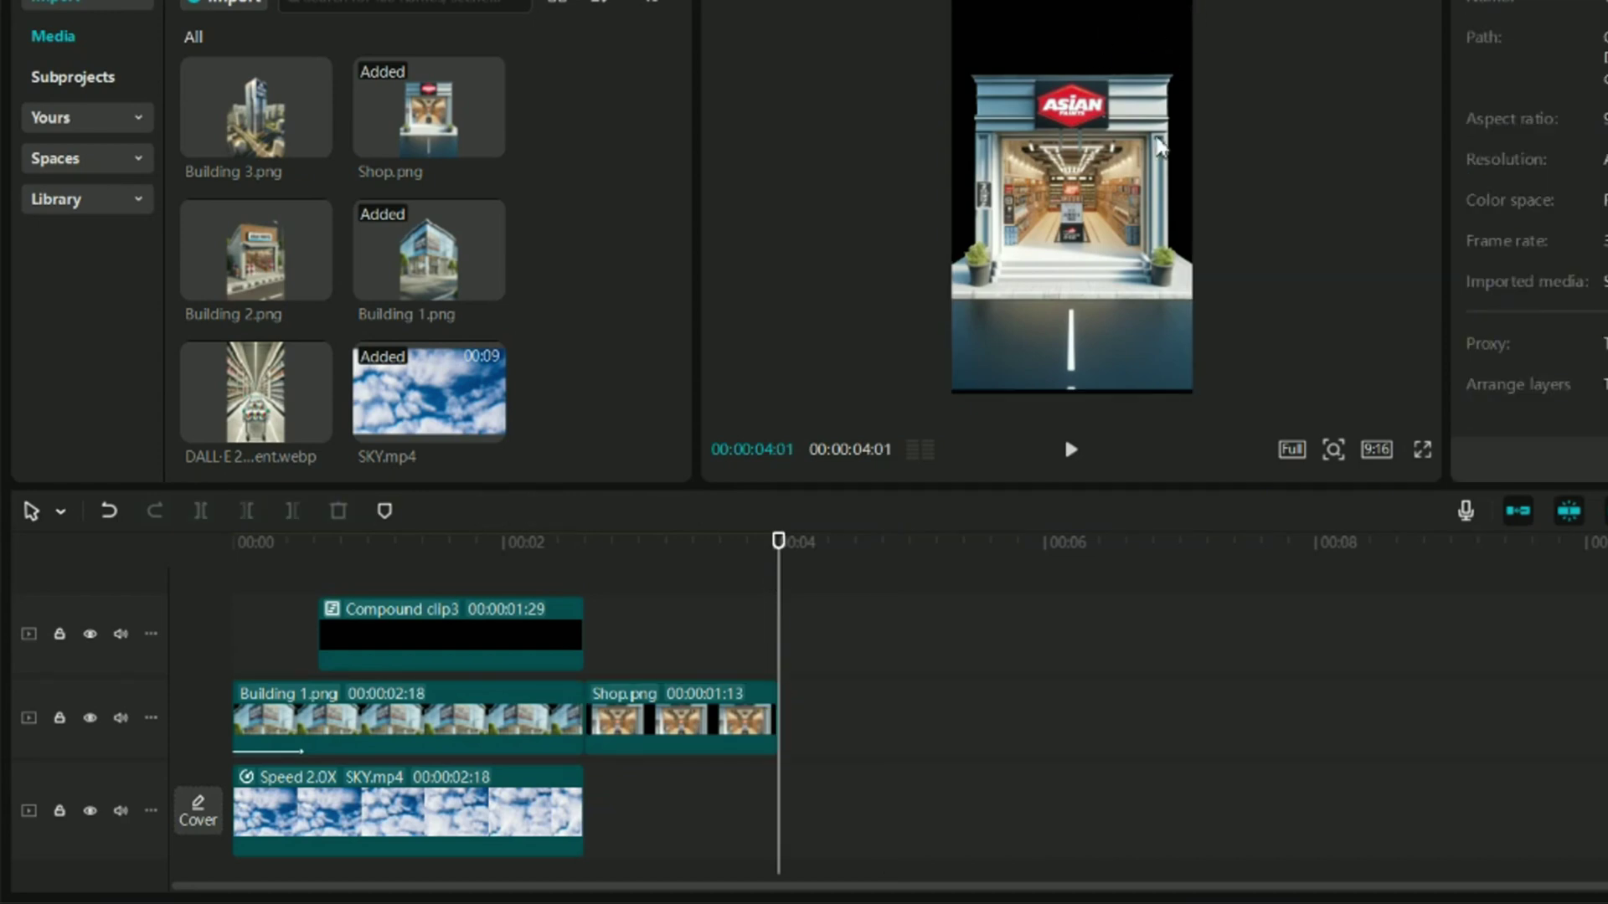
Place a mirrored copy of the sky clip beneath Shop.png and trim it to the same end
{"action": "left_click", "coordinate": [508, 819]}
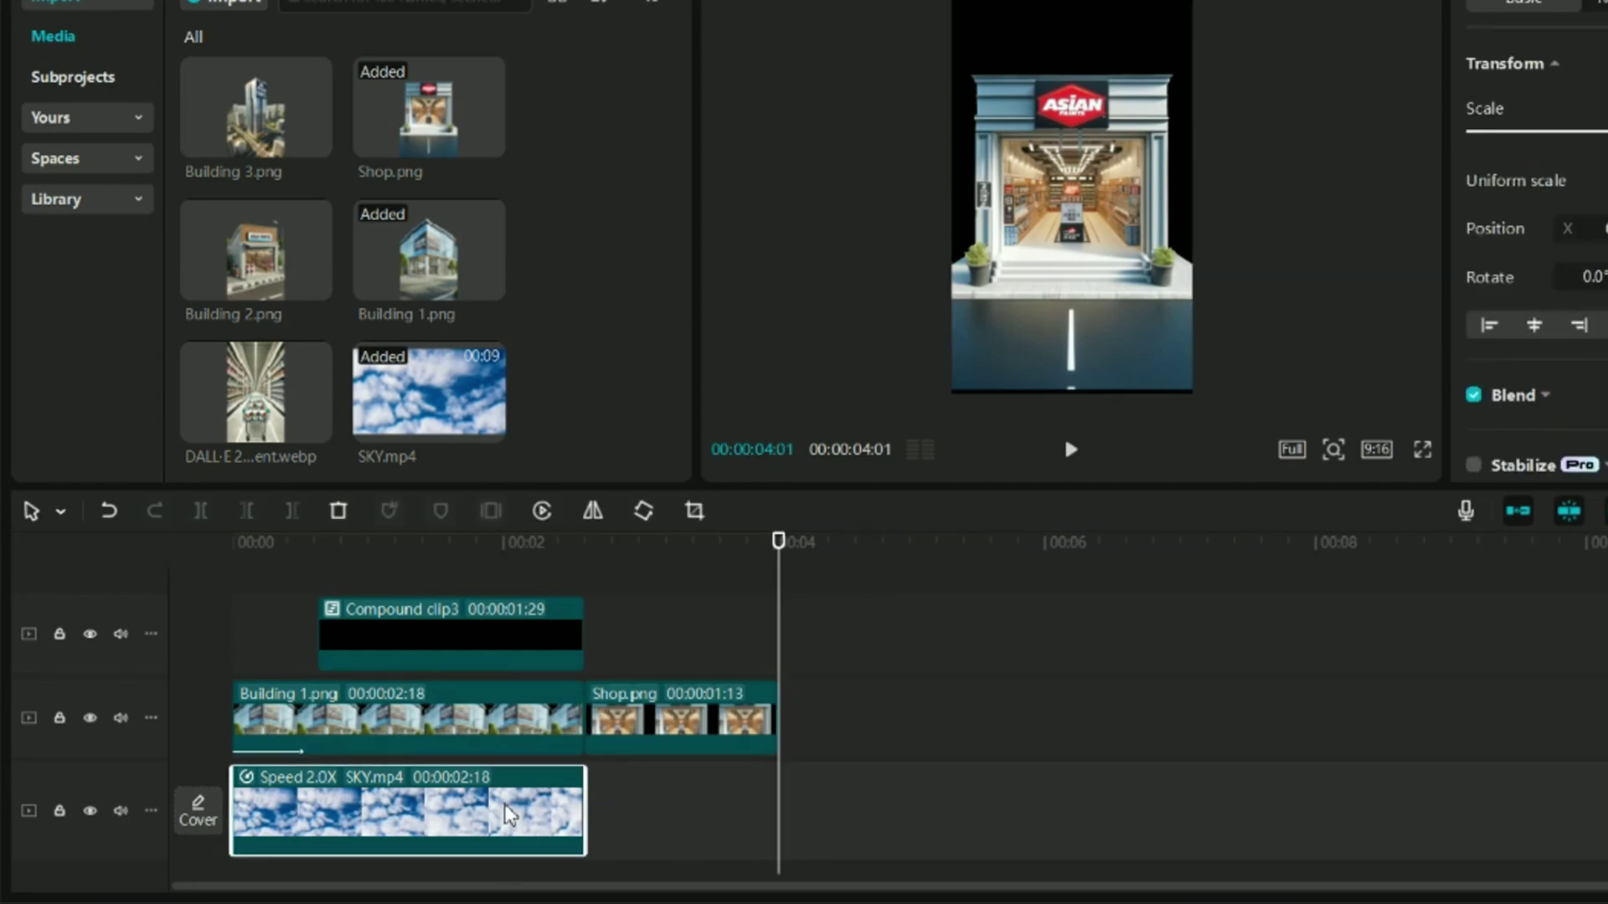
{"action": "left_click_drag", "start_coordinate": [497, 812], "coordinate": [845, 819]}
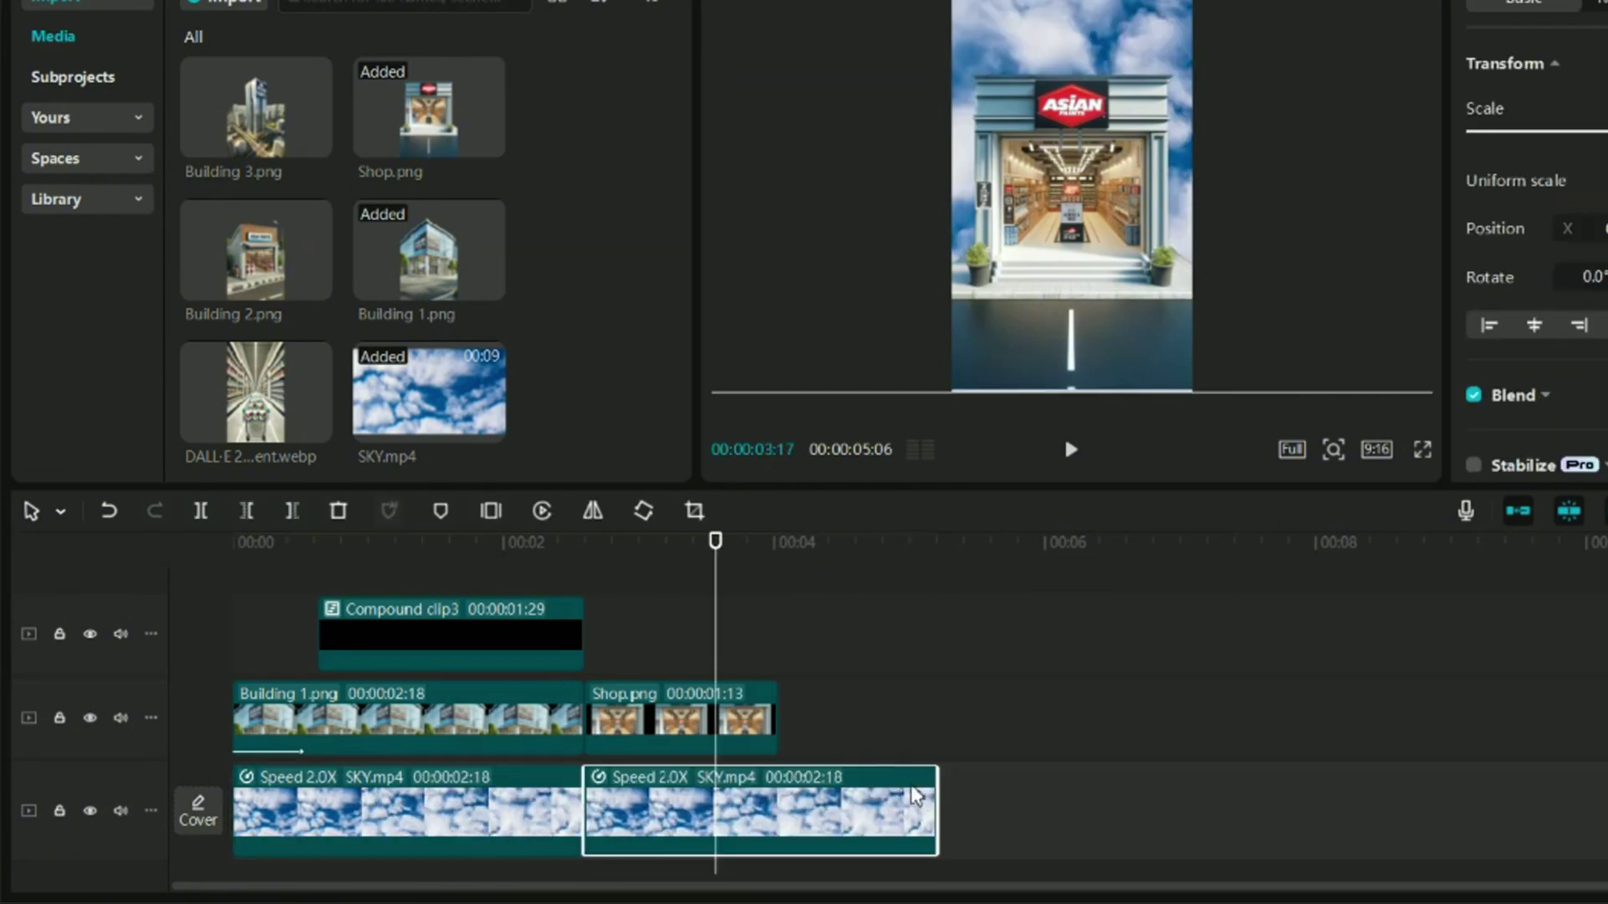
{"action": "left_click_drag", "start_coordinate": [938, 799], "coordinate": [777, 794]}
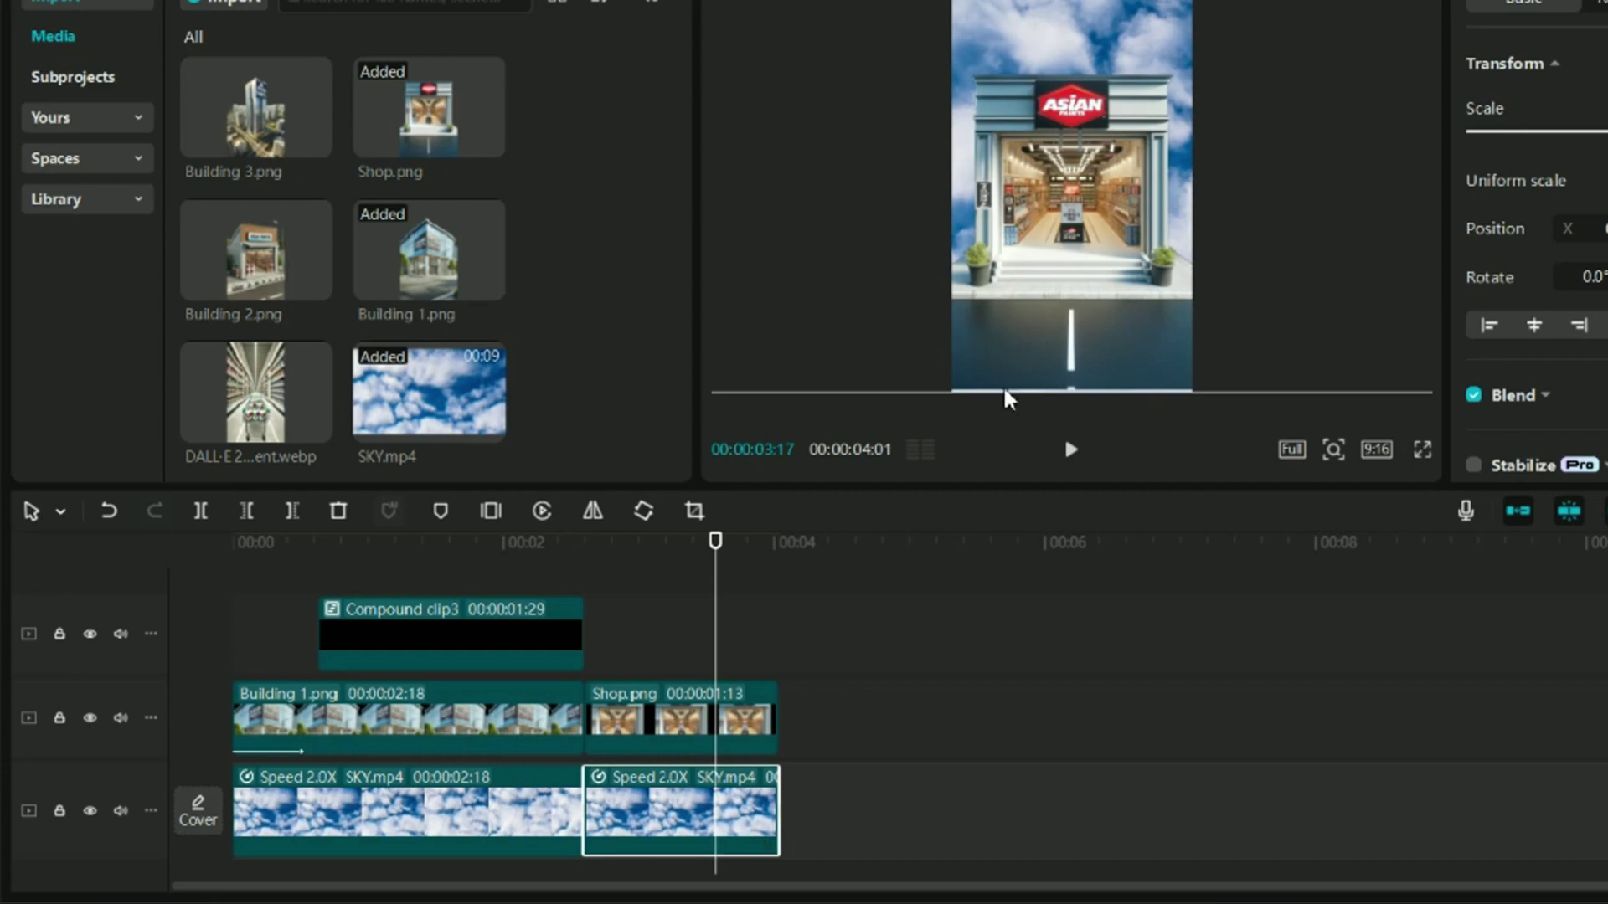
{"action": "left_click", "coordinate": [594, 512]}
{"action": "left_click", "coordinate": [891, 126]}
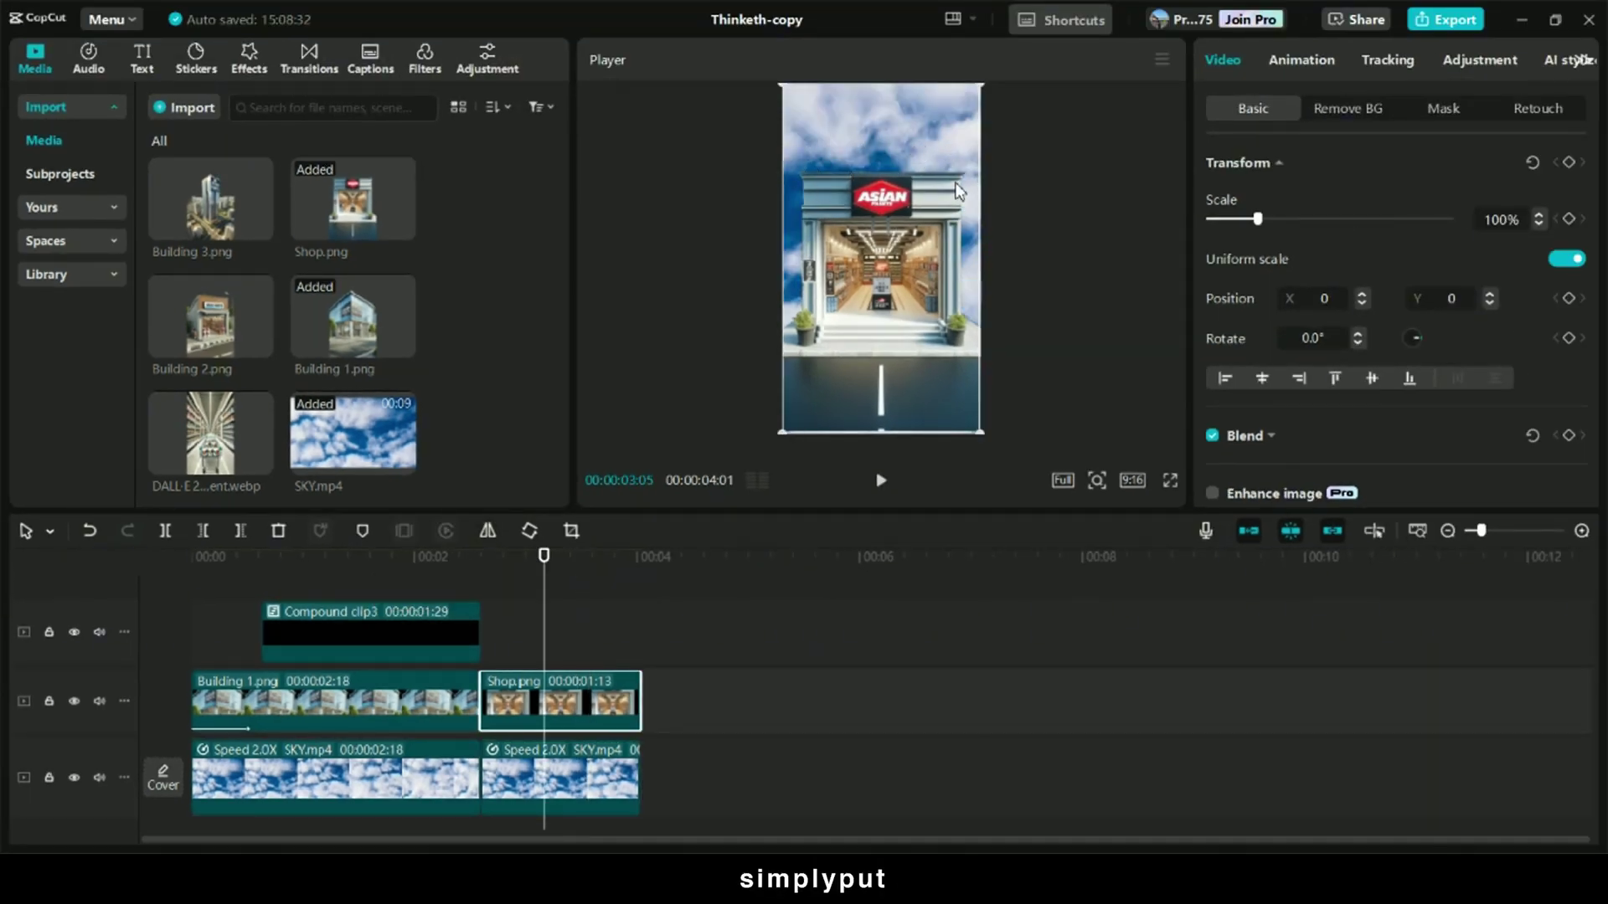
Duplicate the GAINT compound clip above Shop.png and trim its end to match the shop clip
{"action": "left_click", "coordinate": [142, 59]}
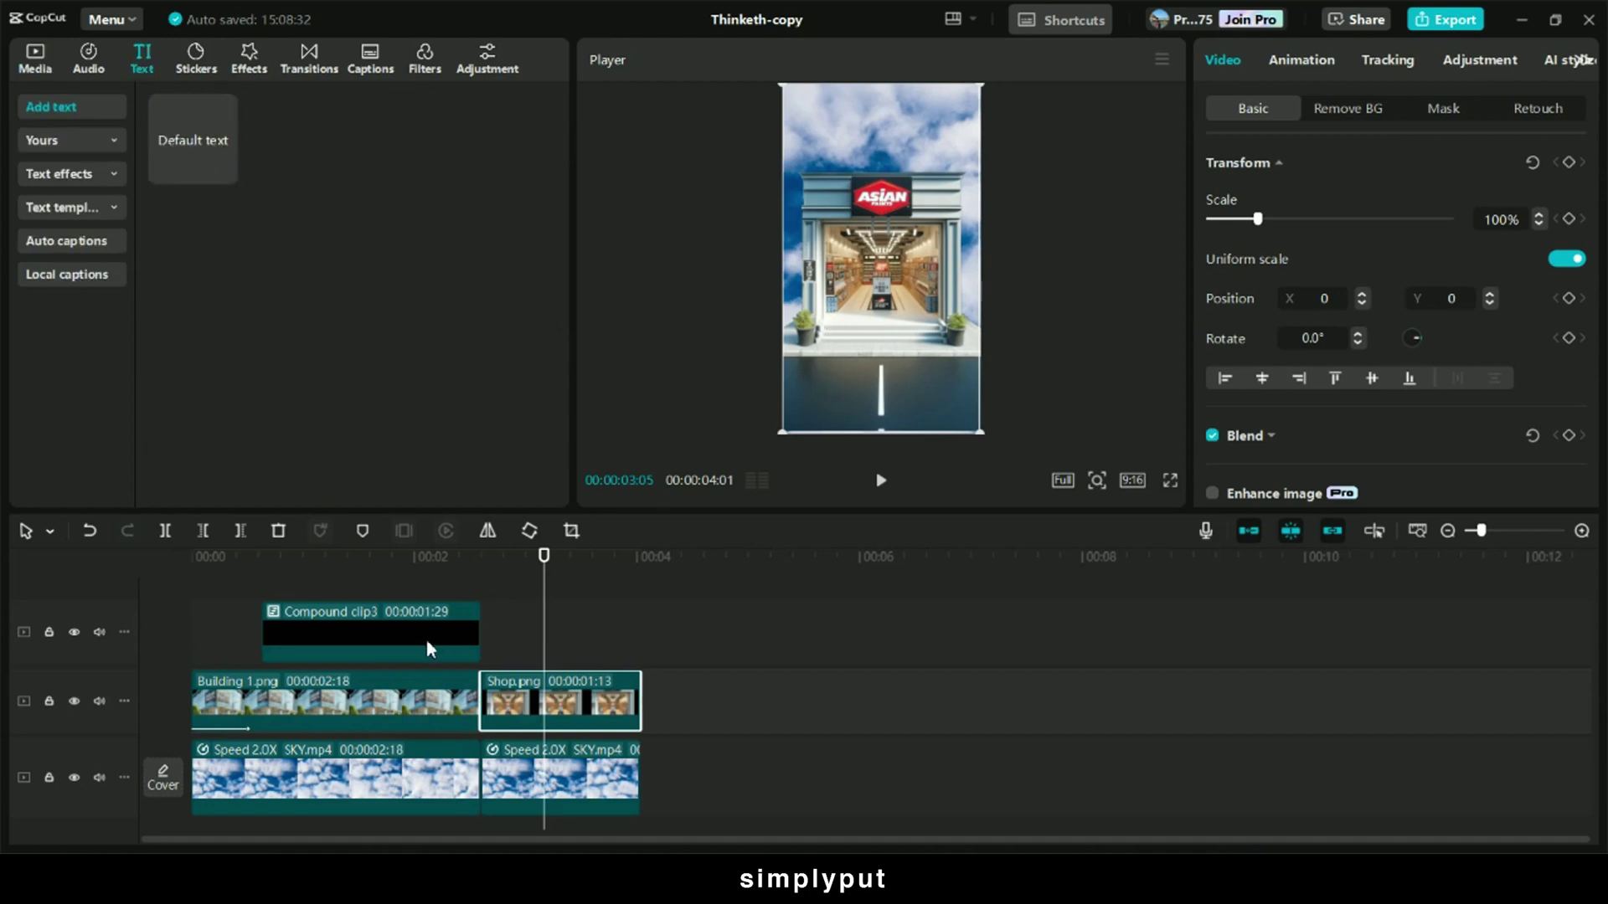
{"action": "left_click", "coordinate": [391, 623]}
{"action": "left_click_drag", "start_coordinate": [466, 639], "coordinate": [729, 642]}
{"action": "left_click_drag", "start_coordinate": [829, 644], "coordinate": [758, 636]}
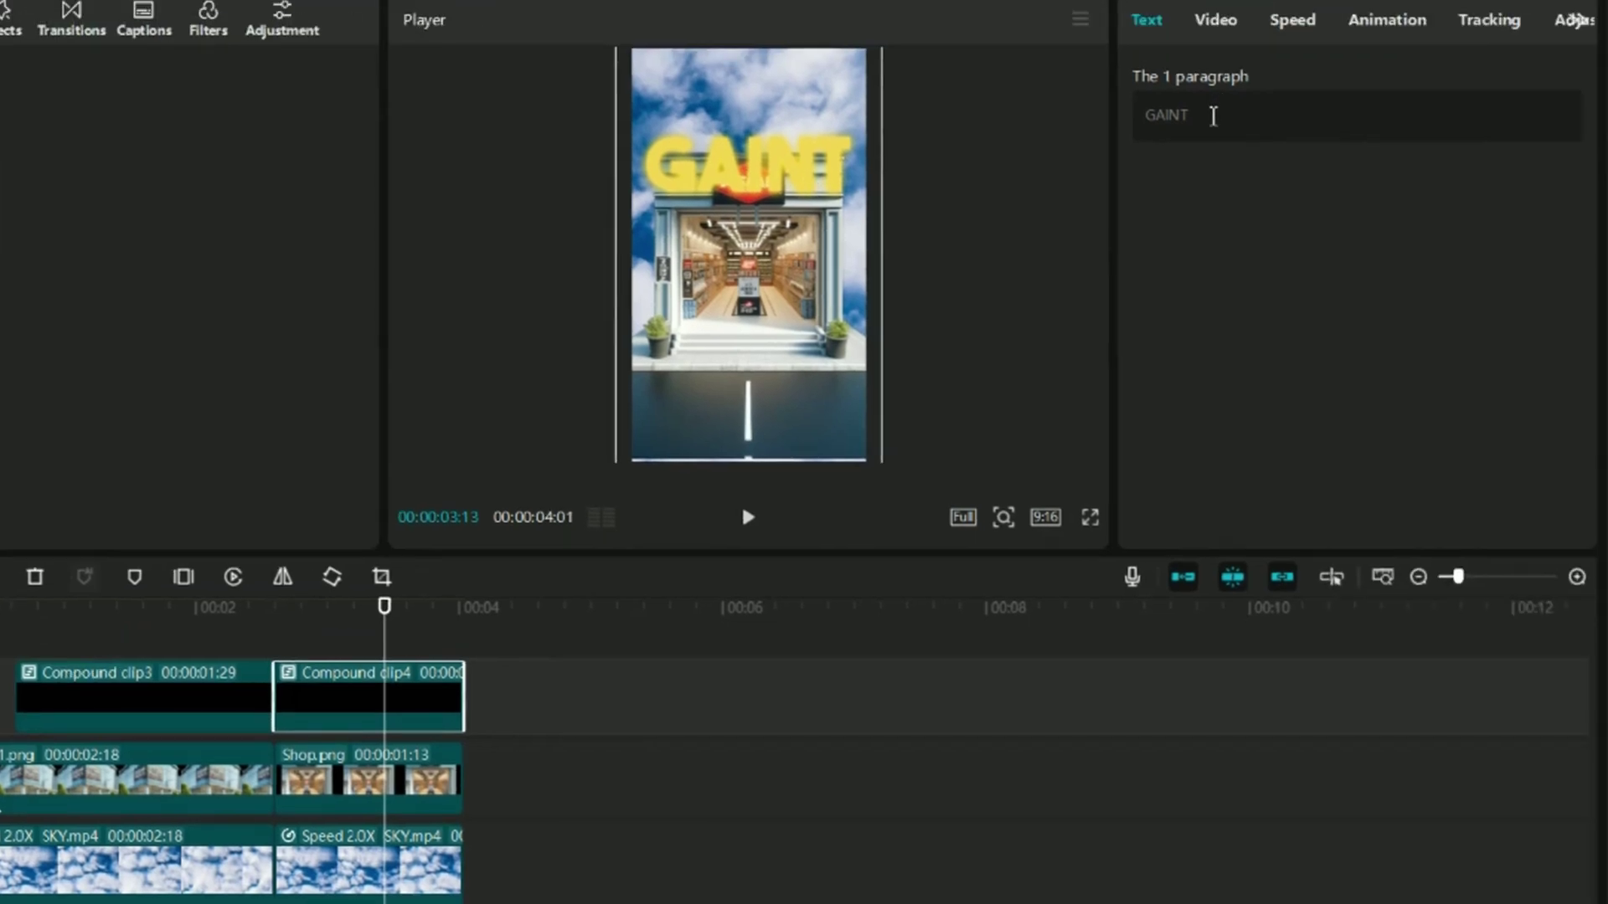
Change the duplicated compound clip's title text to CITY
{"action": "left_click", "coordinate": [1487, 51]}
{"action": "left_click_drag", "start_coordinate": [1487, 51], "coordinate": [1421, 62]}
{"action": "type", "text": "d"}
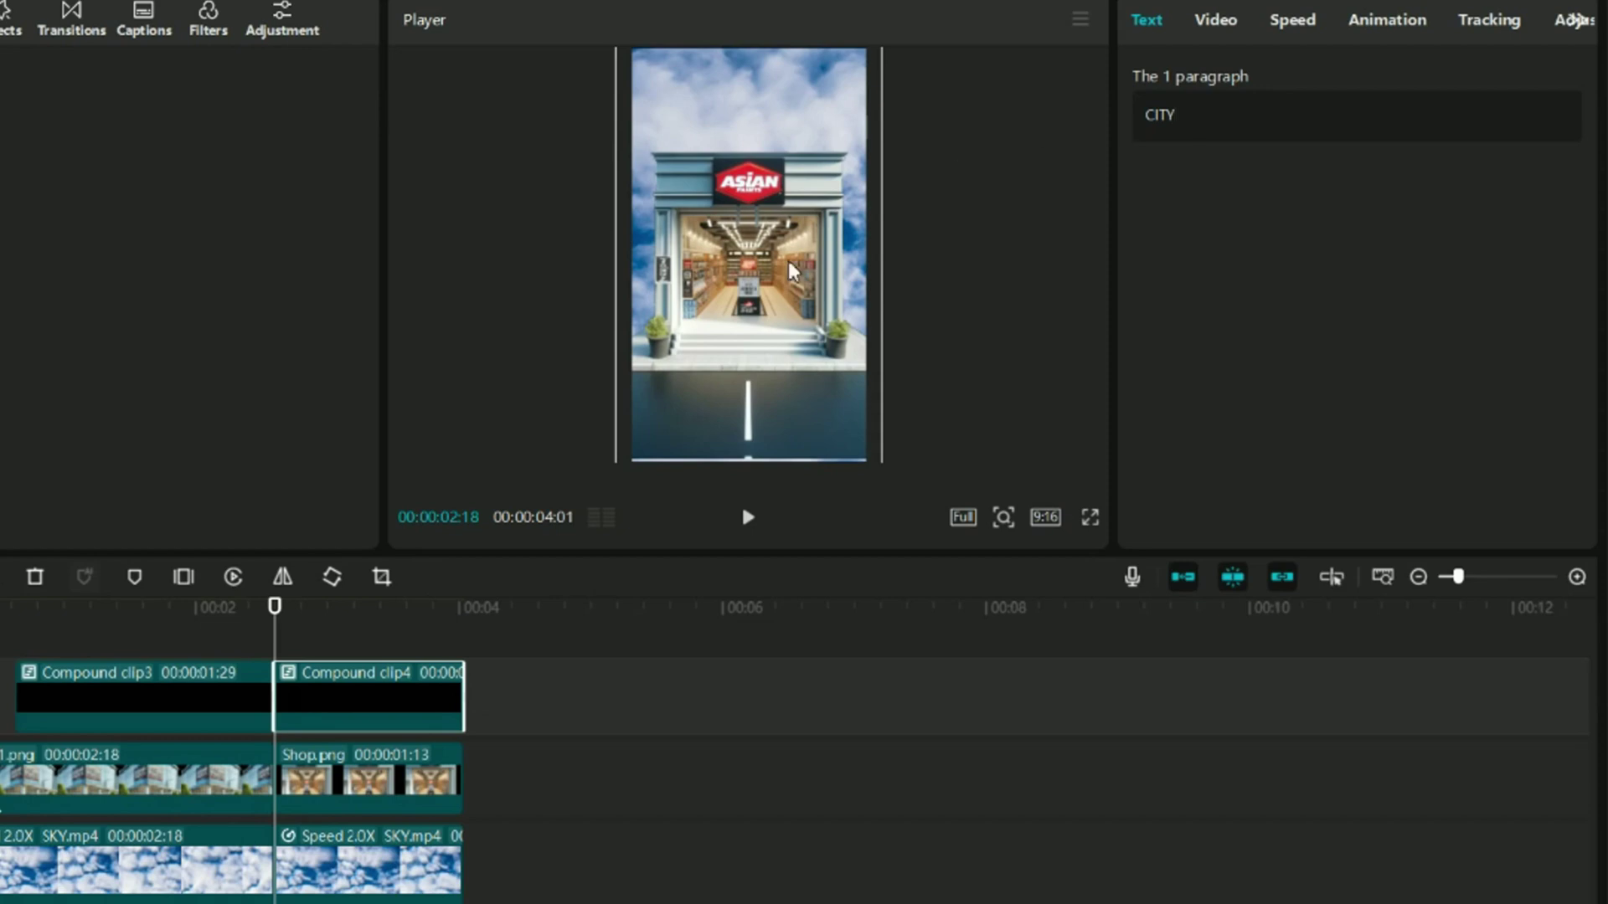
Center the CITY title just above the shop sign, set it to layer 1 behind the shop, and preview the result
{"action": "left_click", "coordinate": [332, 618]}
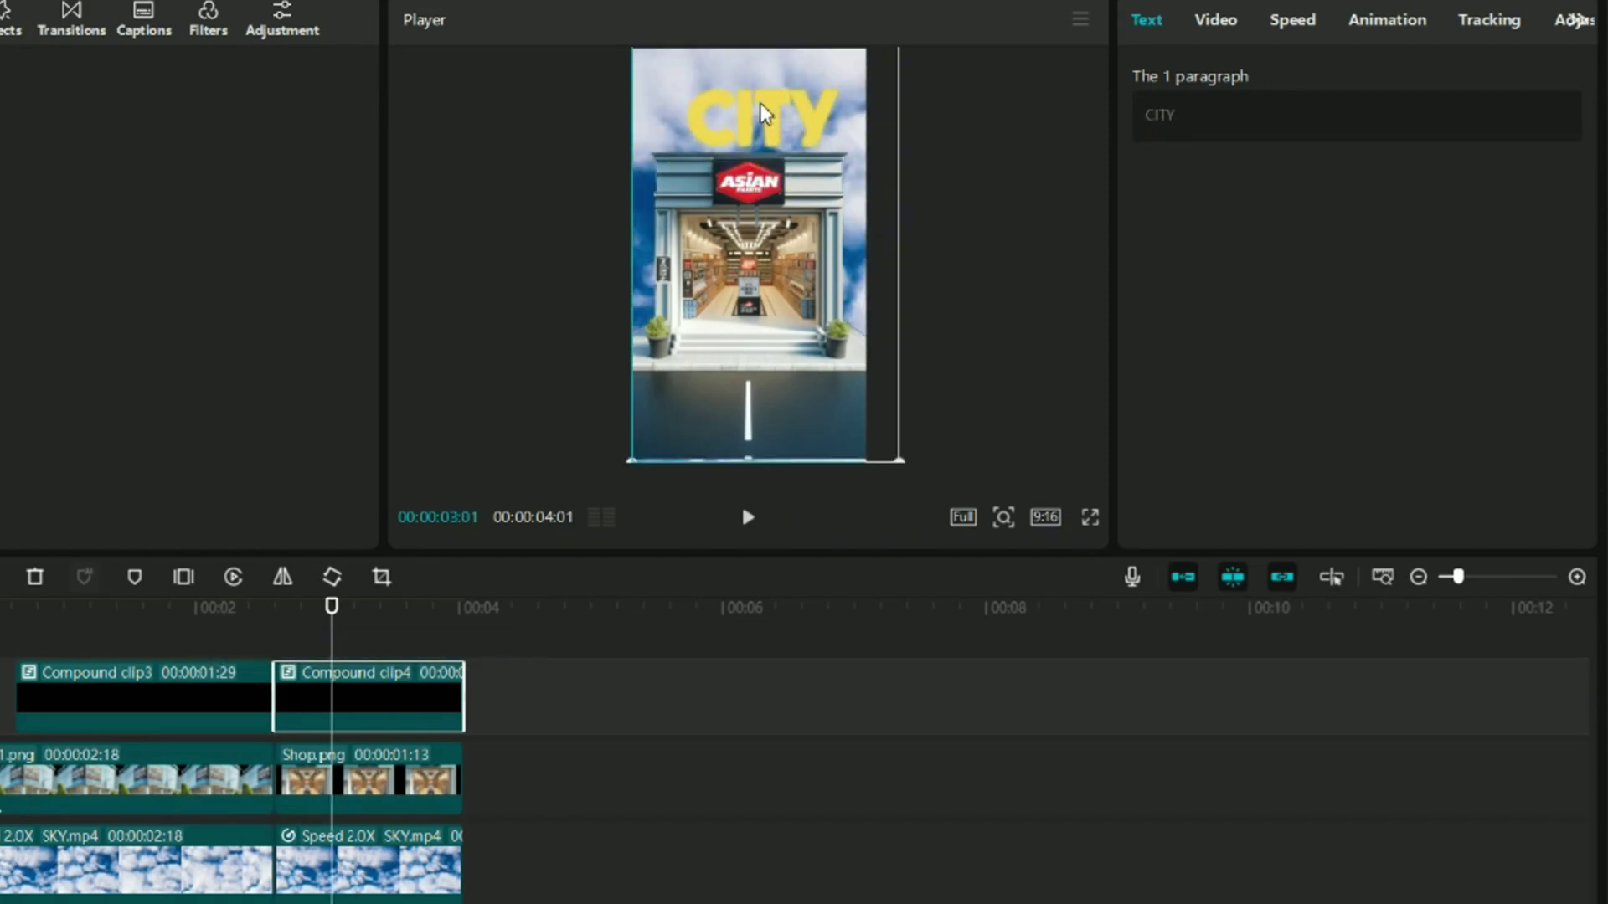
{"action": "left_click", "coordinate": [1223, 23]}
{"action": "scroll", "coordinate": [1323, 408], "scroll_direction": "down", "scroll_amount": 10}
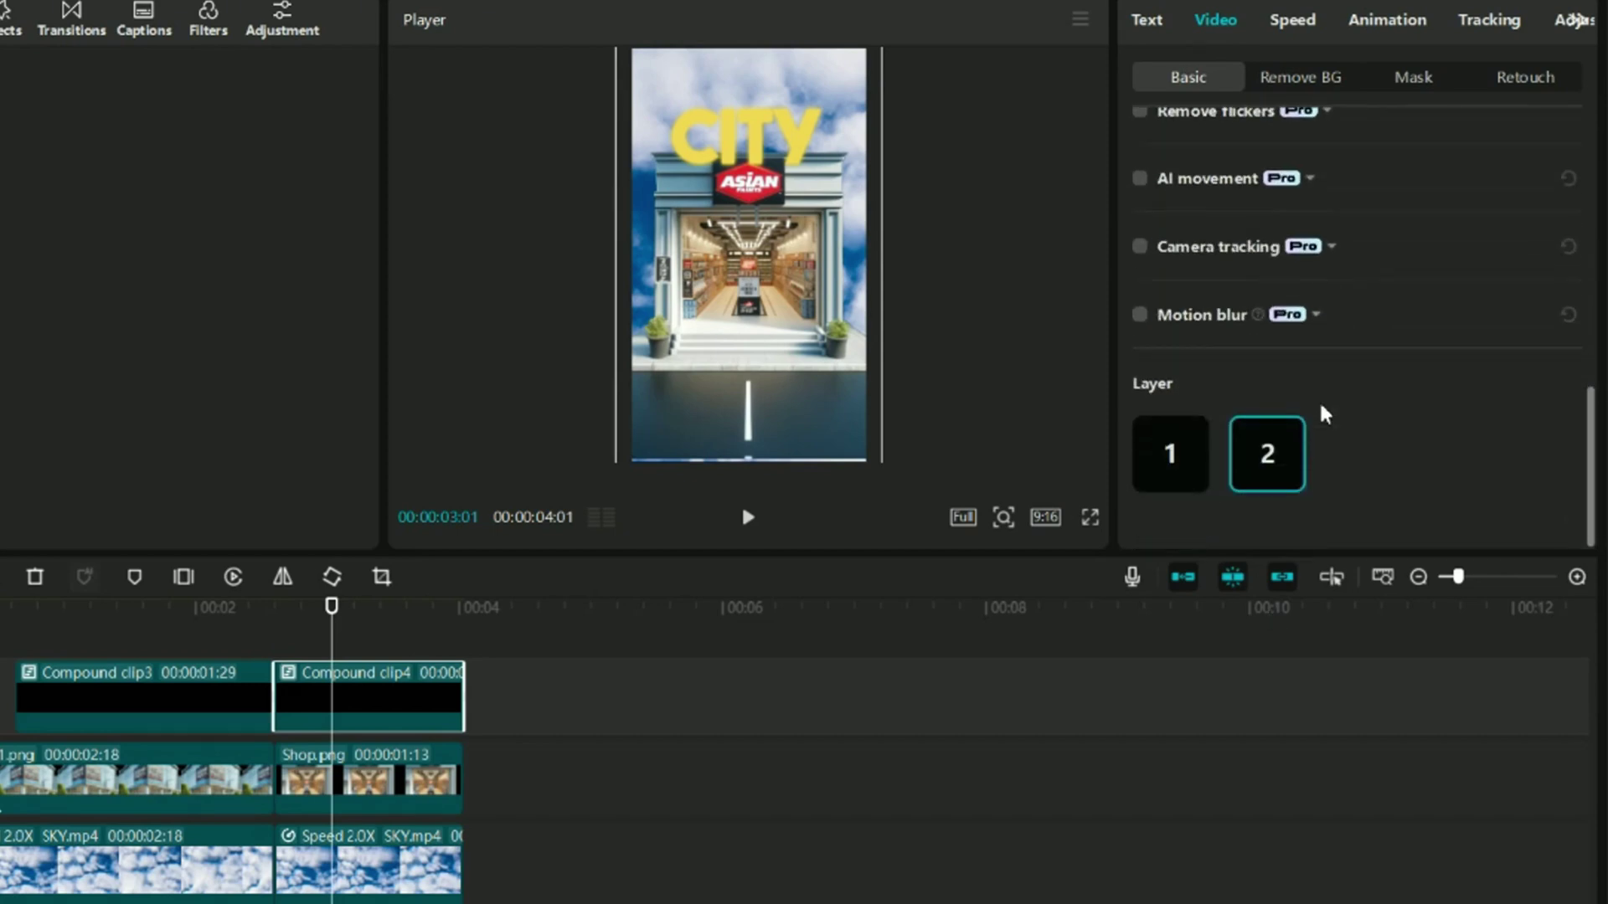
{"action": "left_click", "coordinate": [1157, 460]}
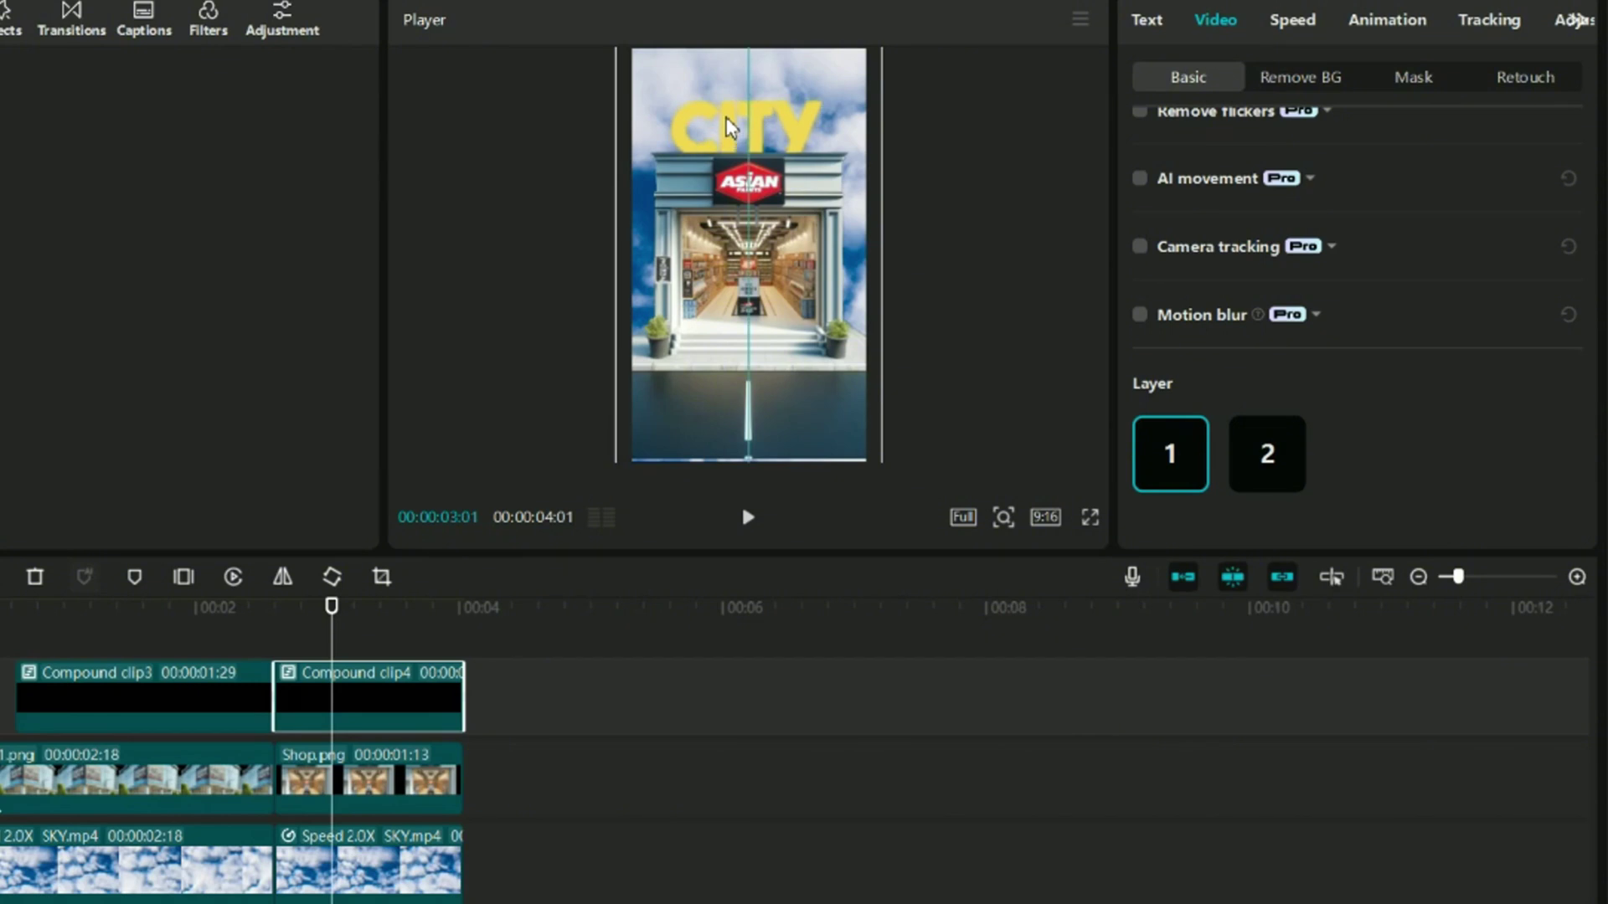
{"action": "left_click", "coordinate": [243, 652]}
{"action": "key", "text": "space"}
{"action": "key", "text": "space"}
Animate Shop.png with a transform keyframe at 00:00:02:18 and a slightly enlarged scale at the clip's end
{"action": "left_click", "coordinate": [380, 779]}
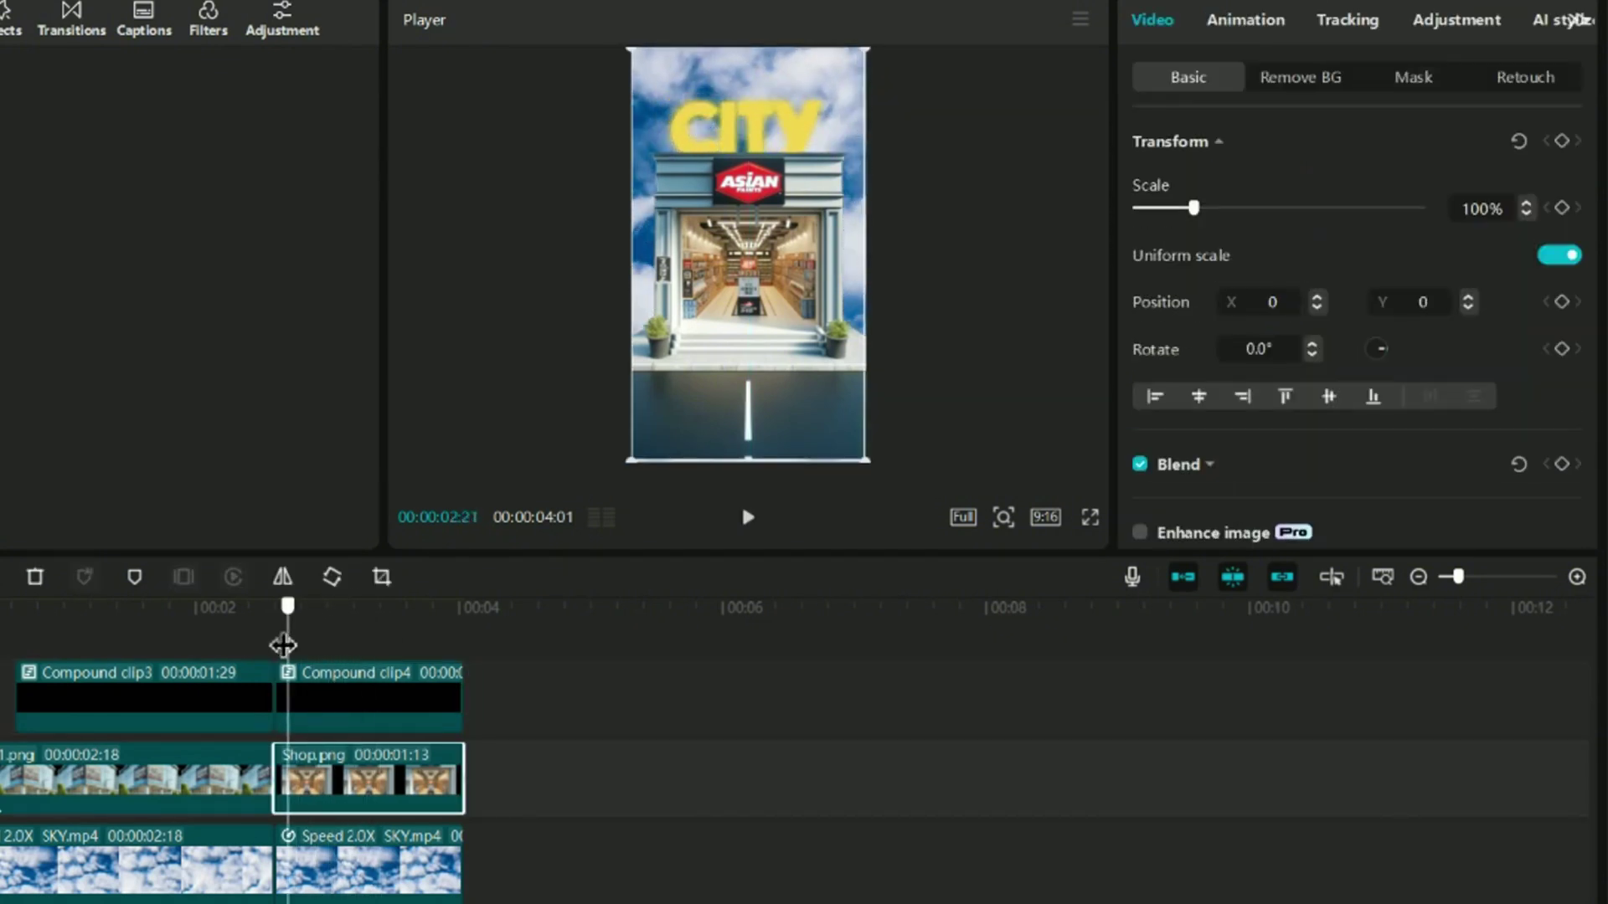
{"action": "left_click_drag", "start_coordinate": [350, 638], "coordinate": [289, 643]}
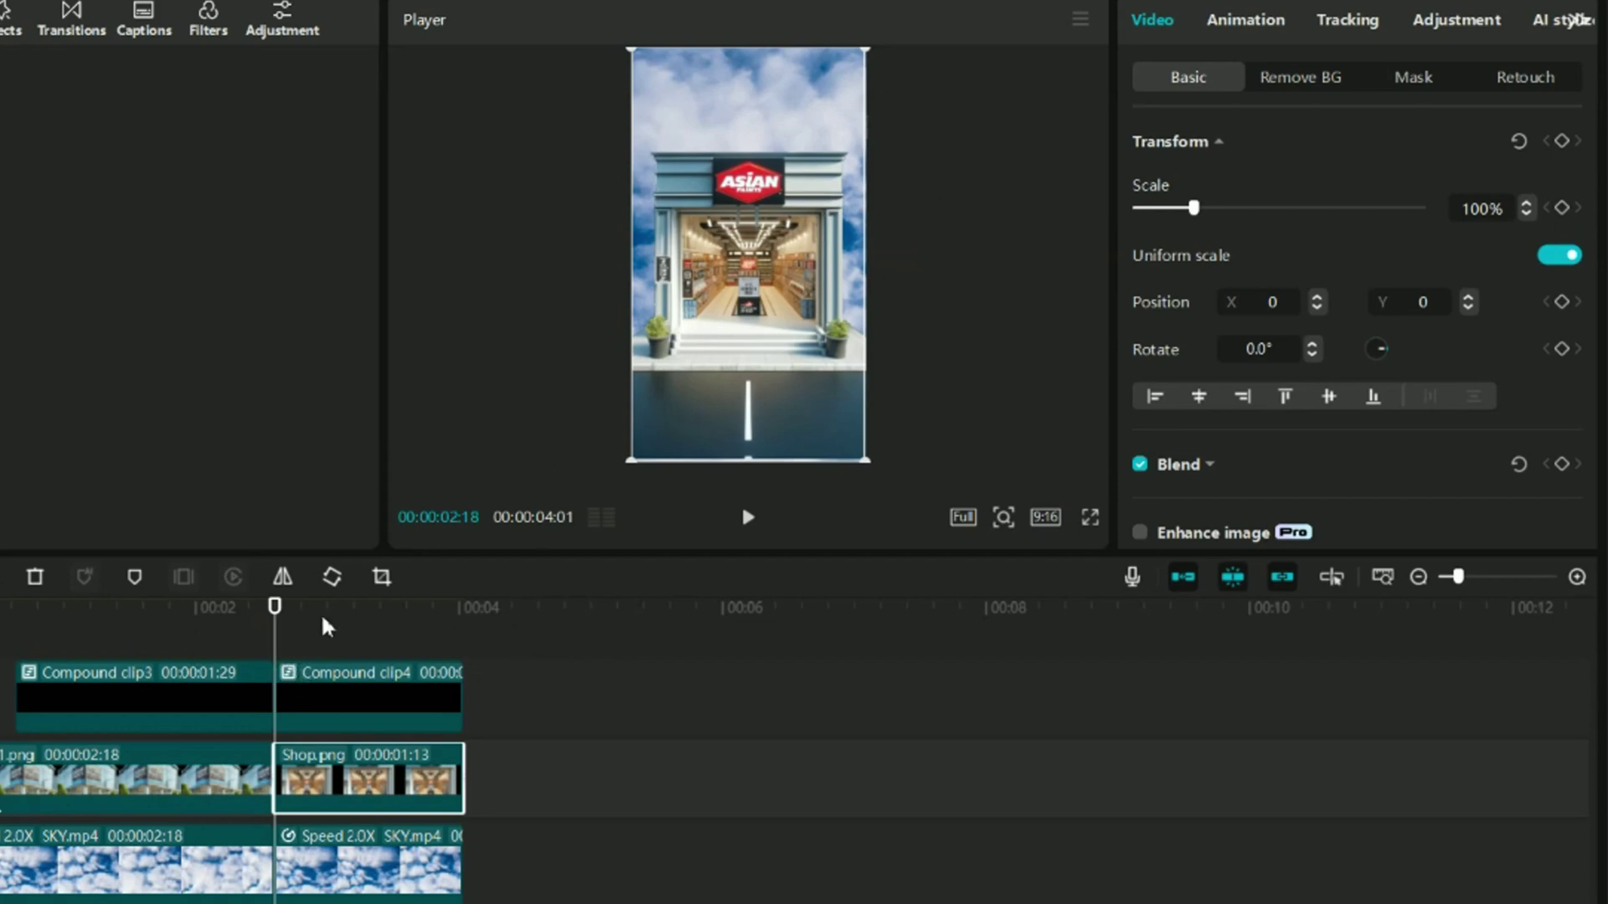
{"action": "left_click", "coordinate": [1562, 141]}
{"action": "left_click_drag", "start_coordinate": [281, 647], "coordinate": [465, 643]}
{"action": "left_click_drag", "start_coordinate": [868, 461], "coordinate": [923, 492]}
Keyframe the CITY compound clip's transform at 00:00:02:22, then enlarge it to 131% with Y position 171 at 00:00:04:01
{"action": "left_click", "coordinate": [361, 706]}
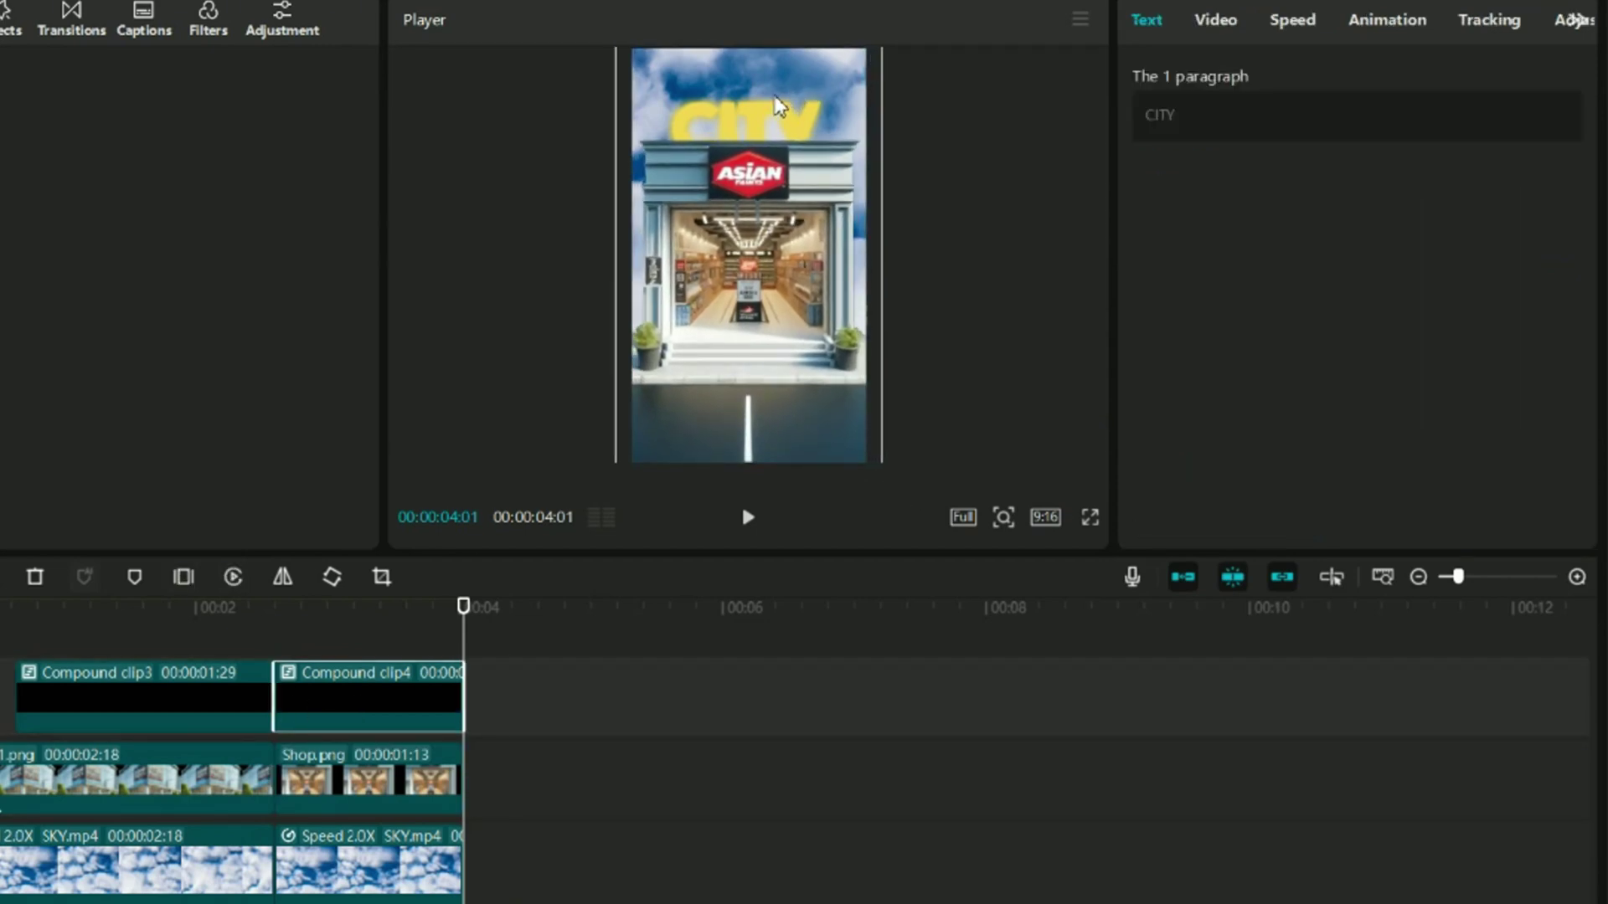
{"action": "left_click", "coordinate": [293, 649]}
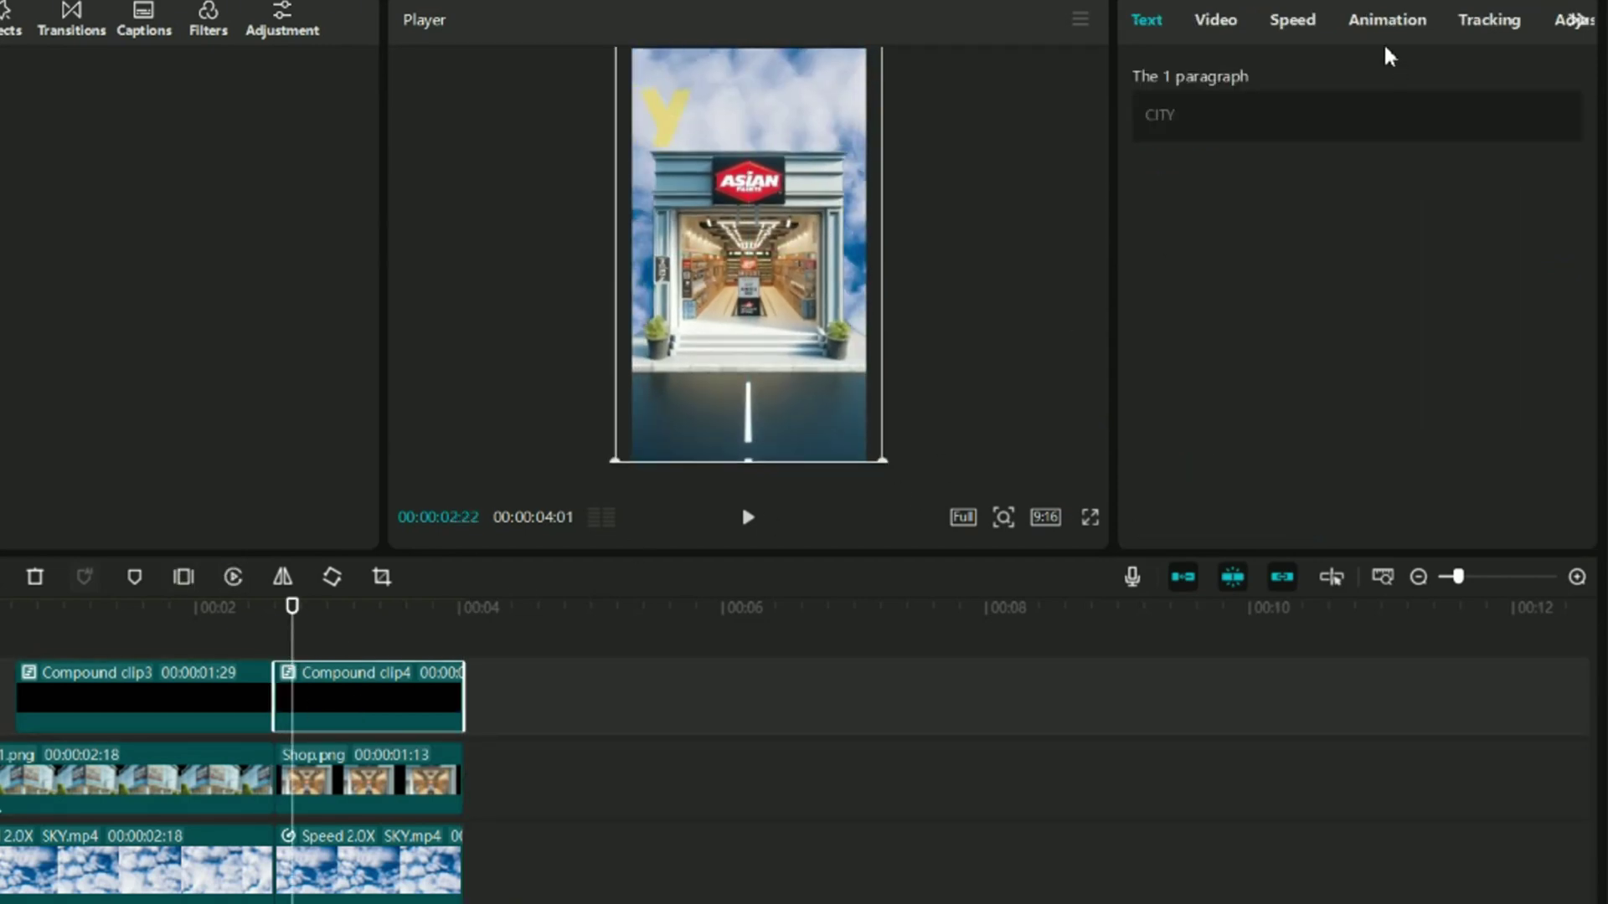
{"action": "left_click", "coordinate": [1222, 21]}
{"action": "left_click", "coordinate": [1561, 141]}
{"action": "left_click", "coordinate": [462, 635]}
{"action": "left_click_drag", "start_coordinate": [883, 460], "coordinate": [922, 514]}
{"action": "left_click_drag", "start_coordinate": [835, 214], "coordinate": [754, 134]}
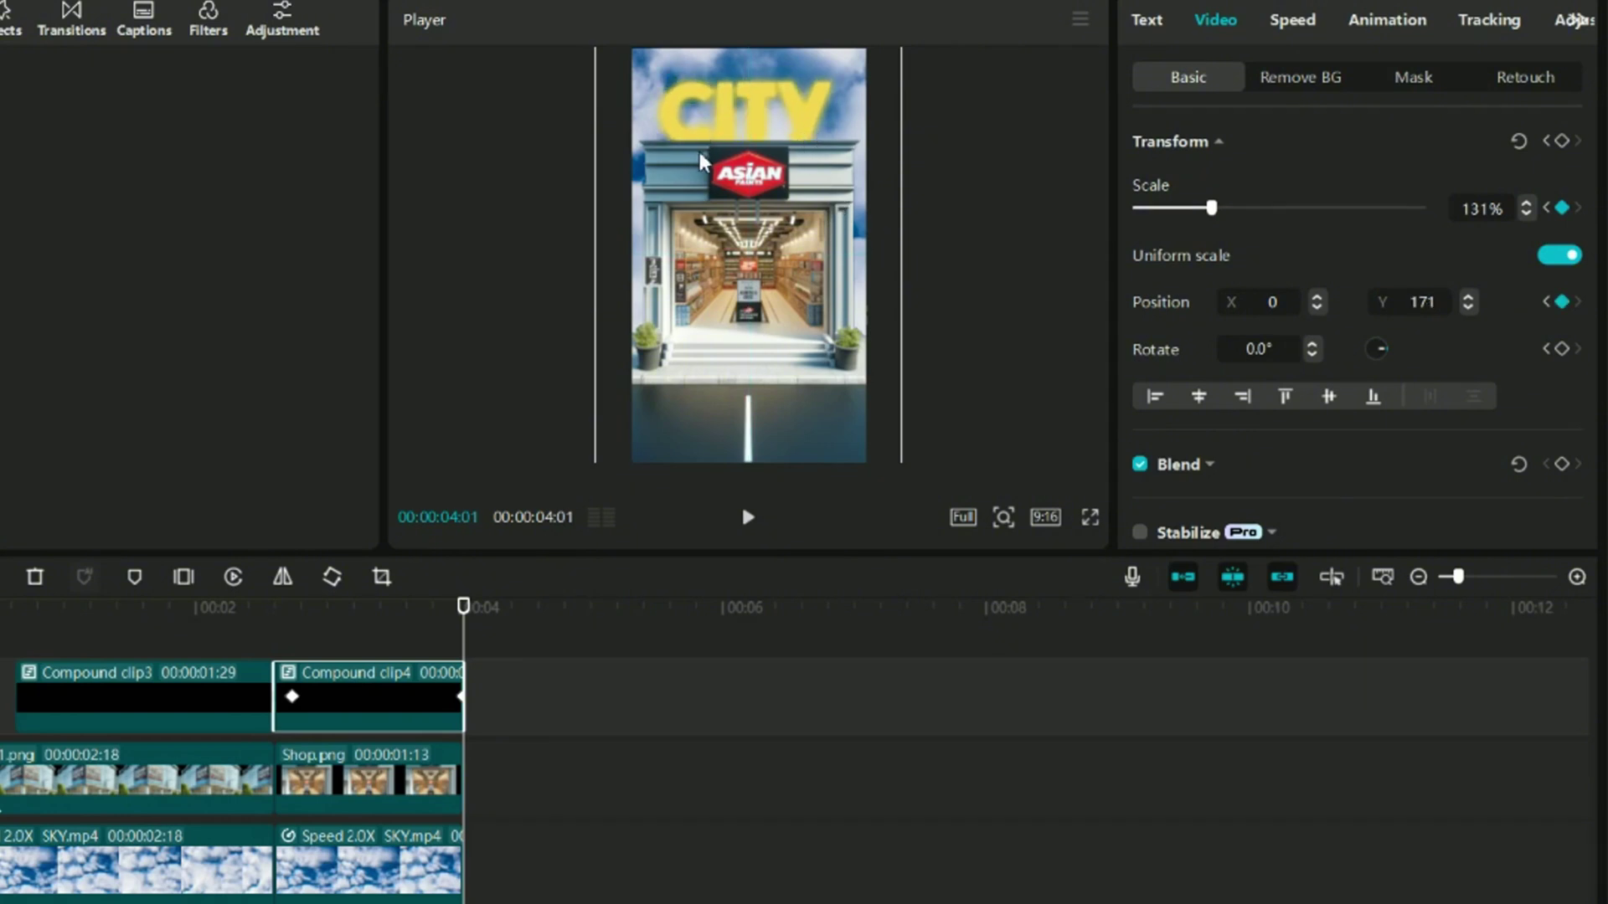
Preview the animation and apply the favorite Play Pendulum video effect to the GAINT compound clip
{"action": "left_click", "coordinate": [228, 641]}
{"action": "key", "text": "space"}
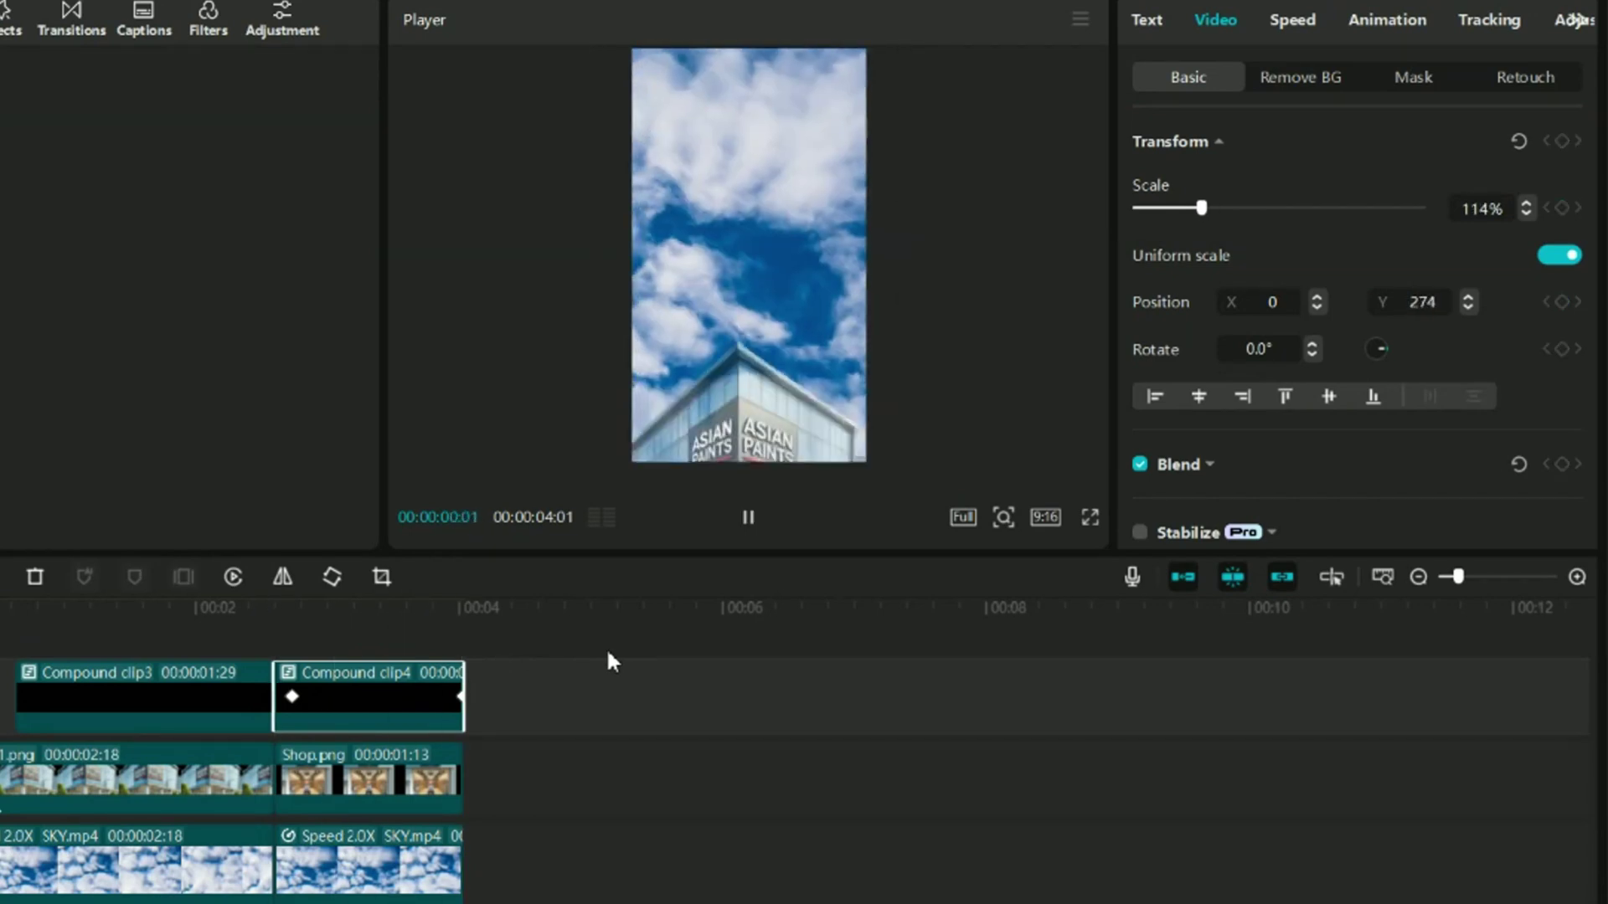
{"action": "left_click_drag", "start_coordinate": [261, 595], "coordinate": [342, 598]}
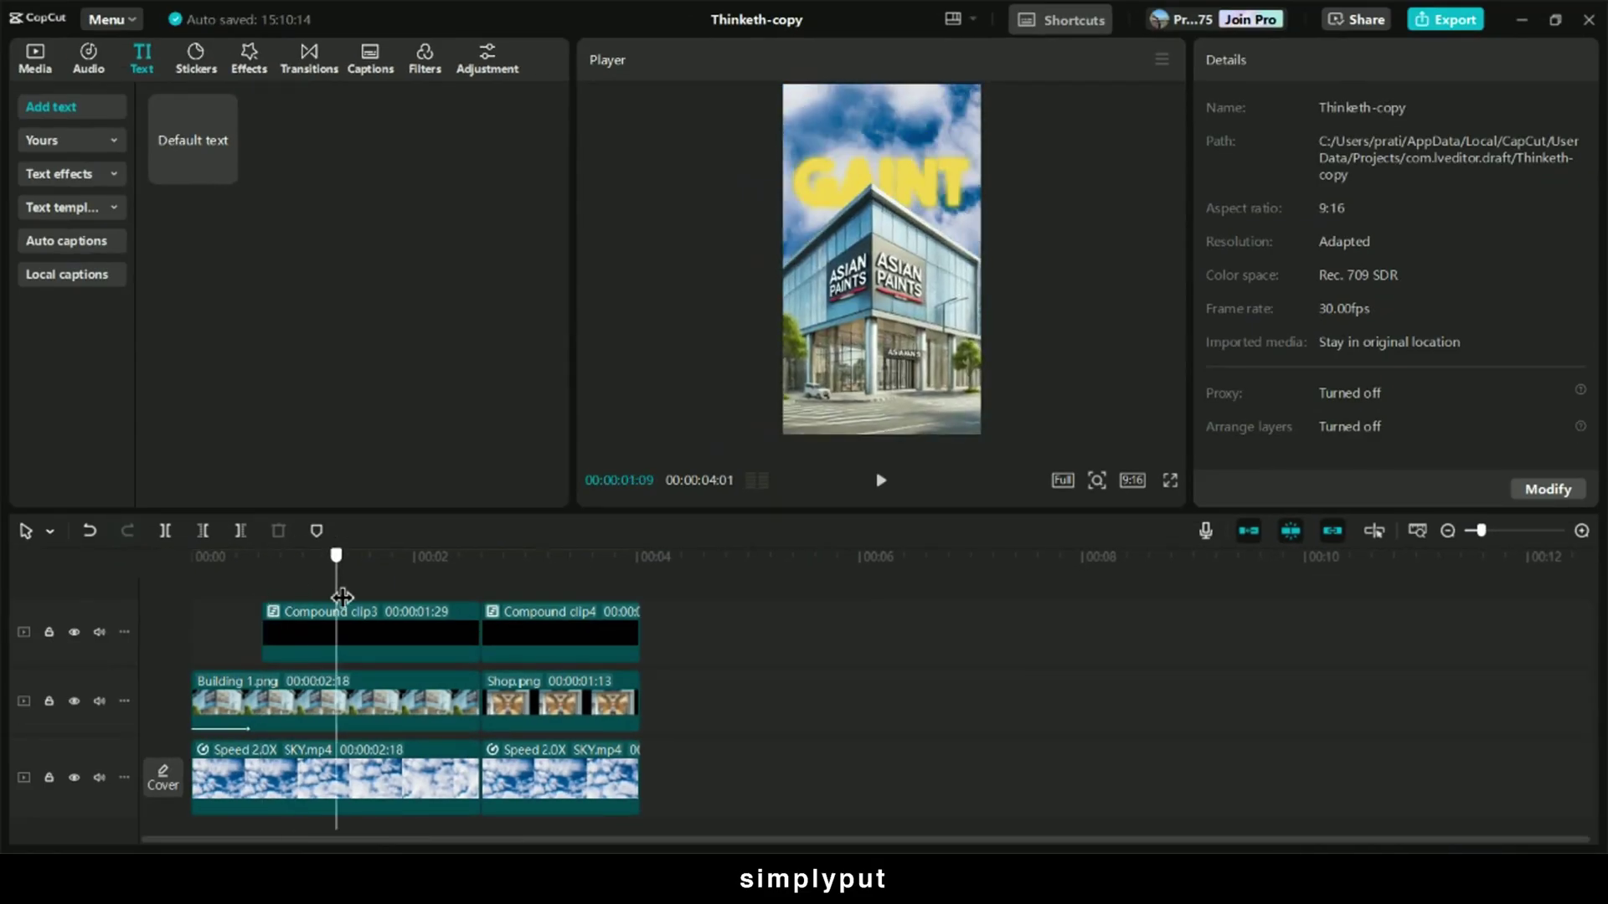
{"action": "left_click", "coordinate": [249, 60]}
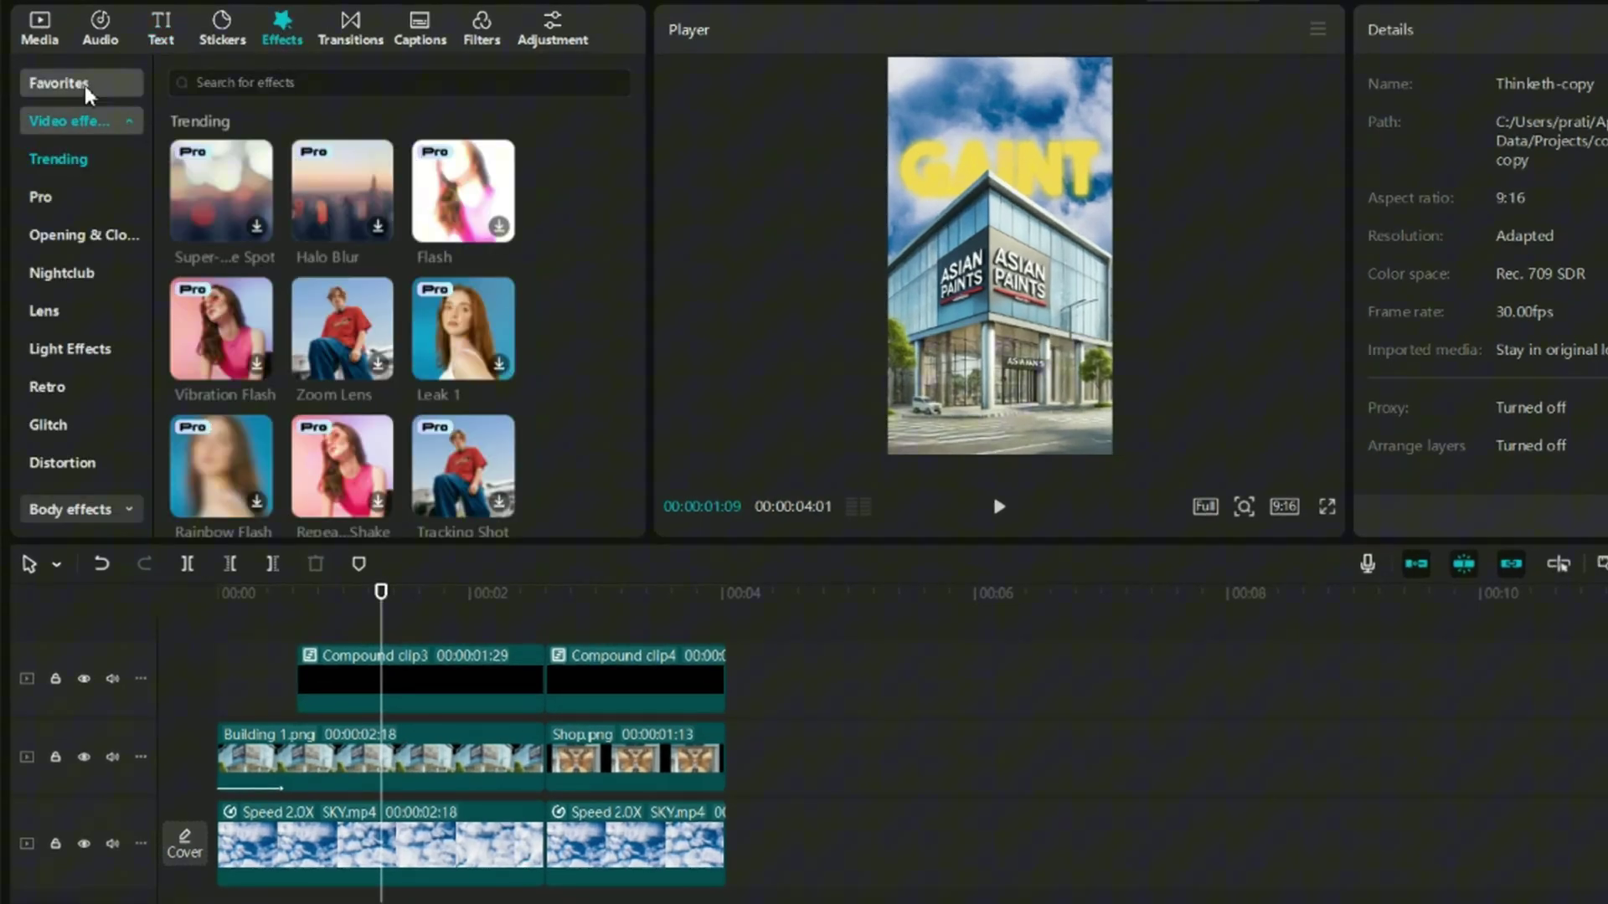
{"action": "left_click", "coordinate": [86, 87]}
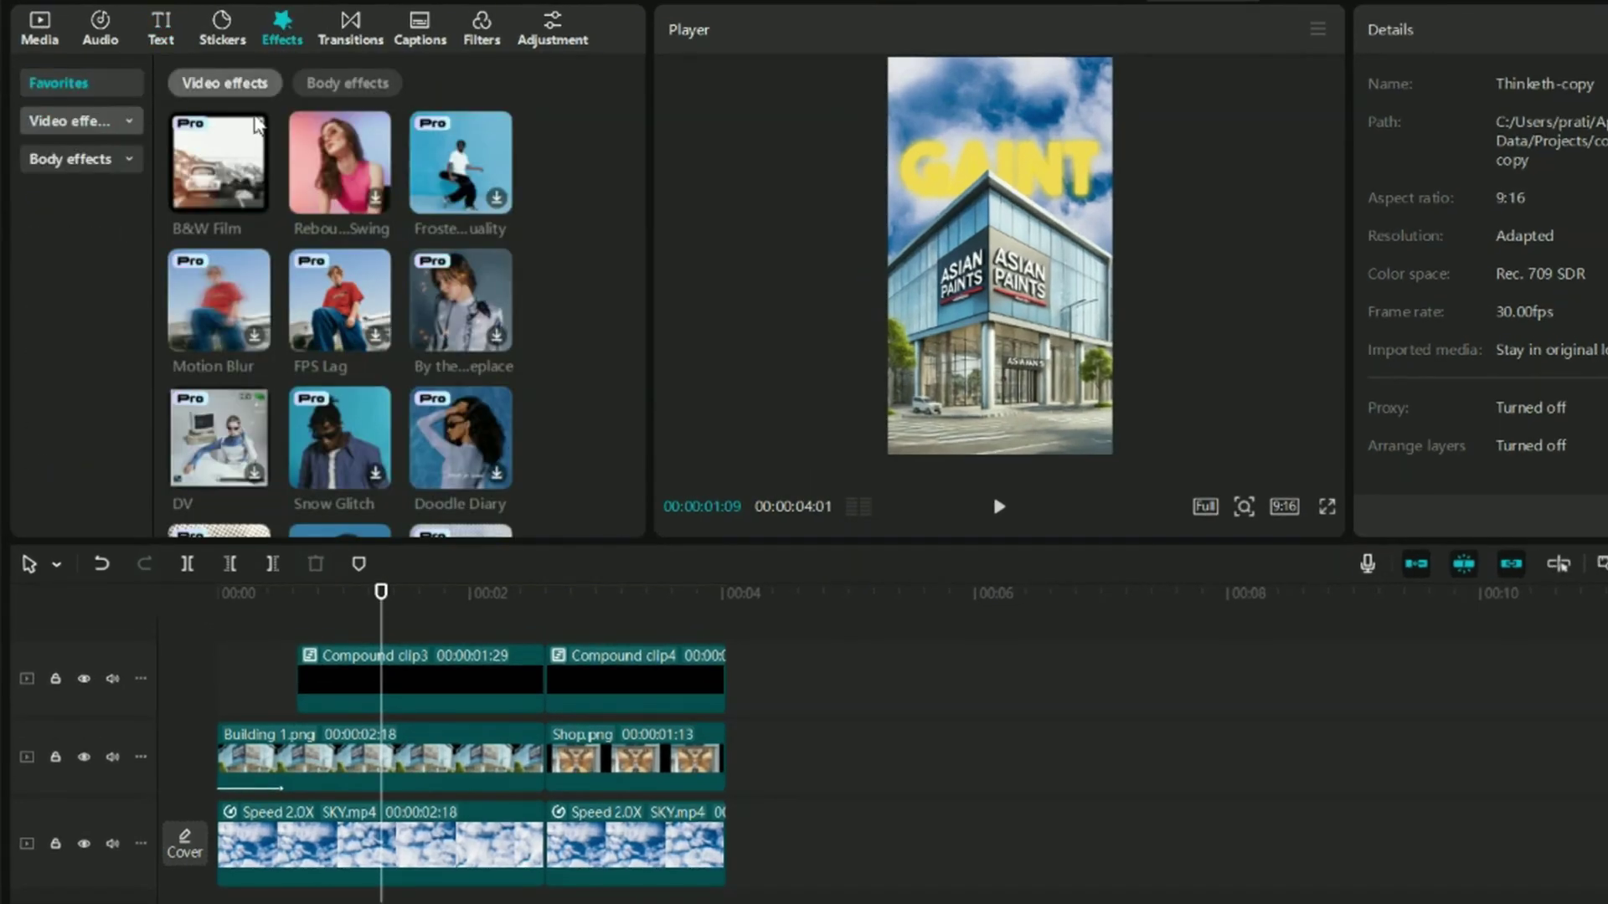
{"action": "scroll", "coordinate": [578, 450], "scroll_direction": "down", "scroll_amount": 4}
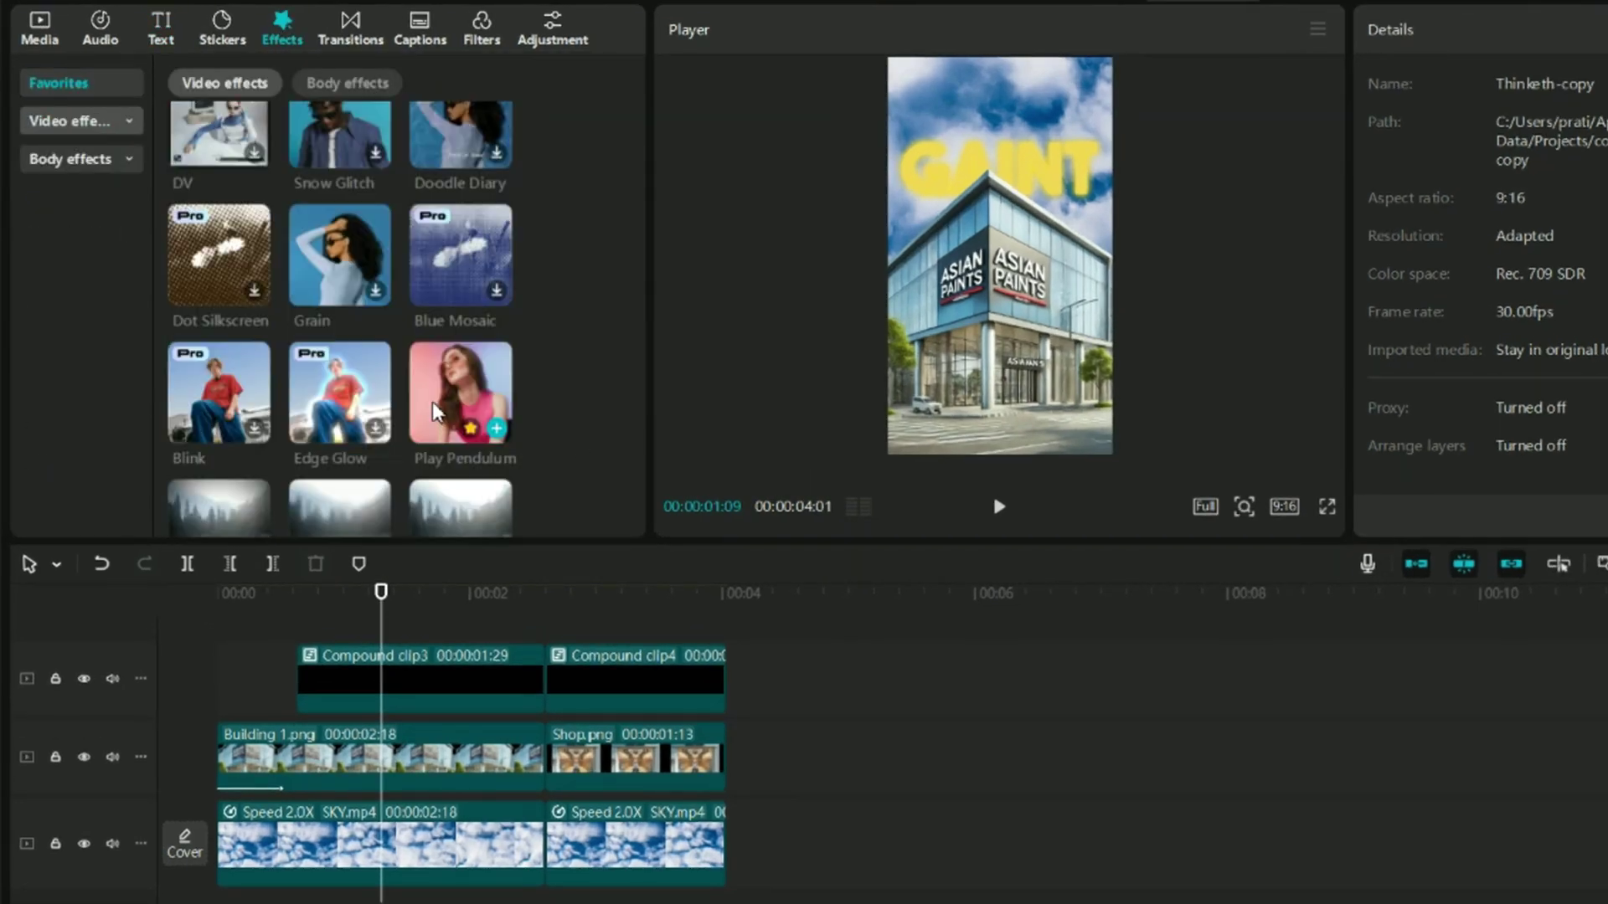
{"action": "left_click_drag", "start_coordinate": [460, 402], "coordinate": [344, 683]}
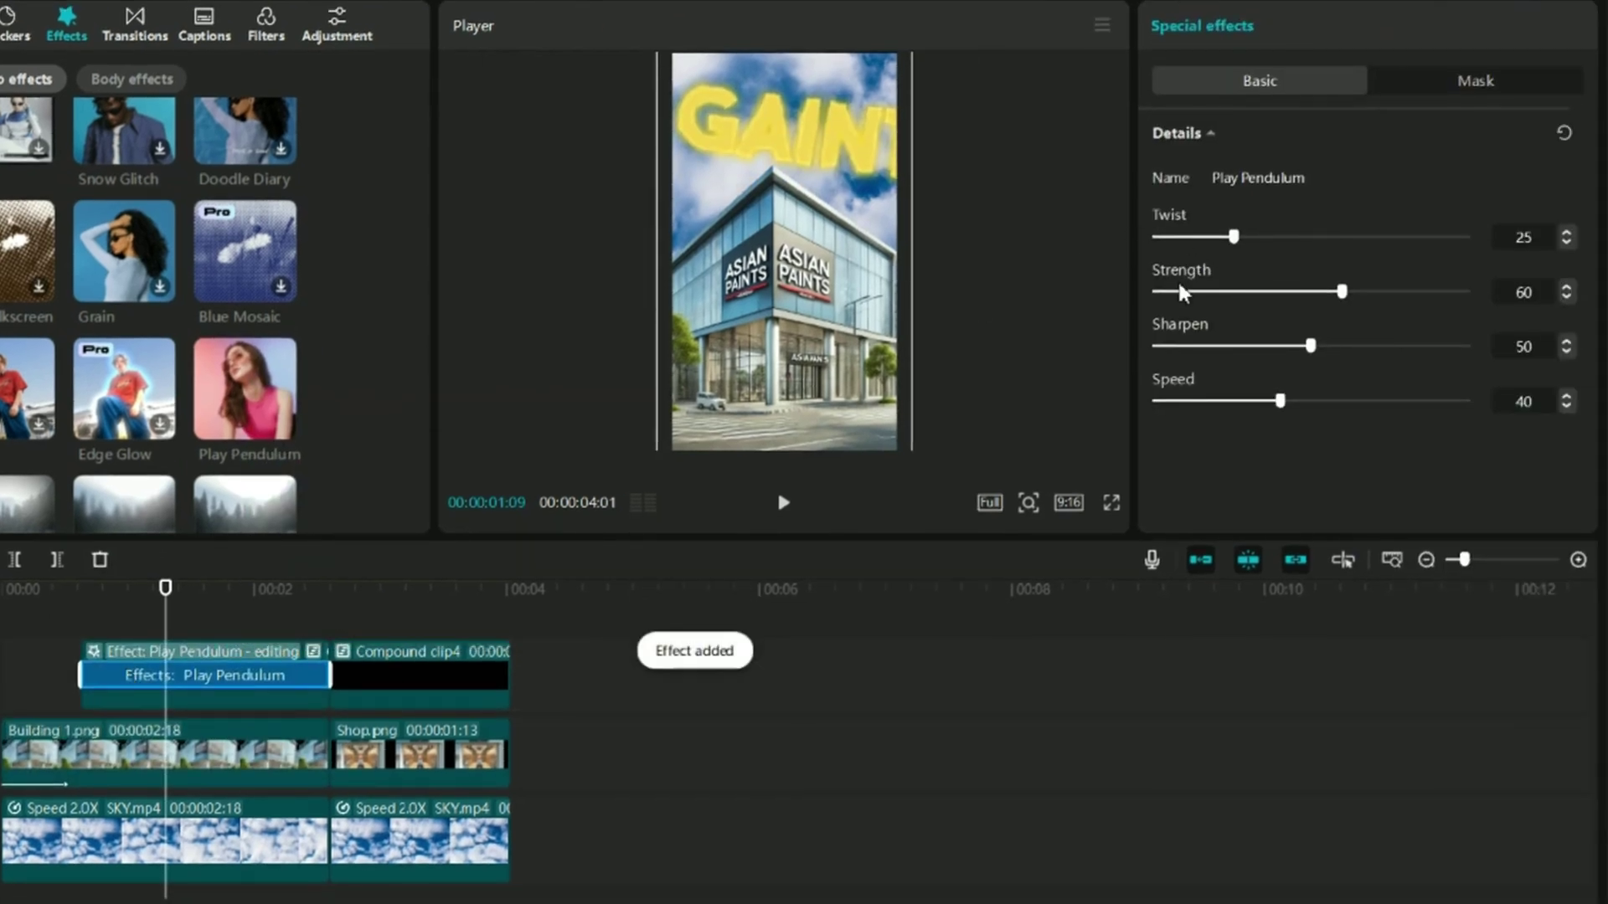
Set the GAINT title's Play Pendulum effect to Twist 7, Strength 7, Sharpen 11 and Speed 10, and preview it
{"action": "left_click", "coordinate": [1178, 292]}
{"action": "left_click", "coordinate": [1179, 237]}
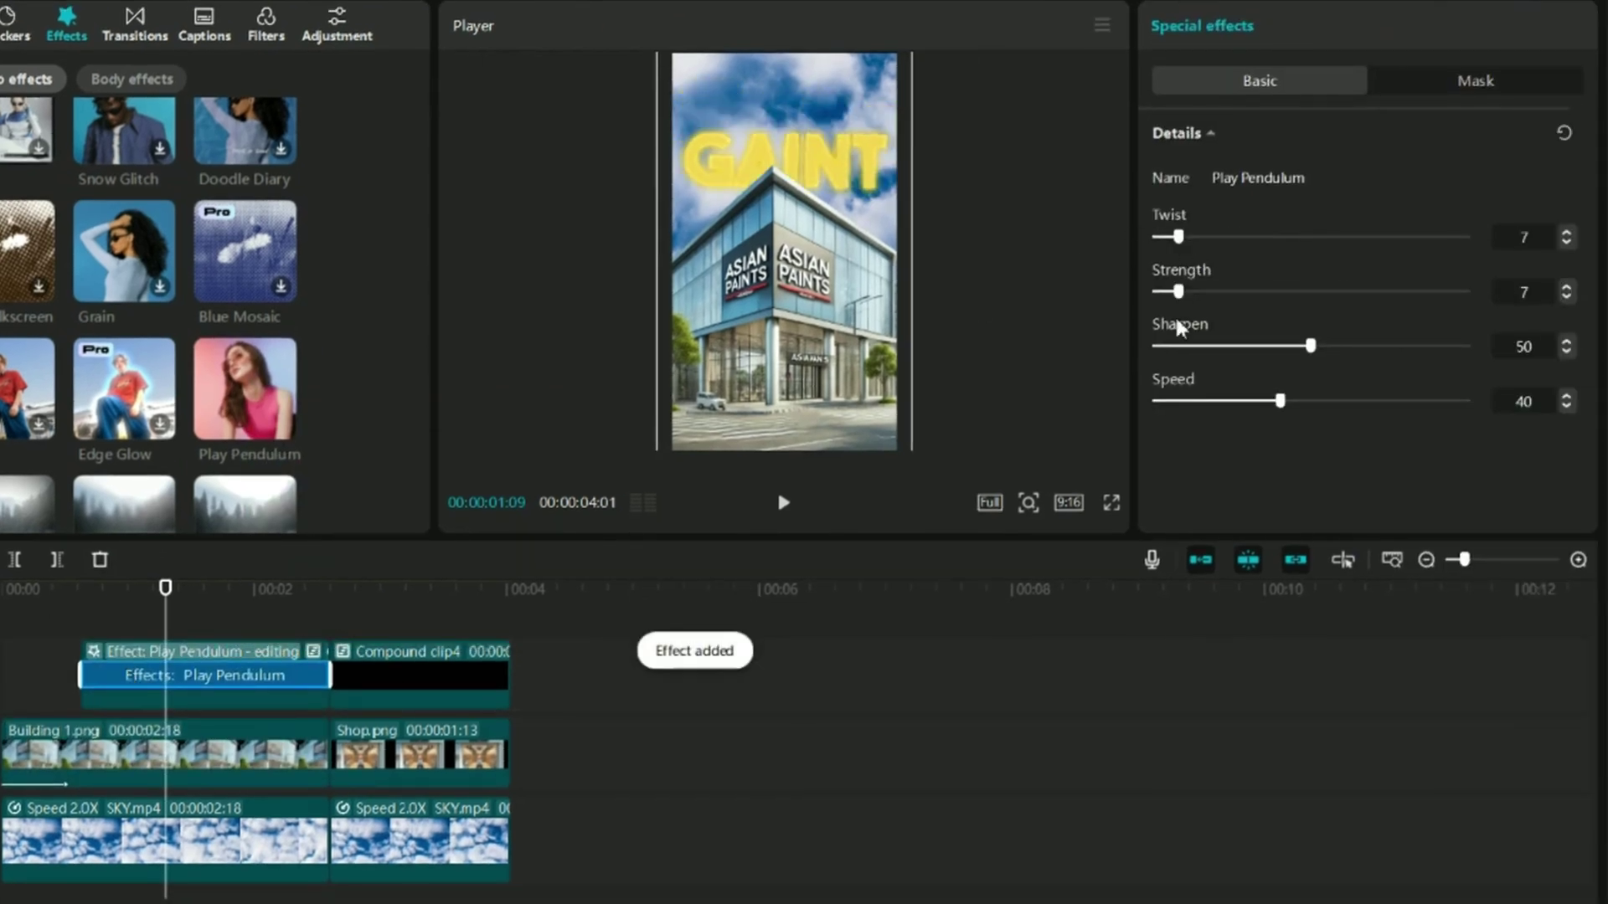
{"action": "left_click", "coordinate": [1191, 346]}
{"action": "left_click", "coordinate": [60, 591]}
{"action": "key", "text": "space"}
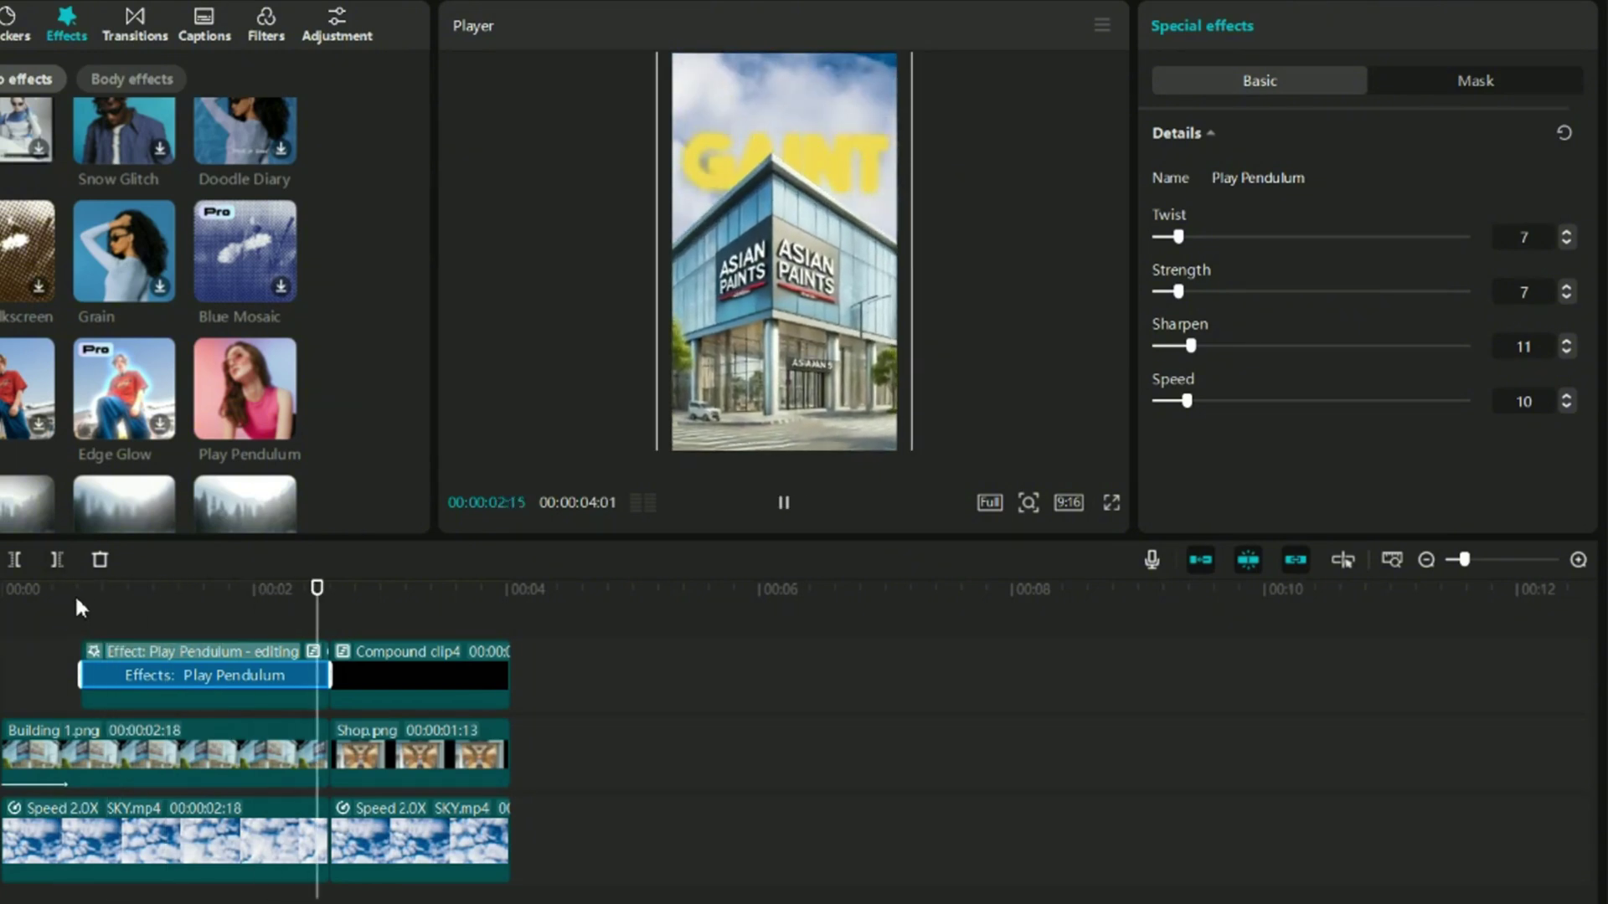
{"action": "key", "text": "space"}
Apply the Play Pendulum effect to the CITY compound clip
{"action": "left_click", "coordinate": [381, 672]}
{"action": "left_click_drag", "start_coordinate": [245, 409], "coordinate": [413, 697]}
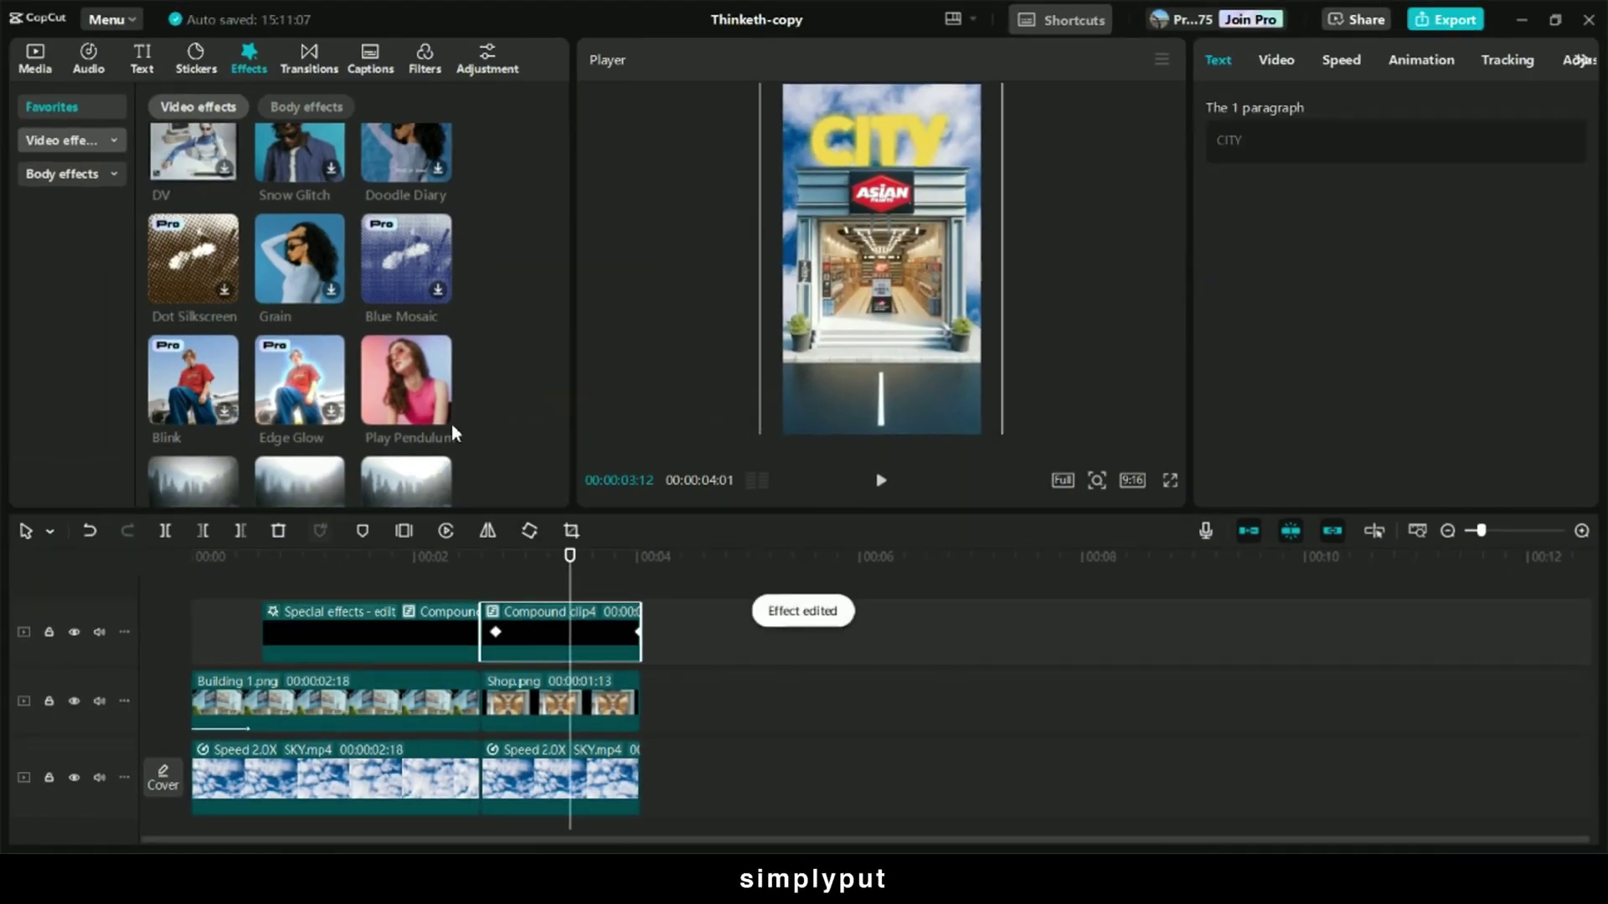
{"action": "left_click_drag", "start_coordinate": [557, 657], "coordinate": [559, 641]}
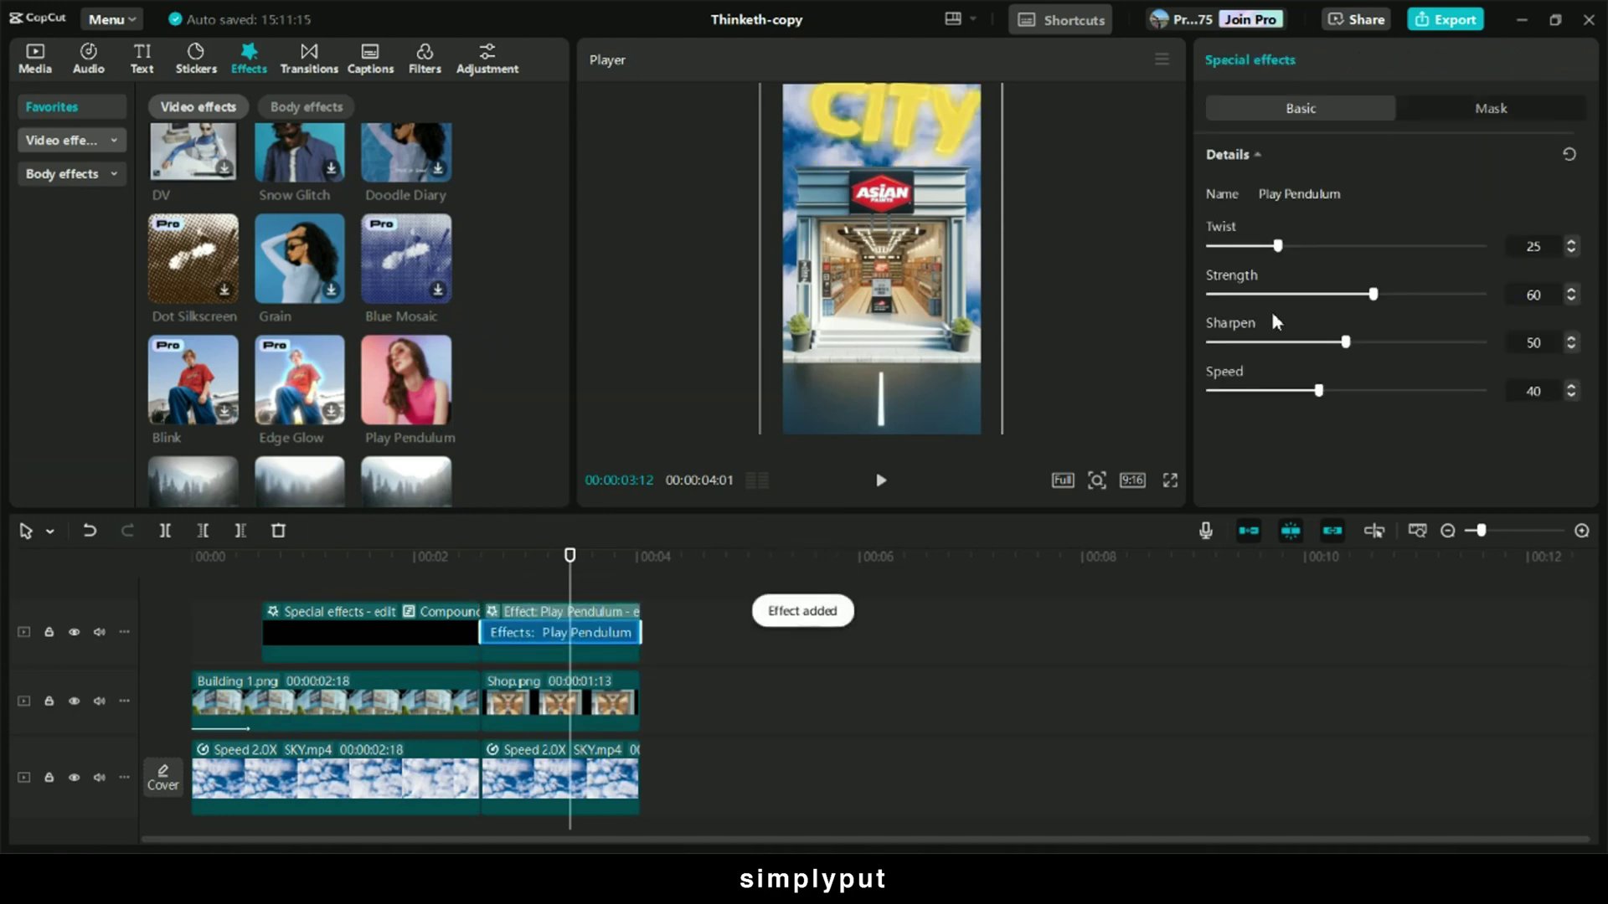
Set the CITY title's Play Pendulum effect to Twist 12, Strength 17, Sharpen 12 and Speed 14
{"action": "left_click", "coordinate": [1257, 294]}
{"action": "left_click", "coordinate": [1243, 344]}
{"action": "left_click", "coordinate": [1241, 246]}
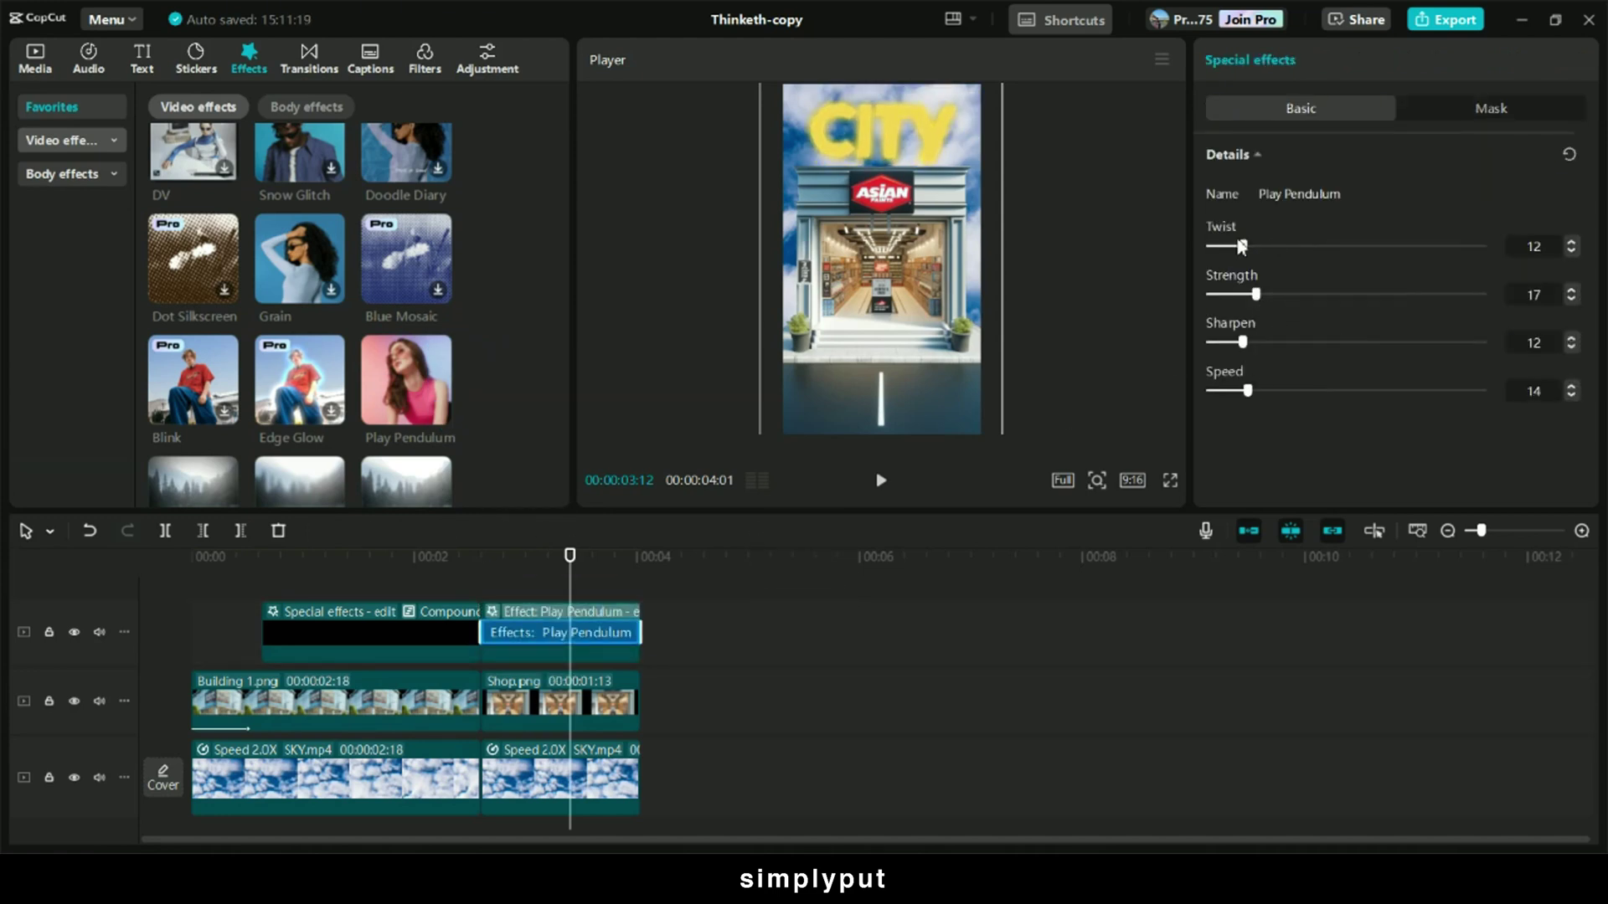
{"action": "left_click", "coordinate": [700, 589]}
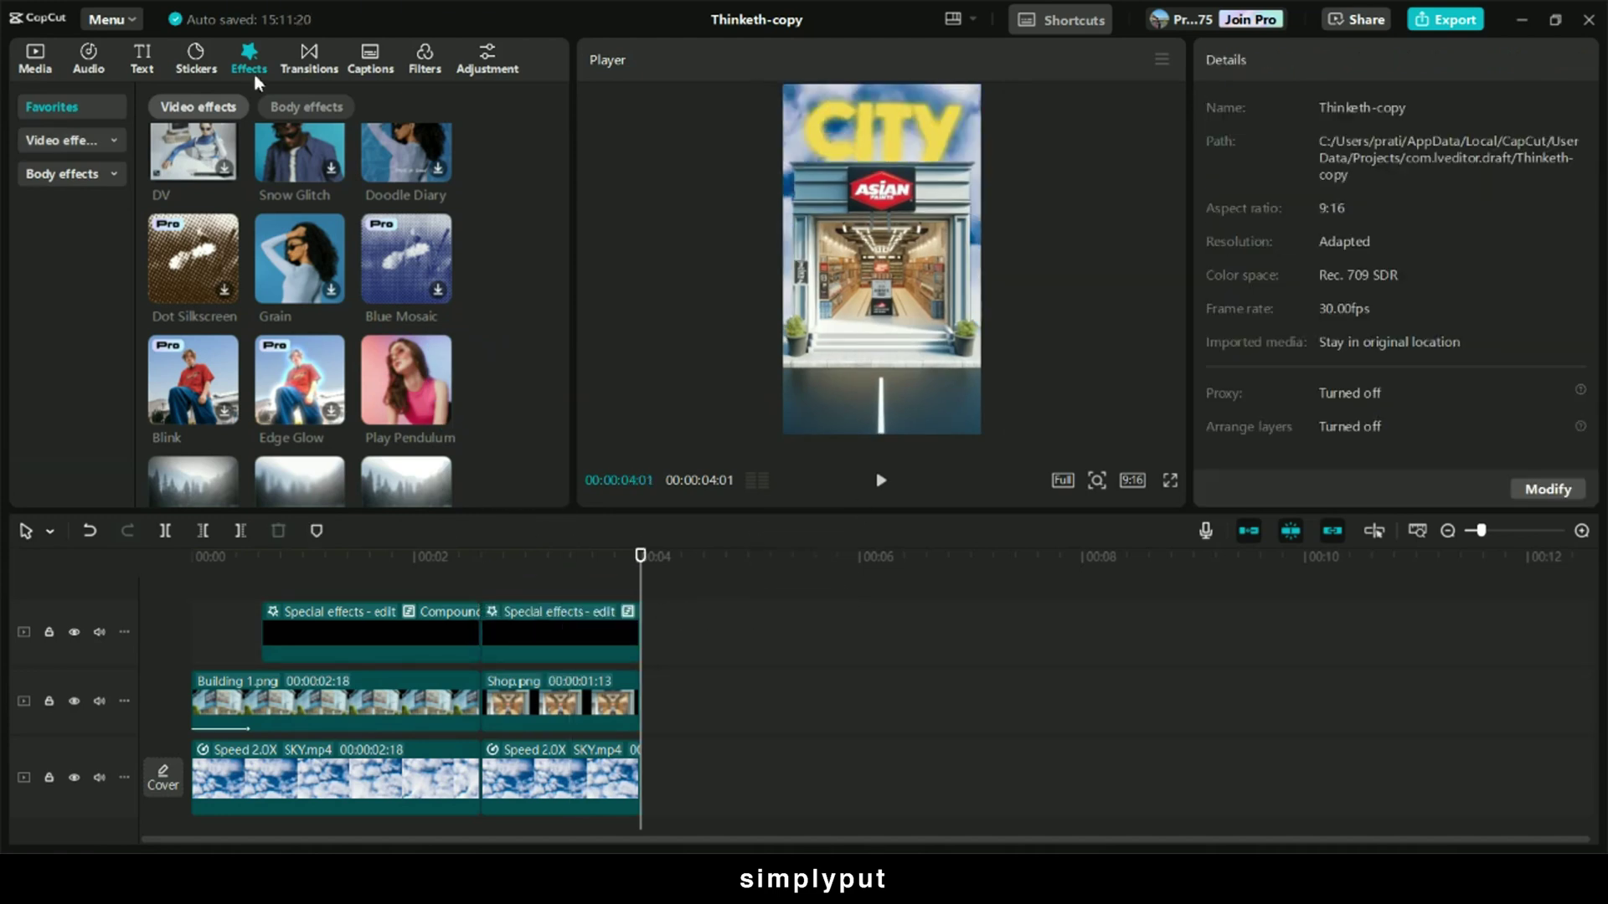
Add the red convertible image on a new top track from about 0.4 s and position it on the street before the building
{"action": "left_click", "coordinate": [36, 69]}
{"action": "scroll", "coordinate": [301, 318], "scroll_direction": "down", "scroll_amount": 3}
{"action": "mouse_move", "coordinate": [308, 604]}
{"action": "left_mouse_down"}
{"action": "mouse_move", "coordinate": [274, 616]}
{"action": "mouse_move", "coordinate": [300, 616]}
{"action": "left_mouse_up"}
{"action": "left_click_drag", "start_coordinate": [1021, 239], "coordinate": [1021, 370]}
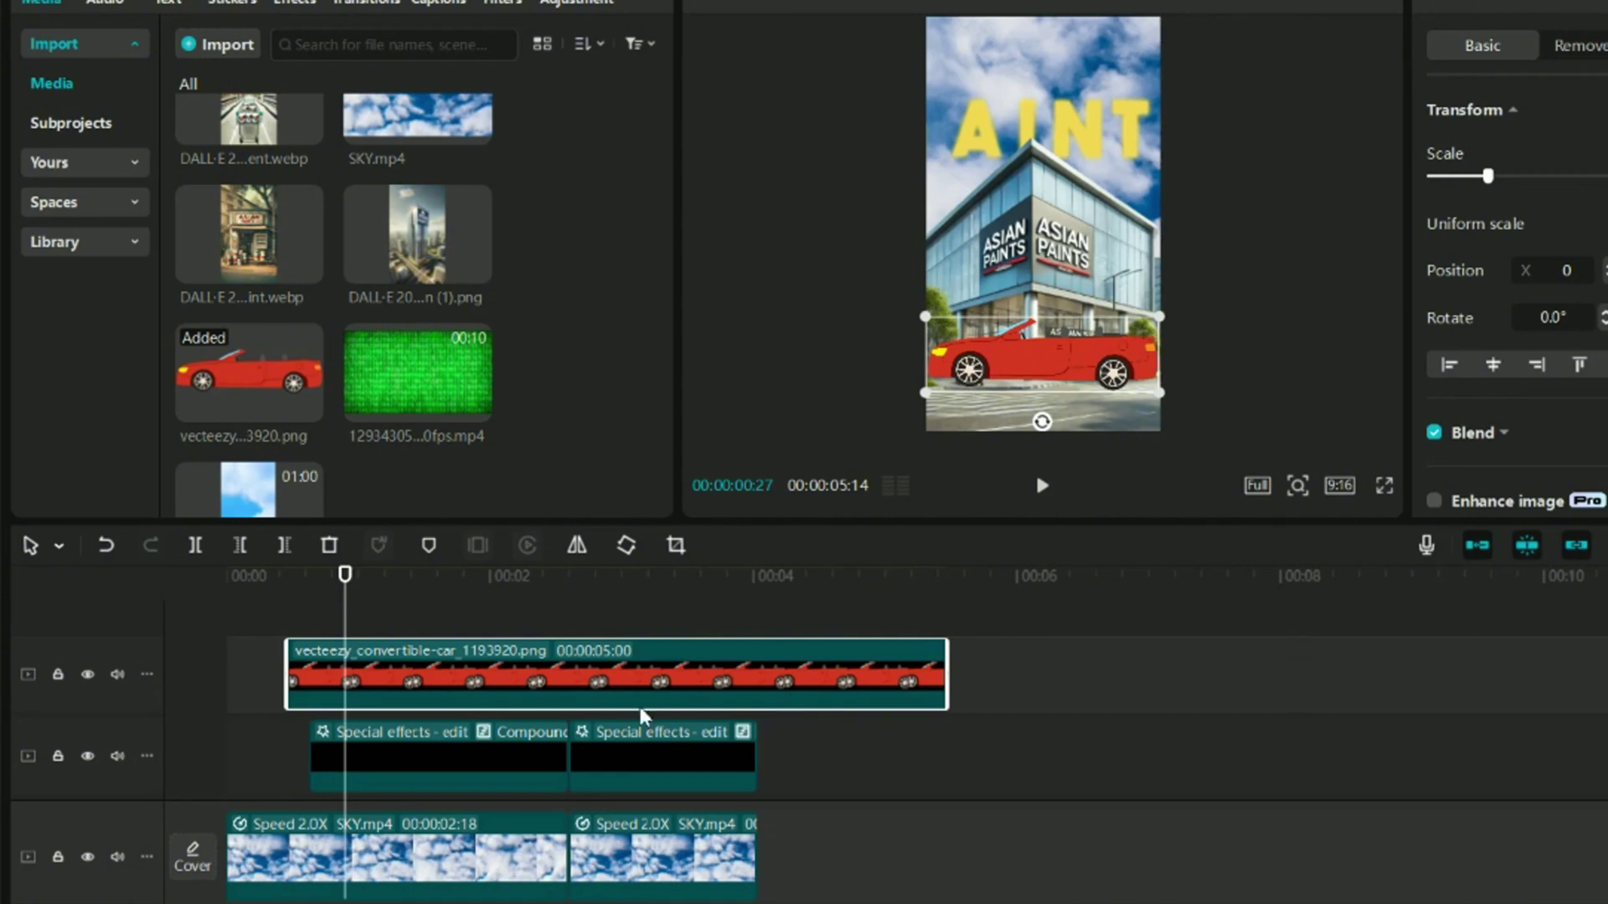
Mirror the red convertible at the start of the shop scene so it faces the opposite direction
{"action": "left_click", "coordinate": [571, 627]}
{"action": "left_click", "coordinate": [565, 645]}
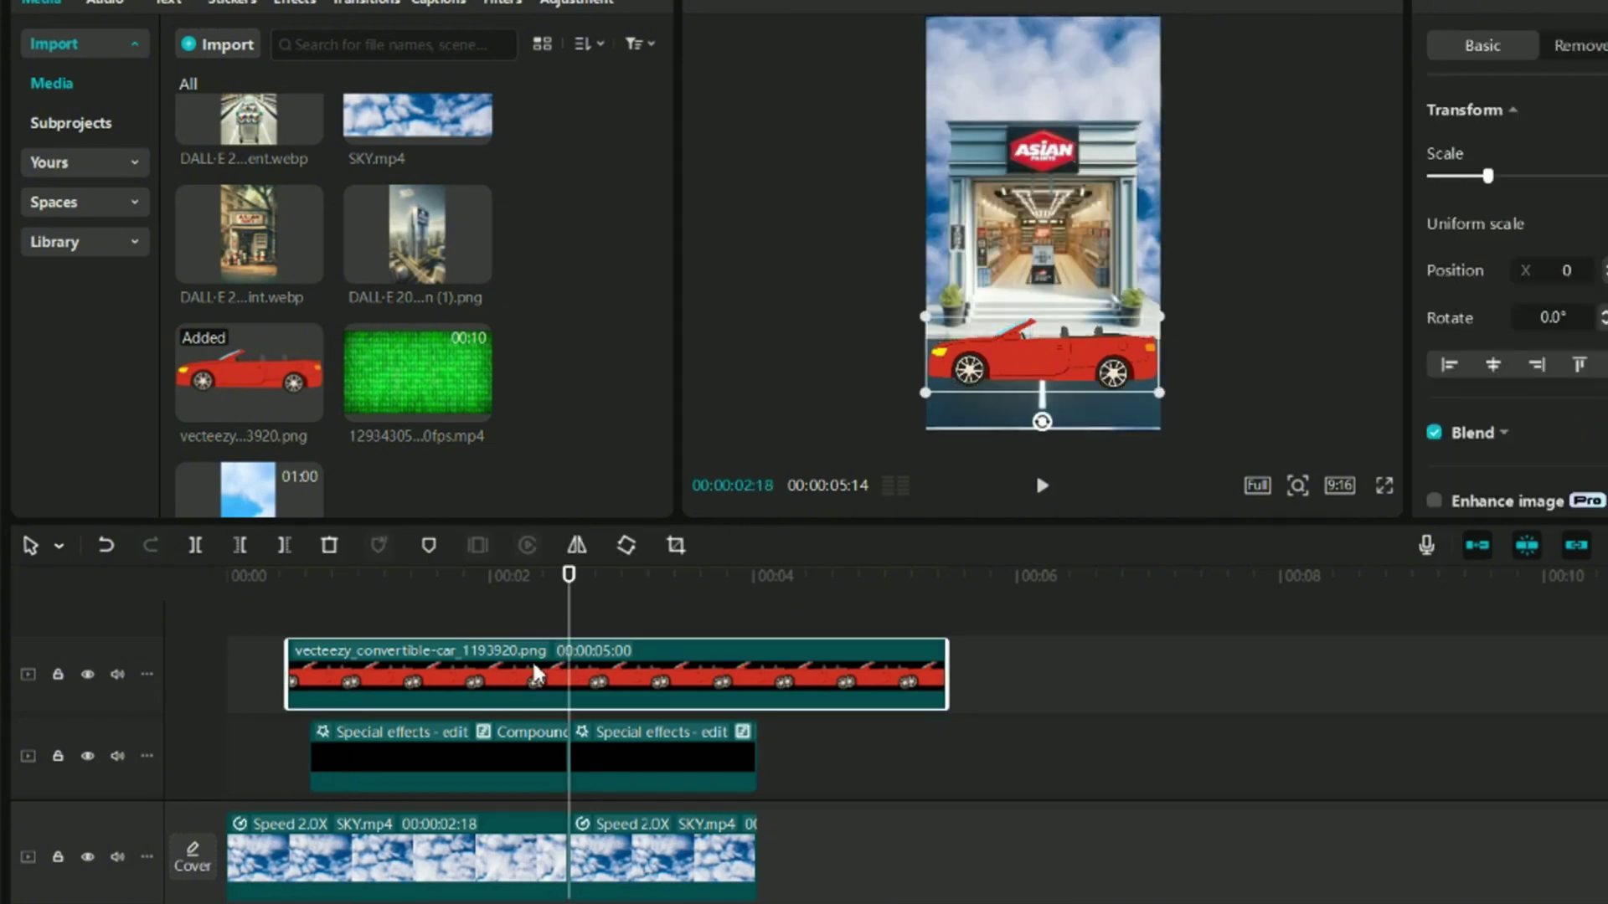
{"action": "left_click", "coordinate": [577, 545]}
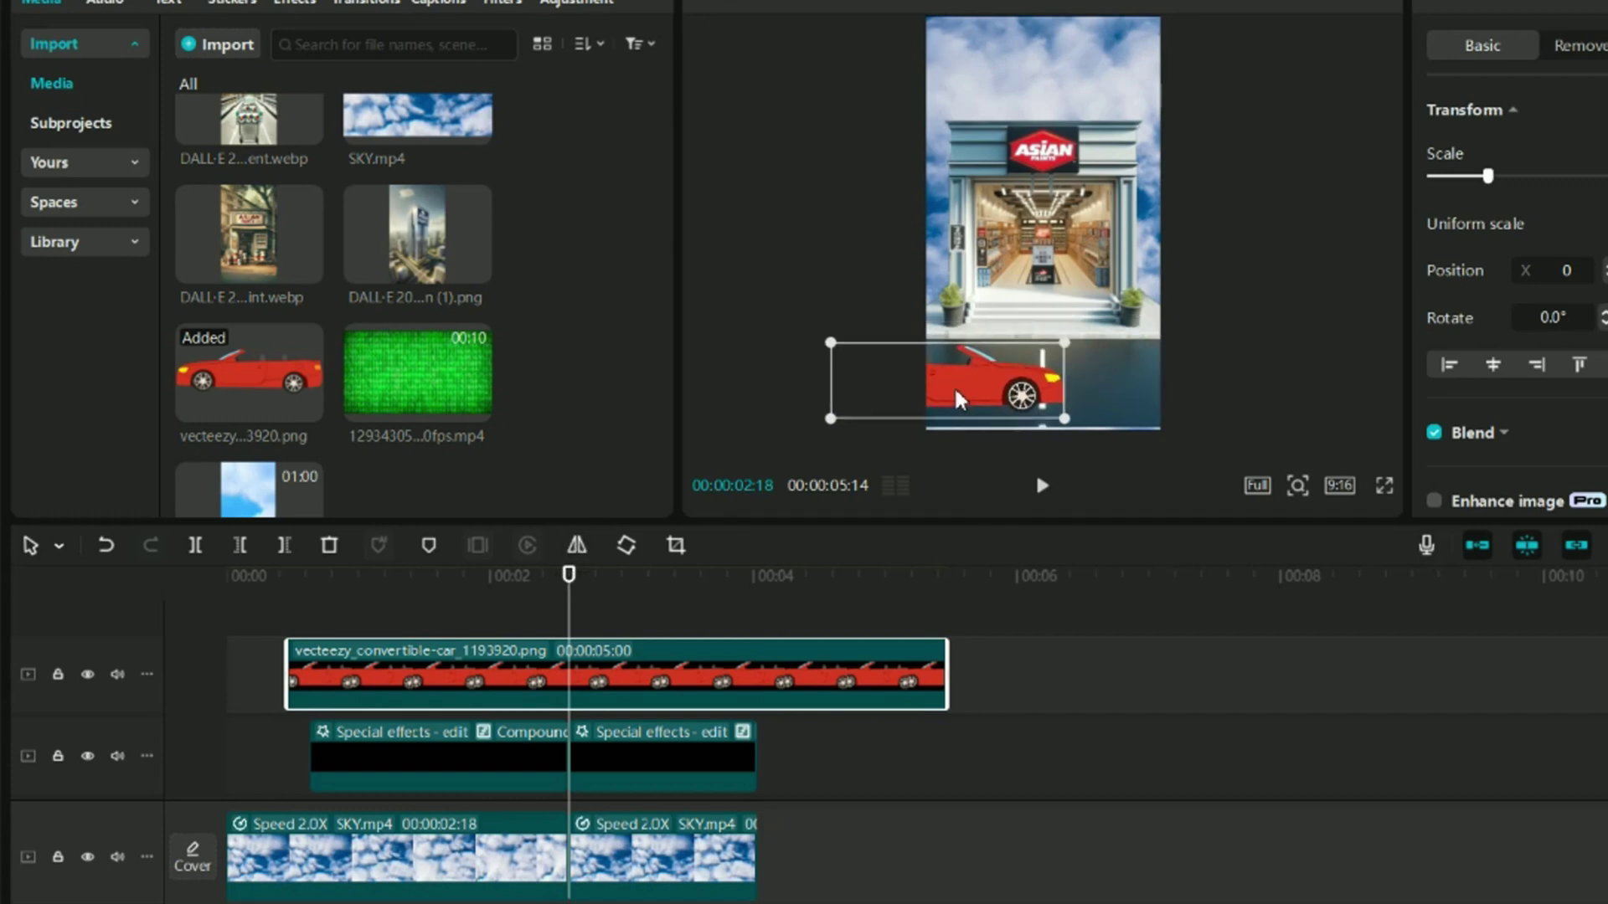
Trim the convertible clip's start to 00:00:00:19 and keyframe it beyond the frame's left edge at X -1916, Y -1568
{"action": "left_click", "coordinate": [404, 608]}
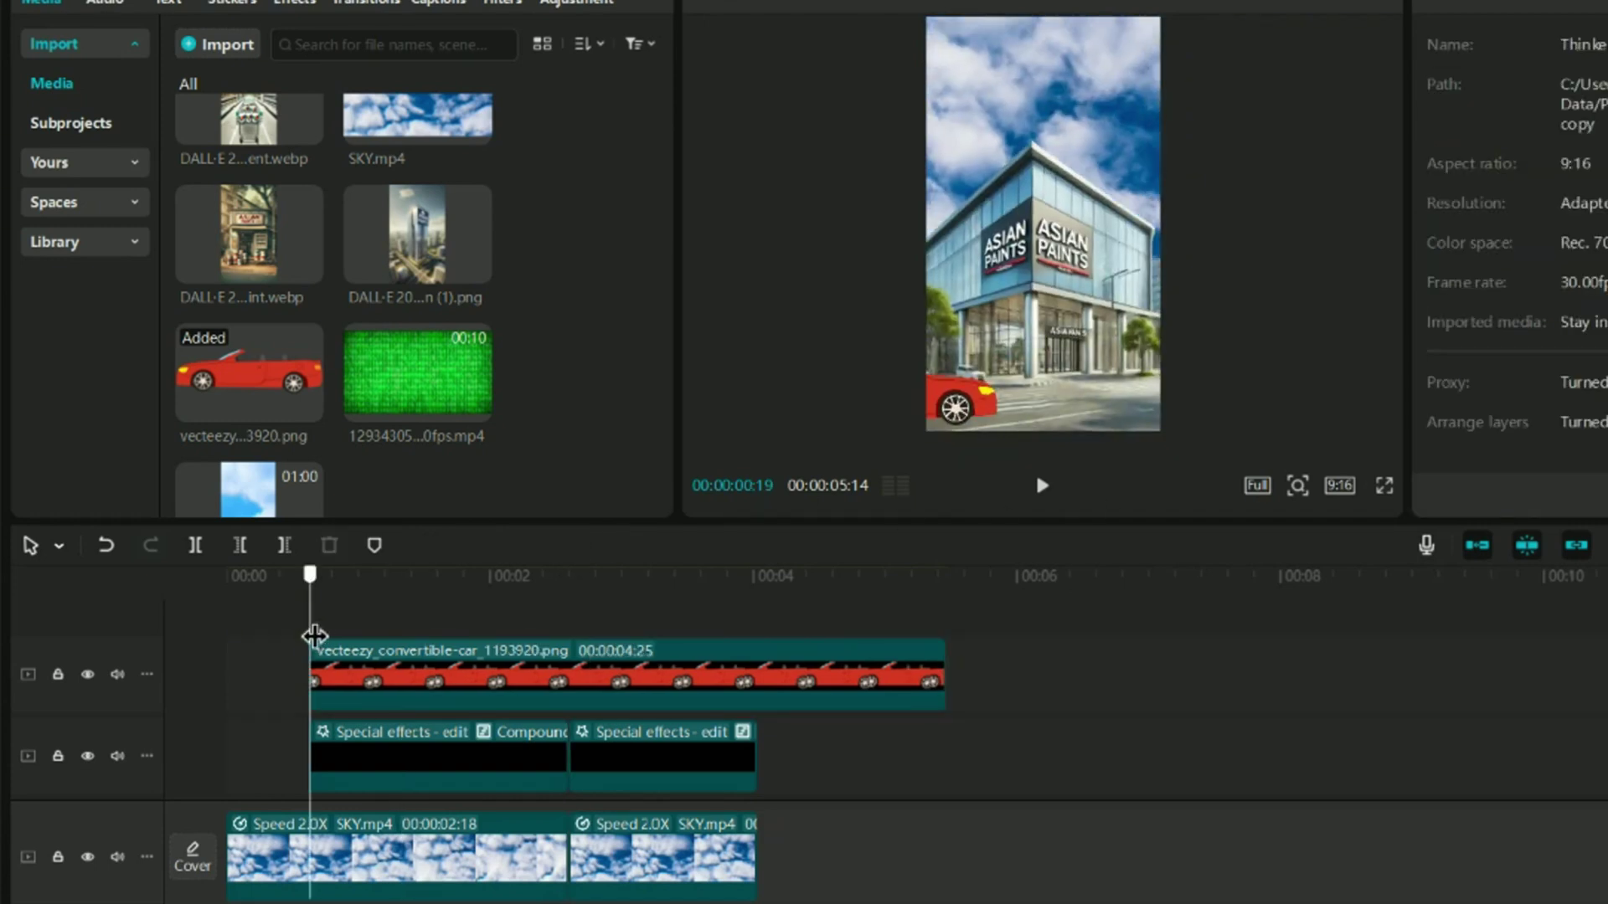
{"action": "left_click_drag", "start_coordinate": [945, 421], "coordinate": [907, 409]}
{"action": "left_click", "coordinate": [1564, 147]}
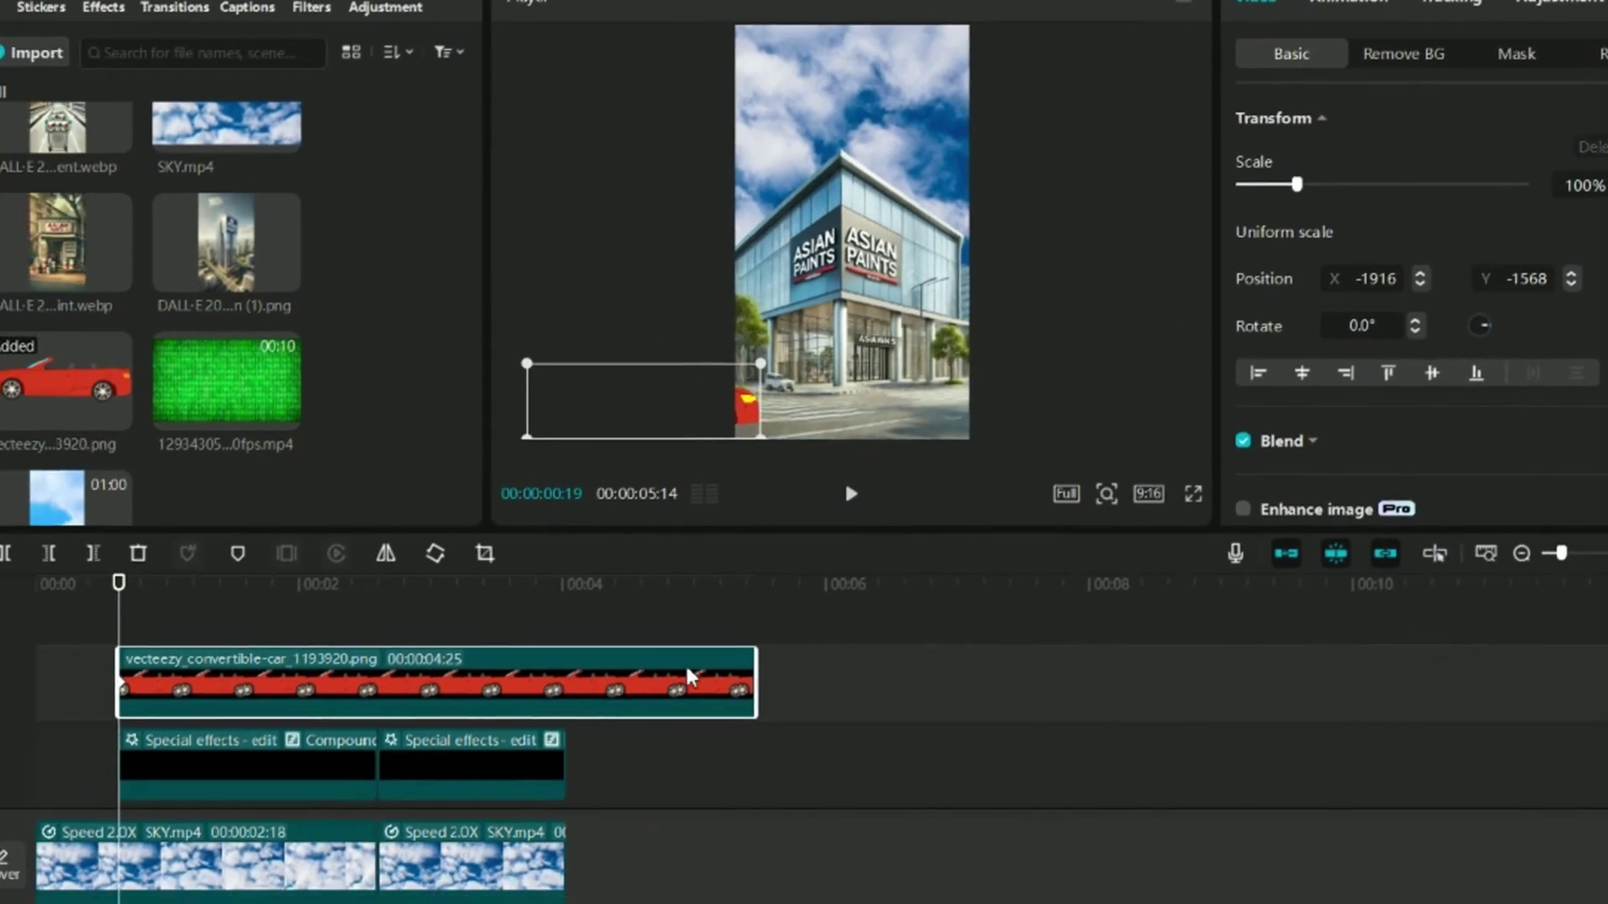
Split the convertible clip at 00:00:02:18, where the building scene changes to the shop scene
{"action": "left_click", "coordinate": [574, 628]}
{"action": "left_click", "coordinate": [415, 629]}
{"action": "key", "text": "ctrl+b"}
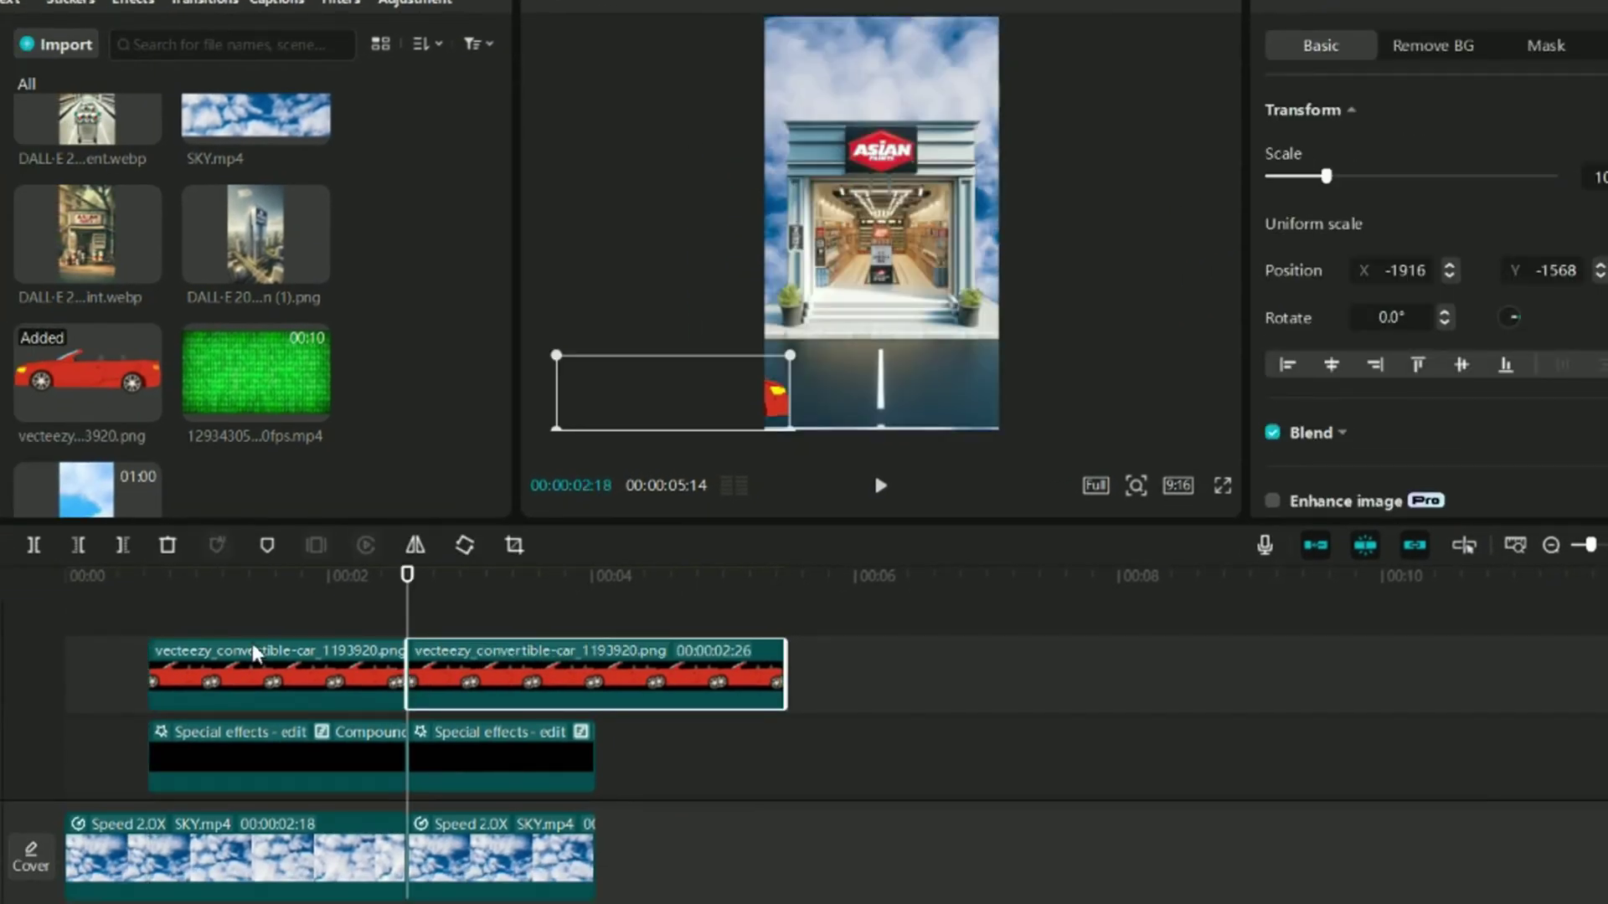
Move the first convertible clip's car near its end to X 1750, Y -1568 so it drives across the building scene, and play it back
{"action": "left_click", "coordinate": [395, 656]}
{"action": "left_click_drag", "start_coordinate": [693, 402], "coordinate": [1102, 401]}
{"action": "left_click", "coordinate": [147, 616]}
{"action": "key", "text": "space"}
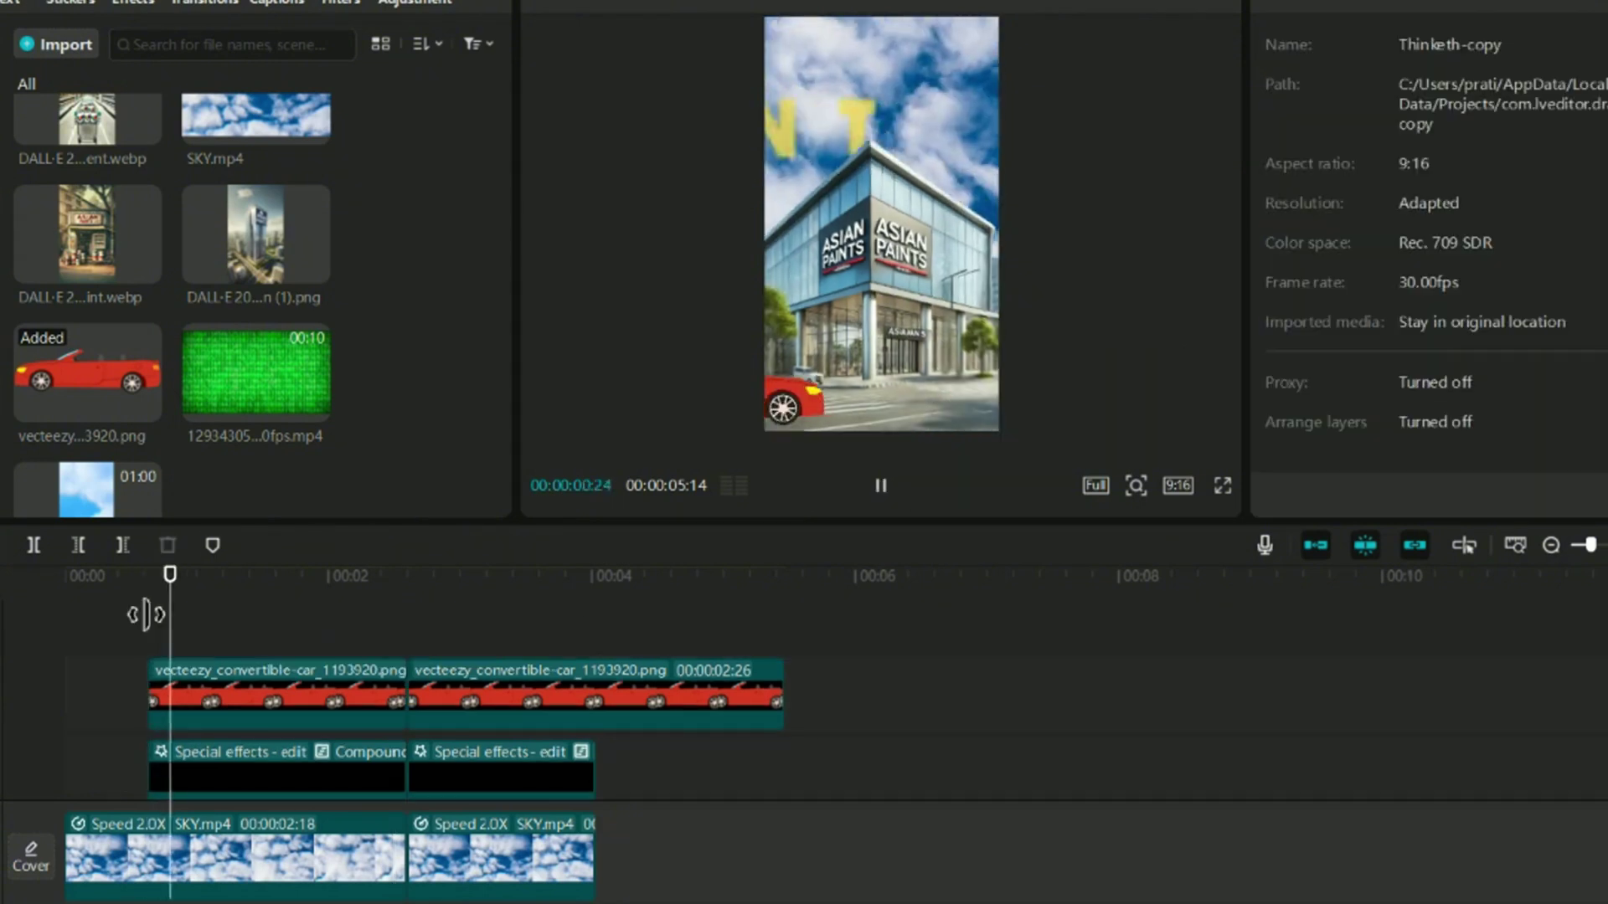
Delay the first convertible clip and its starting keyframe to about 00:00:01:04 and preview the drive past the building
{"action": "left_click", "coordinate": [390, 702]}
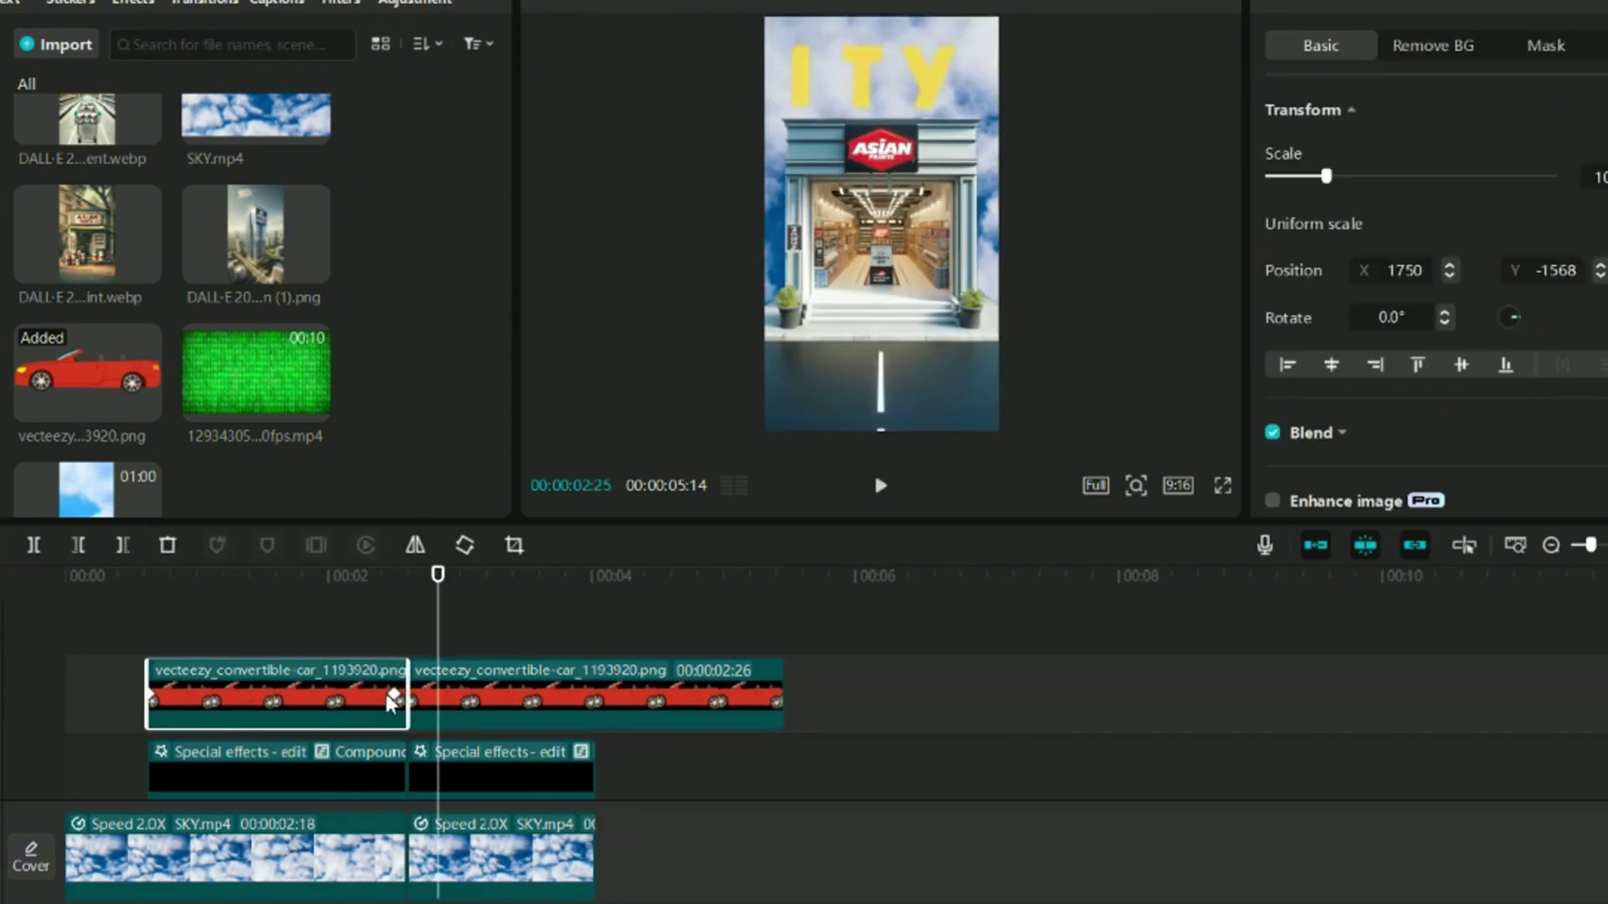
{"action": "left_click_drag", "start_coordinate": [148, 710], "coordinate": [220, 700]}
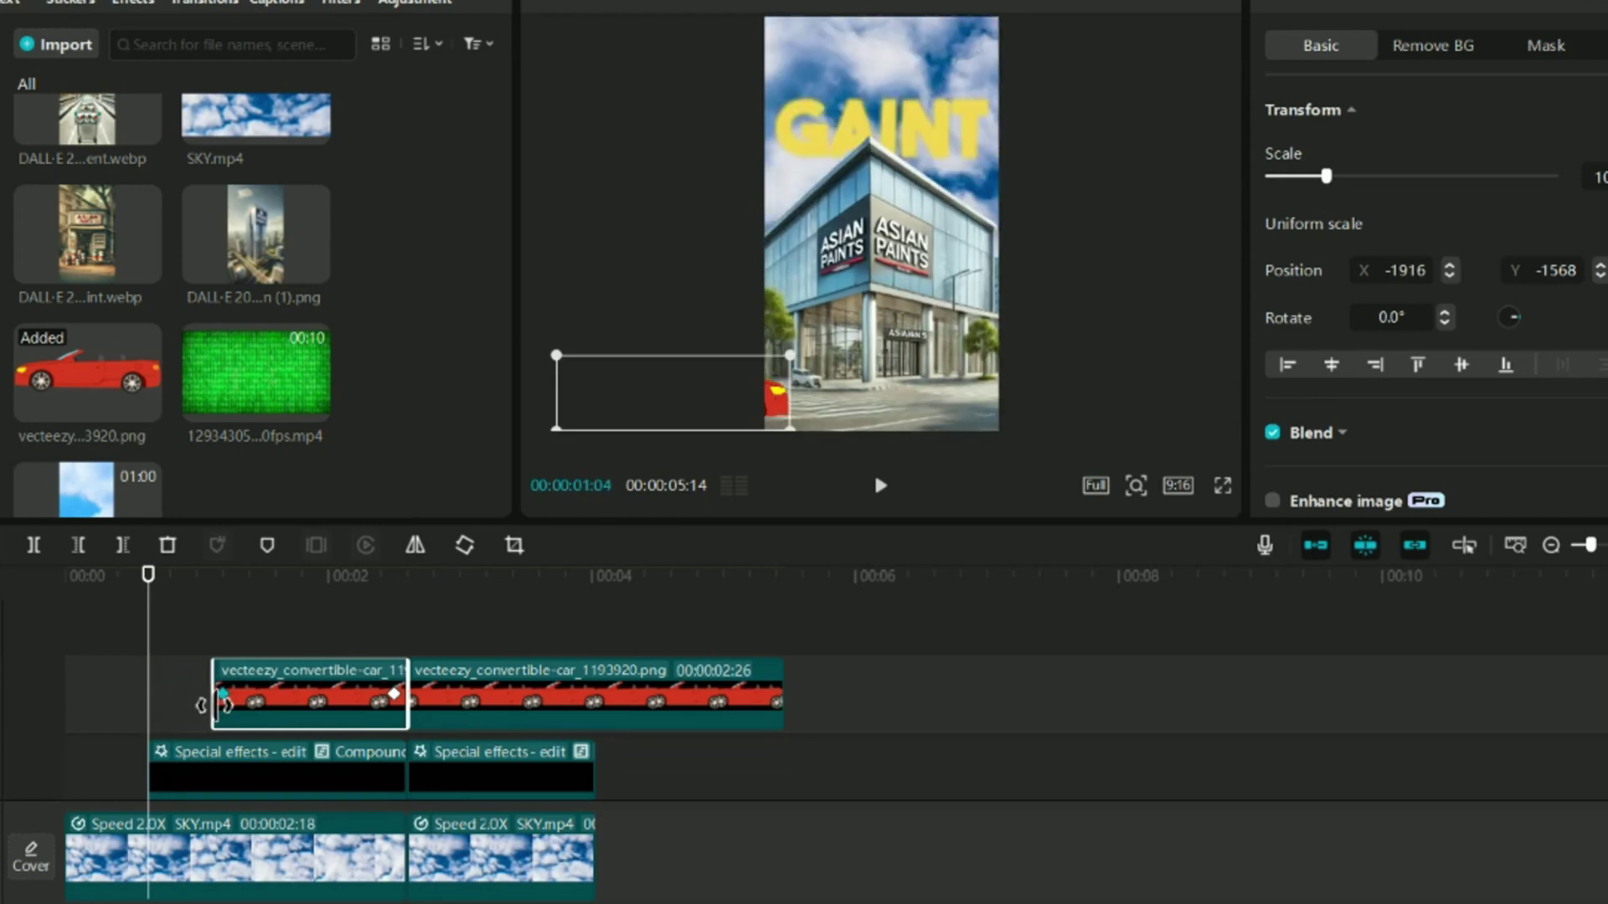
{"action": "left_click", "coordinate": [226, 645]}
{"action": "key", "text": "space"}
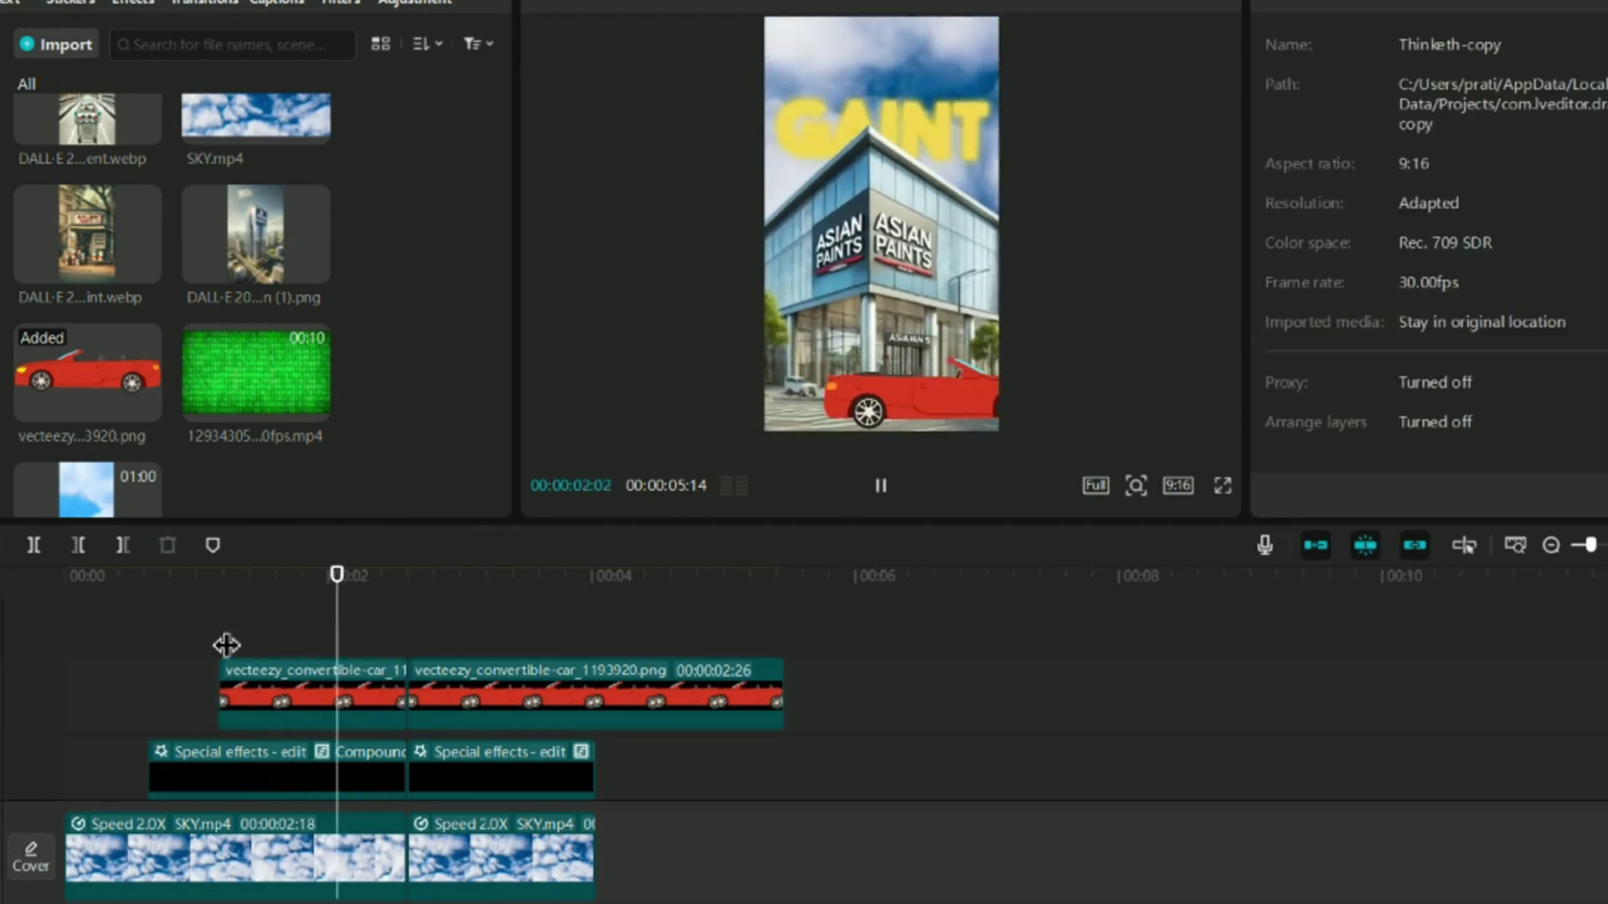
Place the shop scene's convertible just outside the frame's left edge at X -2160, Y -1568 near the start of its clip
{"action": "left_click", "coordinate": [480, 706]}
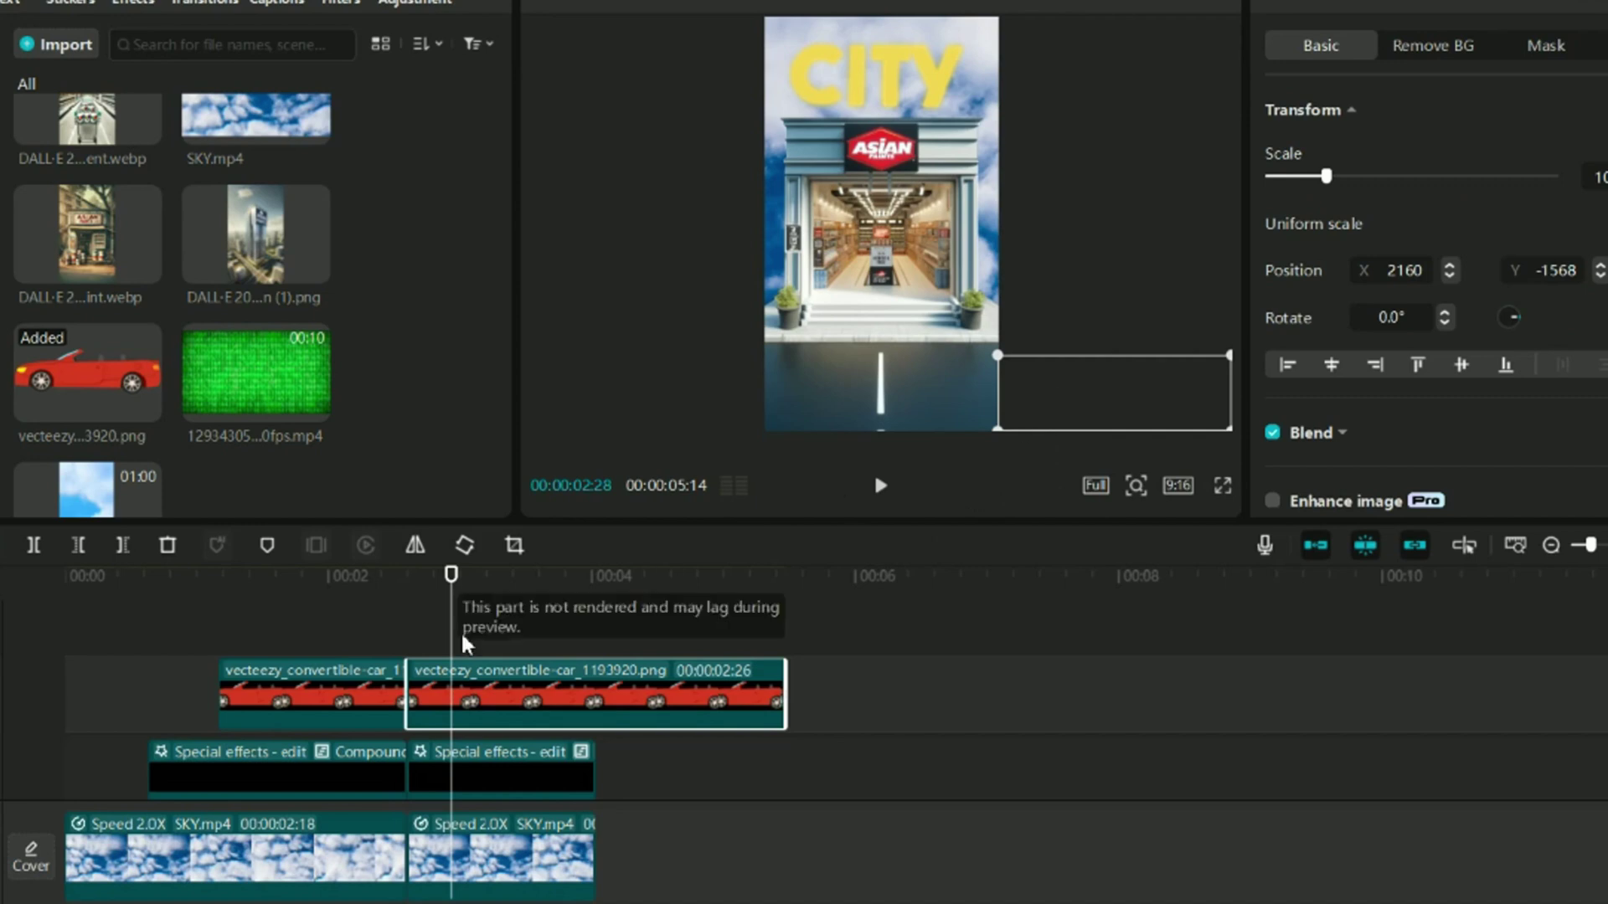
{"action": "left_click_drag", "start_coordinate": [456, 639], "coordinate": [421, 614]}
{"action": "left_click", "coordinate": [377, 714]}
{"action": "left_click", "coordinate": [455, 703]}
{"action": "left_click_drag", "start_coordinate": [1052, 409], "coordinate": [593, 404]}
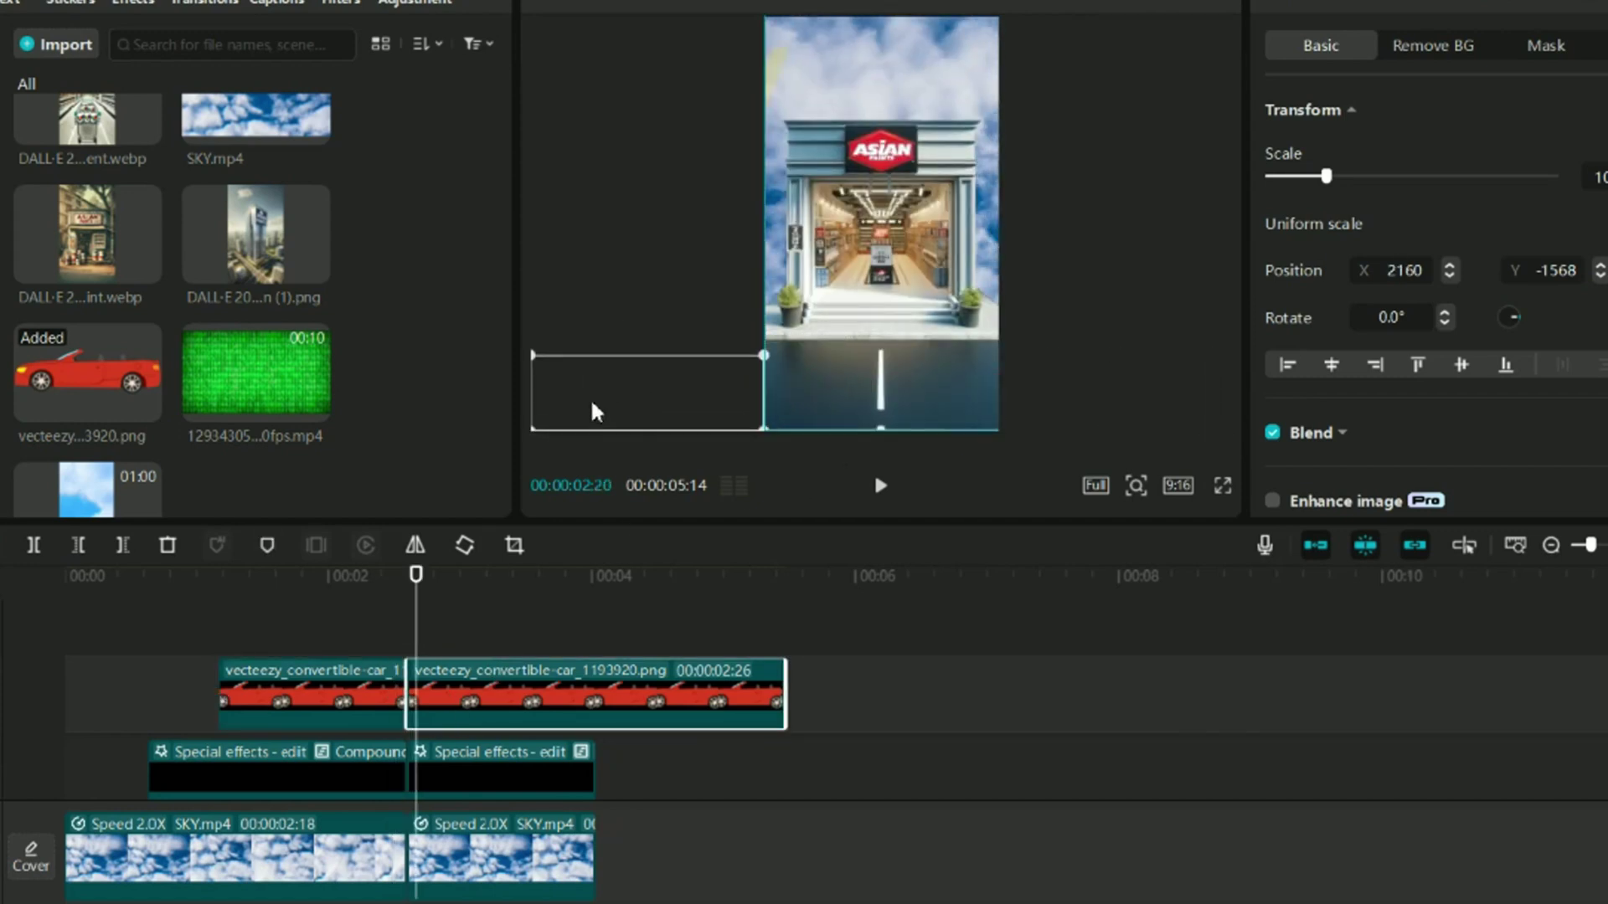
{"action": "left_click_drag", "start_coordinate": [421, 649], "coordinate": [413, 648]}
Trim the second convertible clip to the shop scene's end and keyframe the car driving across the street to the right
{"action": "left_click_drag", "start_coordinate": [280, 654], "coordinate": [453, 668]}
{"action": "left_click_drag", "start_coordinate": [652, 730], "coordinate": [463, 729]}
{"action": "left_click", "coordinate": [1562, 140]}
{"action": "left_click_drag", "start_coordinate": [546, 420], "coordinate": [1016, 421]}
{"action": "left_click", "coordinate": [50, 655]}
{"action": "left_click", "coordinate": [50, 661]}
{"action": "key", "text": "space"}
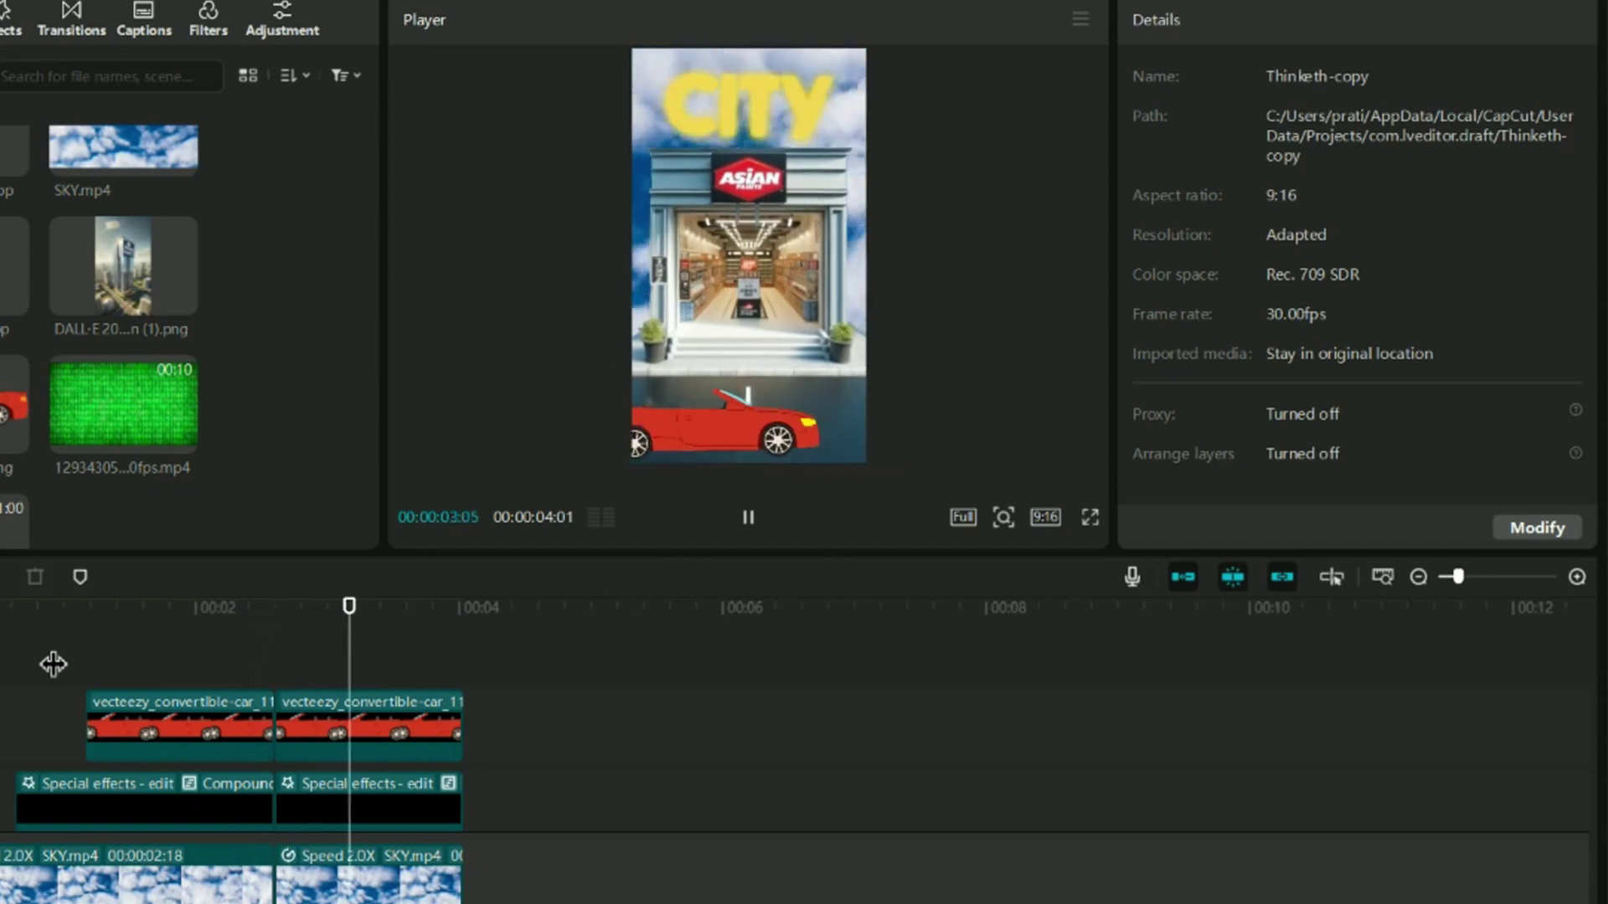
{"action": "key", "text": "space"}
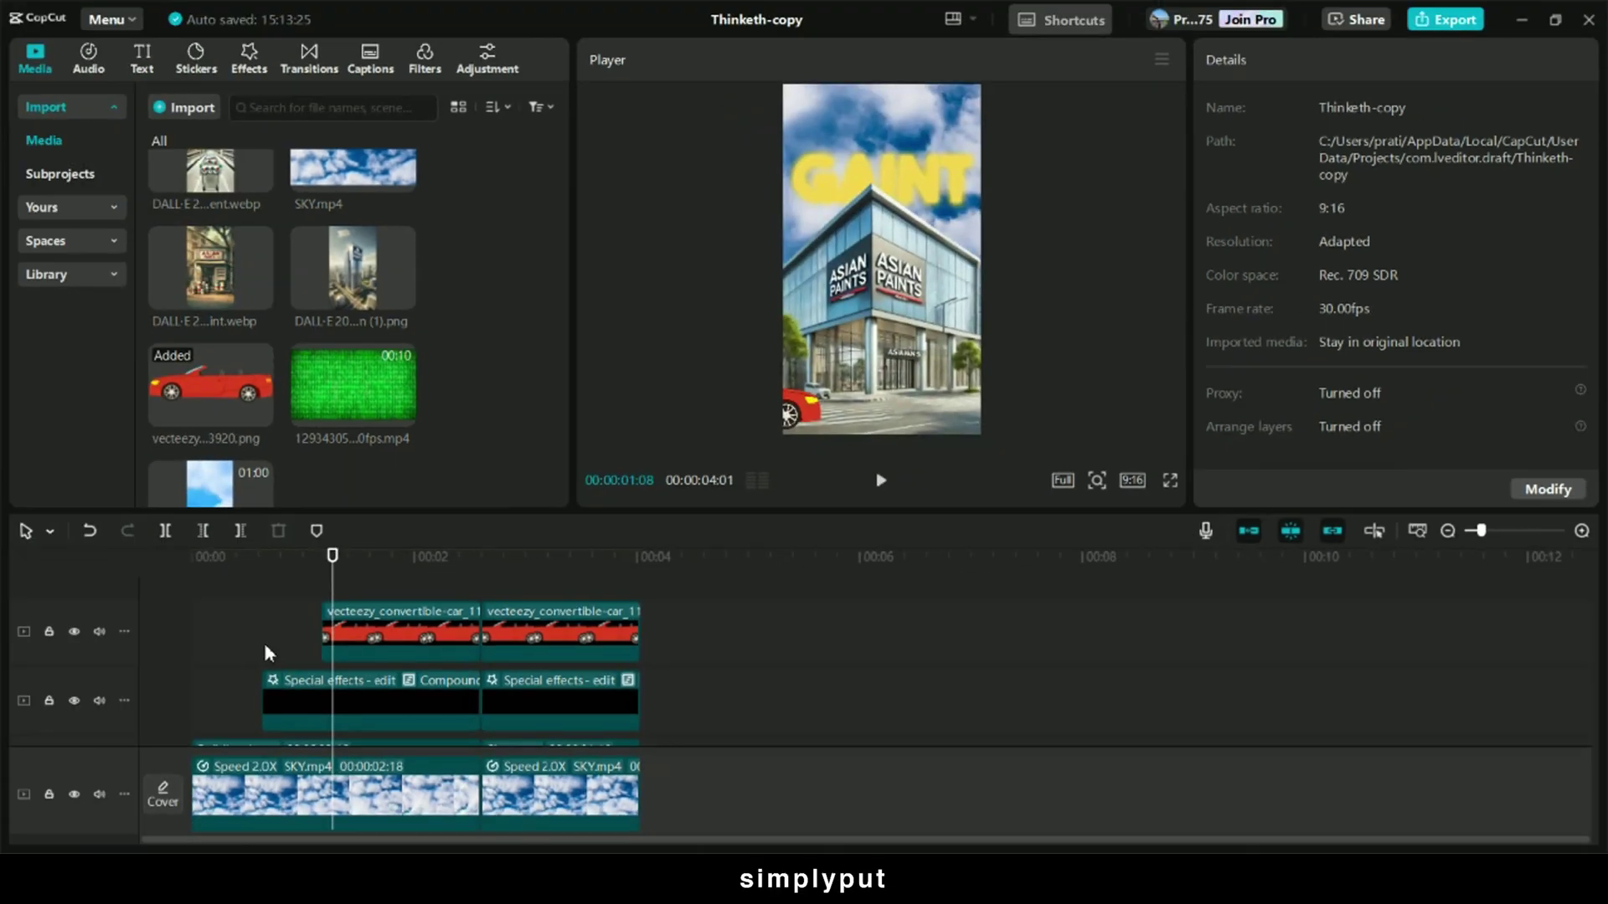
Add the Left camera transition between the Building 1.png and Shop.png clips and preview it
{"action": "left_click", "coordinate": [308, 63]}
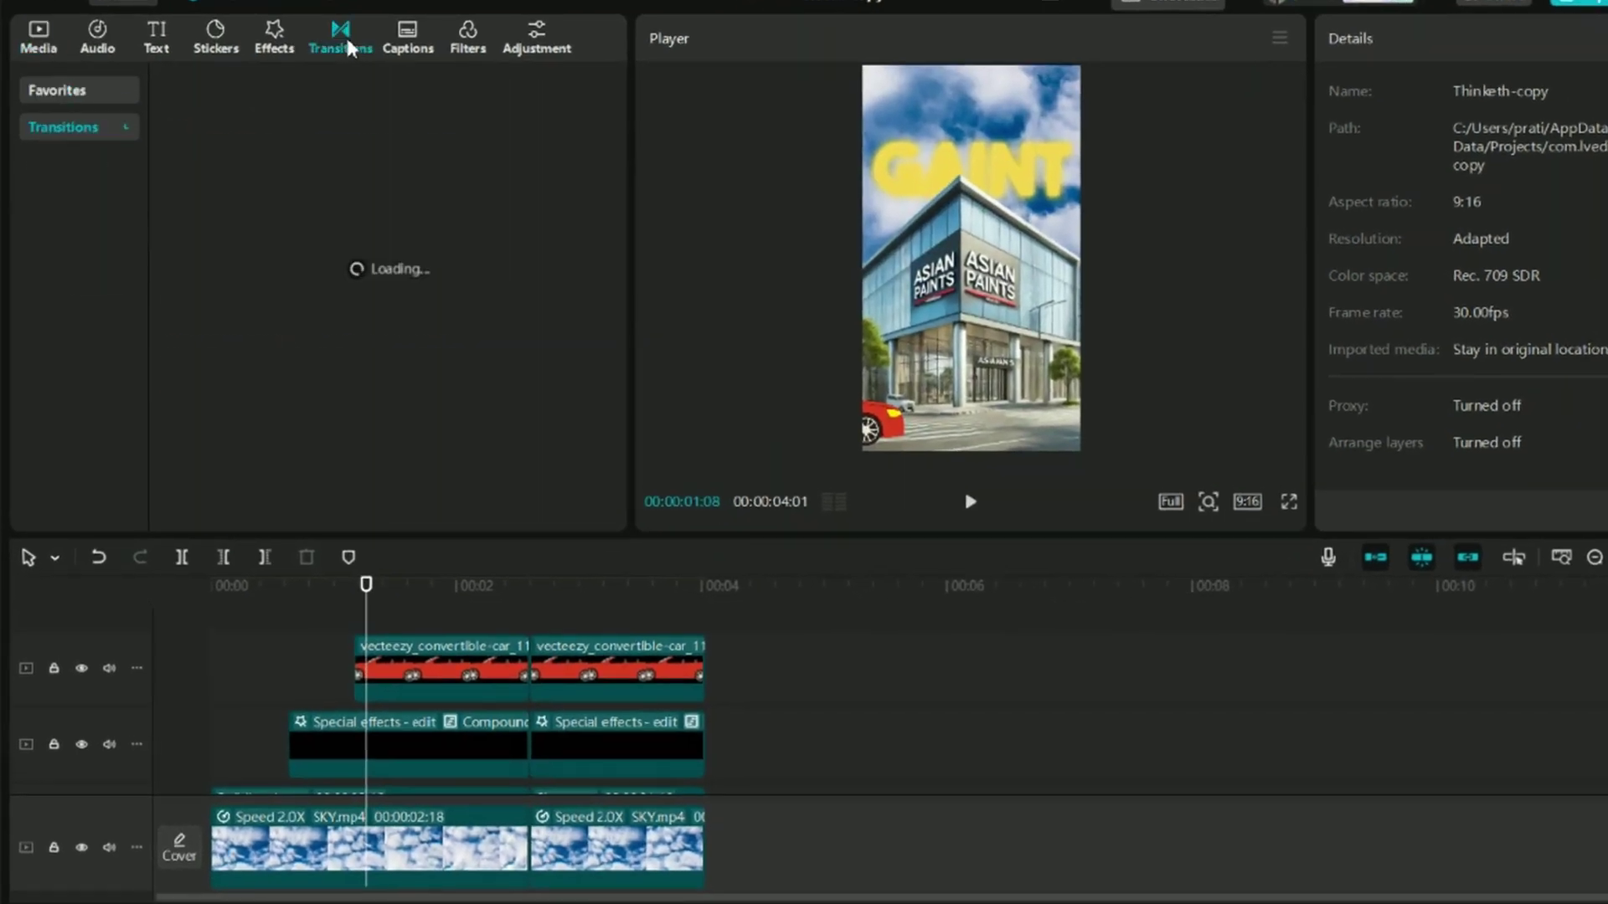
{"action": "left_click", "coordinate": [54, 283]}
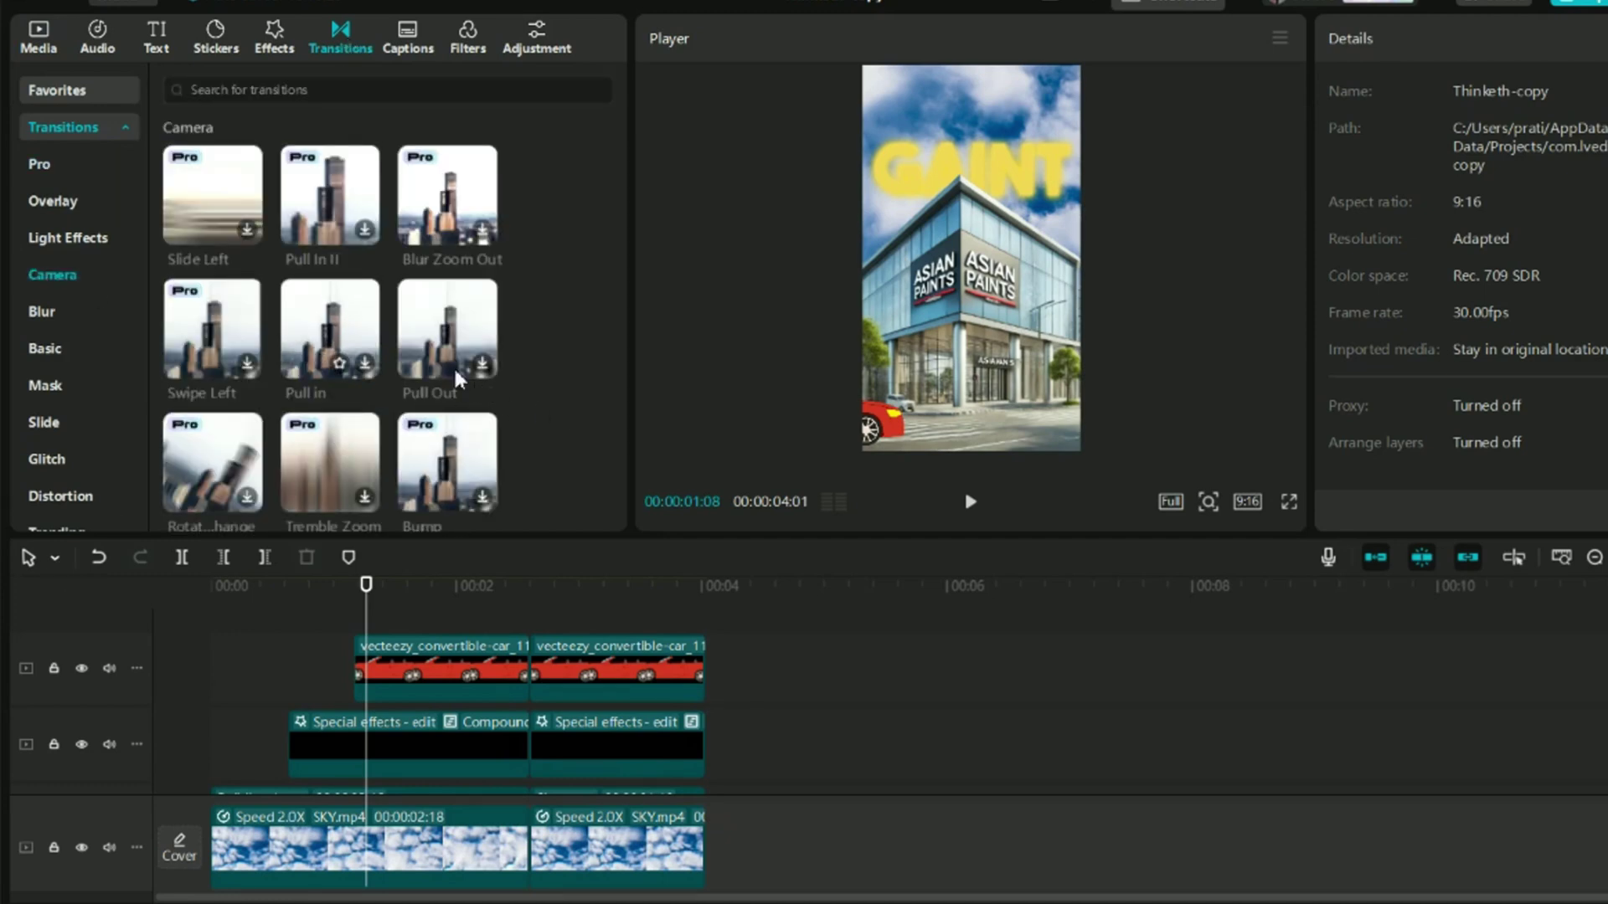
{"action": "scroll", "coordinate": [541, 398], "scroll_direction": "down", "scroll_amount": 2}
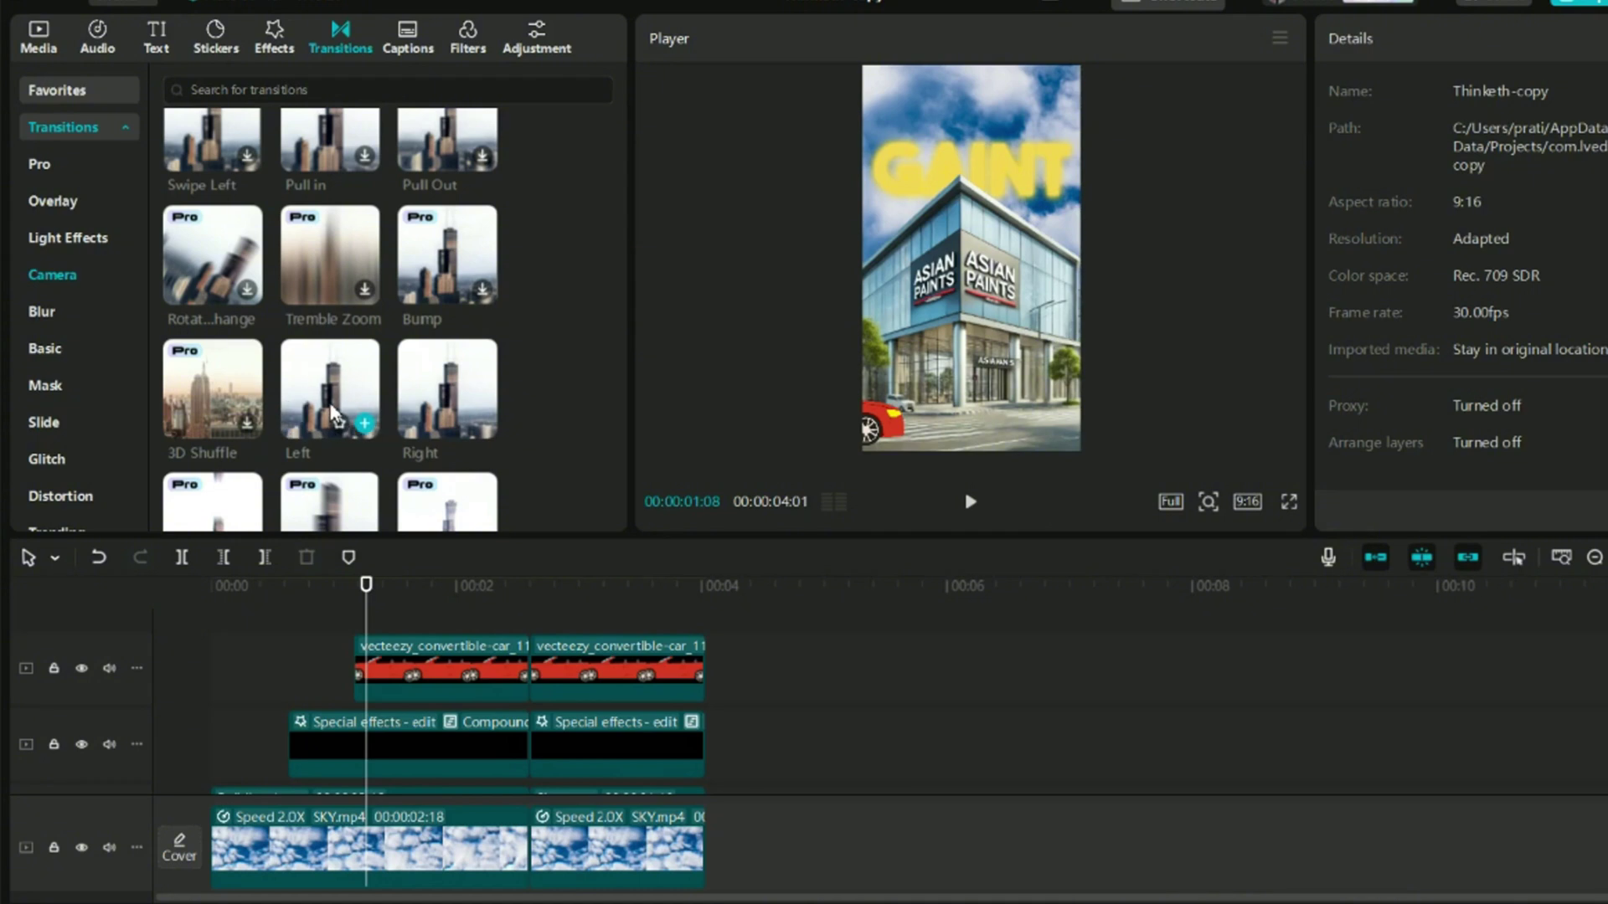
{"action": "scroll", "coordinate": [612, 695], "scroll_direction": "down", "scroll_amount": 2}
{"action": "left_click_drag", "start_coordinate": [328, 394], "coordinate": [529, 721]}
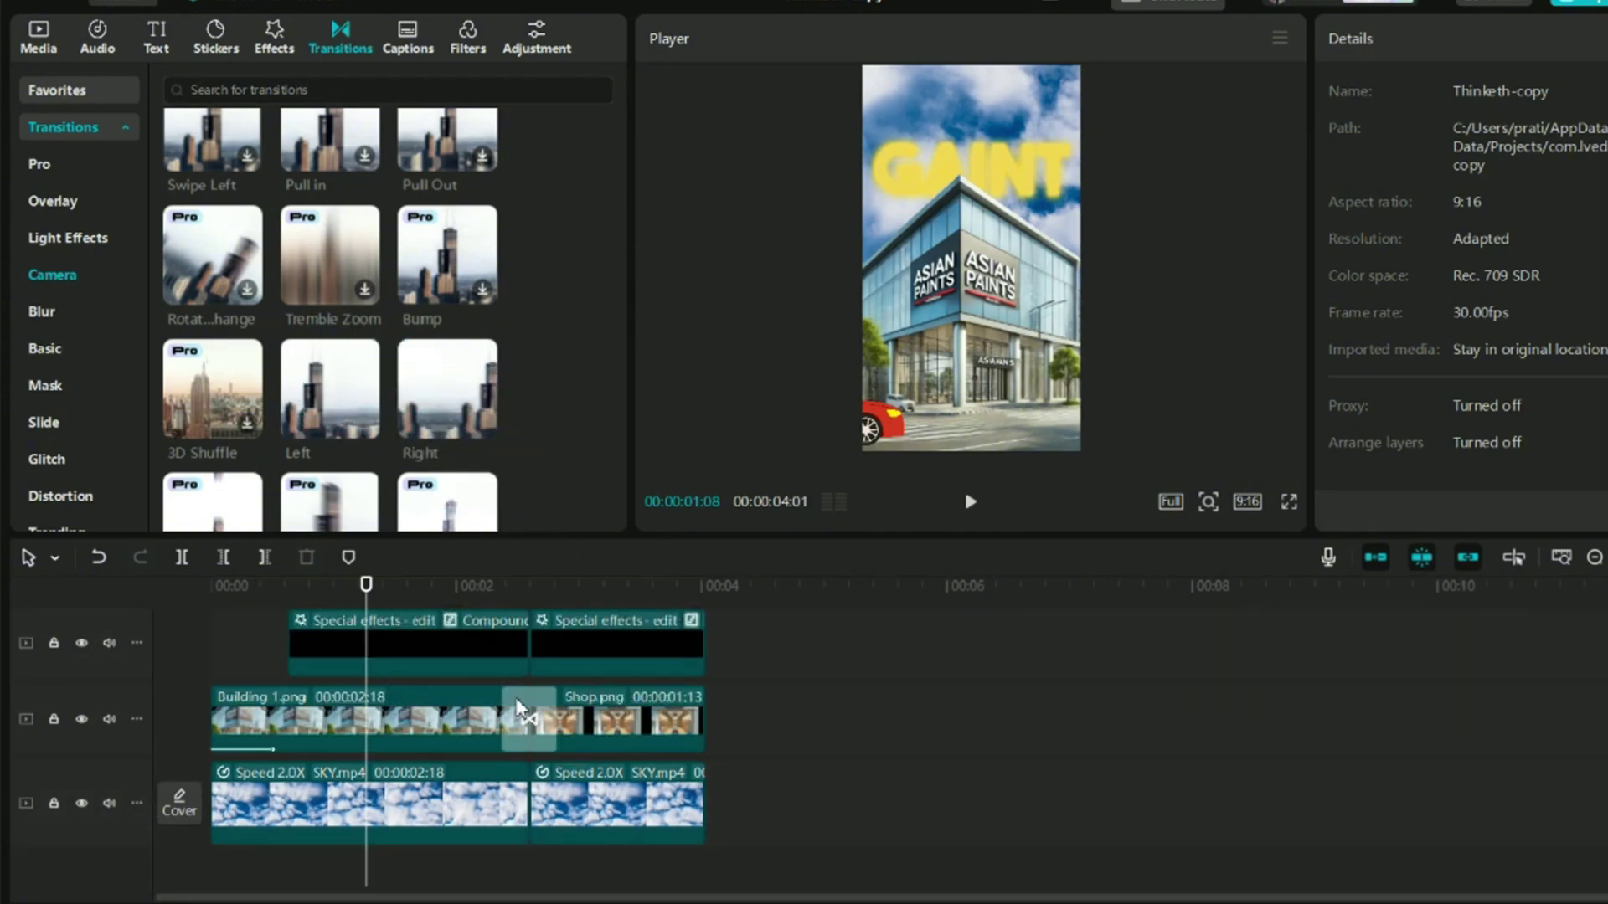
{"action": "left_click", "coordinate": [500, 587]}
{"action": "key", "text": "space"}
{"action": "key", "text": "space"}
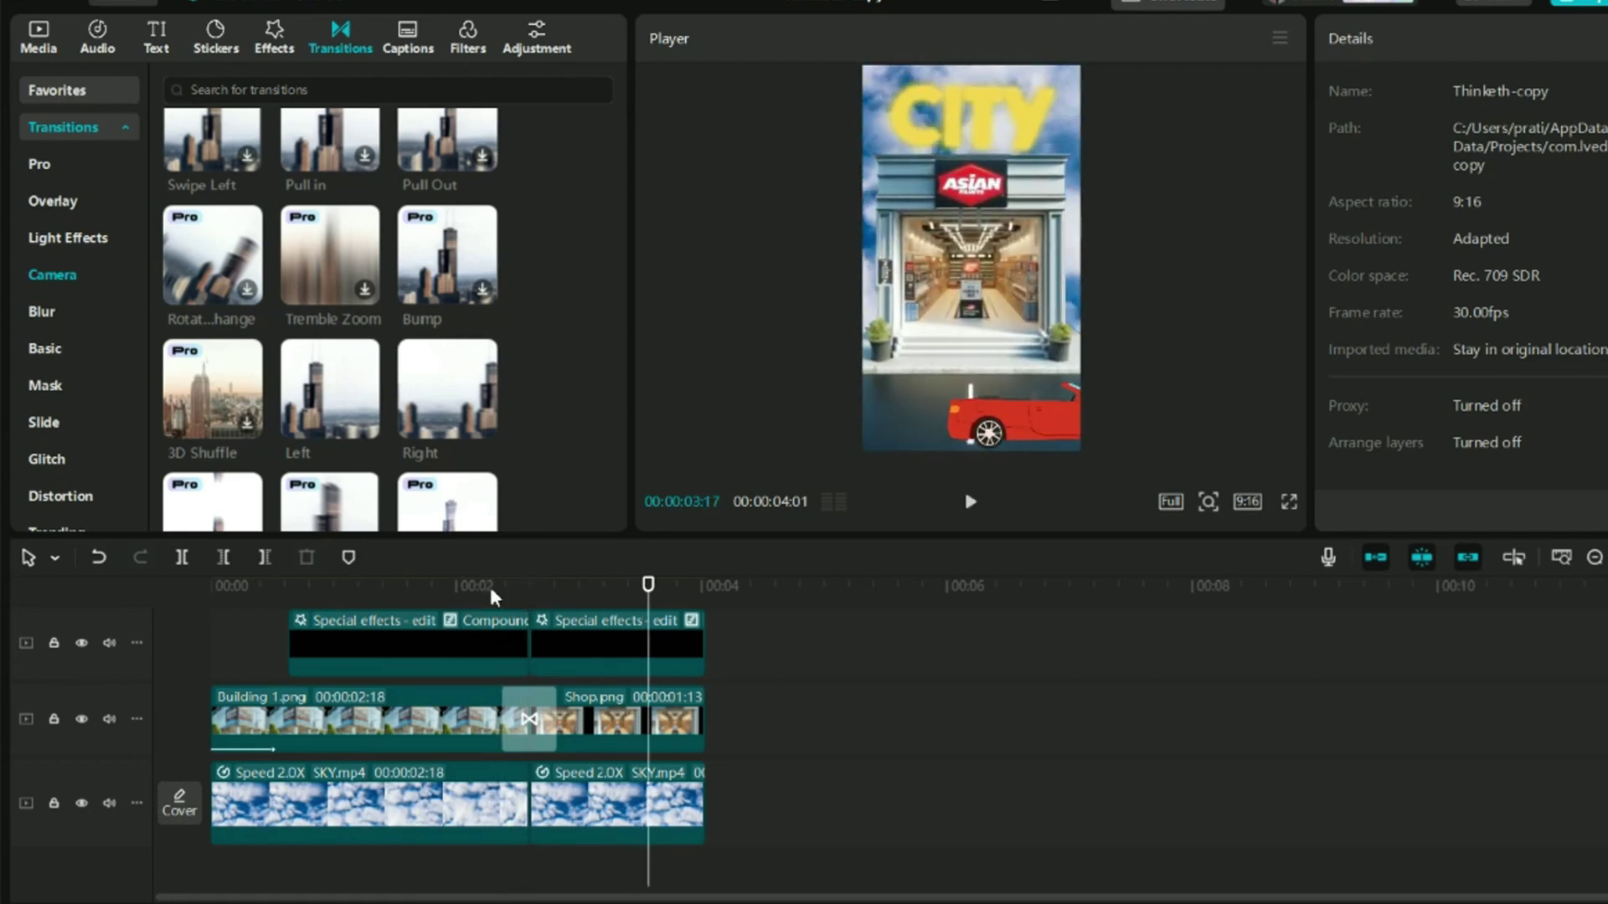
Add the same Left transition between the two convertible clips and play the result
{"action": "scroll", "coordinate": [452, 586], "scroll_direction": "up", "scroll_amount": 2}
{"action": "left_click_drag", "start_coordinate": [365, 405], "coordinate": [529, 660]}
{"action": "left_click", "coordinate": [265, 639]}
{"action": "key", "text": "space"}
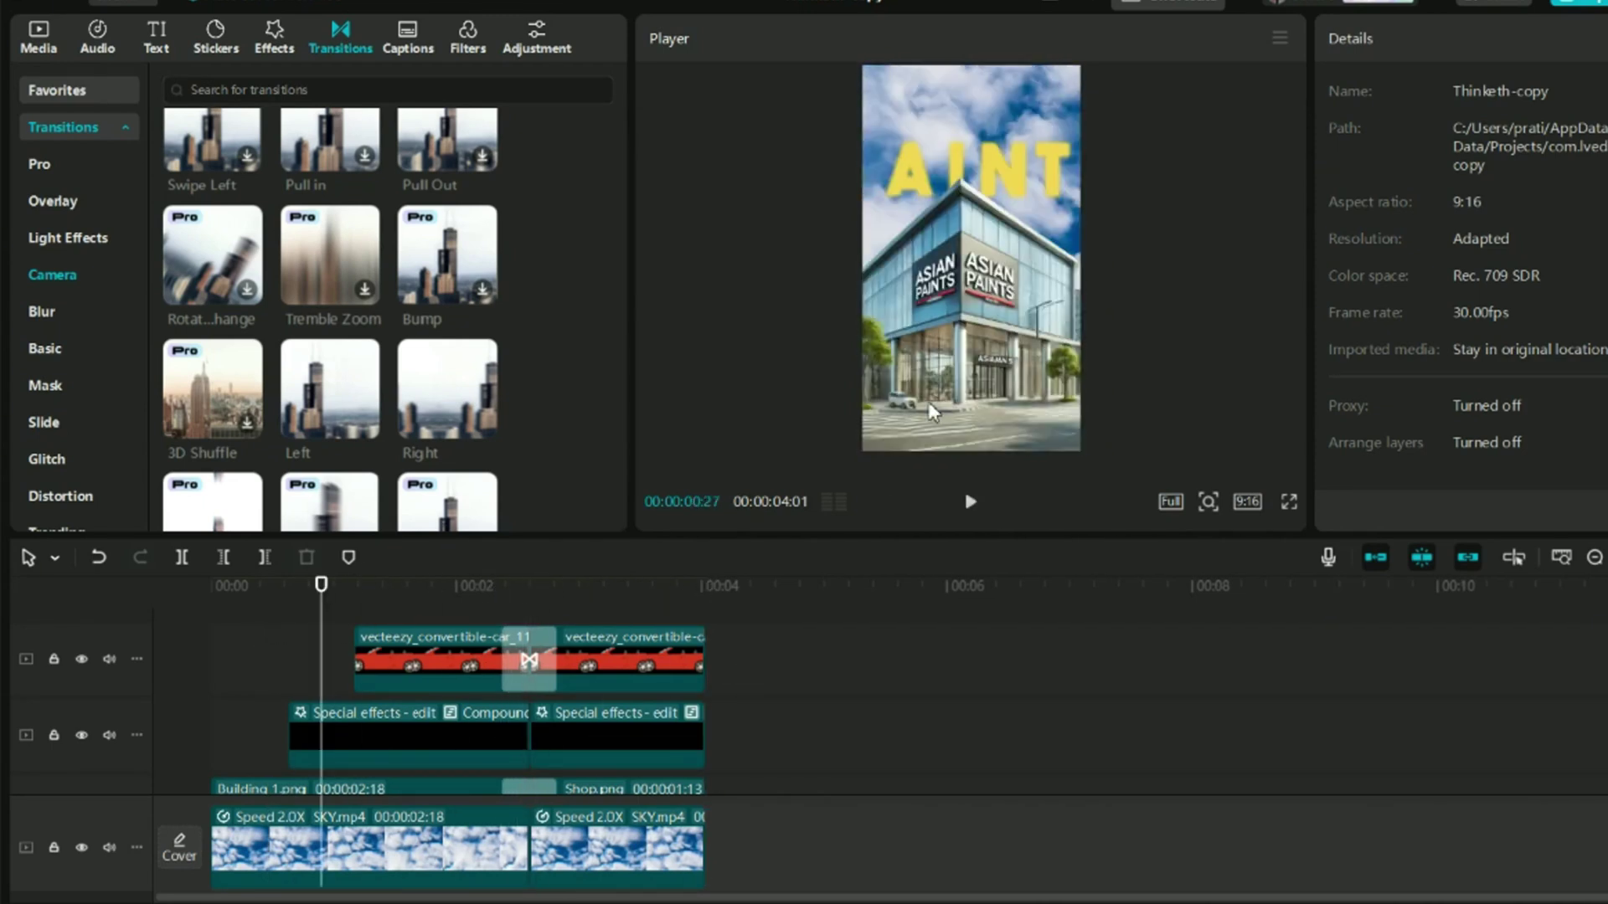
Add the old weathered Asian Paints shop image directly after the Shop.png clip, starting at 00:00:04:01
{"action": "left_click", "coordinate": [54, 52]}
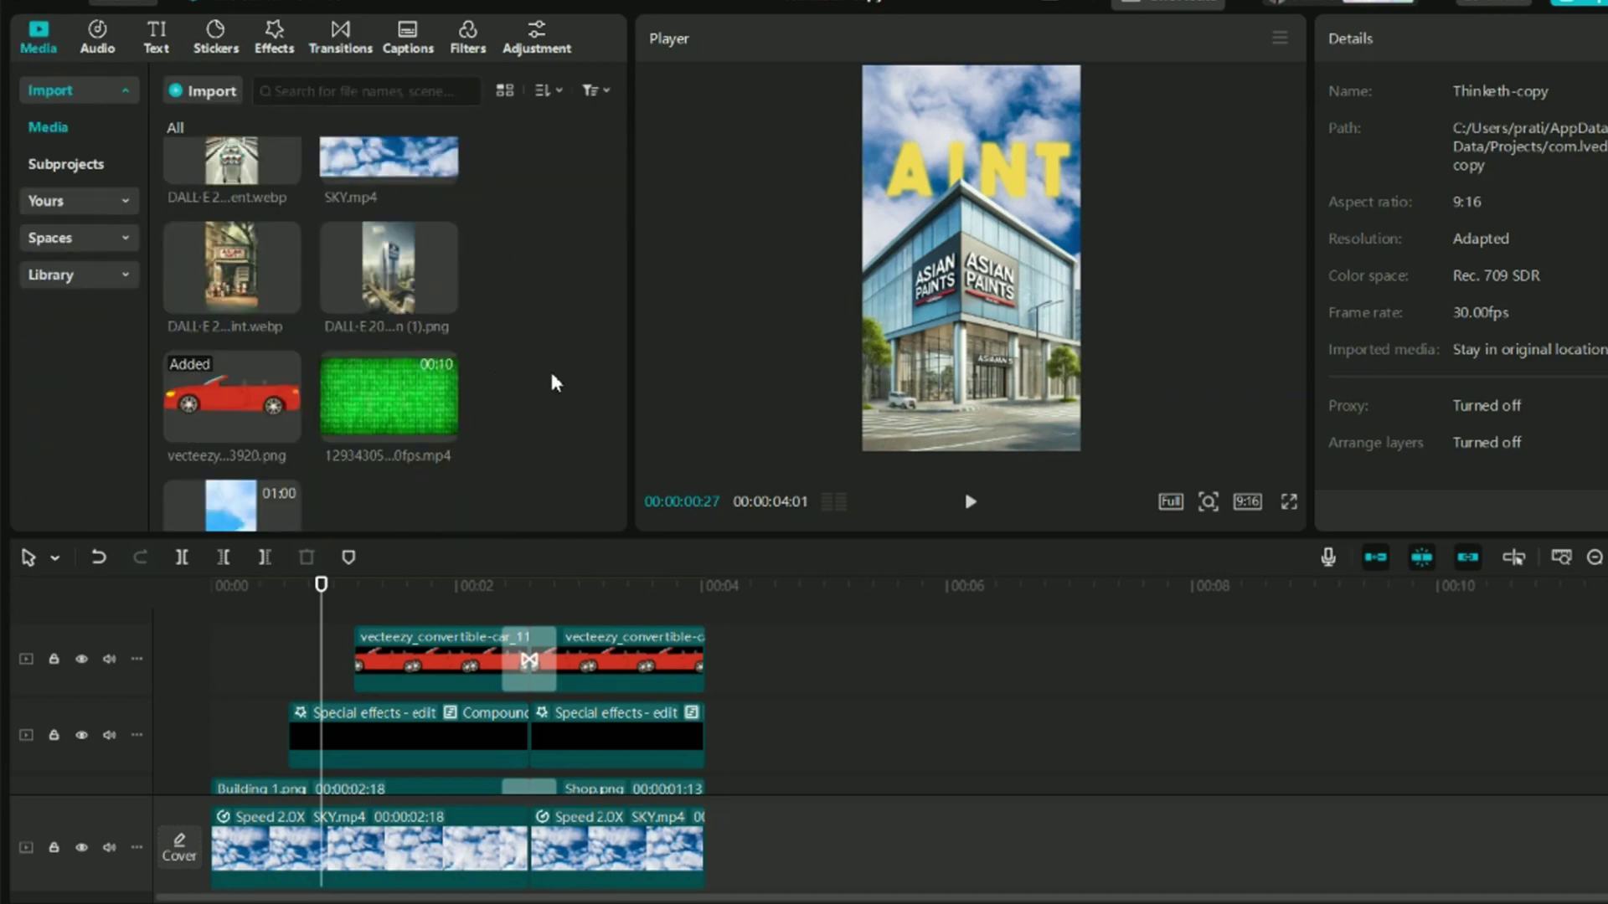
{"action": "scroll", "coordinate": [553, 383], "scroll_direction": "down", "scroll_amount": 1}
{"action": "left_click_drag", "start_coordinate": [232, 193], "coordinate": [710, 687]}
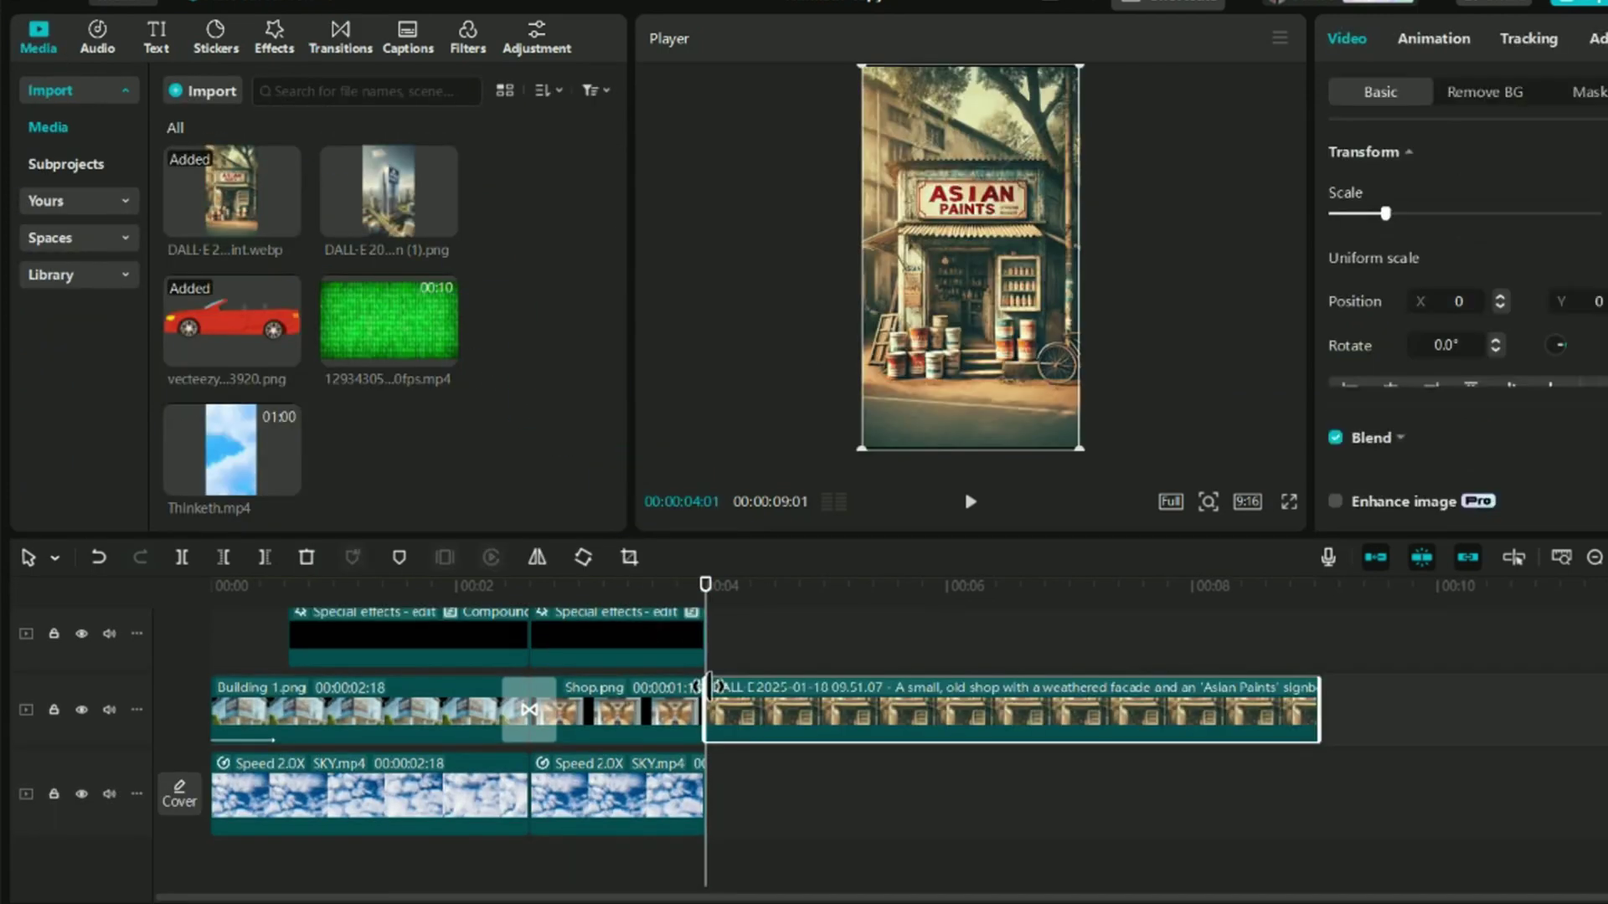
Apply the Pull in camera transition between the Shop.png clip and the old shop image
{"action": "left_click", "coordinate": [335, 52]}
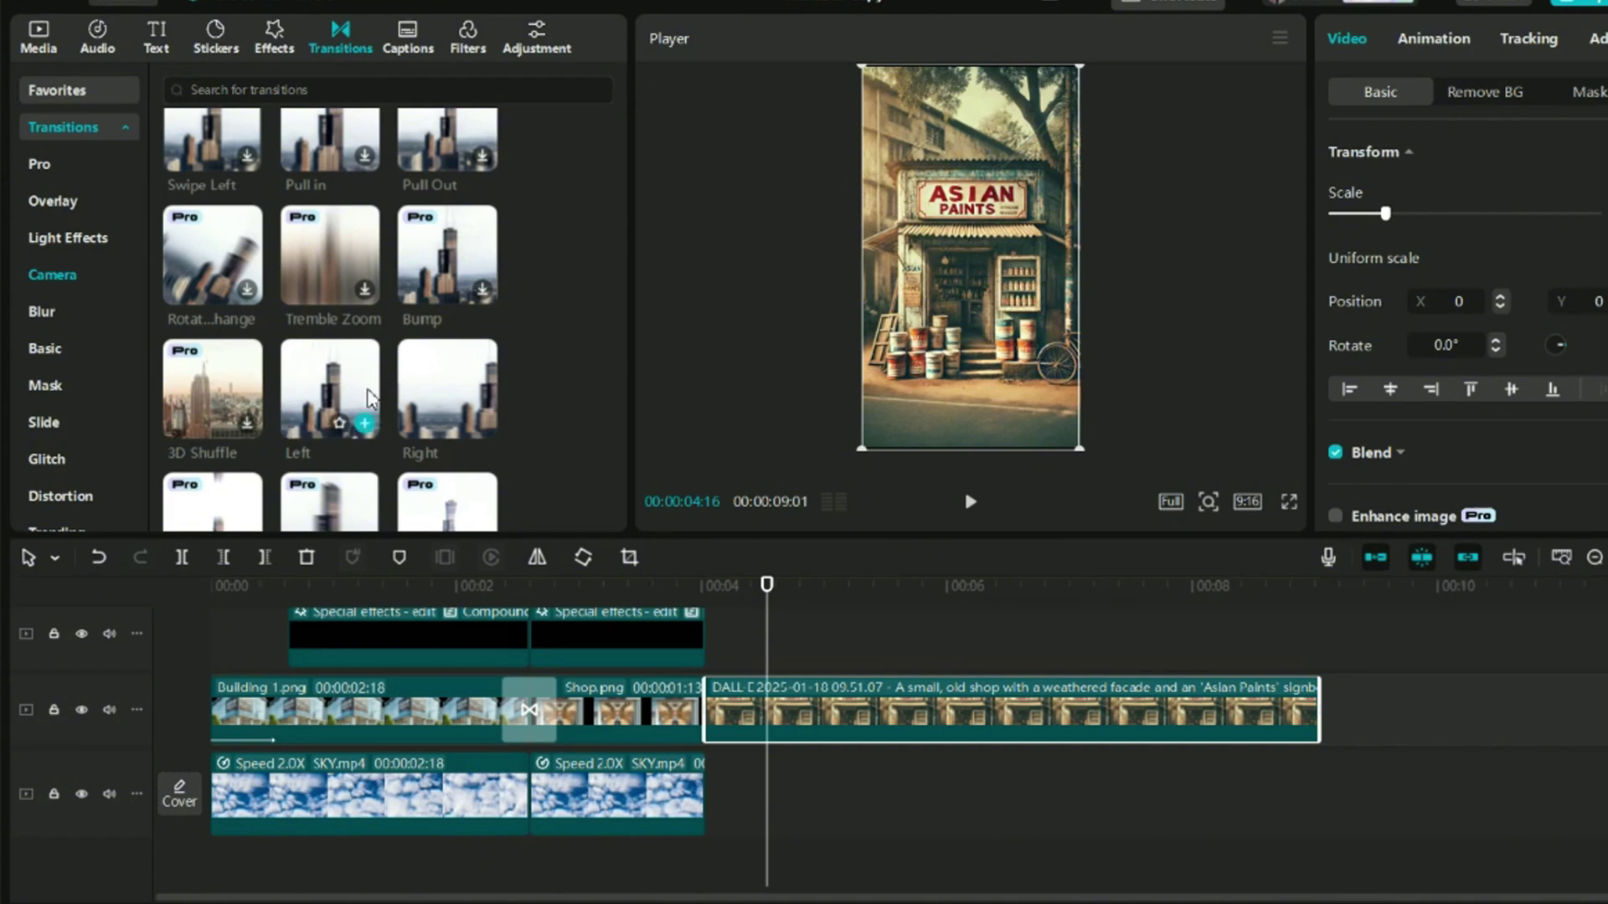
{"action": "scroll", "coordinate": [335, 251], "scroll_direction": "down", "scroll_amount": 1}
{"action": "left_click_drag", "start_coordinate": [330, 226], "coordinate": [707, 722]}
Split the old shop clip at 00:00:06:00 and delete the part after it
{"action": "left_click_drag", "start_coordinate": [769, 672], "coordinate": [956, 651]}
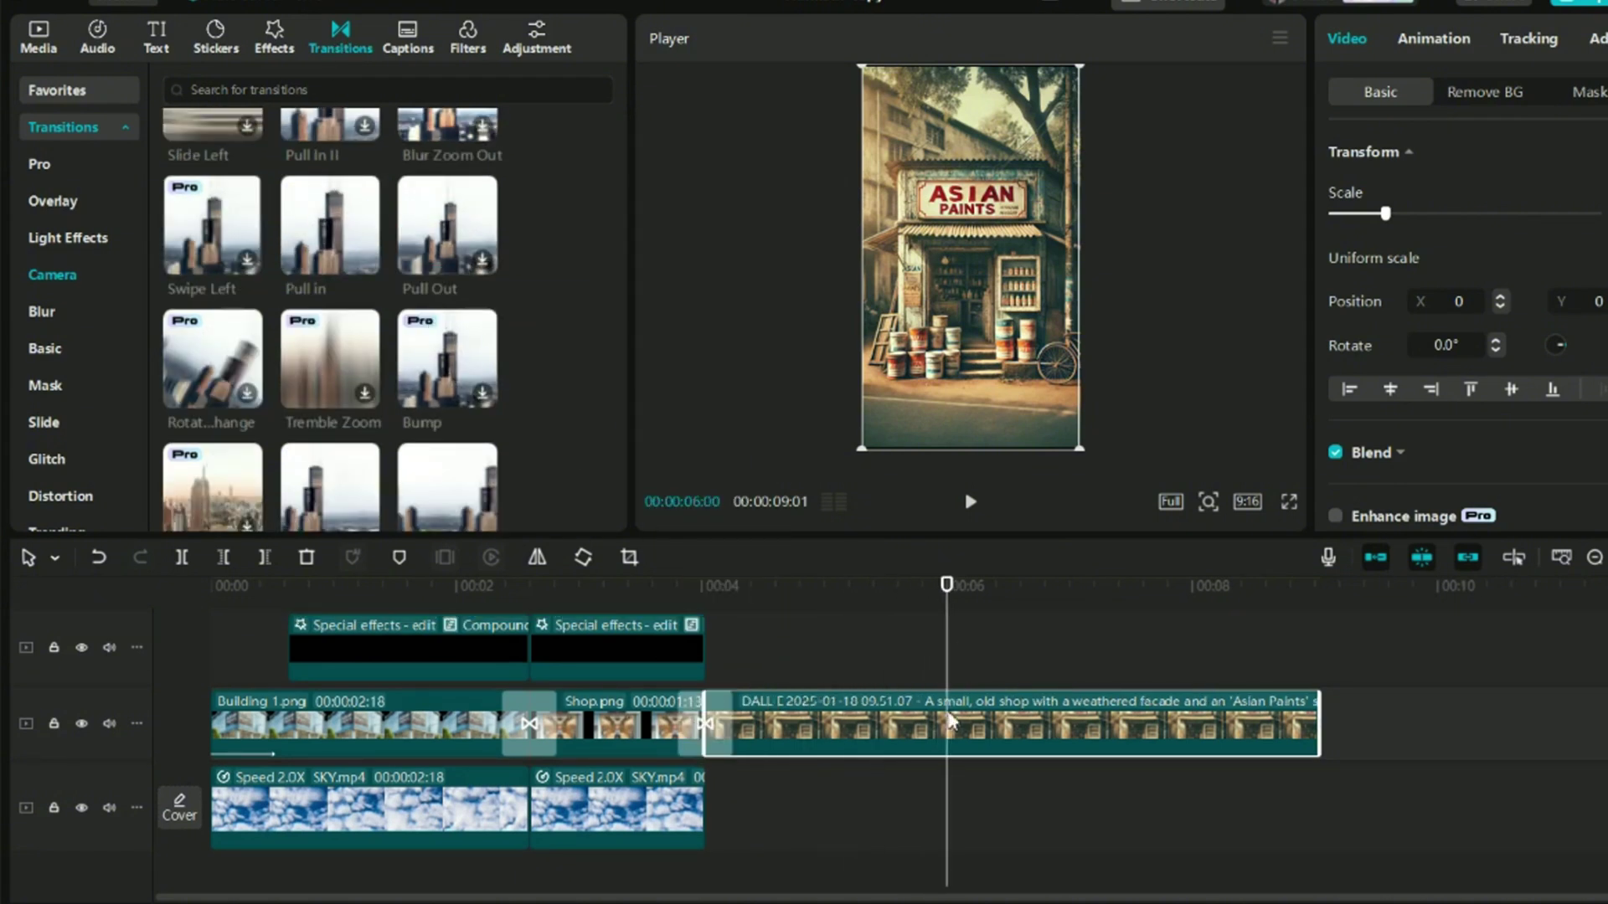
{"action": "key", "text": "ctrl+b"}
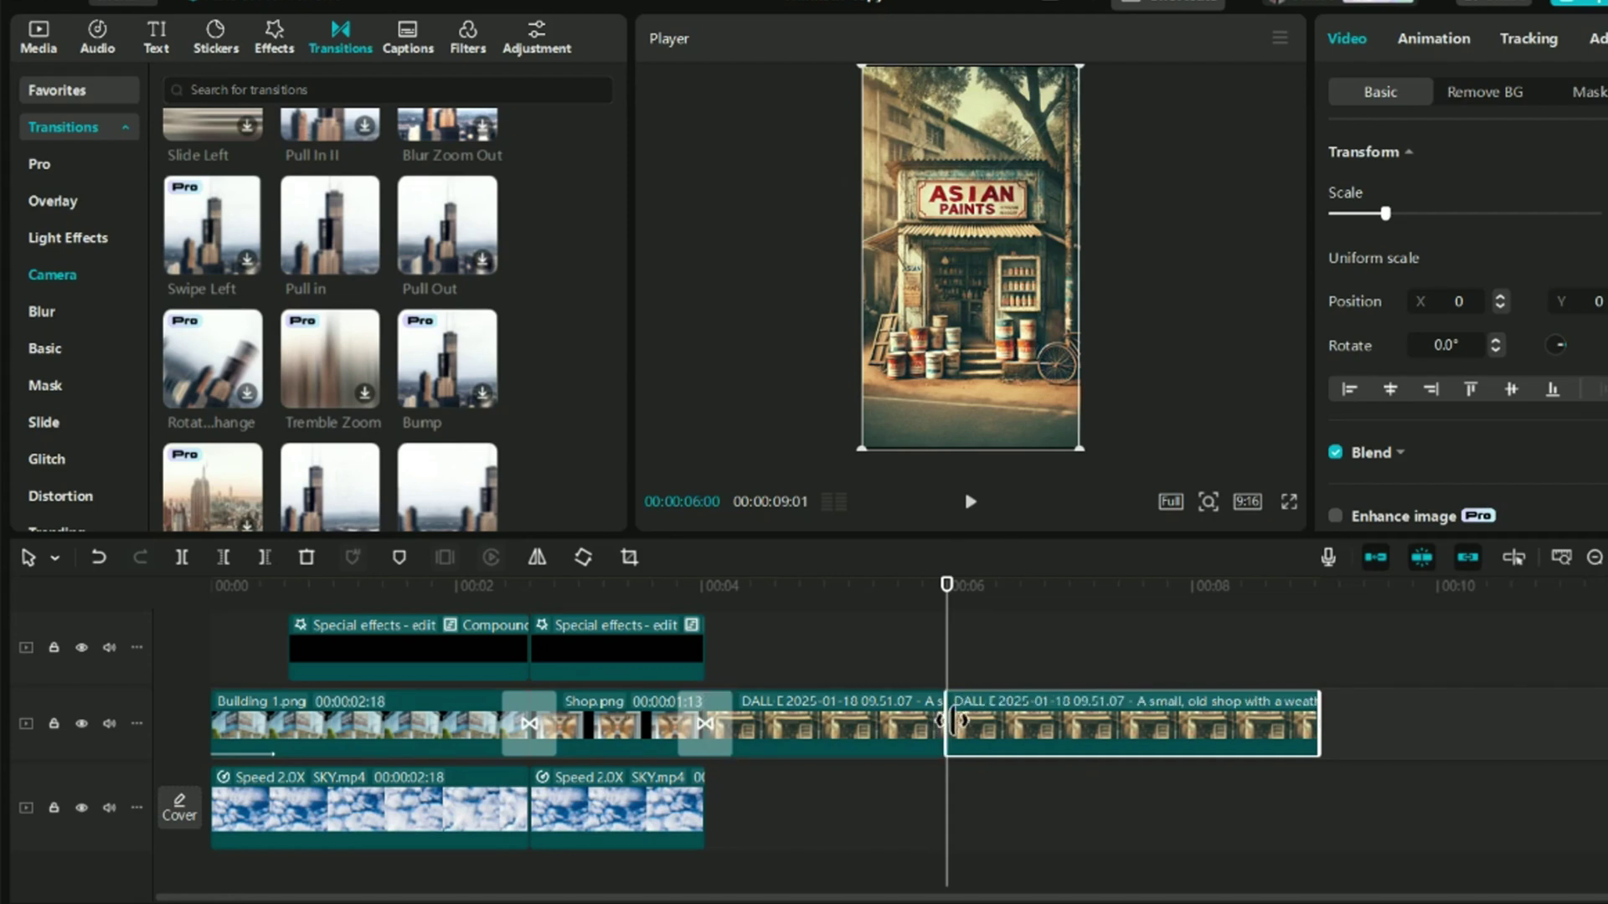
{"action": "key", "text": "Delete"}
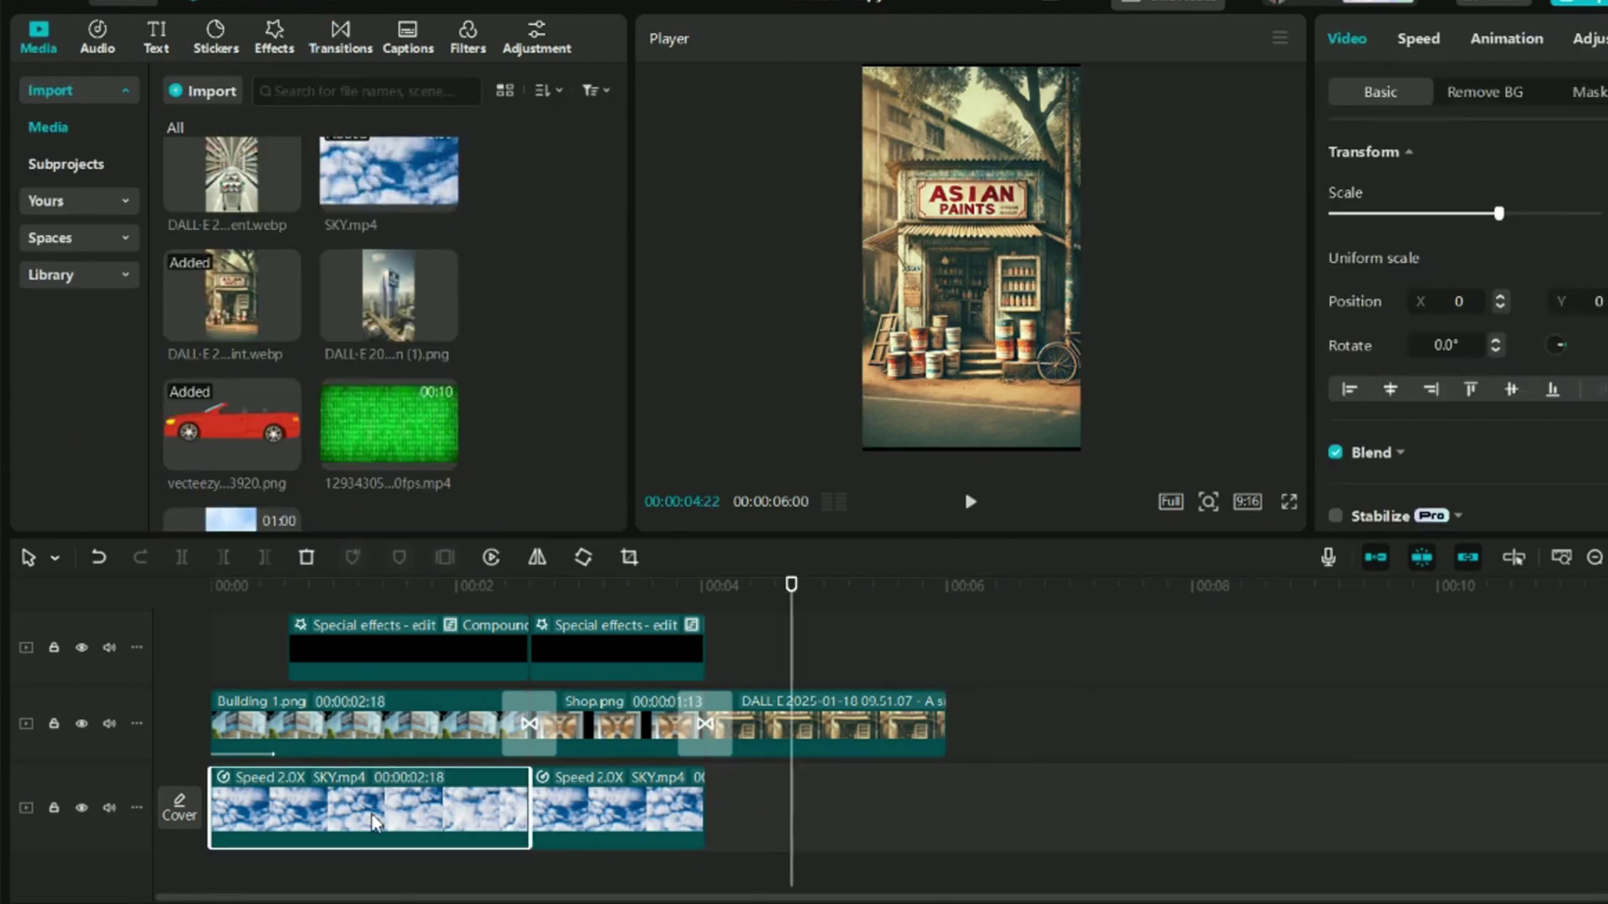
Copy the sky clip above the old shop from 00:00:04:22 to 00:00:06:00 and give it the Slide Down entrance animation
{"action": "left_click_drag", "start_coordinate": [377, 825], "coordinate": [958, 670]}
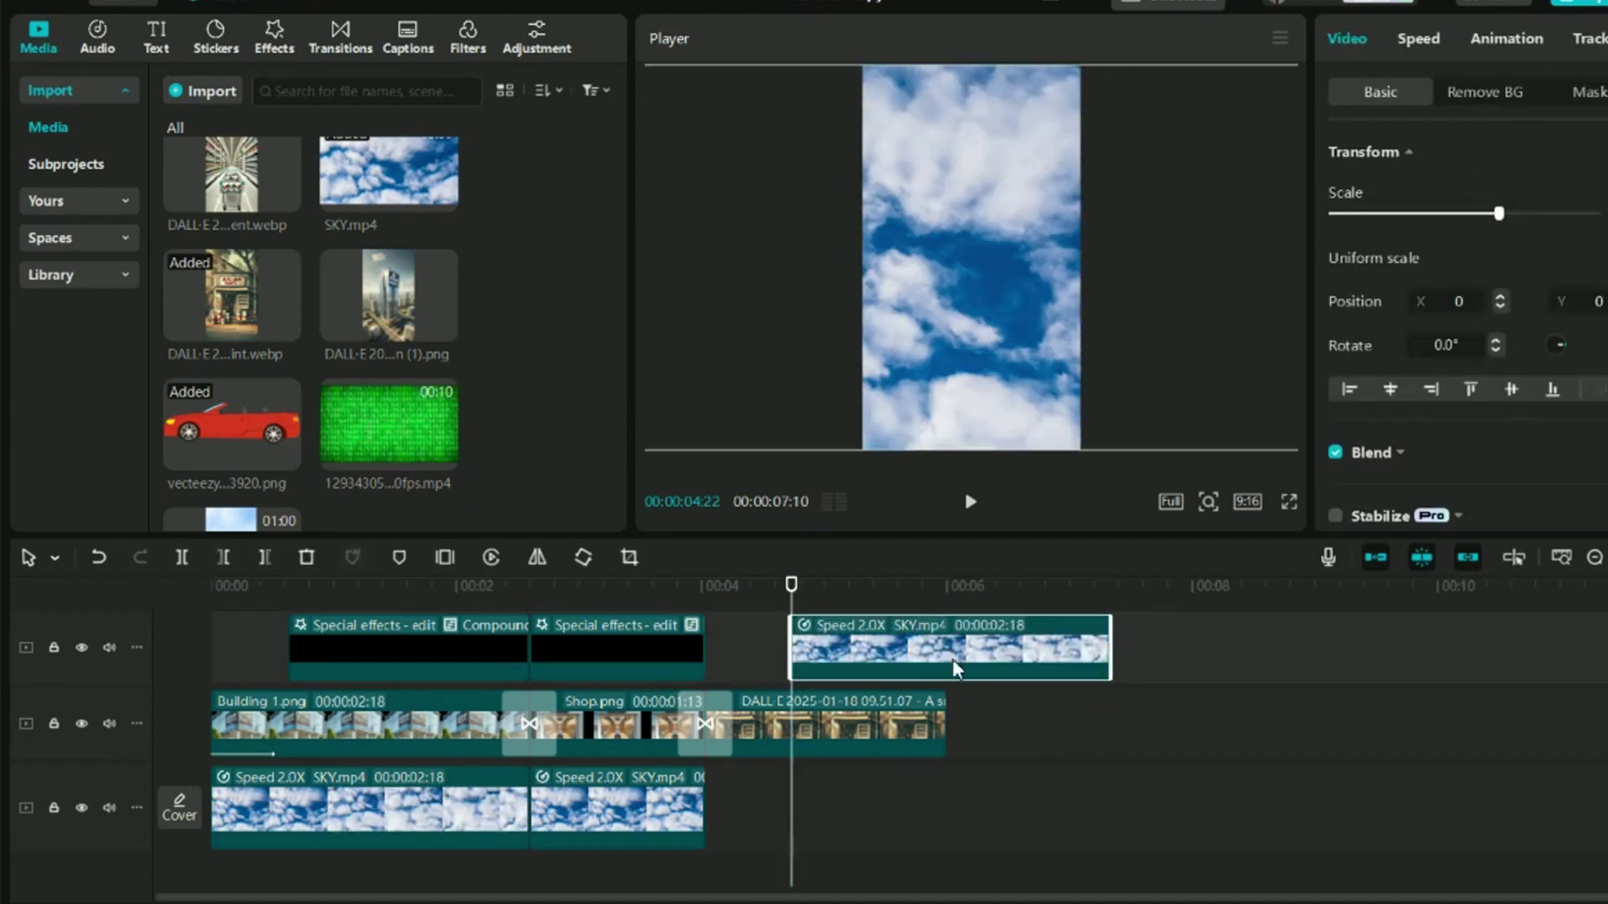
{"action": "left_click_drag", "start_coordinate": [1093, 653], "coordinate": [948, 653]}
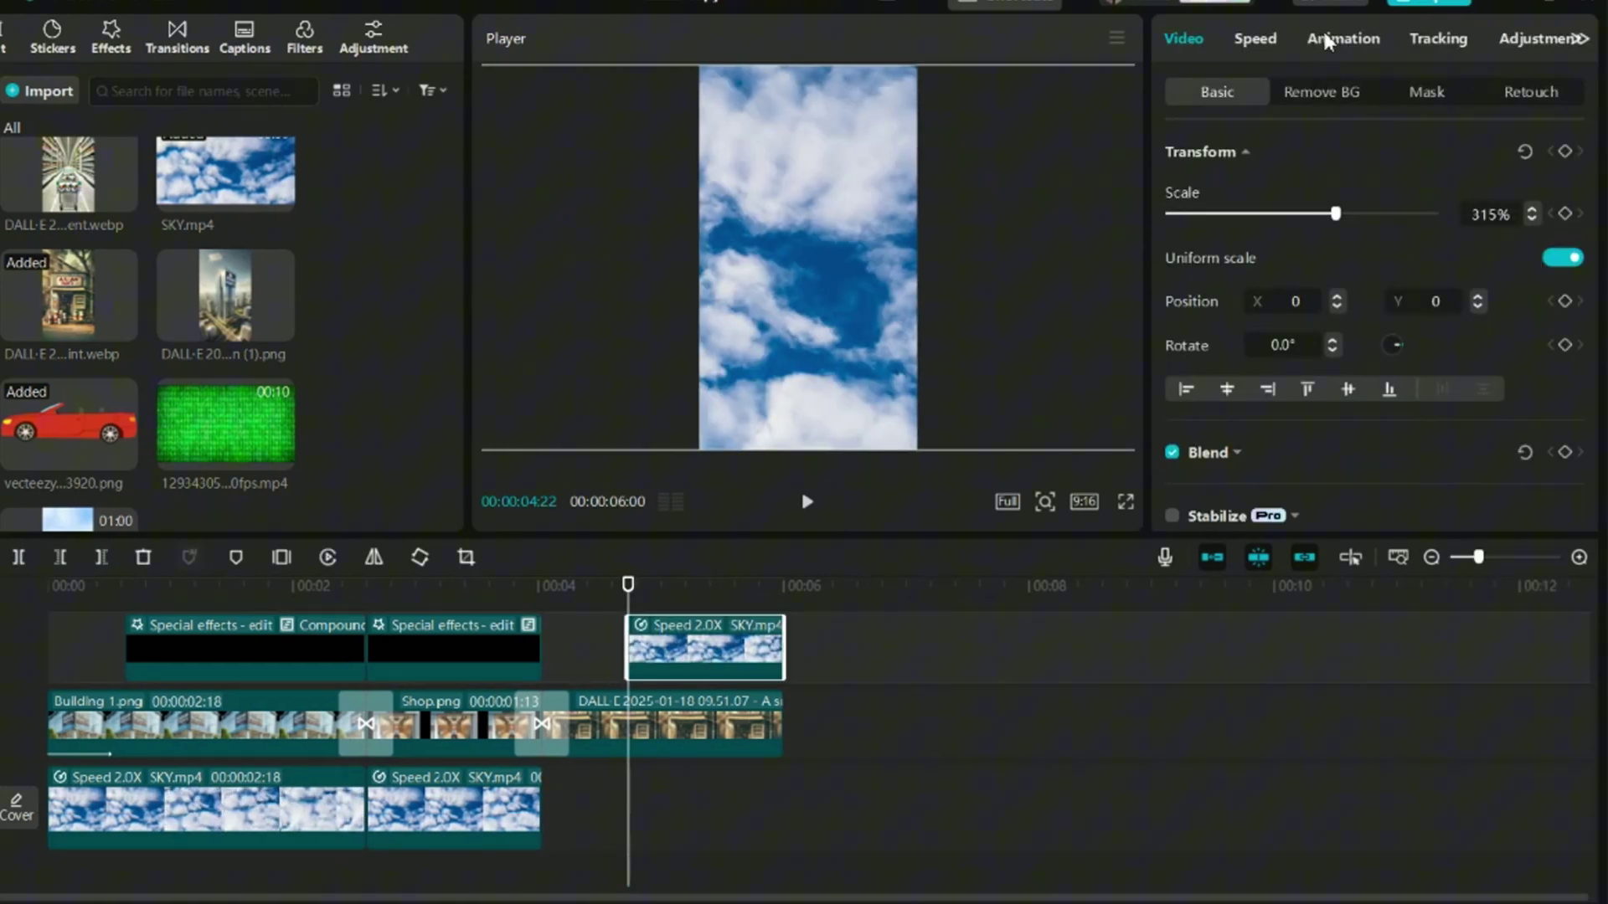
{"action": "left_click", "coordinate": [1343, 39]}
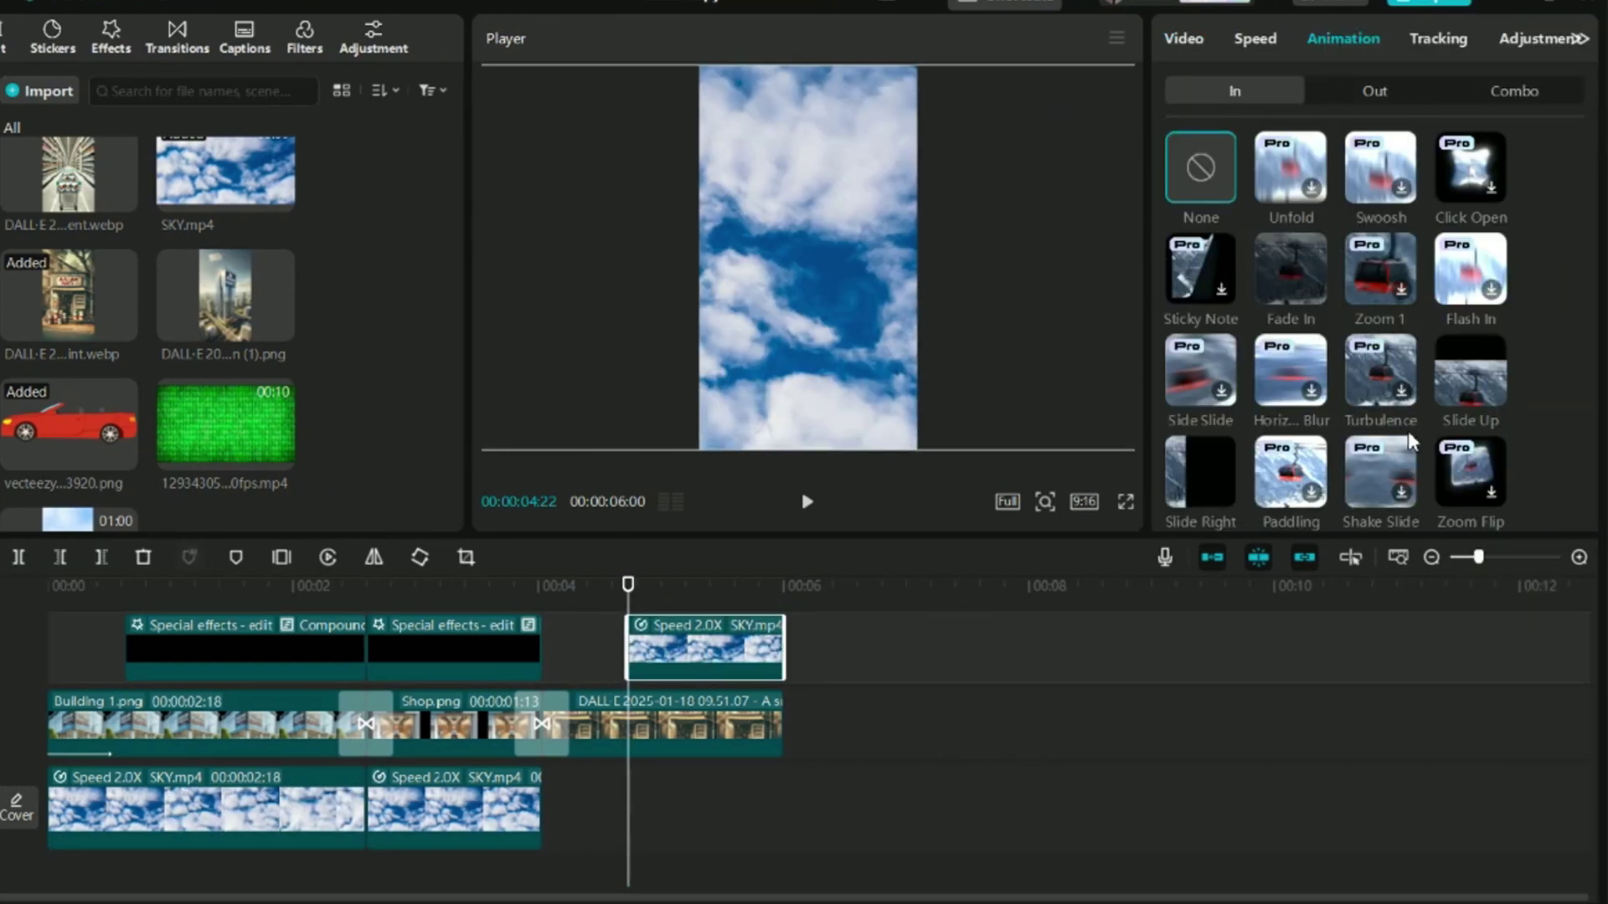
{"action": "scroll", "coordinate": [1414, 427], "scroll_direction": "down", "scroll_amount": 2}
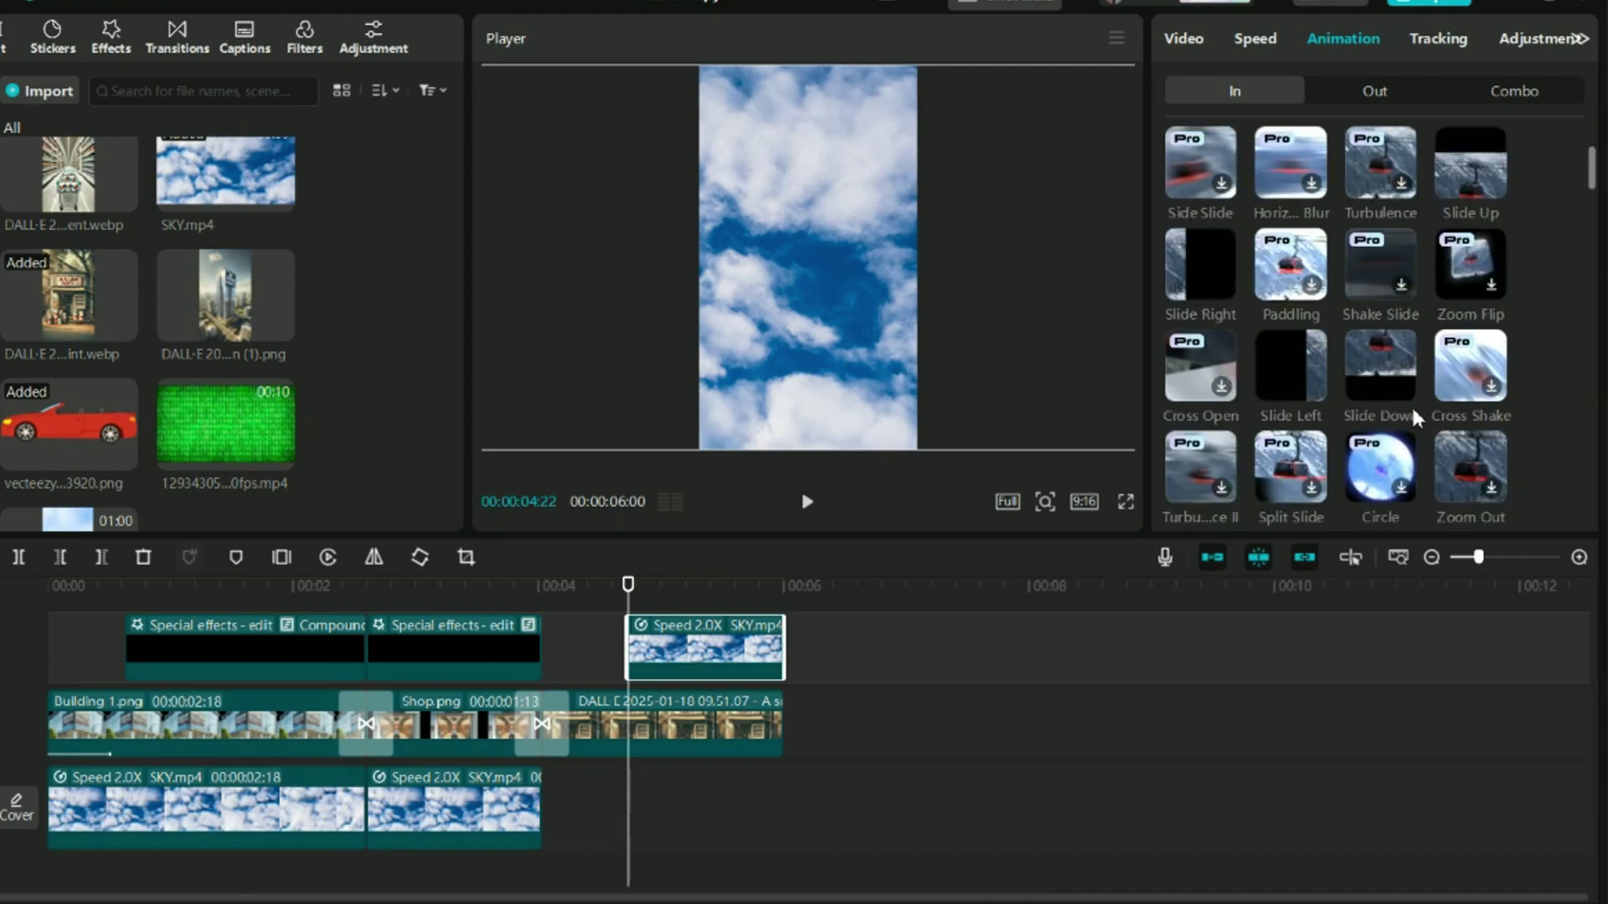
{"action": "left_click", "coordinate": [1382, 368]}
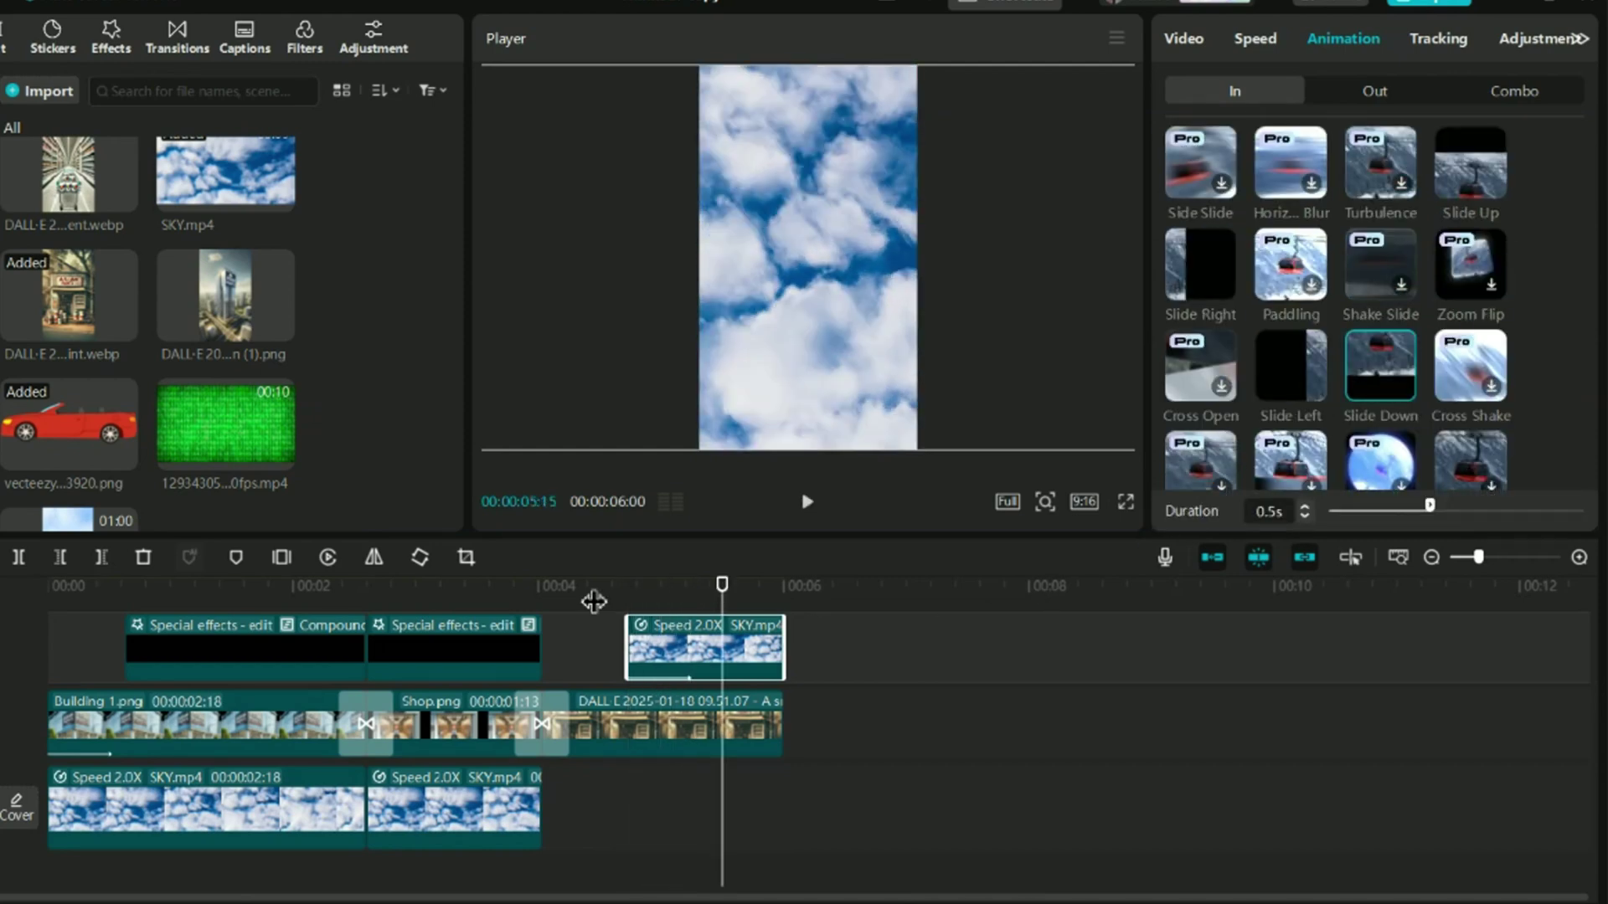
Add Building 2.png on the track above the copied sky clip and cut off everything after 00:00:06:00
{"action": "scroll", "coordinate": [189, 410], "scroll_direction": "up", "scroll_amount": 2}
{"action": "scroll", "coordinate": [347, 409], "scroll_direction": "up", "scroll_amount": 1}
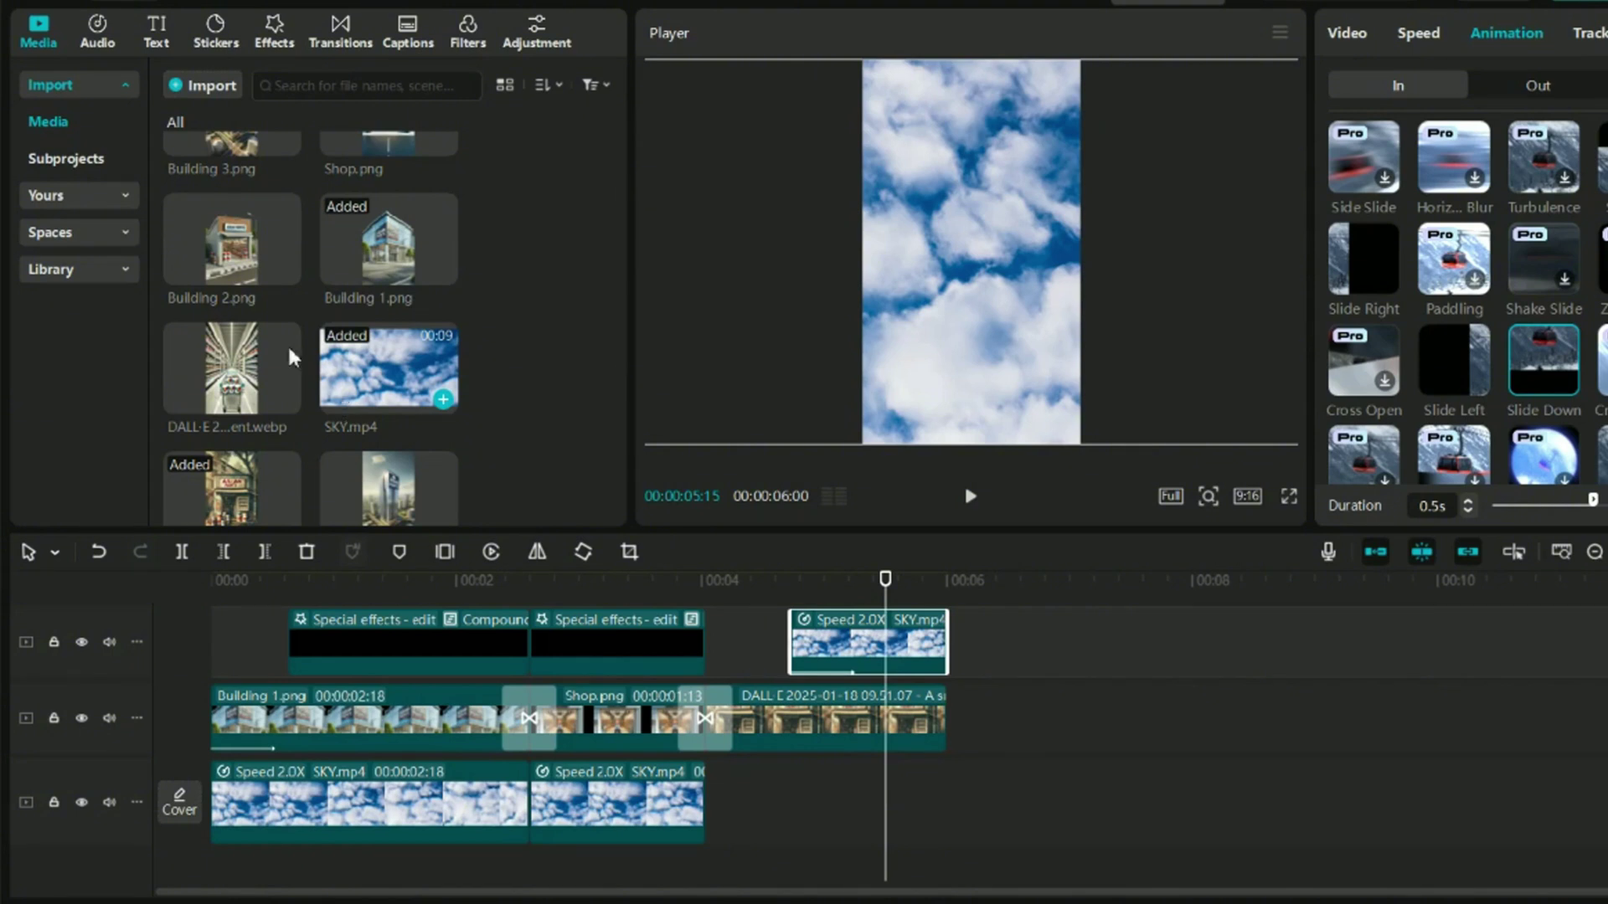
{"action": "left_click_drag", "start_coordinate": [208, 254], "coordinate": [812, 637]}
{"action": "left_click_drag", "start_coordinate": [889, 599], "coordinate": [956, 598]}
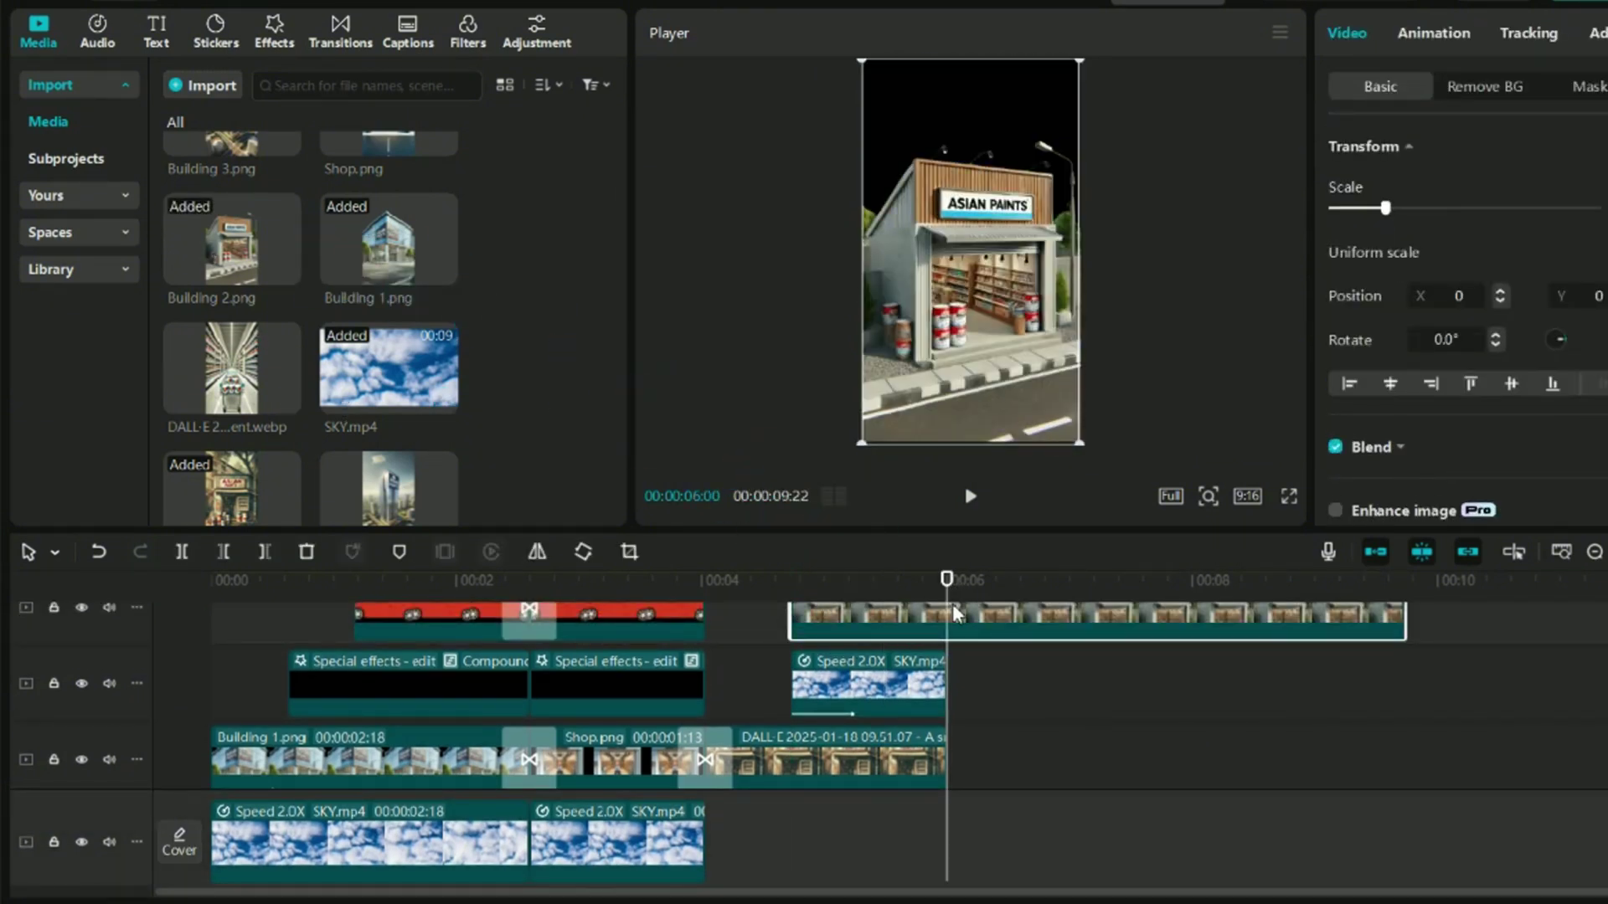
{"action": "key", "text": "ctrl+b"}
{"action": "left_click", "coordinate": [975, 617]}
{"action": "key", "text": "Delete"}
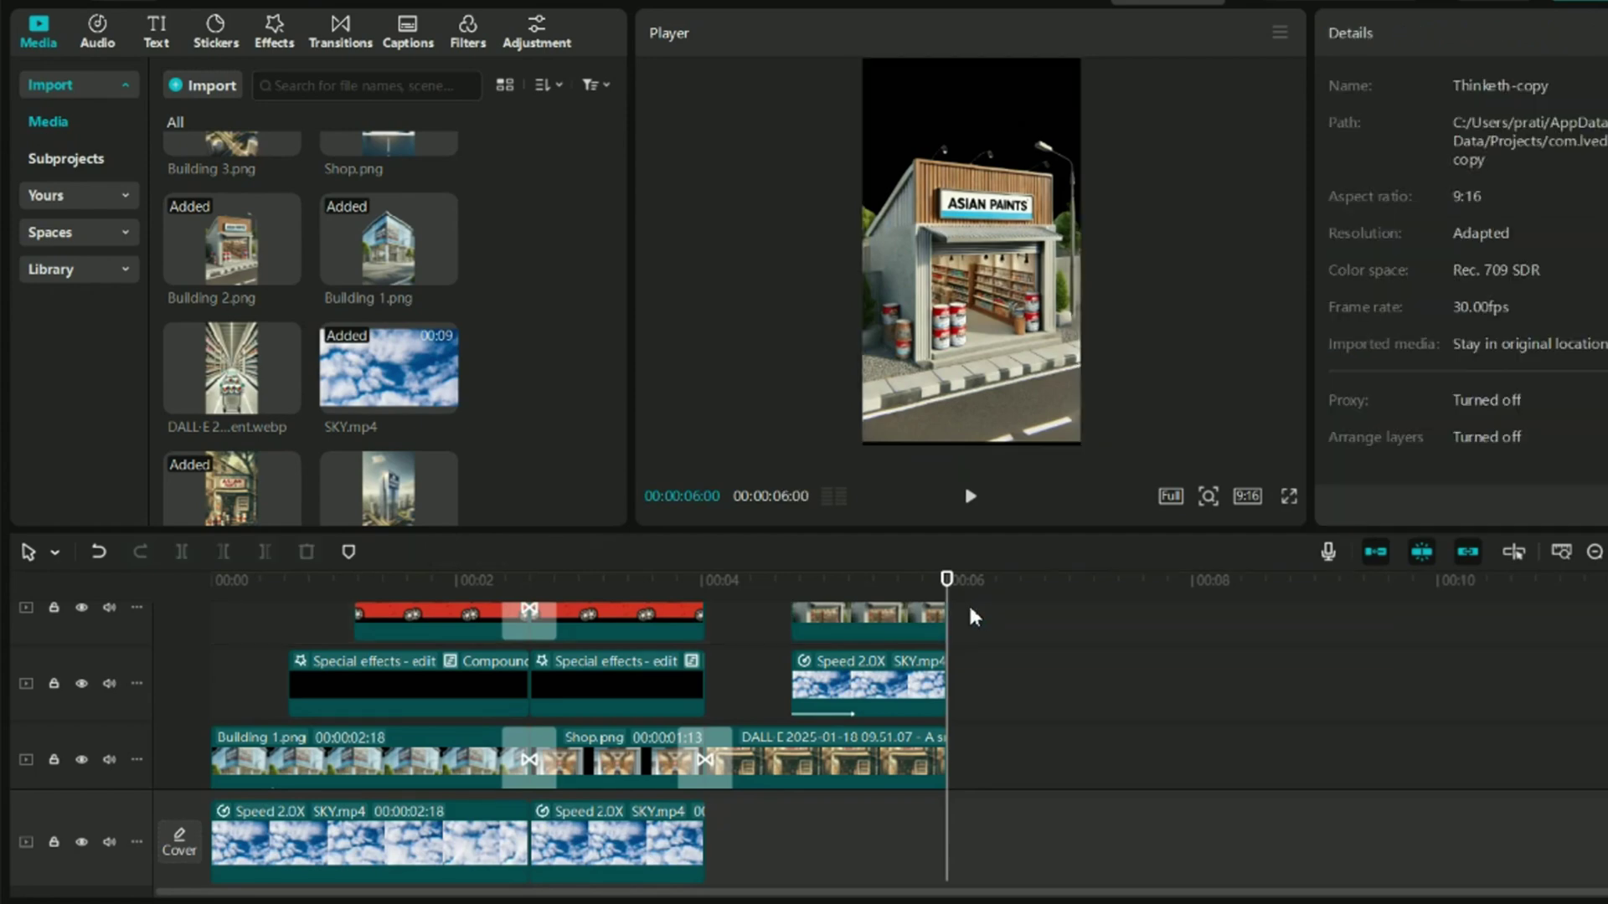
Apply the Slide Up entrance animation to the Building 2.png clip and preview it from the shop scene onward
{"action": "left_click", "coordinate": [824, 618]}
{"action": "left_click", "coordinate": [1286, 26]}
{"action": "scroll", "coordinate": [1418, 393], "scroll_direction": "up", "scroll_amount": 1}
{"action": "left_click", "coordinate": [1462, 251]}
{"action": "left_click_drag", "start_coordinate": [661, 586], "coordinate": [506, 590]}
{"action": "key", "text": "space"}
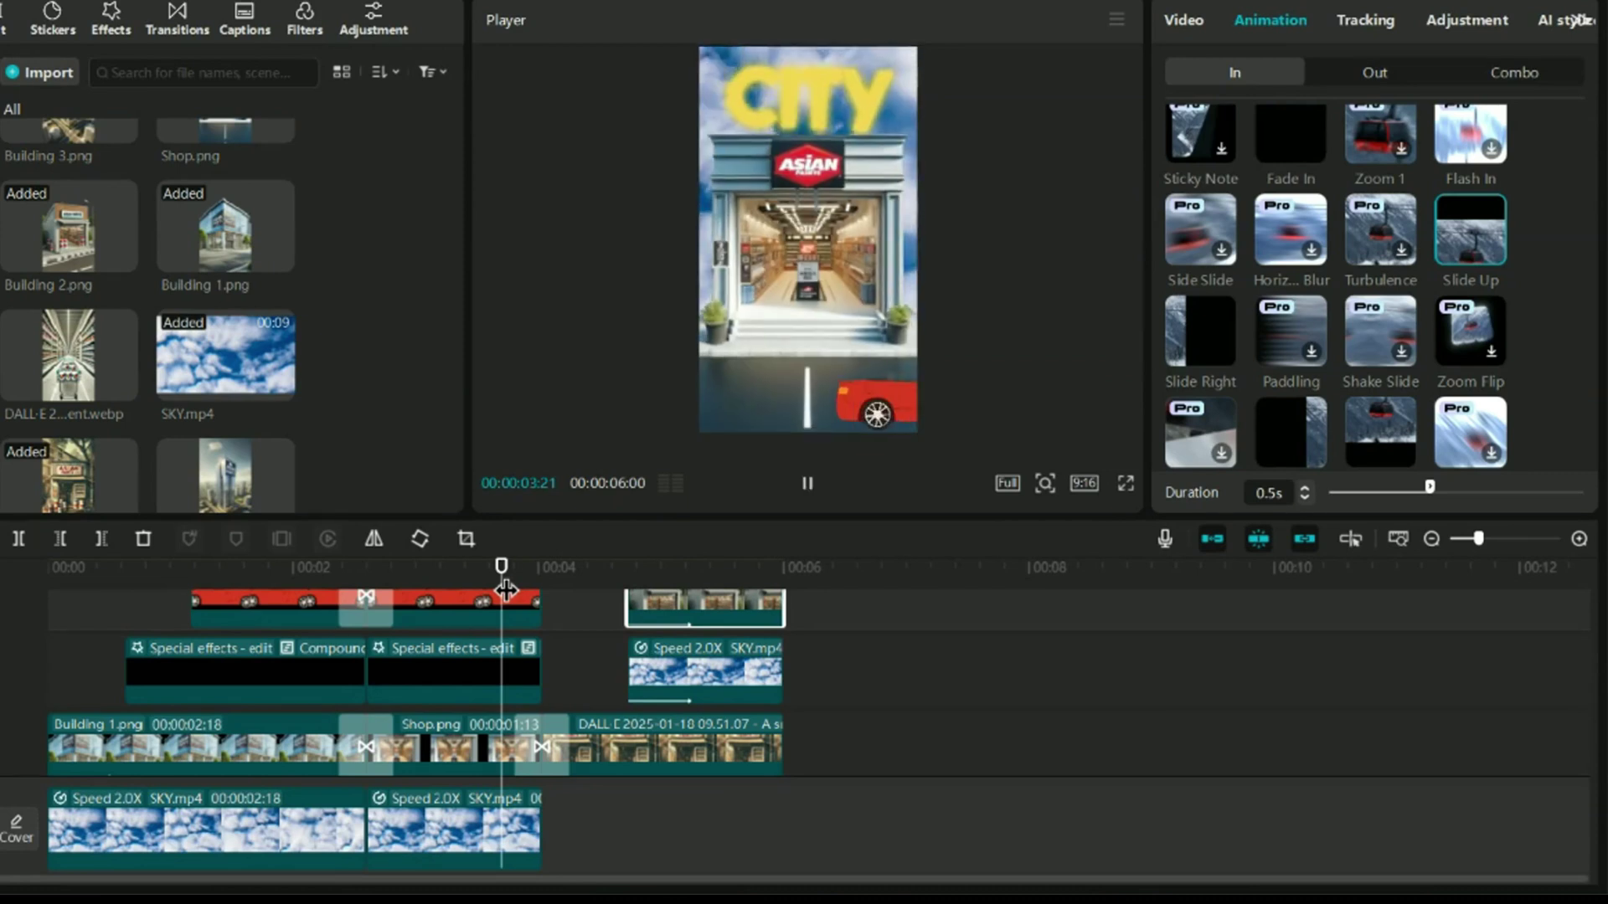
{"action": "key", "text": "space"}
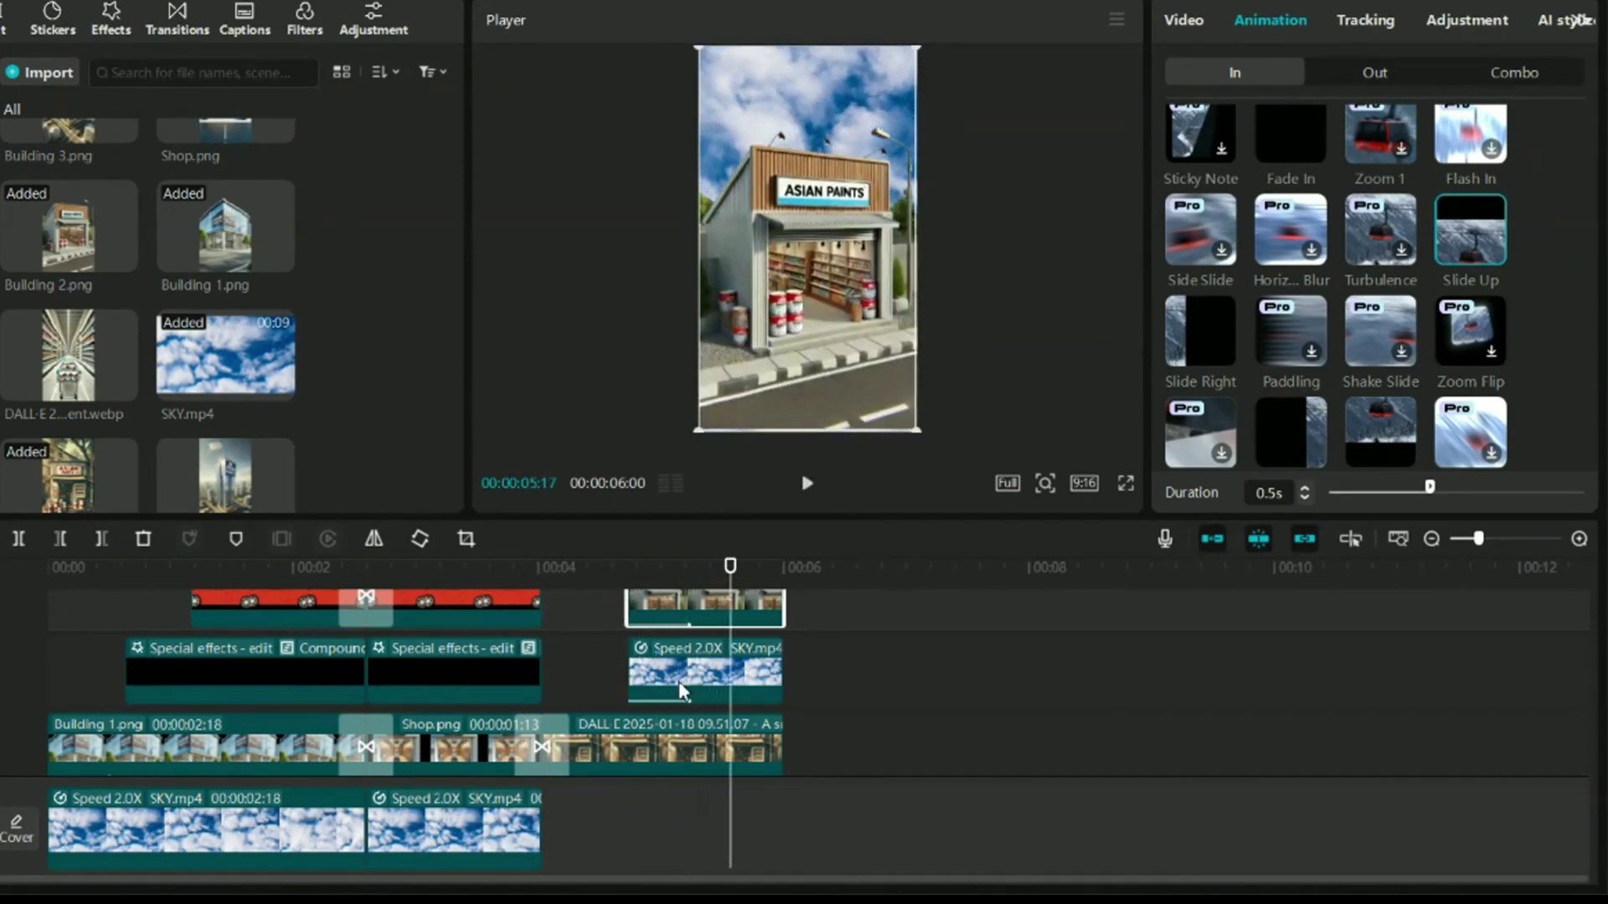
Extend the copied sky clip and the Building 2.png clip to start at about 4.5 s and still end at 6 s
{"action": "left_click_drag", "start_coordinate": [629, 674], "coordinate": [608, 674]}
{"action": "left_click_drag", "start_coordinate": [705, 677], "coordinate": [675, 677]}
{"action": "left_click_drag", "start_coordinate": [682, 607], "coordinate": [782, 685]}
{"action": "scroll", "coordinate": [742, 679], "scroll_direction": "down", "scroll_amount": 2}
{"action": "left_click", "coordinate": [745, 687]}
{"action": "left_click_drag", "start_coordinate": [754, 611], "coordinate": [786, 613]}
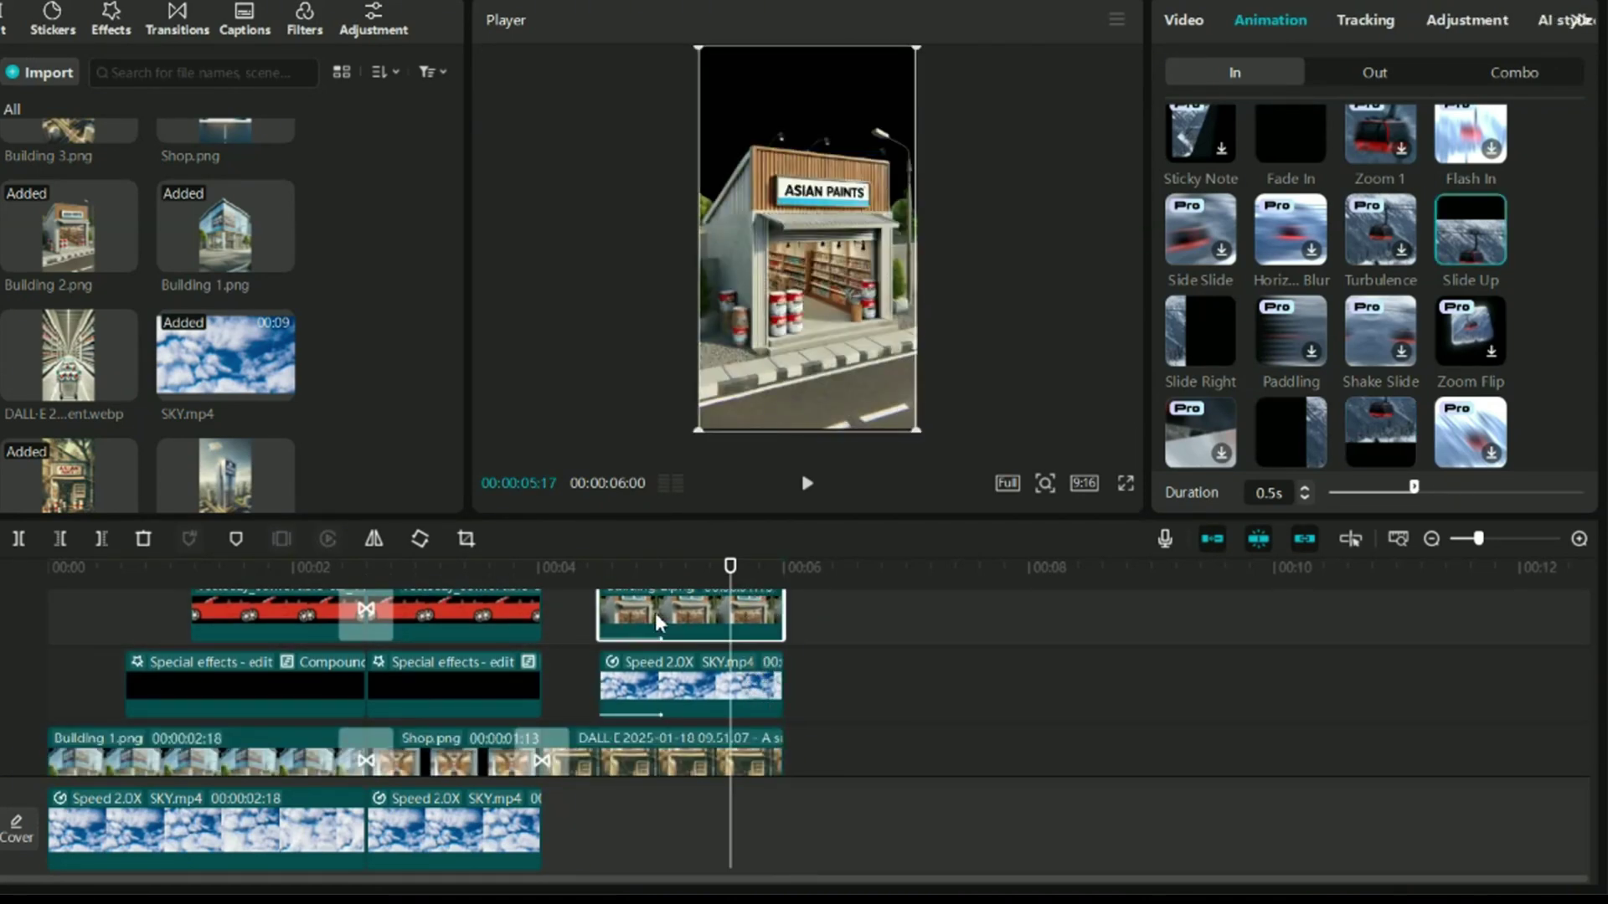
{"action": "key", "text": "Up"}
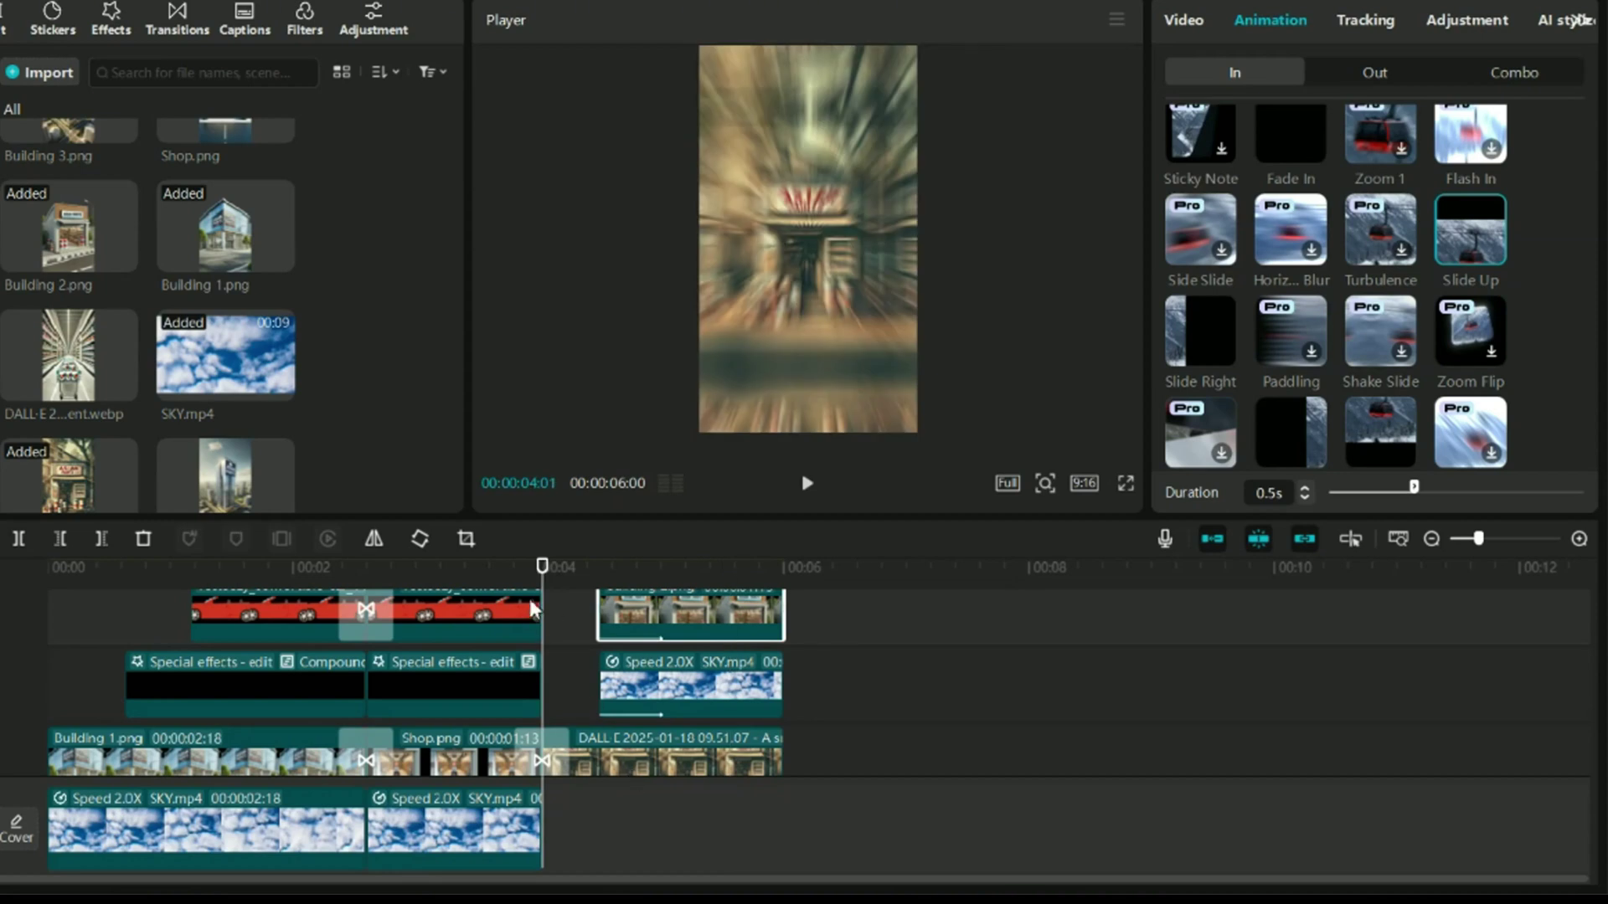
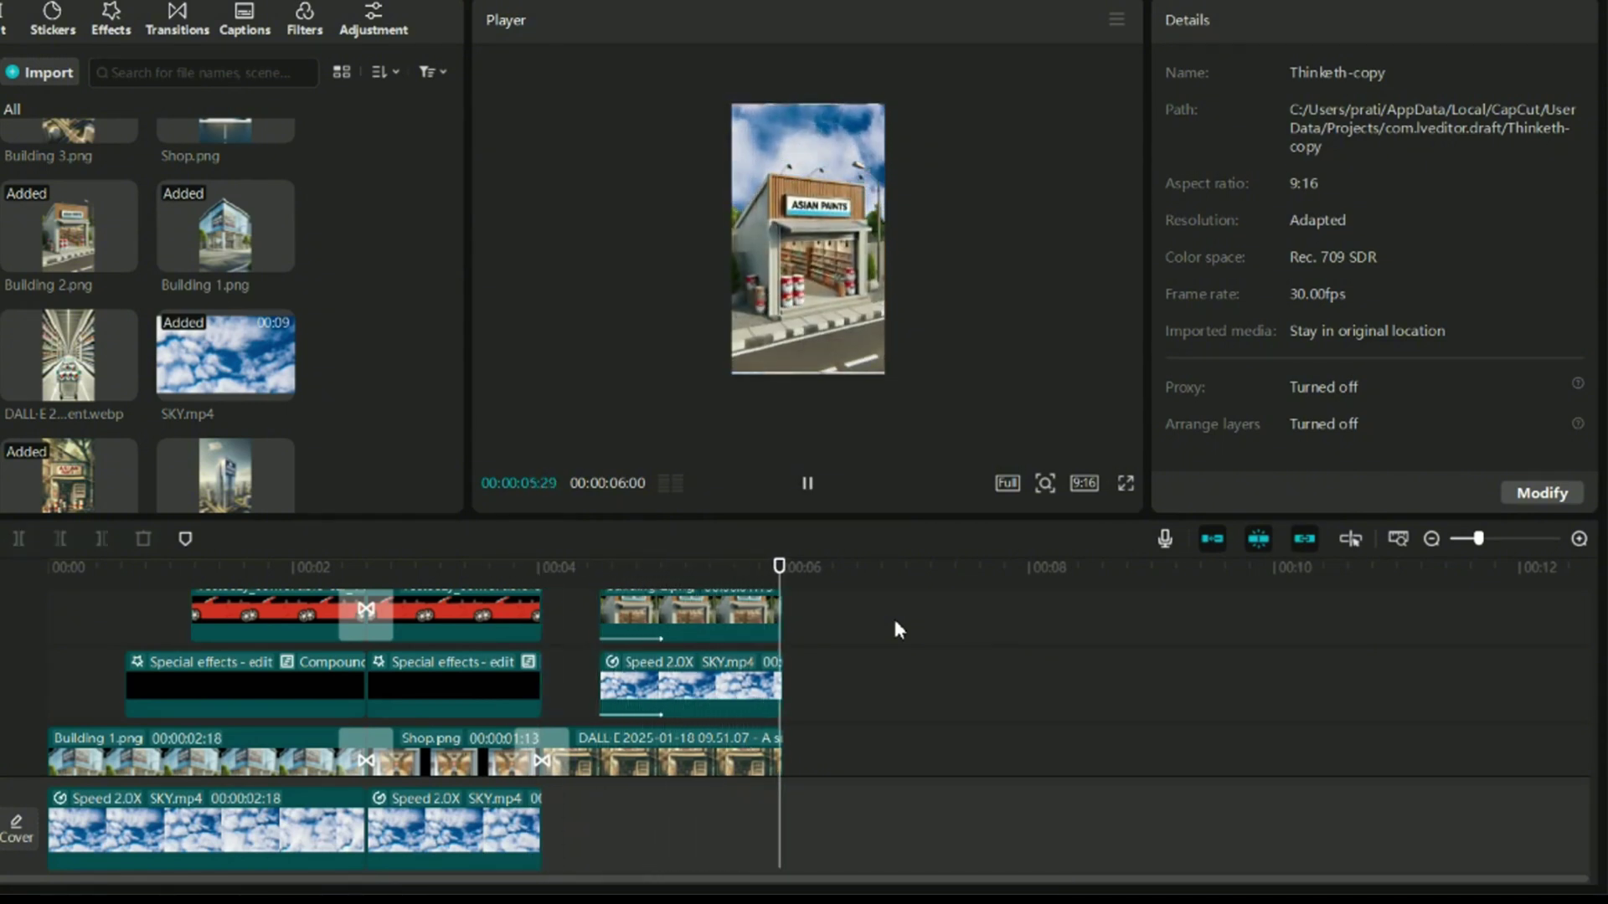
Add the shopping mall aisle image after the old shop clip at 00:00:06:00 and trim it to end at 00:00:08:01
{"action": "scroll", "coordinate": [895, 621], "scroll_direction": "down", "scroll_amount": 2}
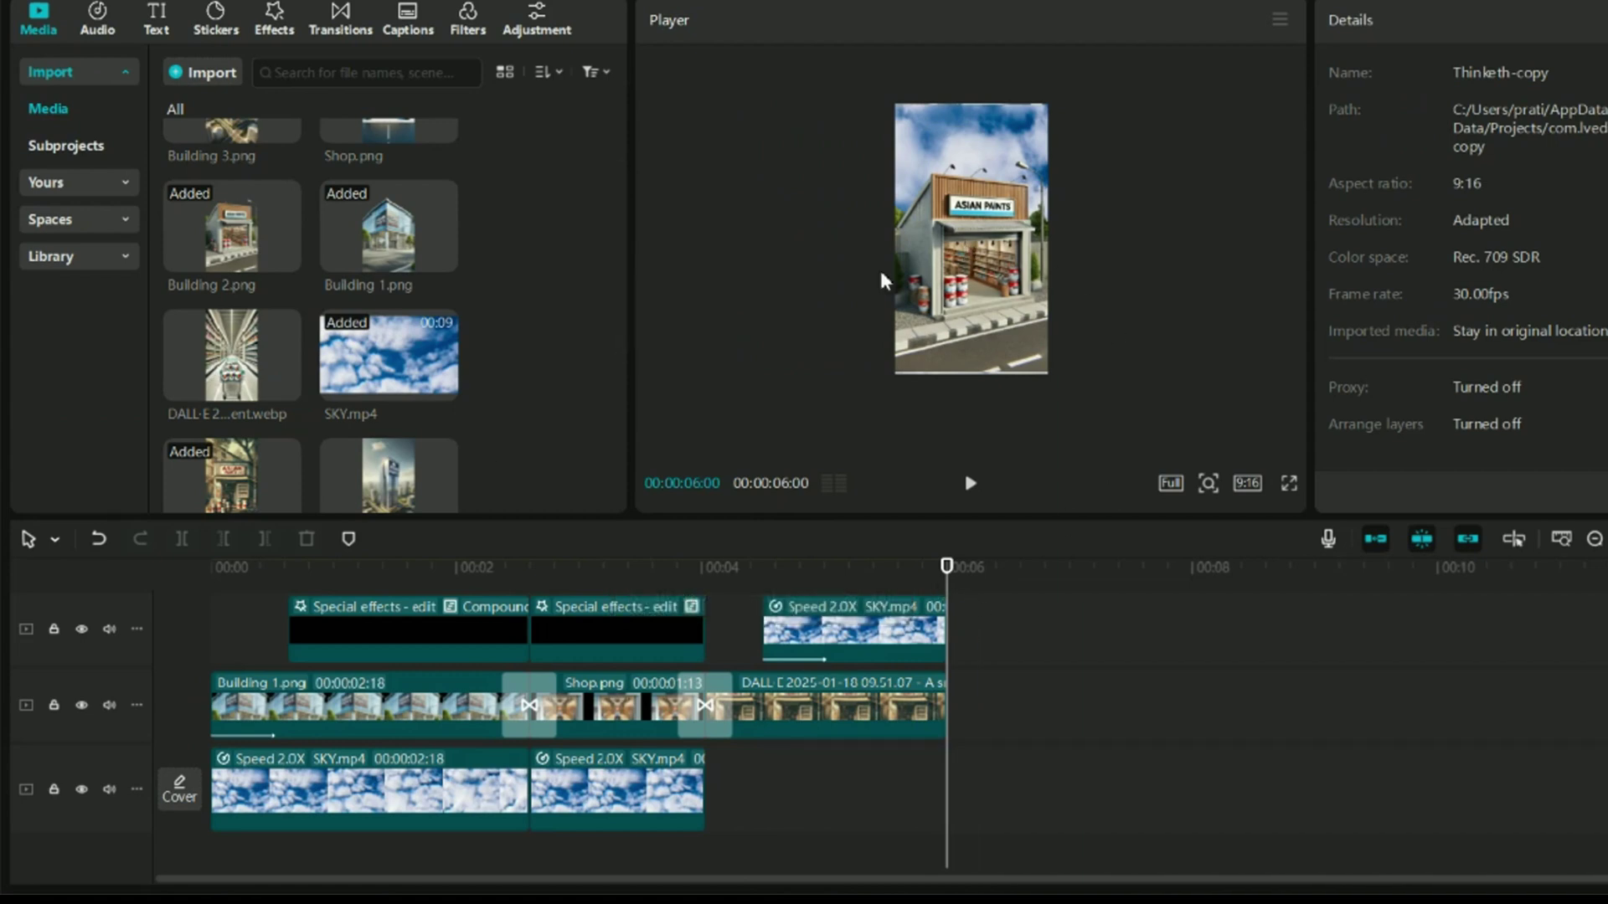
{"action": "scroll", "coordinate": [285, 385], "scroll_direction": "down", "scroll_amount": 2}
{"action": "left_click_drag", "start_coordinate": [247, 251], "coordinate": [963, 703]}
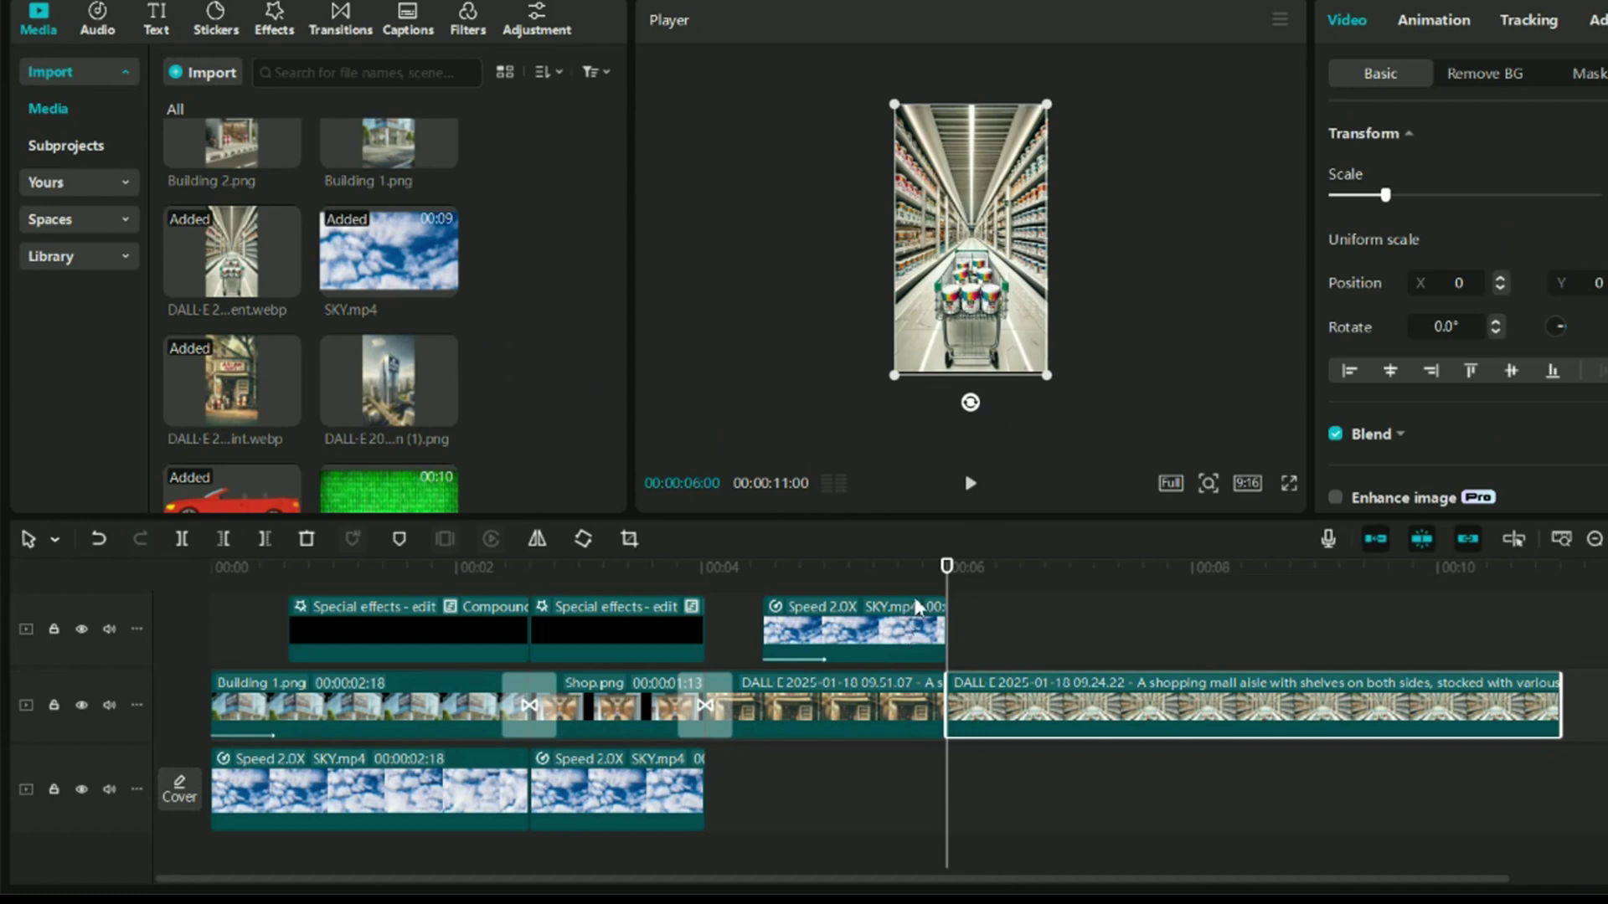
{"action": "left_click", "coordinate": [335, 28]}
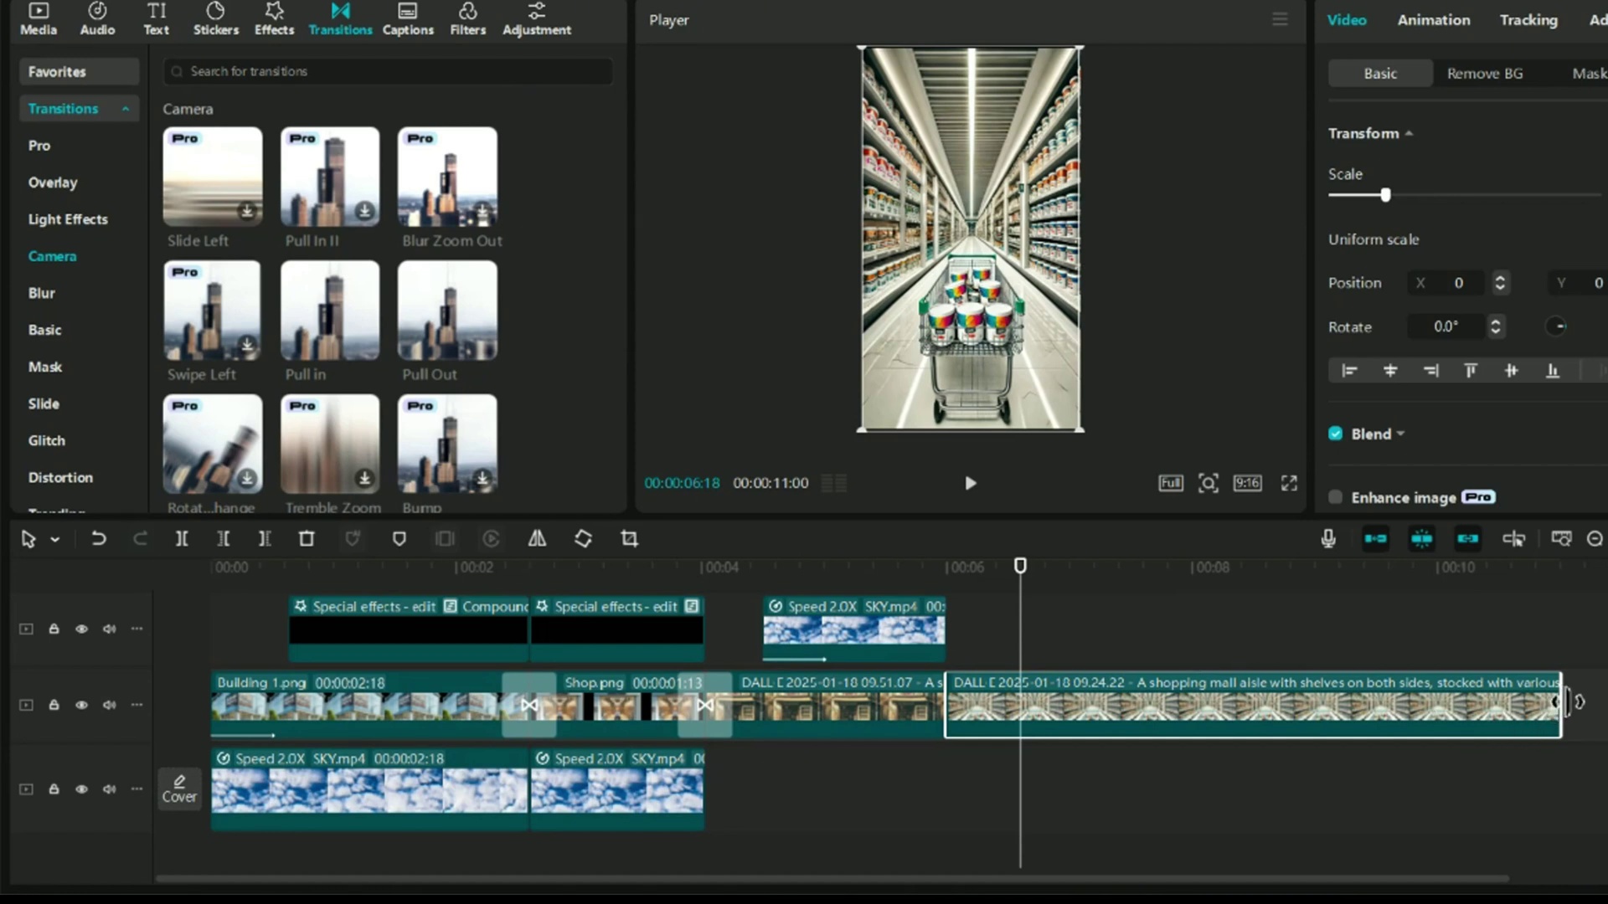
{"action": "left_click_drag", "start_coordinate": [1565, 702], "coordinate": [1198, 702]}
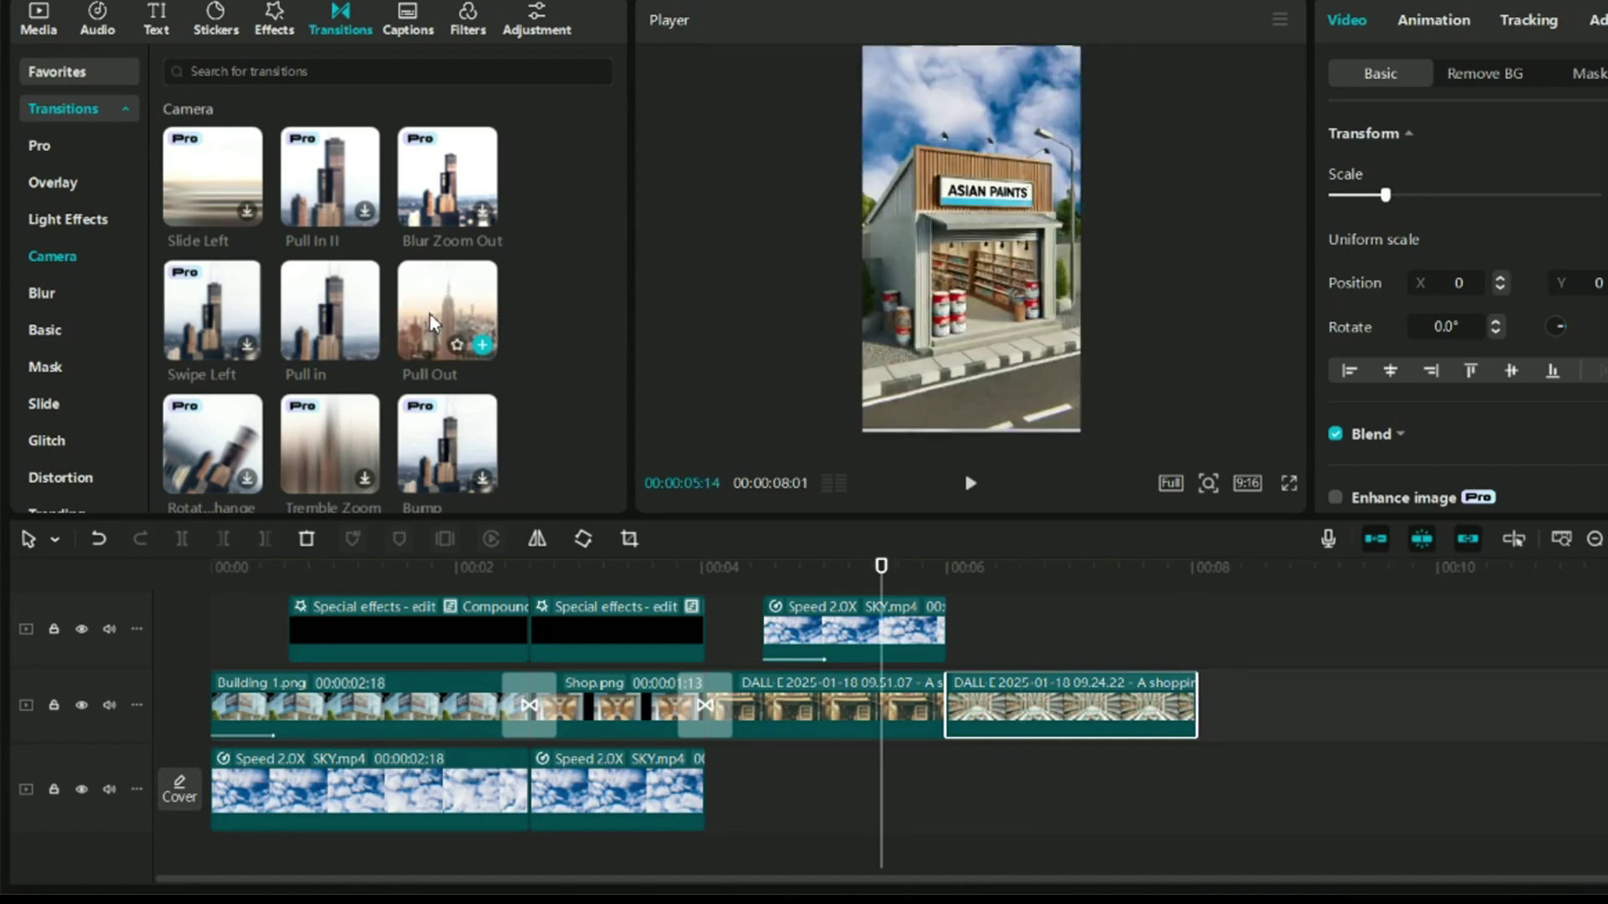
Put the Pull Out camera transition between the old shop and mall aisle clips and preview it
{"action": "mouse_move", "coordinate": [430, 322]}
{"action": "left_mouse_down"}
{"action": "mouse_move", "coordinate": [465, 303]}
{"action": "mouse_move", "coordinate": [838, 694]}
{"action": "mouse_move", "coordinate": [947, 706]}
{"action": "mouse_move", "coordinate": [919, 712]}
{"action": "left_mouse_up"}
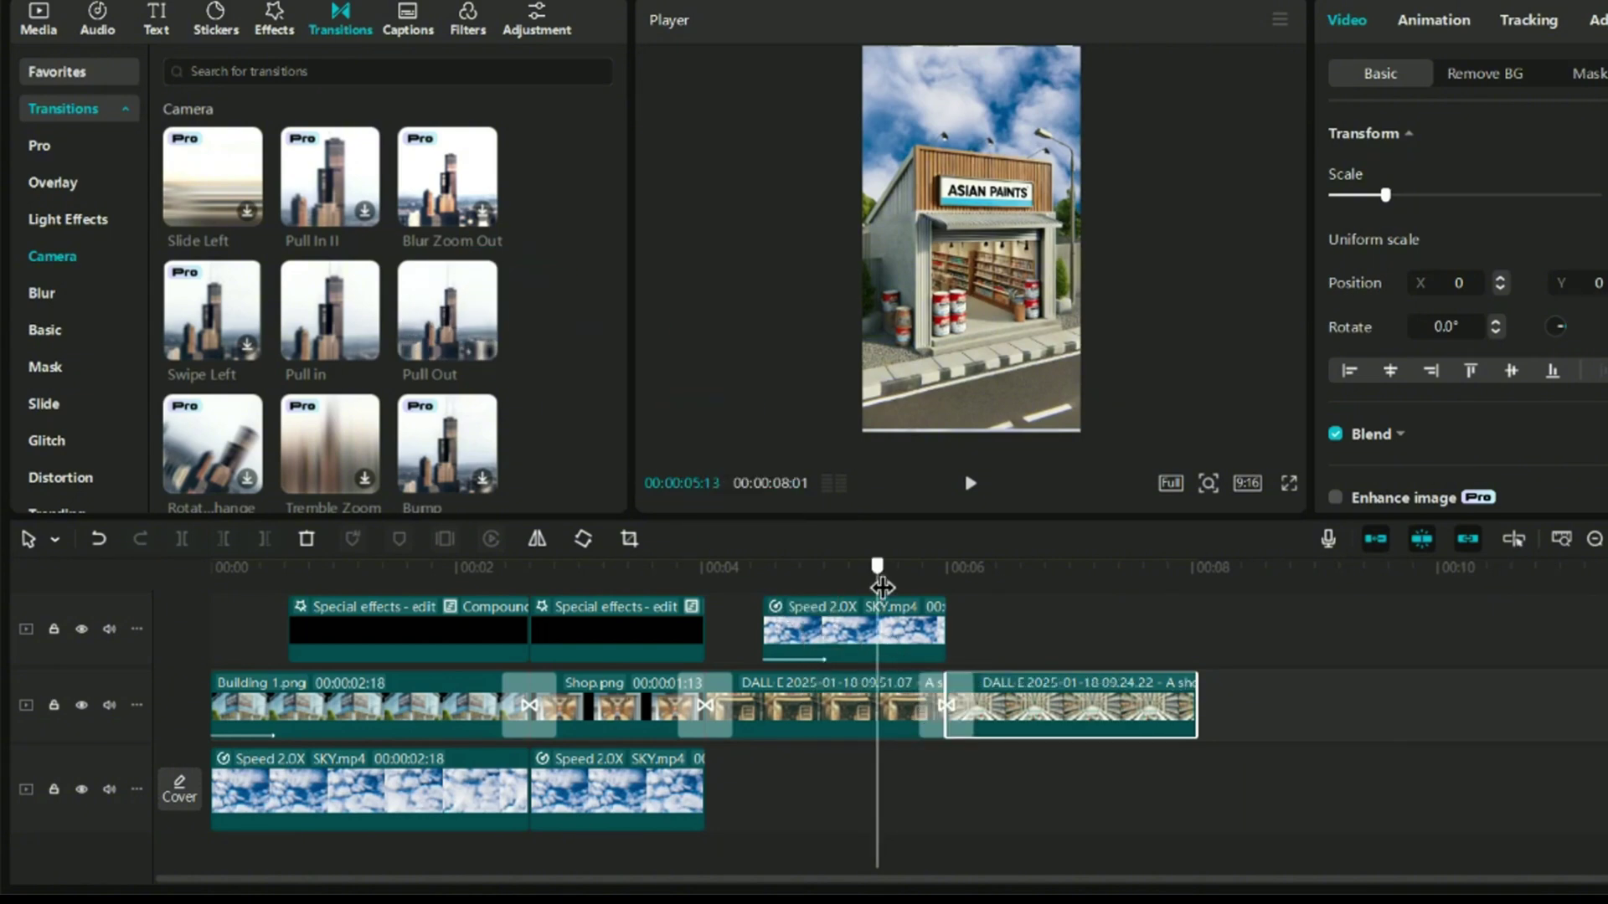
{"action": "left_click", "coordinate": [816, 574]}
{"action": "key", "text": "space"}
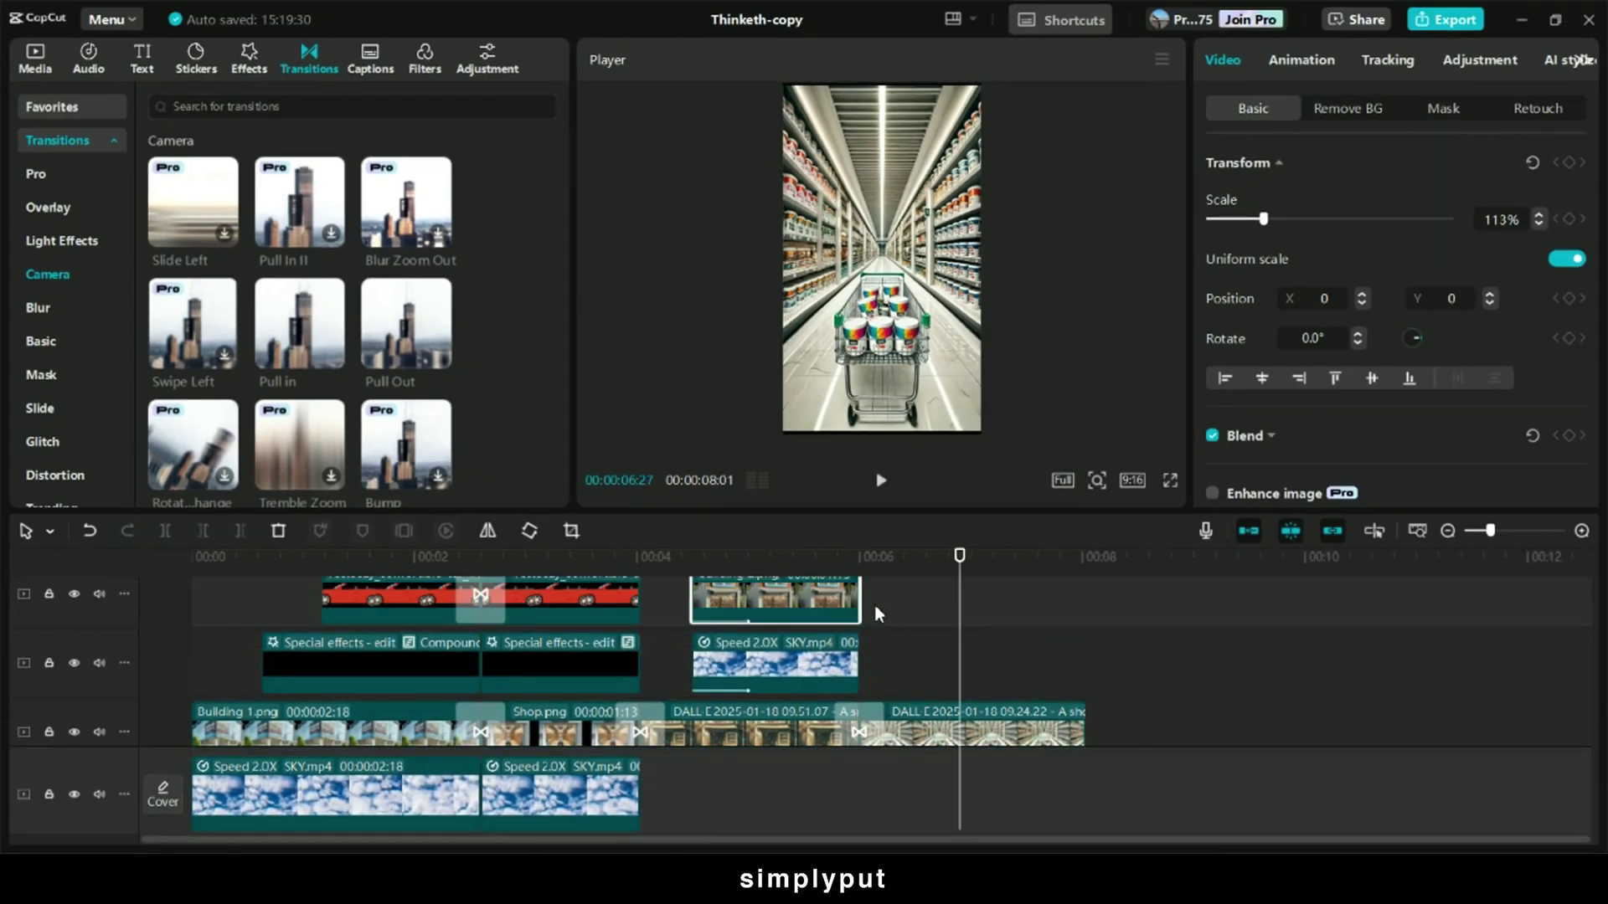
Animate the Building 2.png clip with a transform keyframe at 00:00:04:21 and a scale of 127% at 00:00:05:27, and preview the zoom
{"action": "left_click", "coordinate": [747, 556]}
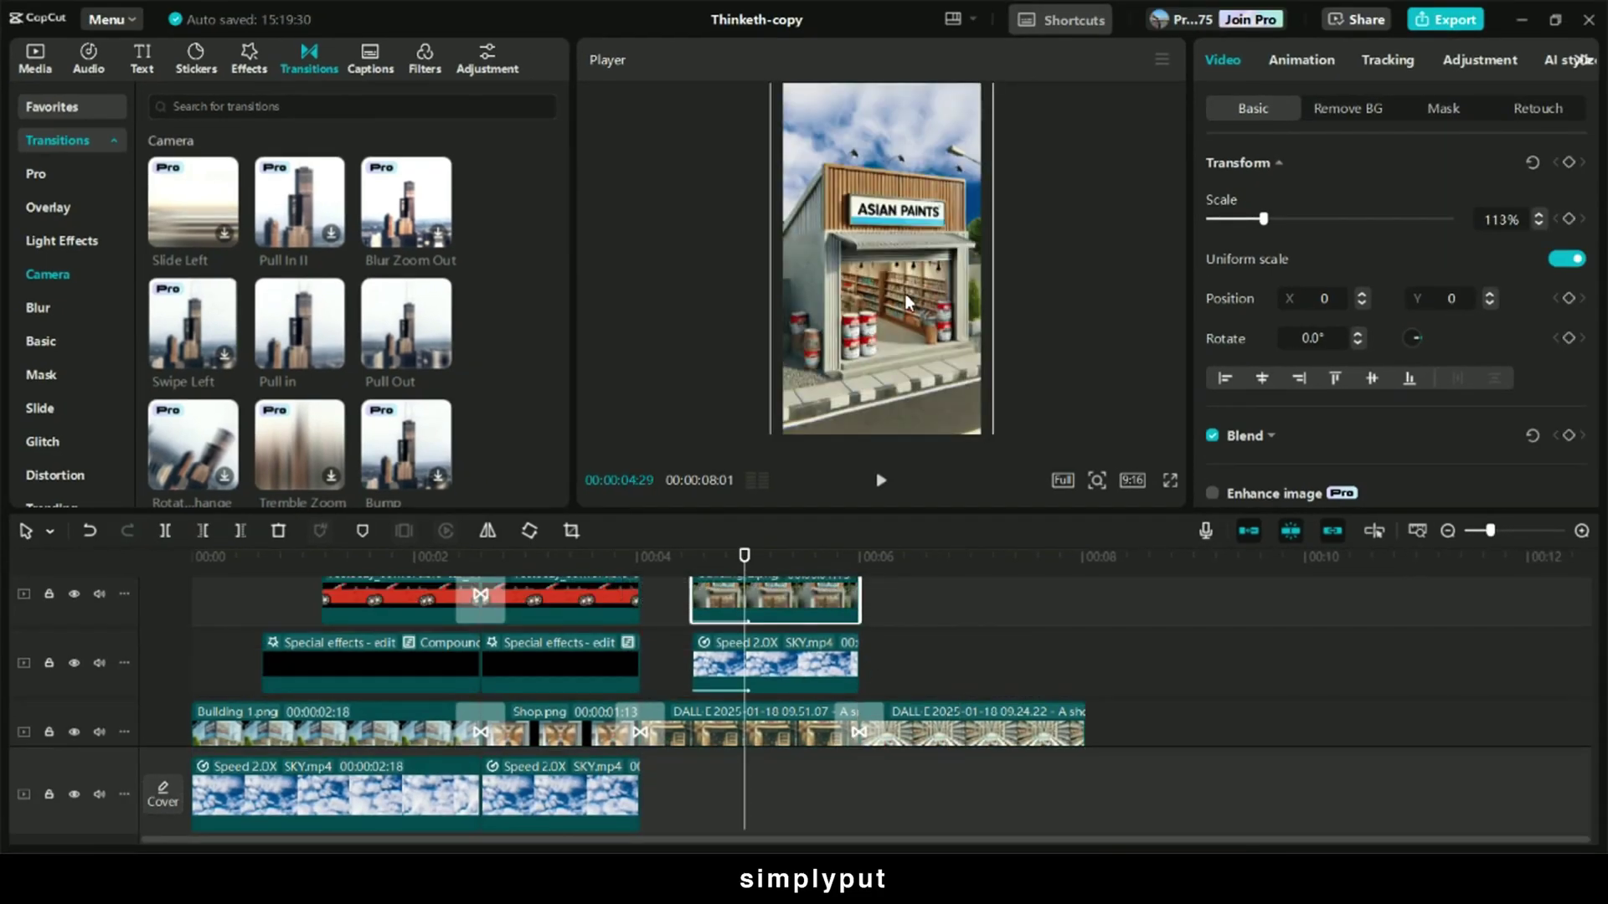
{"action": "left_click_drag", "start_coordinate": [751, 566], "coordinate": [714, 558]}
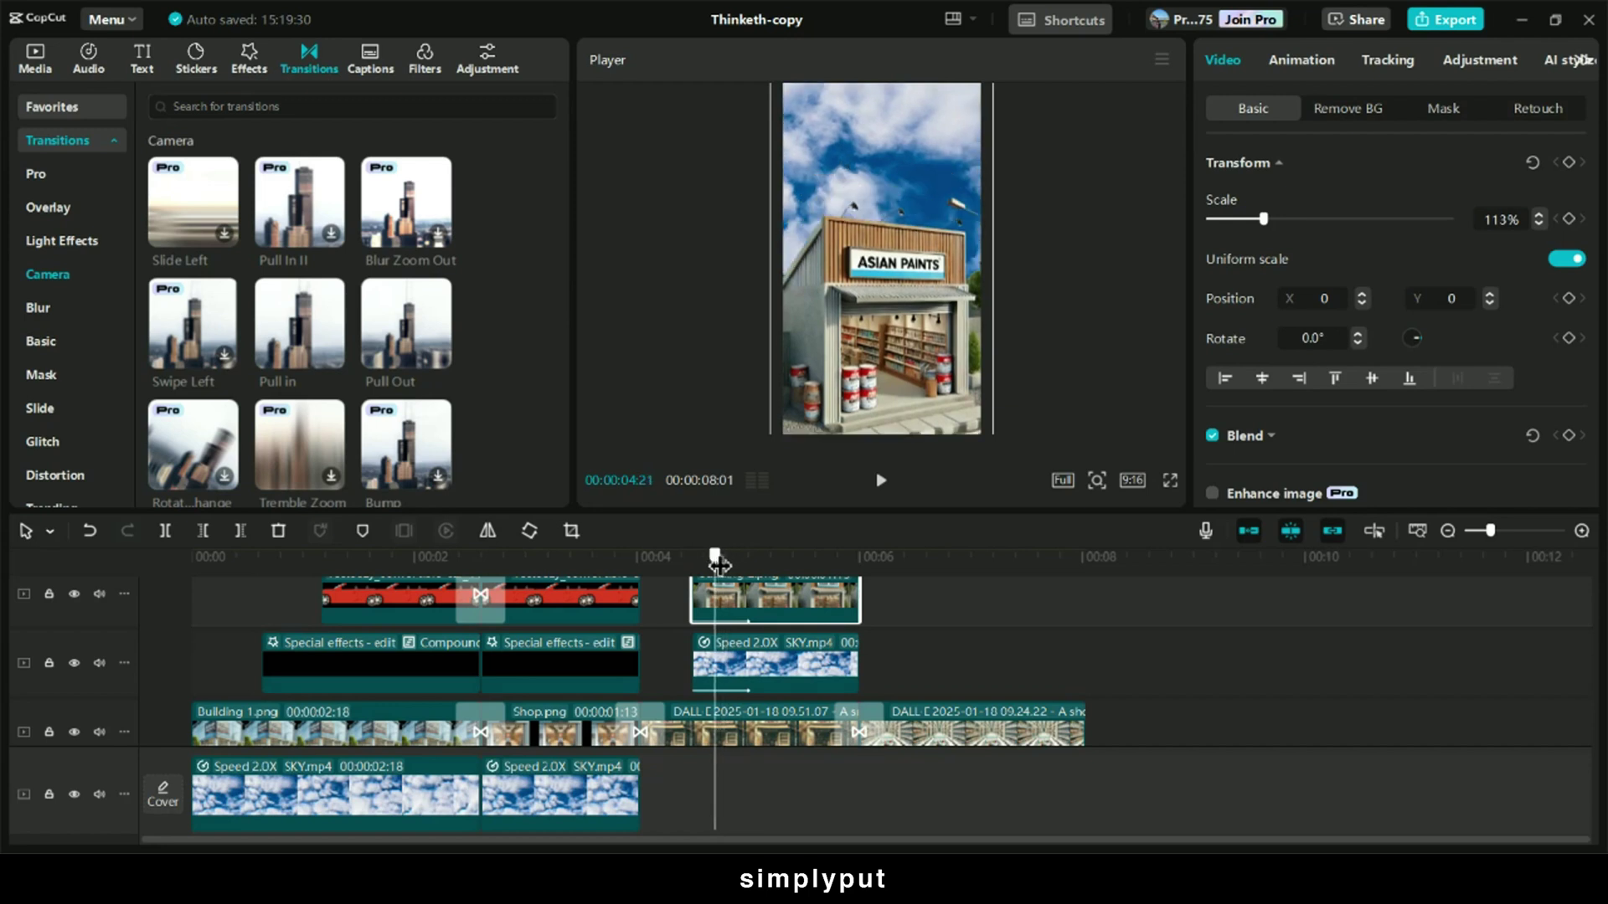
{"action": "left_click", "coordinate": [1570, 164]}
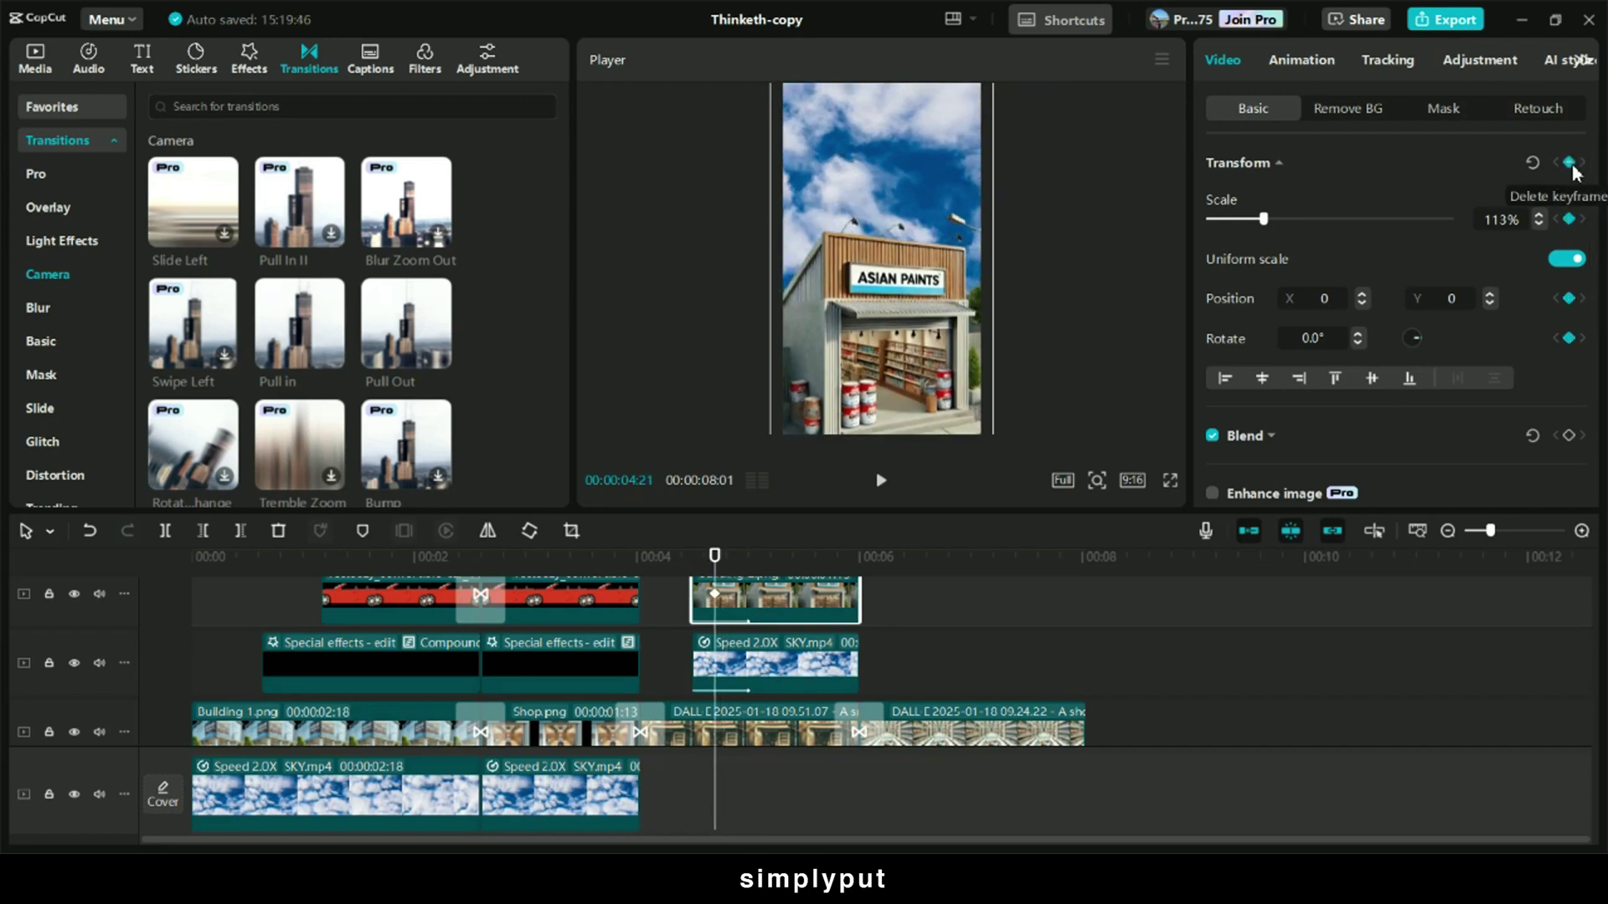
{"action": "left_click", "coordinate": [847, 557]}
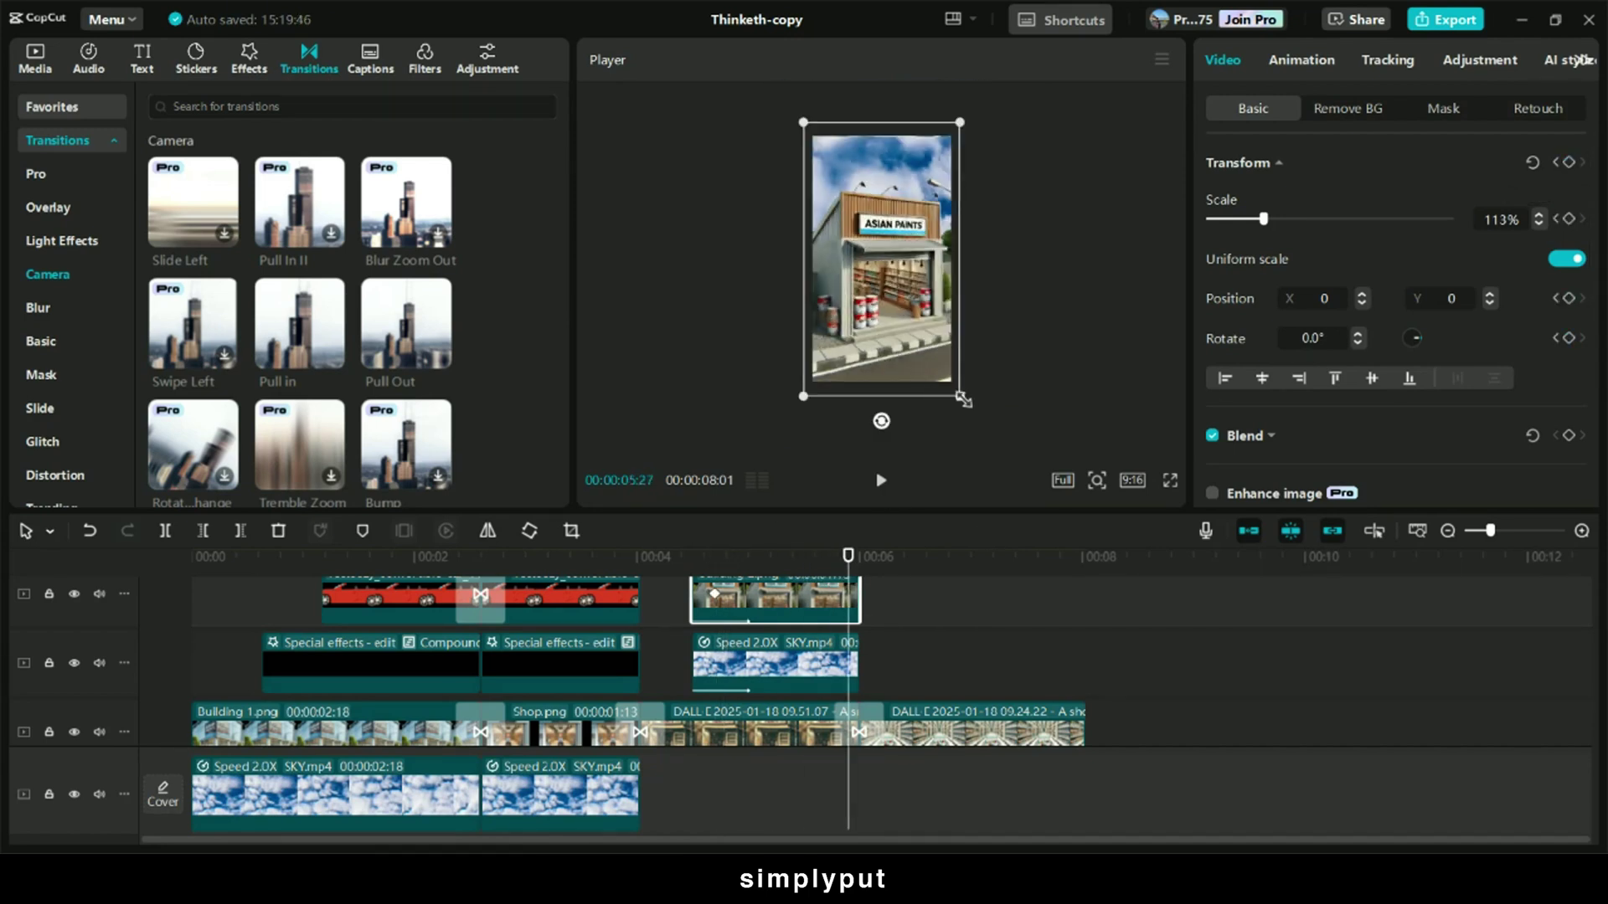
{"action": "left_click_drag", "start_coordinate": [963, 401], "coordinate": [975, 416]}
{"action": "left_click", "coordinate": [683, 561]}
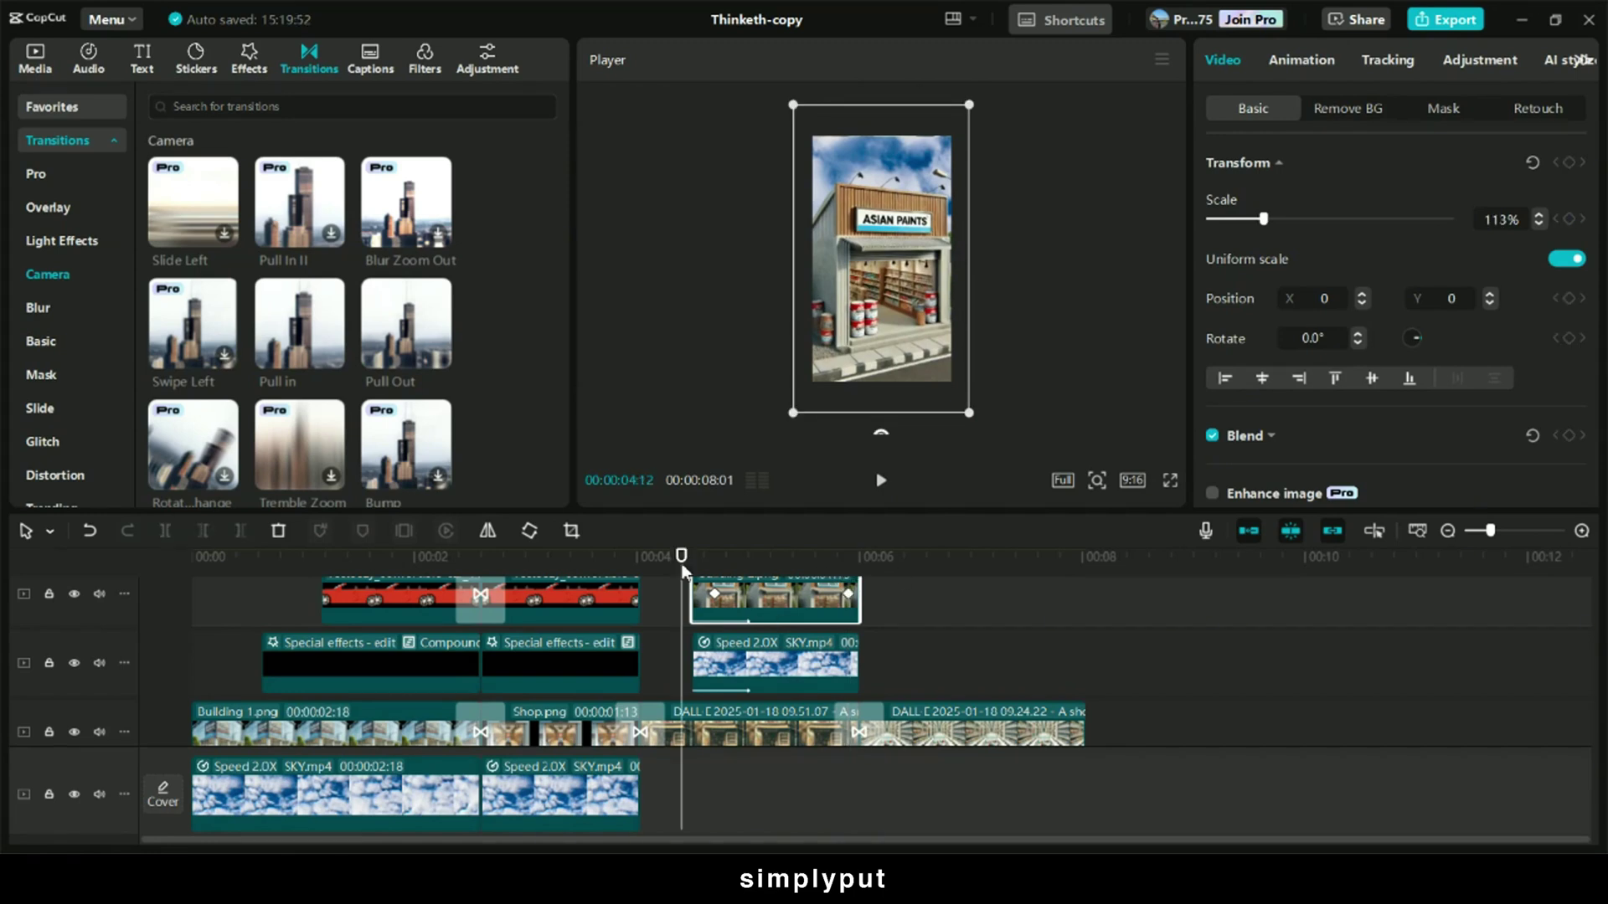
{"action": "key", "text": "space"}
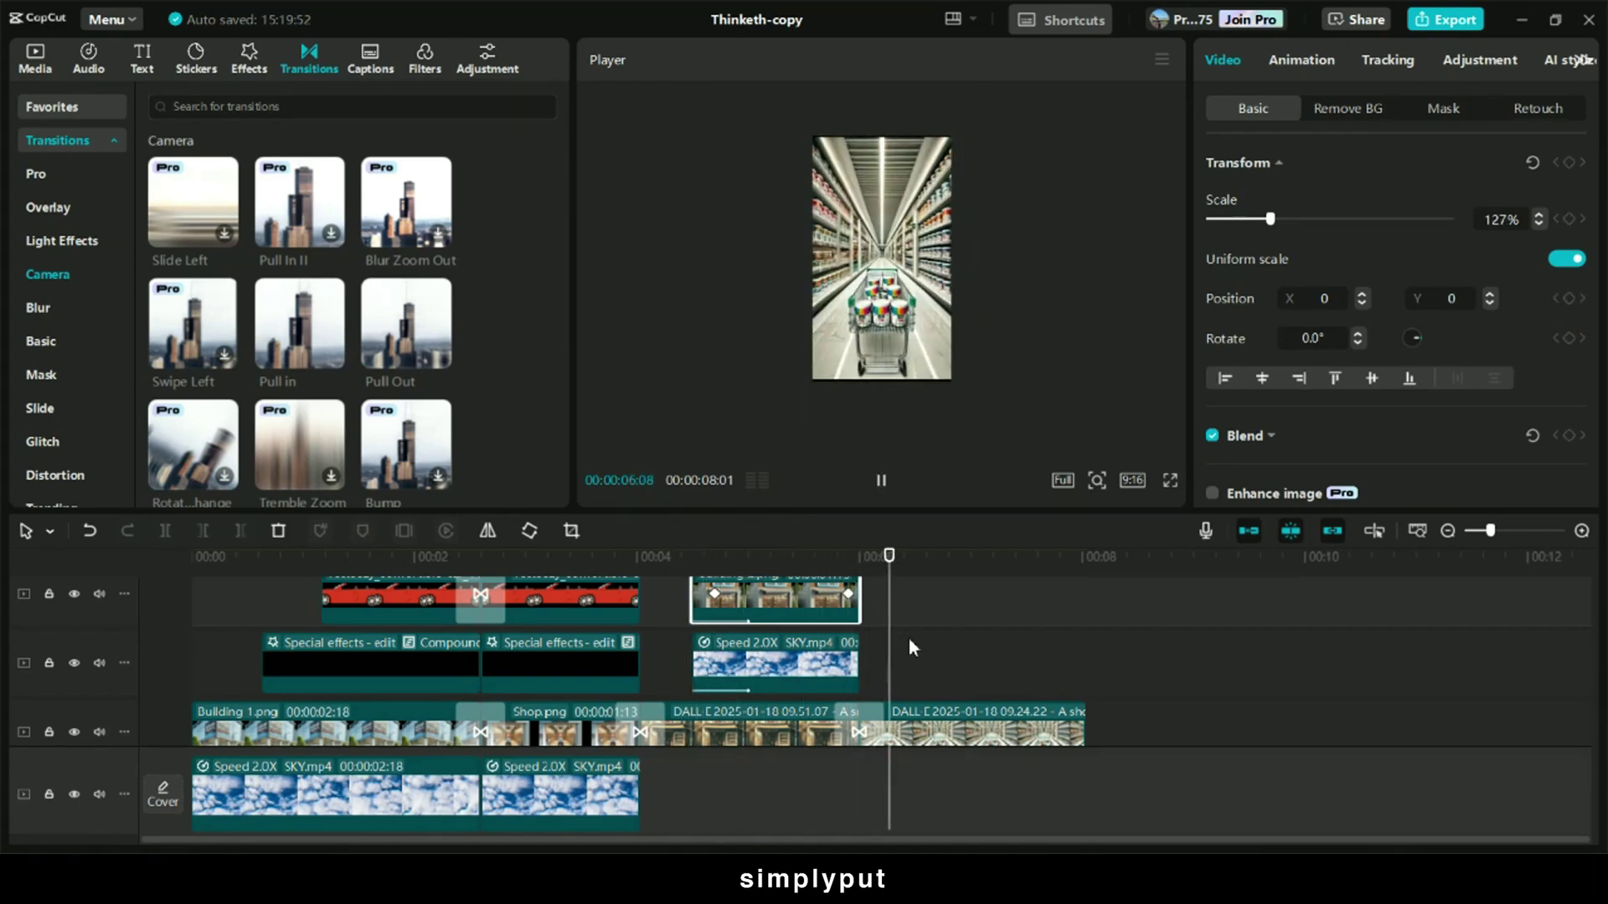
{"action": "key", "text": "space"}
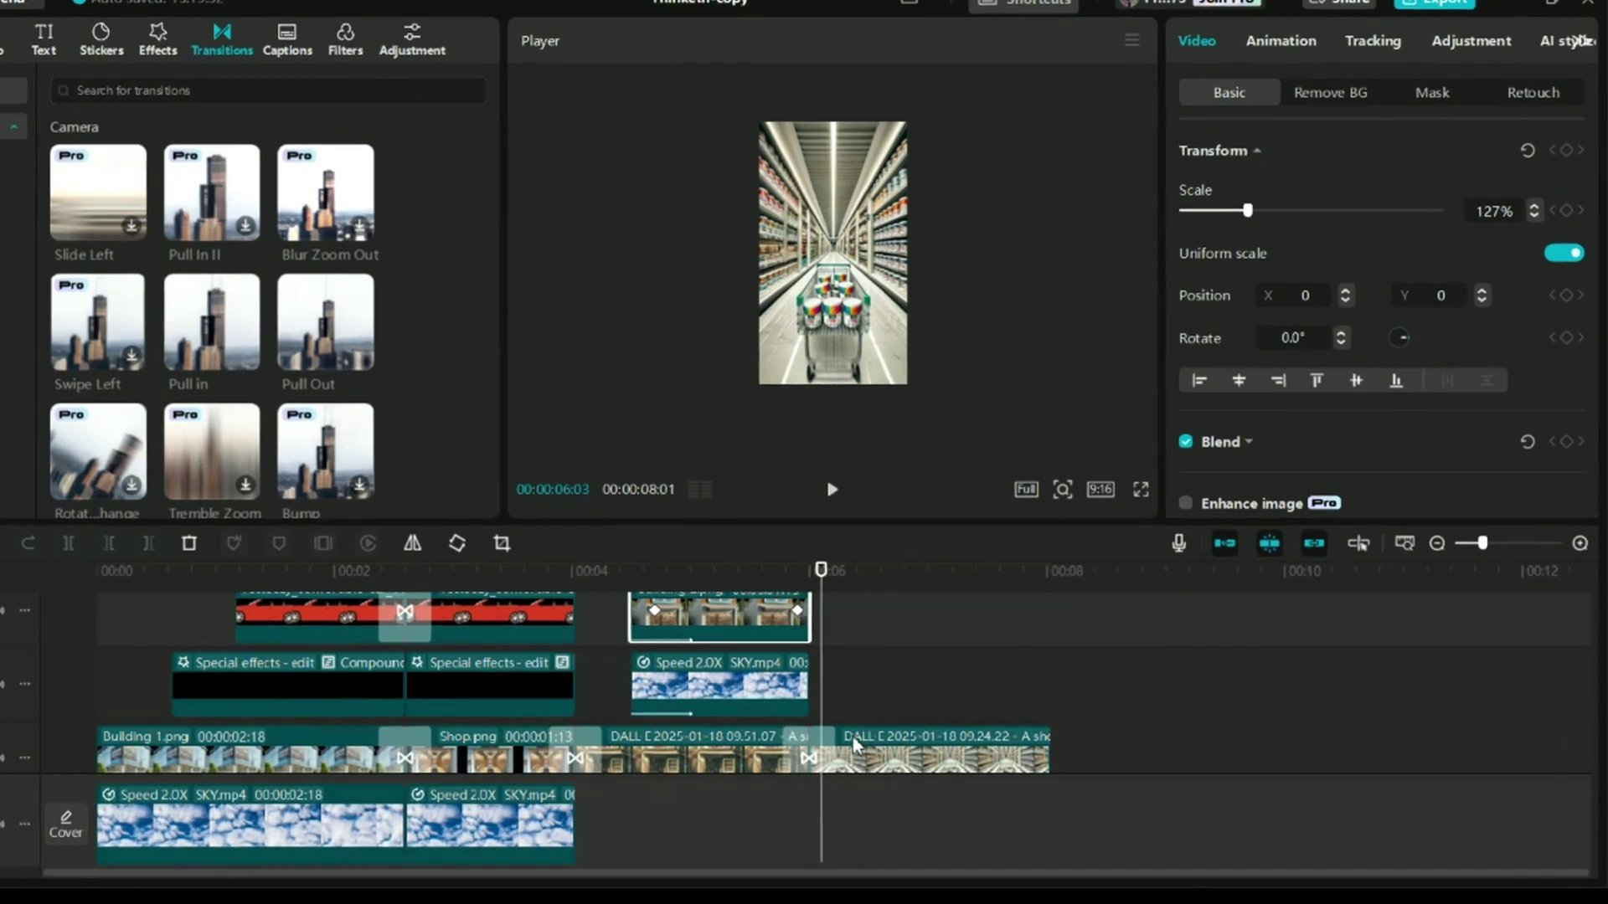
Add a transform keyframe to the mall aisle clip at 00:00:06:03 with scale 223% and vertical position -2282
{"action": "left_click", "coordinate": [921, 708]}
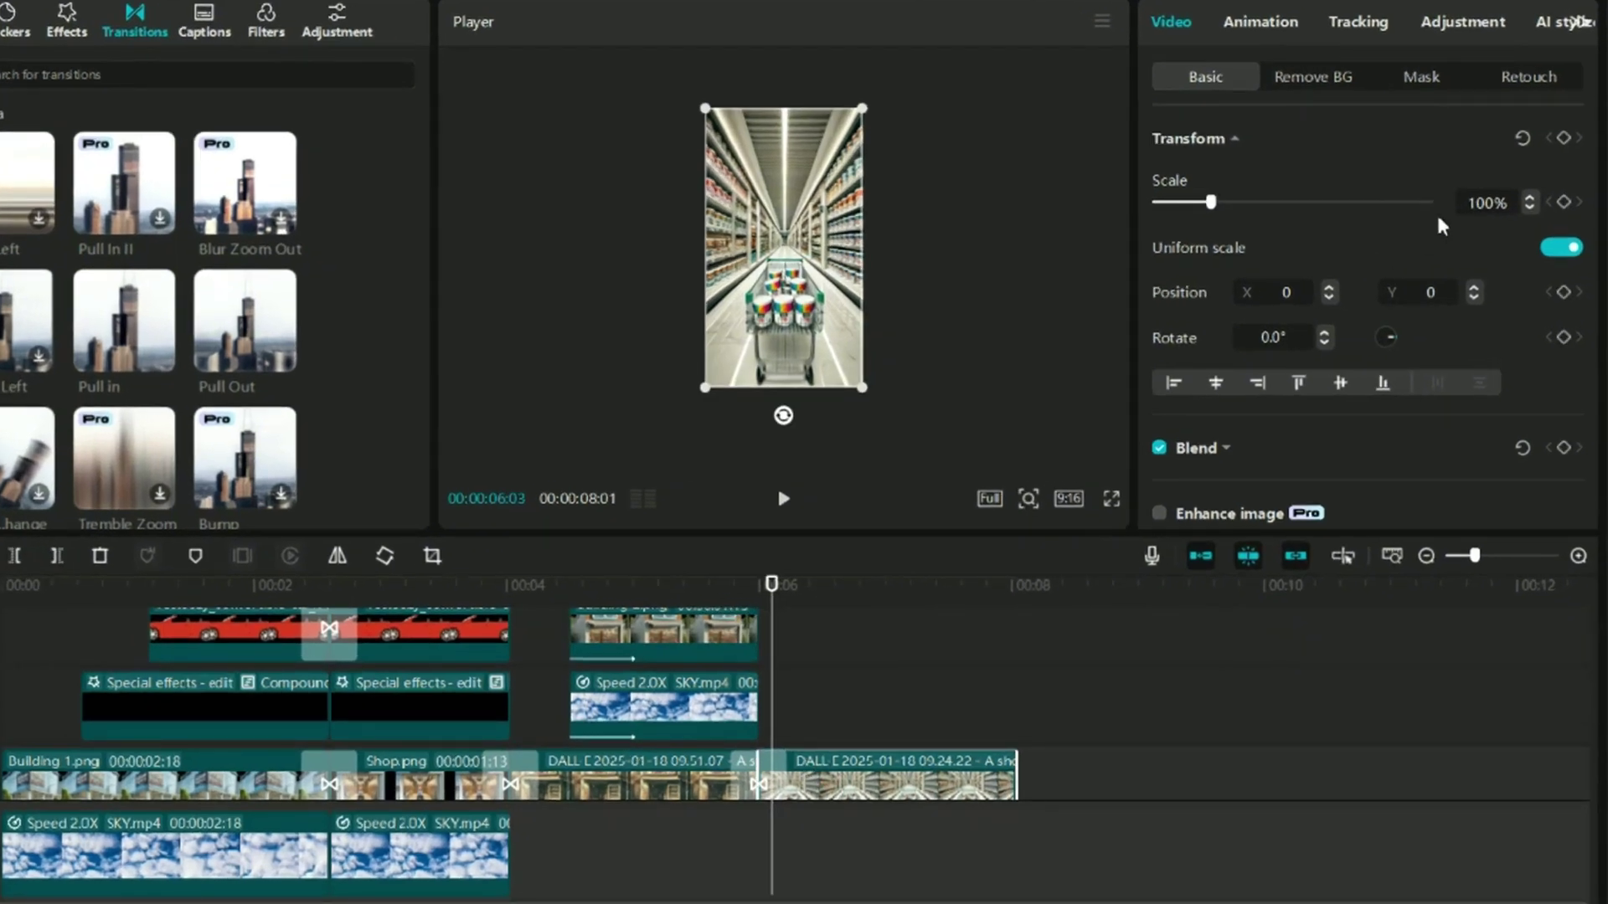
{"action": "left_click", "coordinate": [1564, 139]}
{"action": "scroll", "coordinate": [765, 792], "scroll_direction": "up", "scroll_amount": 2}
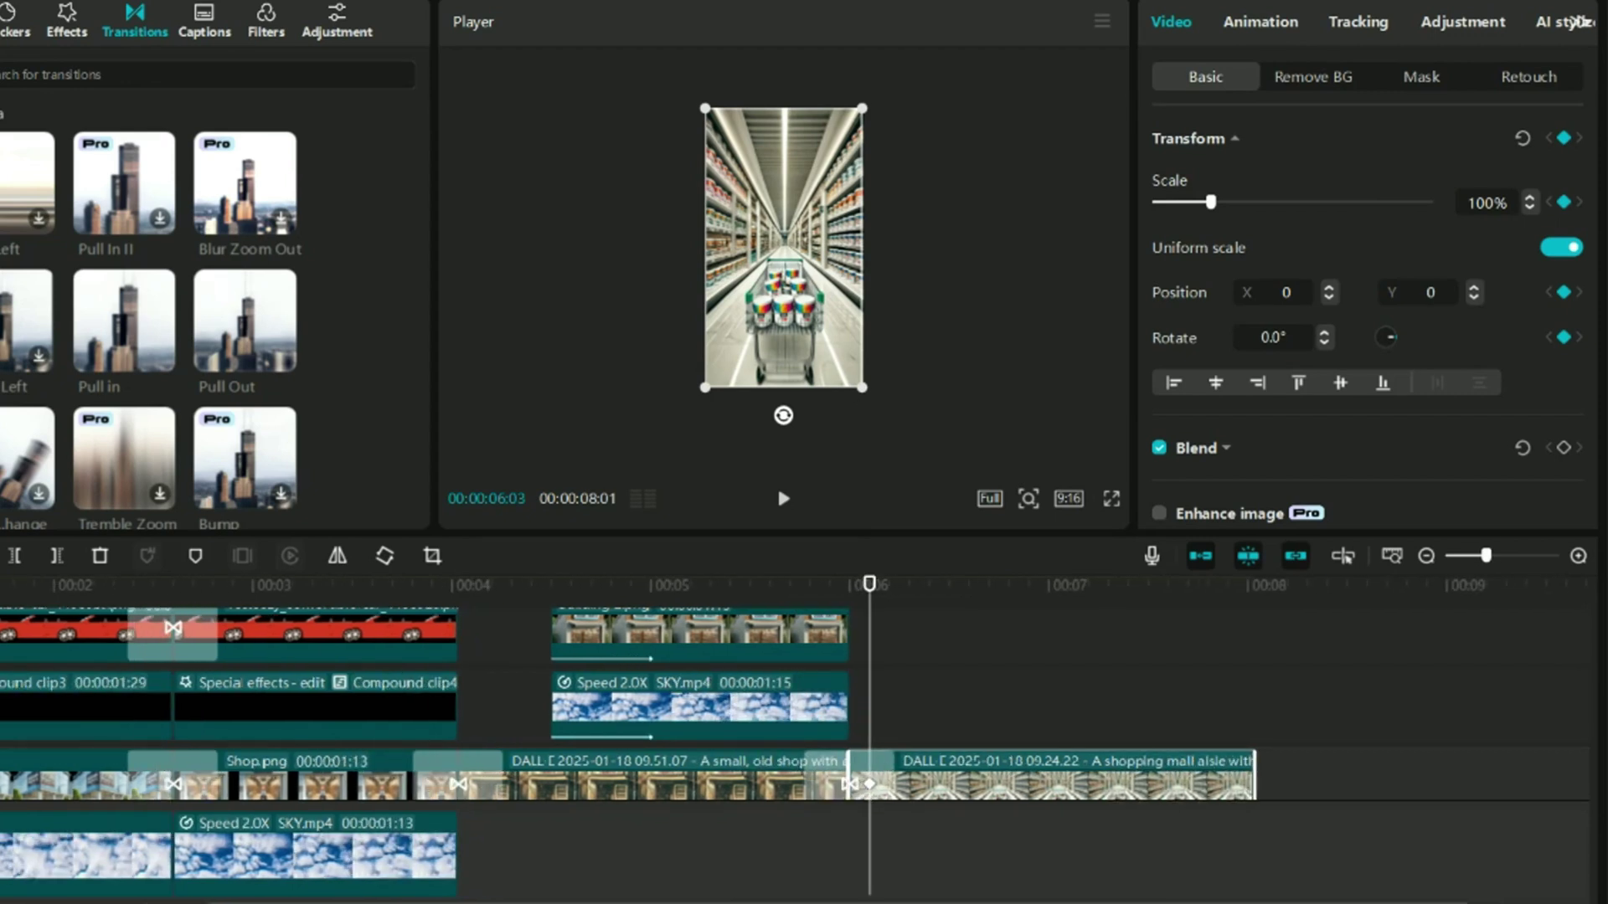
{"action": "left_click_drag", "start_coordinate": [862, 388], "coordinate": [1123, 570]}
{"action": "left_click_drag", "start_coordinate": [811, 243], "coordinate": [811, 416]}
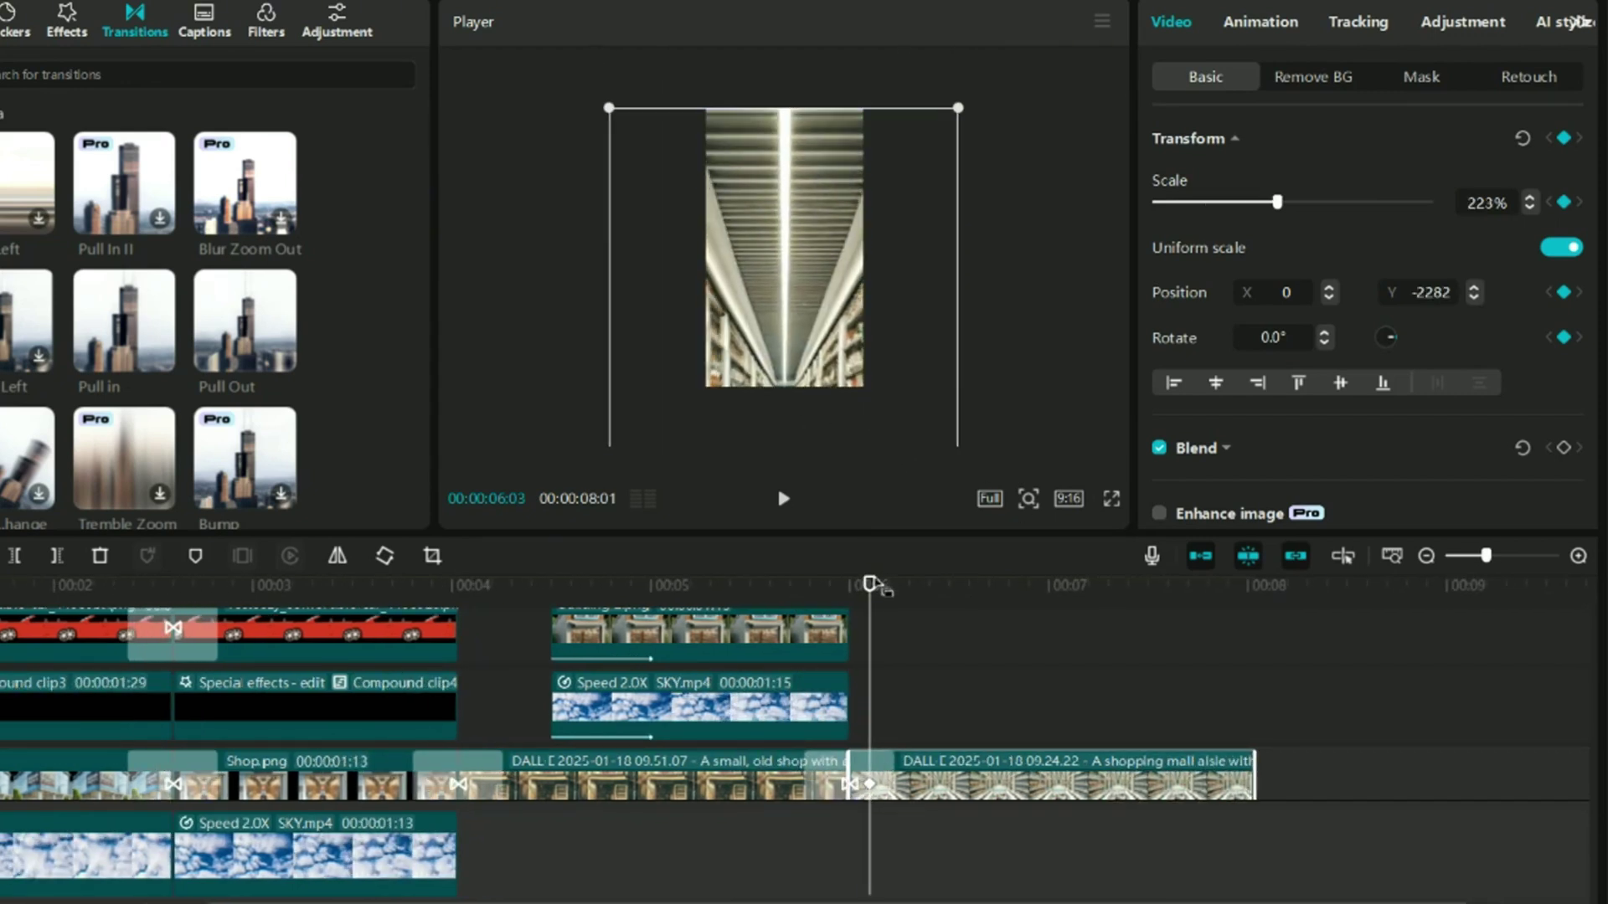
Add a second transform keyframe to the mall aisle clip at 00:00:07:19 with scale 151% and vertical position 241, and preview the move
{"action": "left_click_drag", "start_coordinate": [871, 583], "coordinate": [1176, 630]}
{"action": "left_click", "coordinate": [1564, 139]}
{"action": "left_click_drag", "start_coordinate": [957, 109], "coordinate": [837, 205]}
{"action": "left_click_drag", "start_coordinate": [829, 360], "coordinate": [833, 176]}
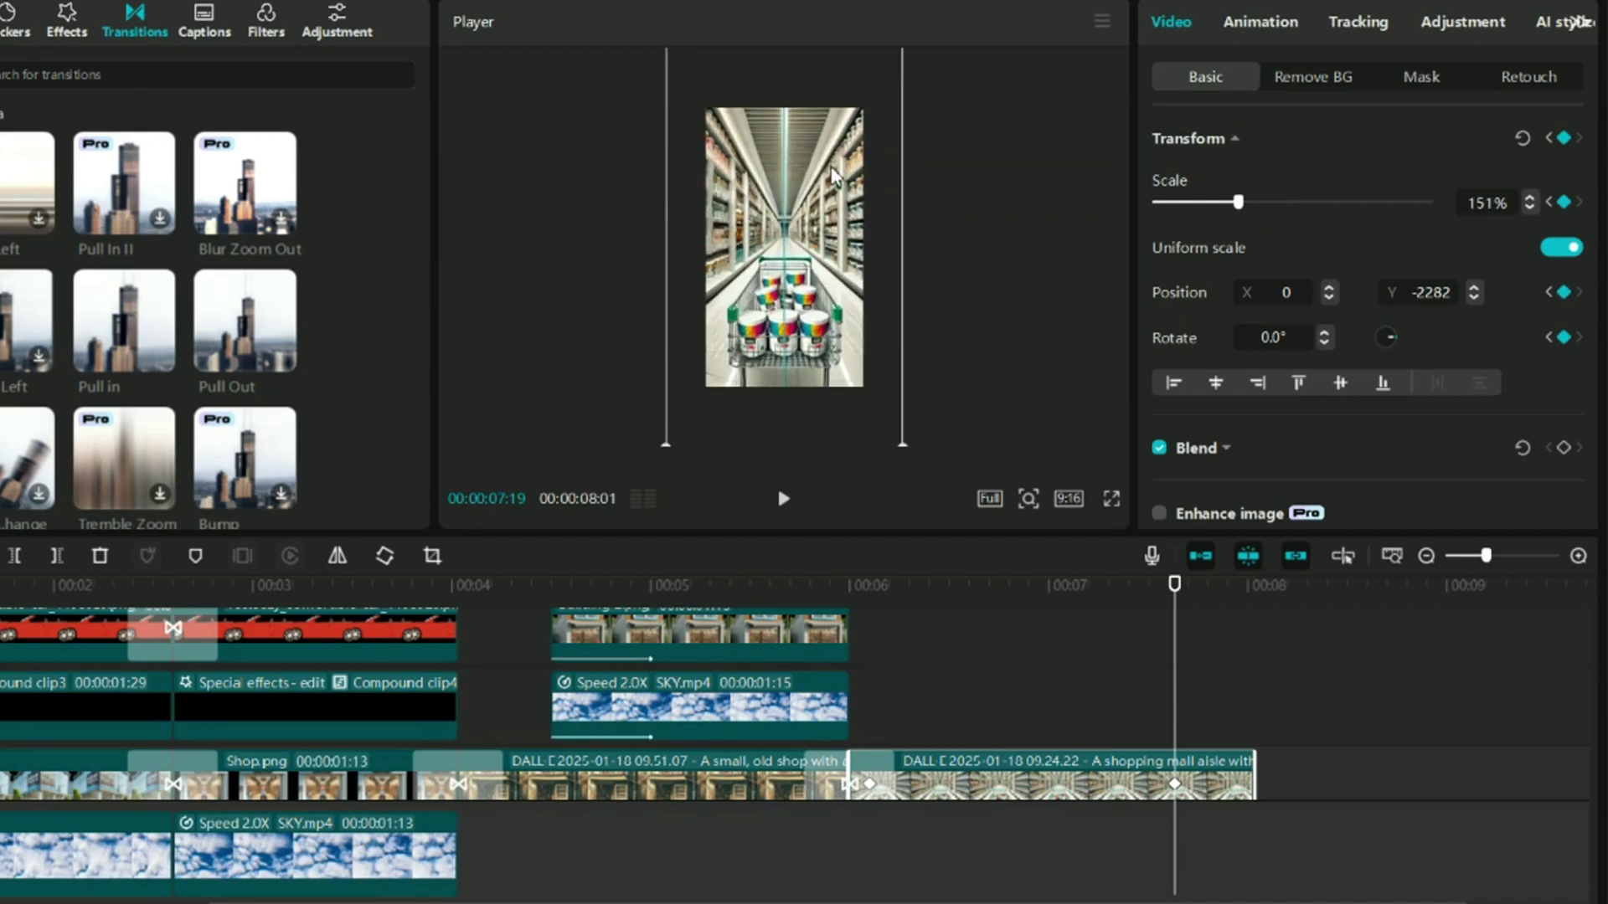
{"action": "left_click", "coordinate": [833, 583]}
{"action": "key", "text": "space"}
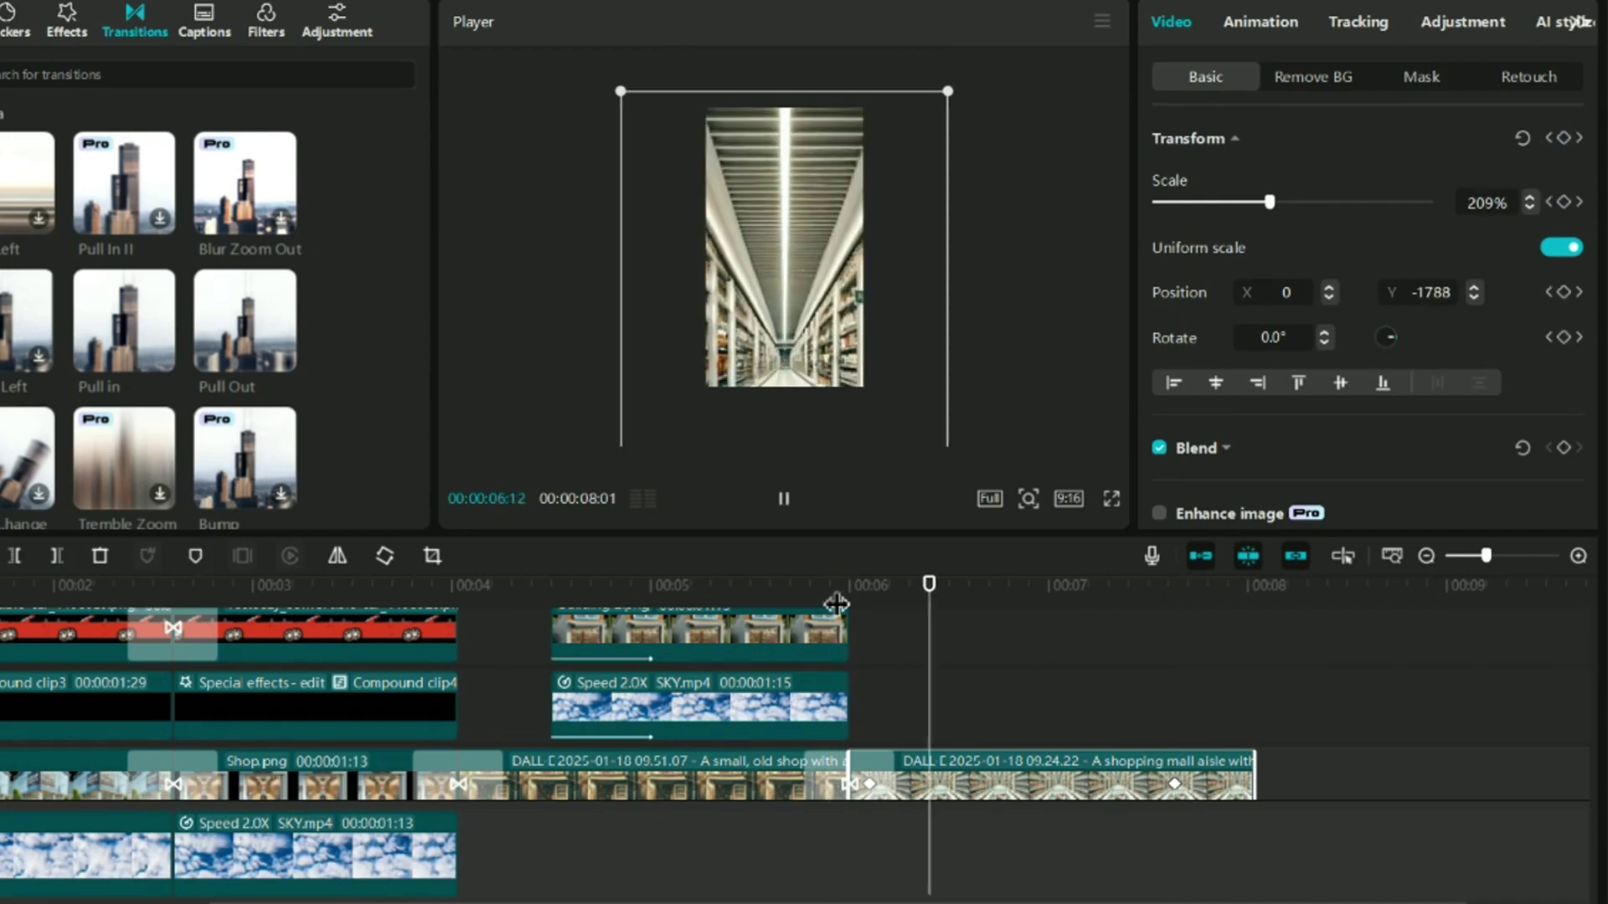
{"action": "key", "text": "space"}
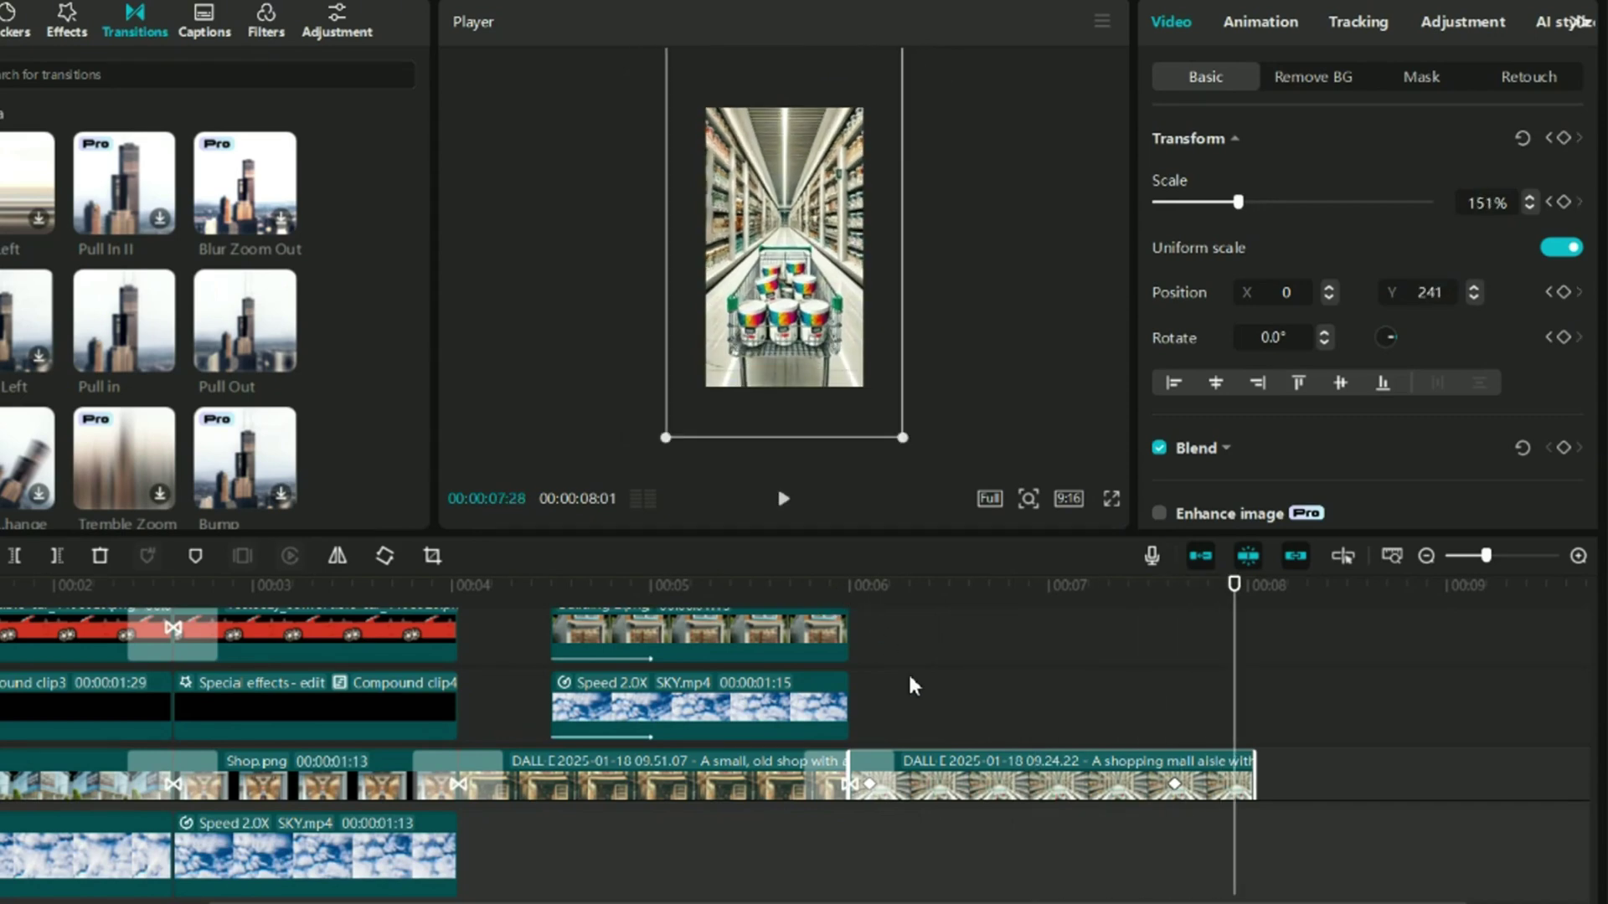
Apply the Rebound Swing video effect to the mall aisle clip, reduce its Size, and preview it
{"action": "left_click", "coordinate": [921, 677]}
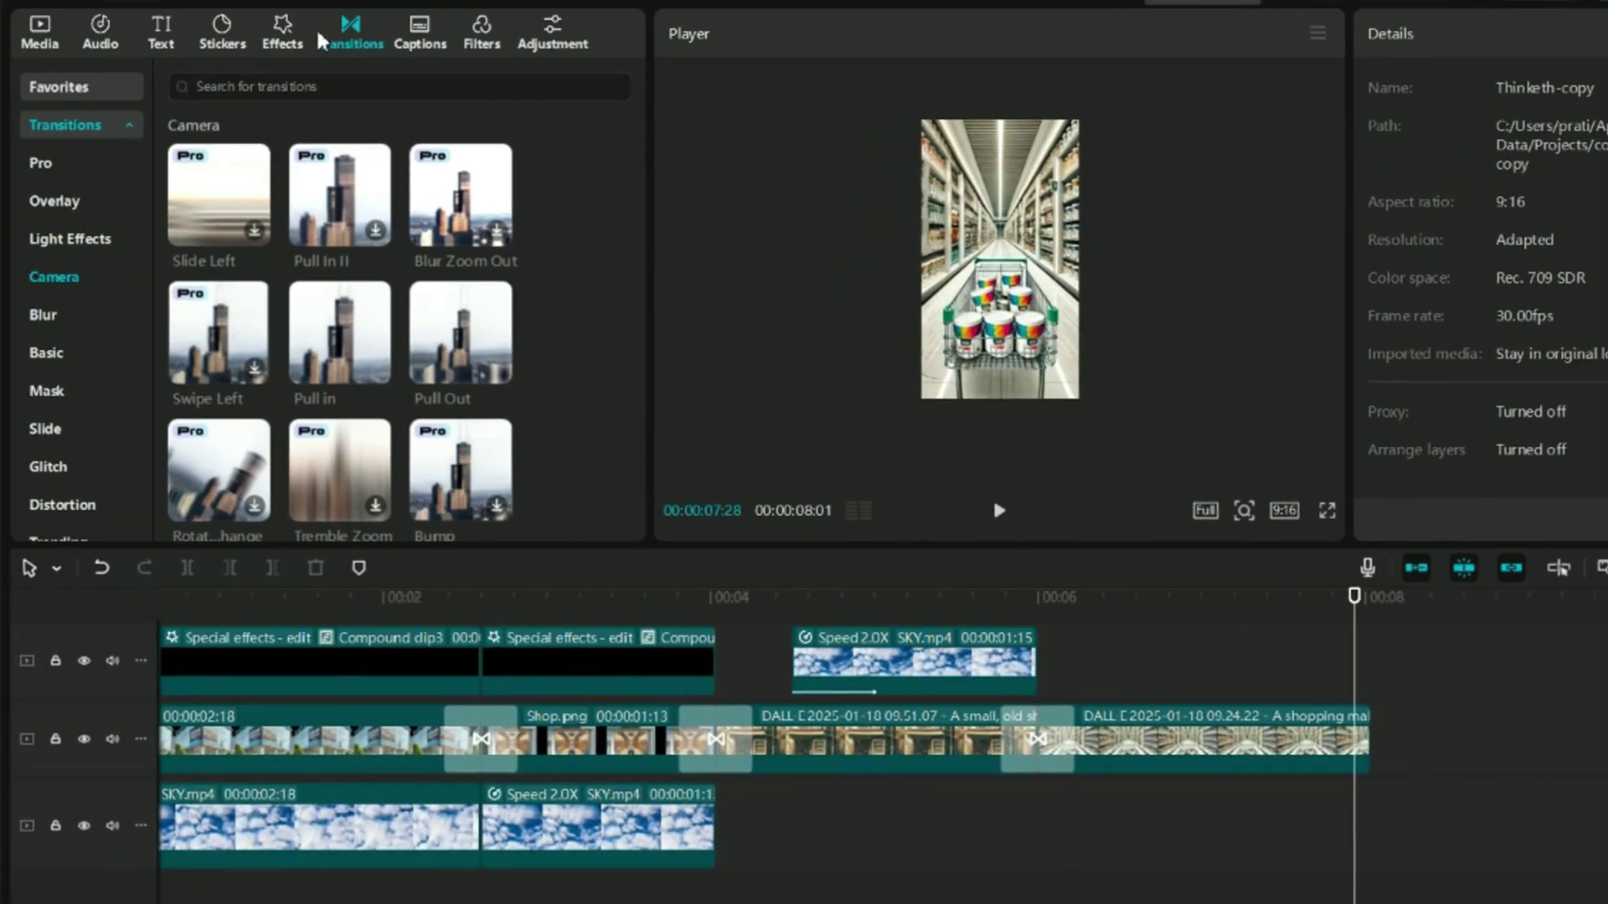
{"action": "left_click", "coordinate": [282, 34]}
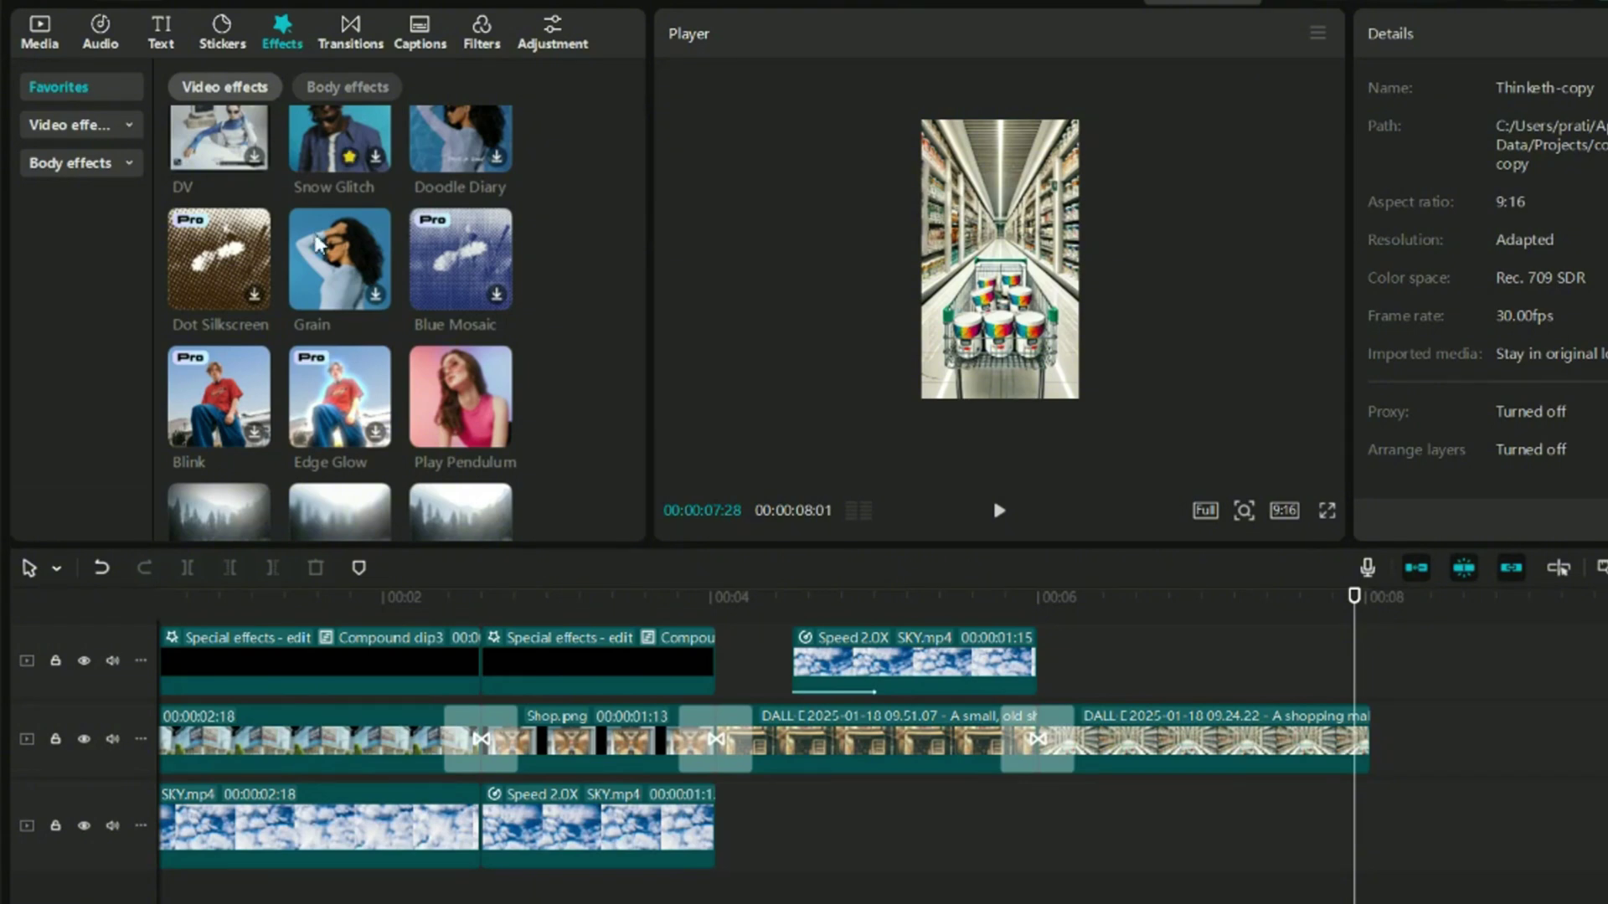
{"action": "scroll", "coordinate": [318, 243], "scroll_direction": "up", "scroll_amount": 4}
{"action": "left_click_drag", "start_coordinate": [340, 167], "coordinate": [1215, 732]}
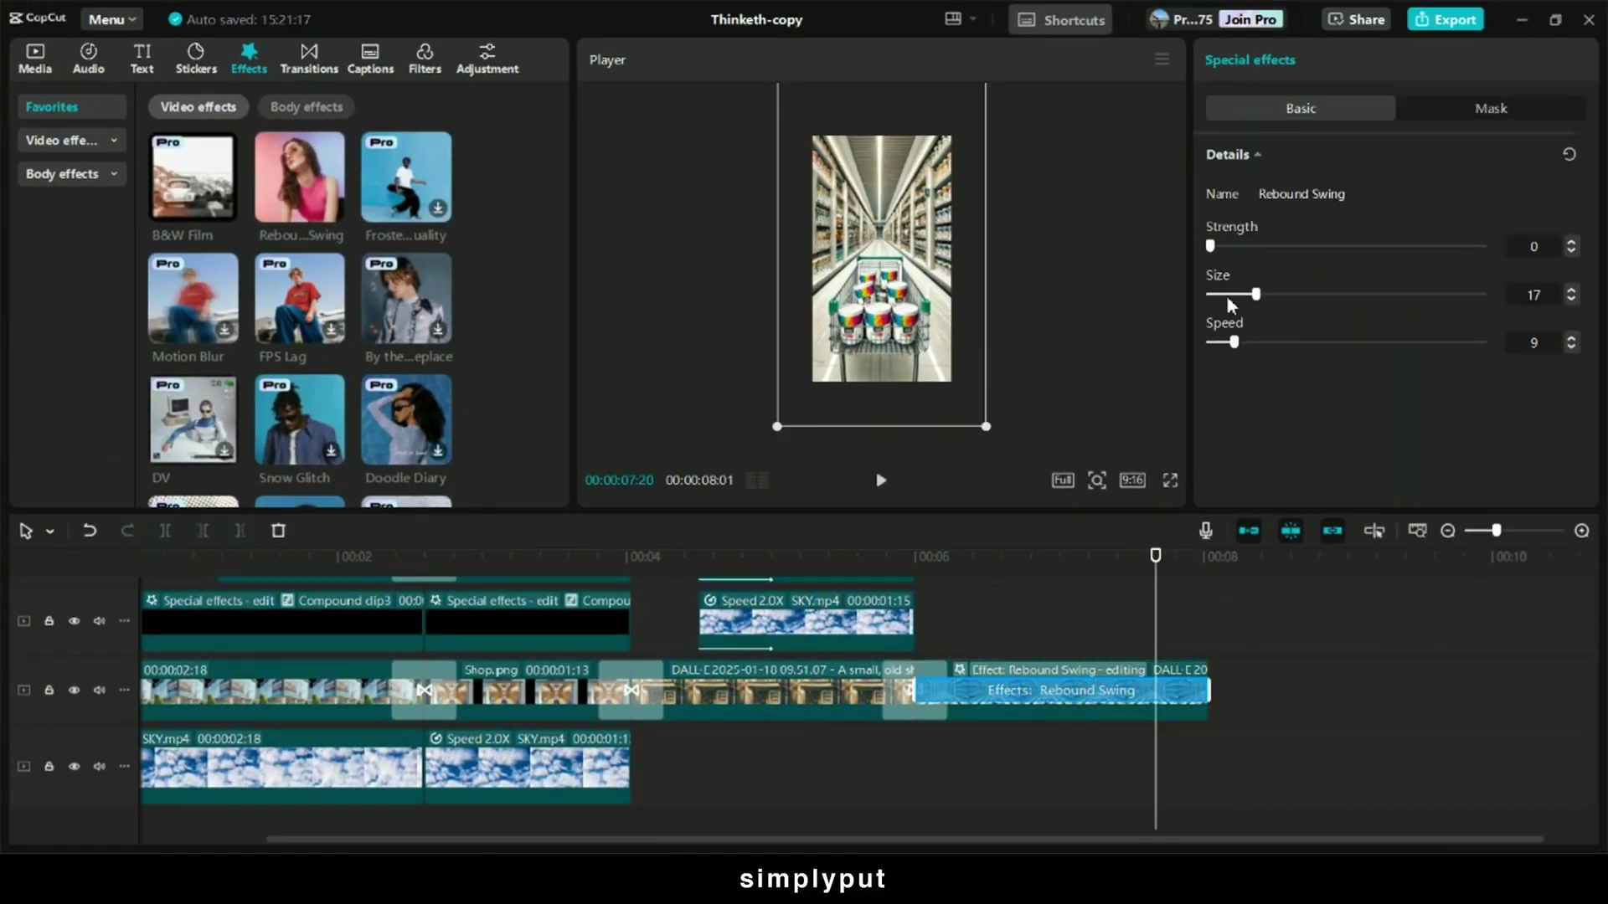
{"action": "left_click", "coordinate": [1227, 295]}
{"action": "left_click", "coordinate": [874, 558]}
{"action": "key", "text": "space"}
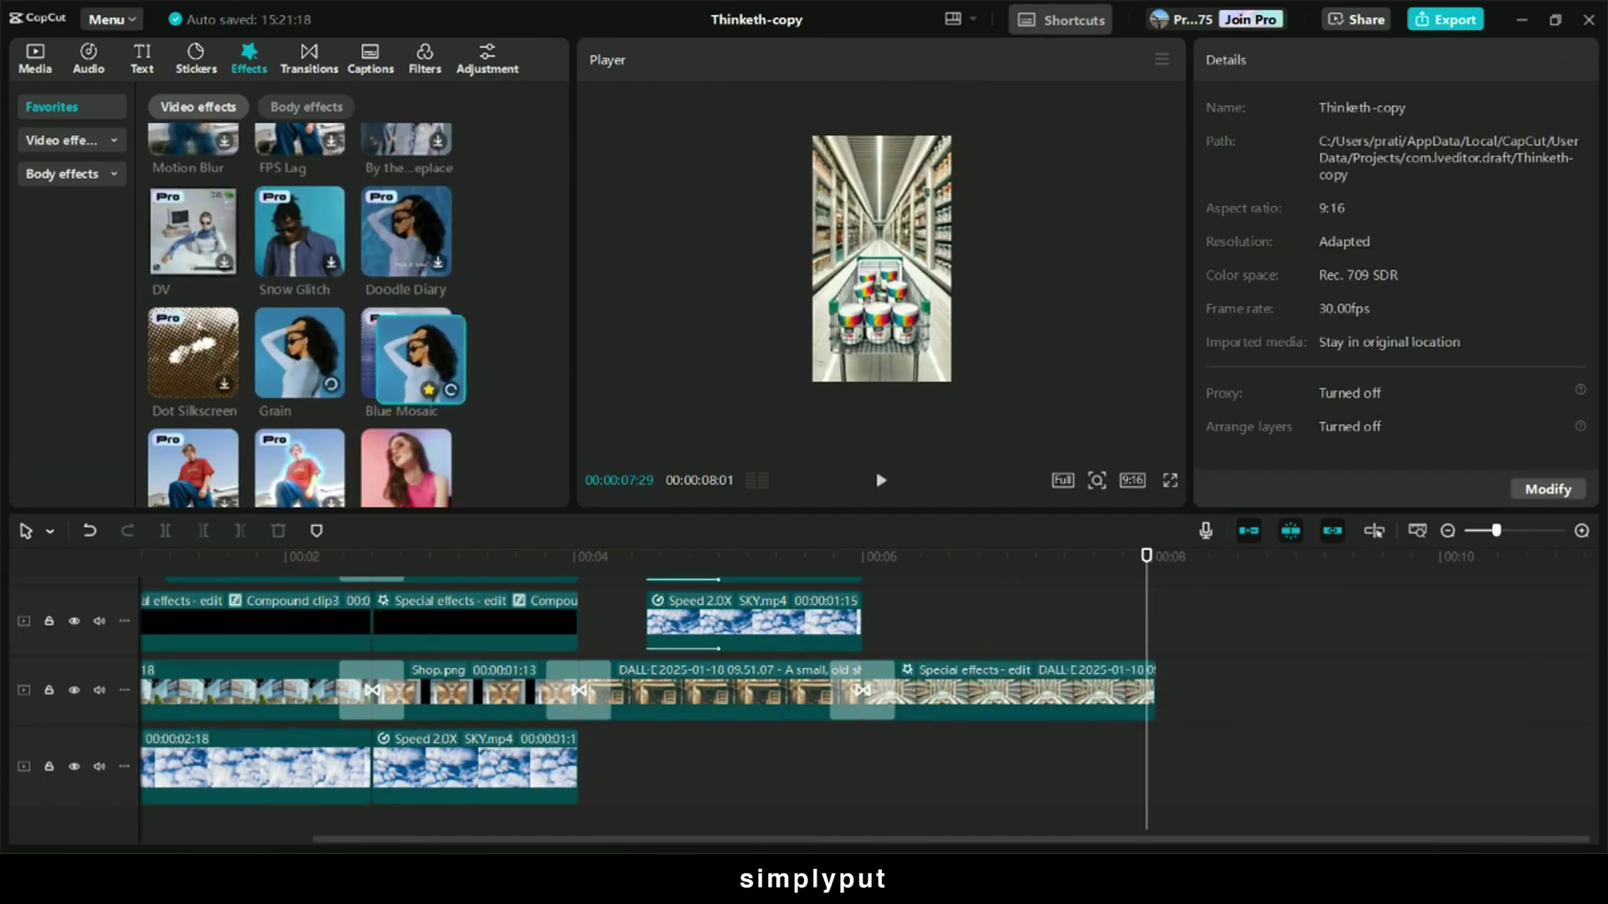
Apply the Grain video effect to the mall aisle clip and lower its Texture to roughly half
{"action": "left_click_drag", "start_coordinate": [421, 360], "coordinate": [946, 682]}
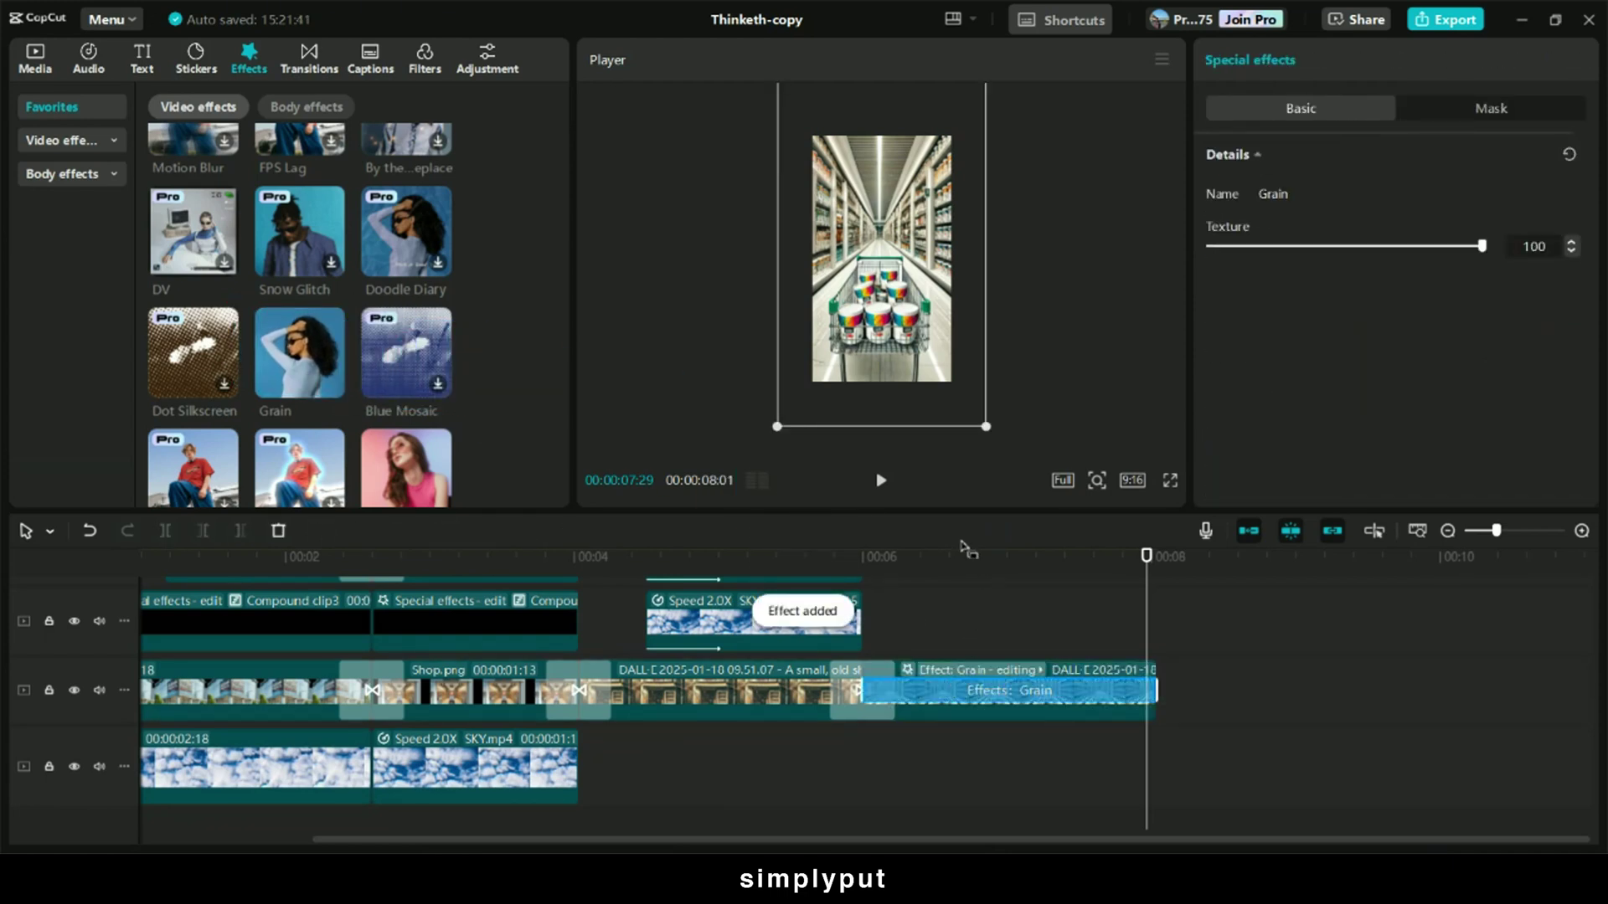
{"action": "left_click", "coordinate": [1018, 700]}
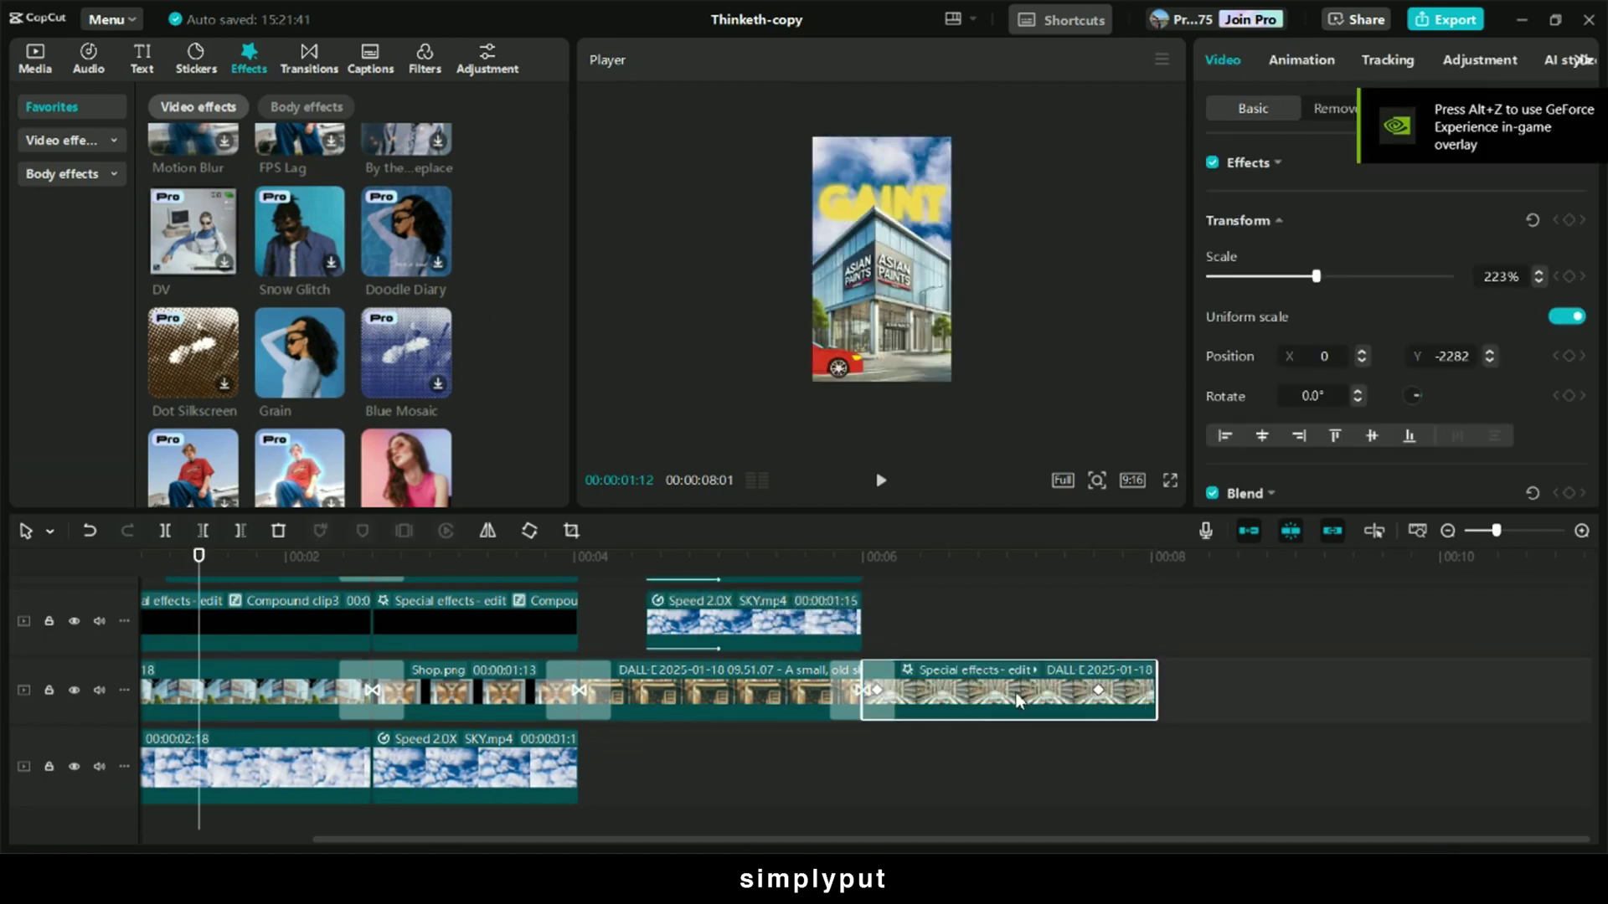
{"action": "left_click", "coordinate": [943, 673]}
{"action": "left_click", "coordinate": [1008, 722]}
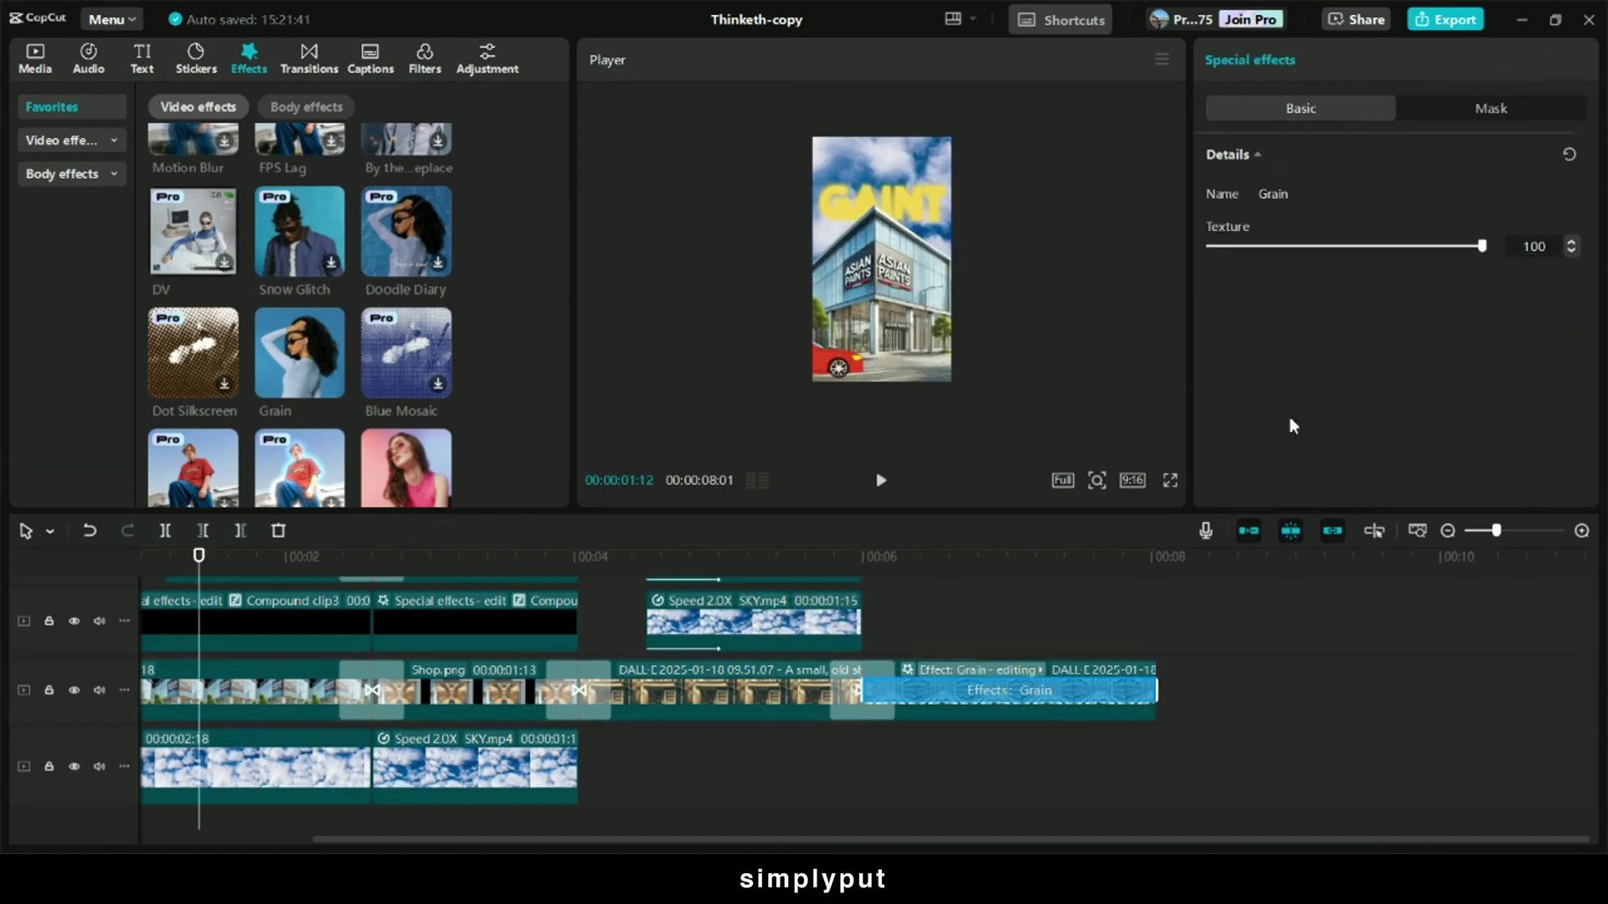
{"action": "left_click", "coordinate": [1338, 246]}
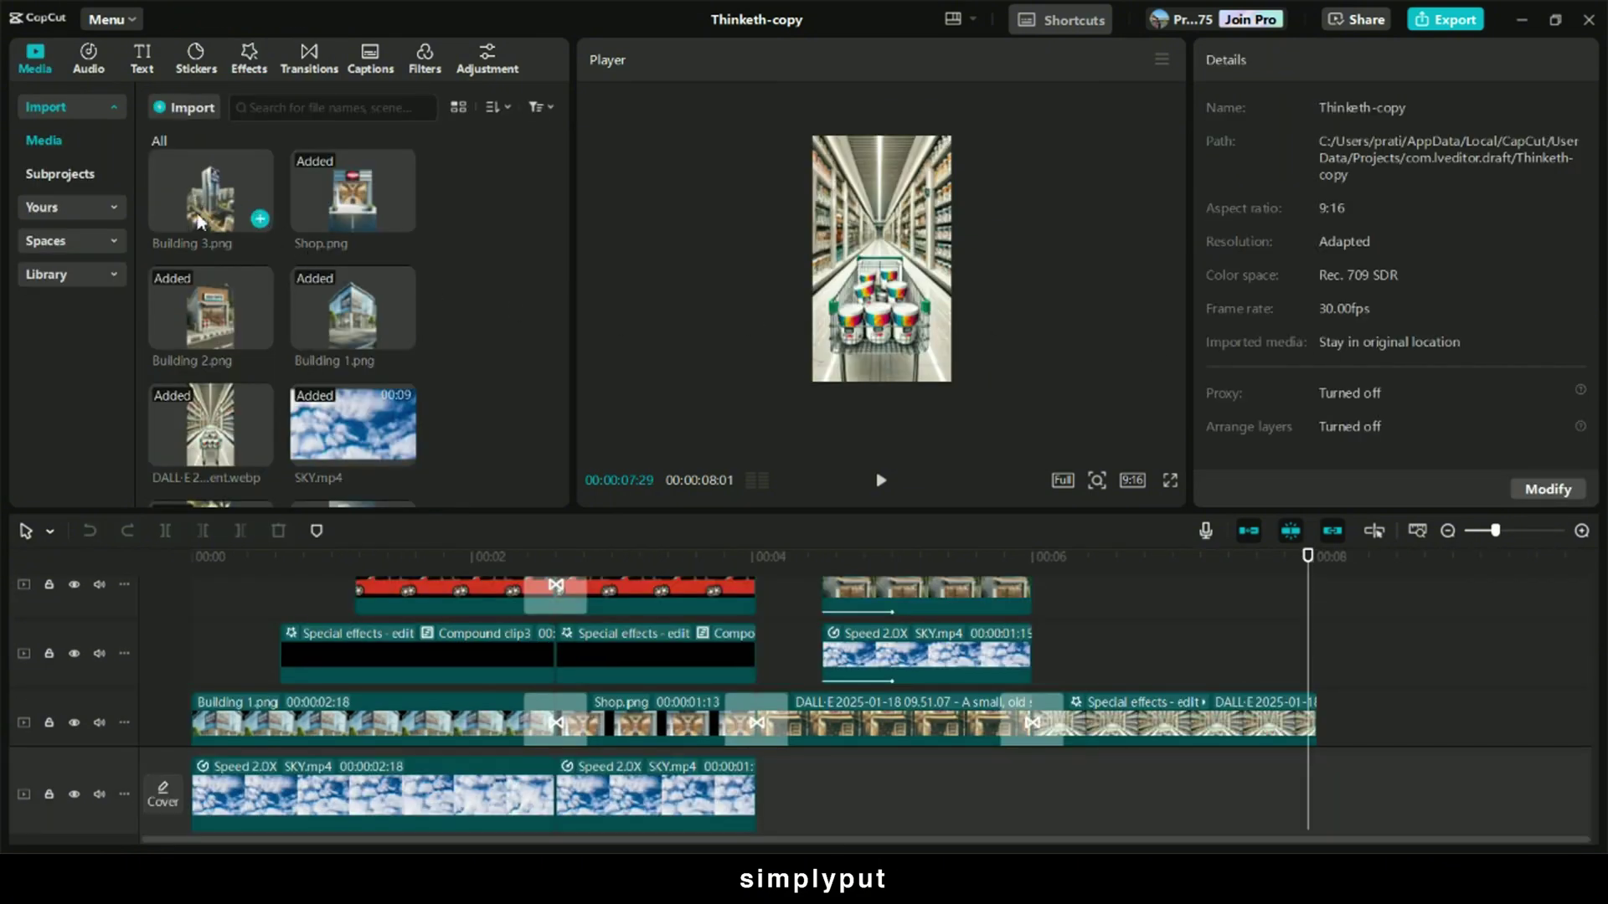
Add the tall skyscraper image after the mall aisle clip and trim it to end at 00:00:11:03
{"action": "scroll", "coordinate": [199, 222], "scroll_direction": "down", "scroll_amount": 3}
{"action": "left_click_drag", "start_coordinate": [353, 360], "coordinate": [1319, 706]}
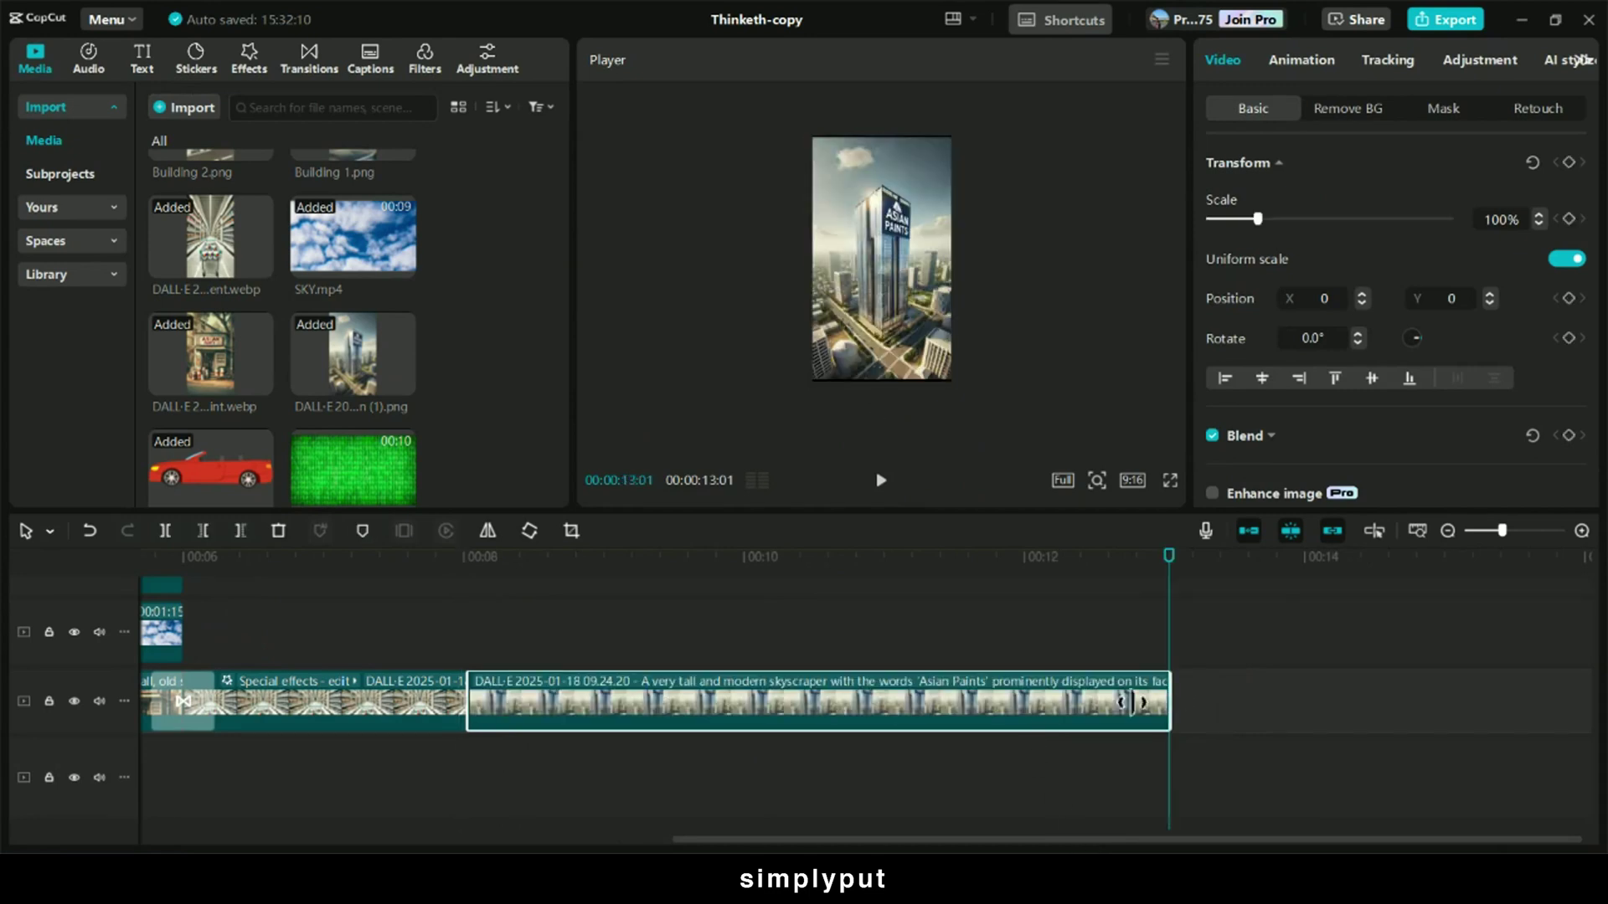
{"action": "left_click_drag", "start_coordinate": [1164, 708], "coordinate": [899, 708]}
{"action": "scroll", "coordinate": [850, 706], "scroll_direction": "left", "scroll_amount": 3}
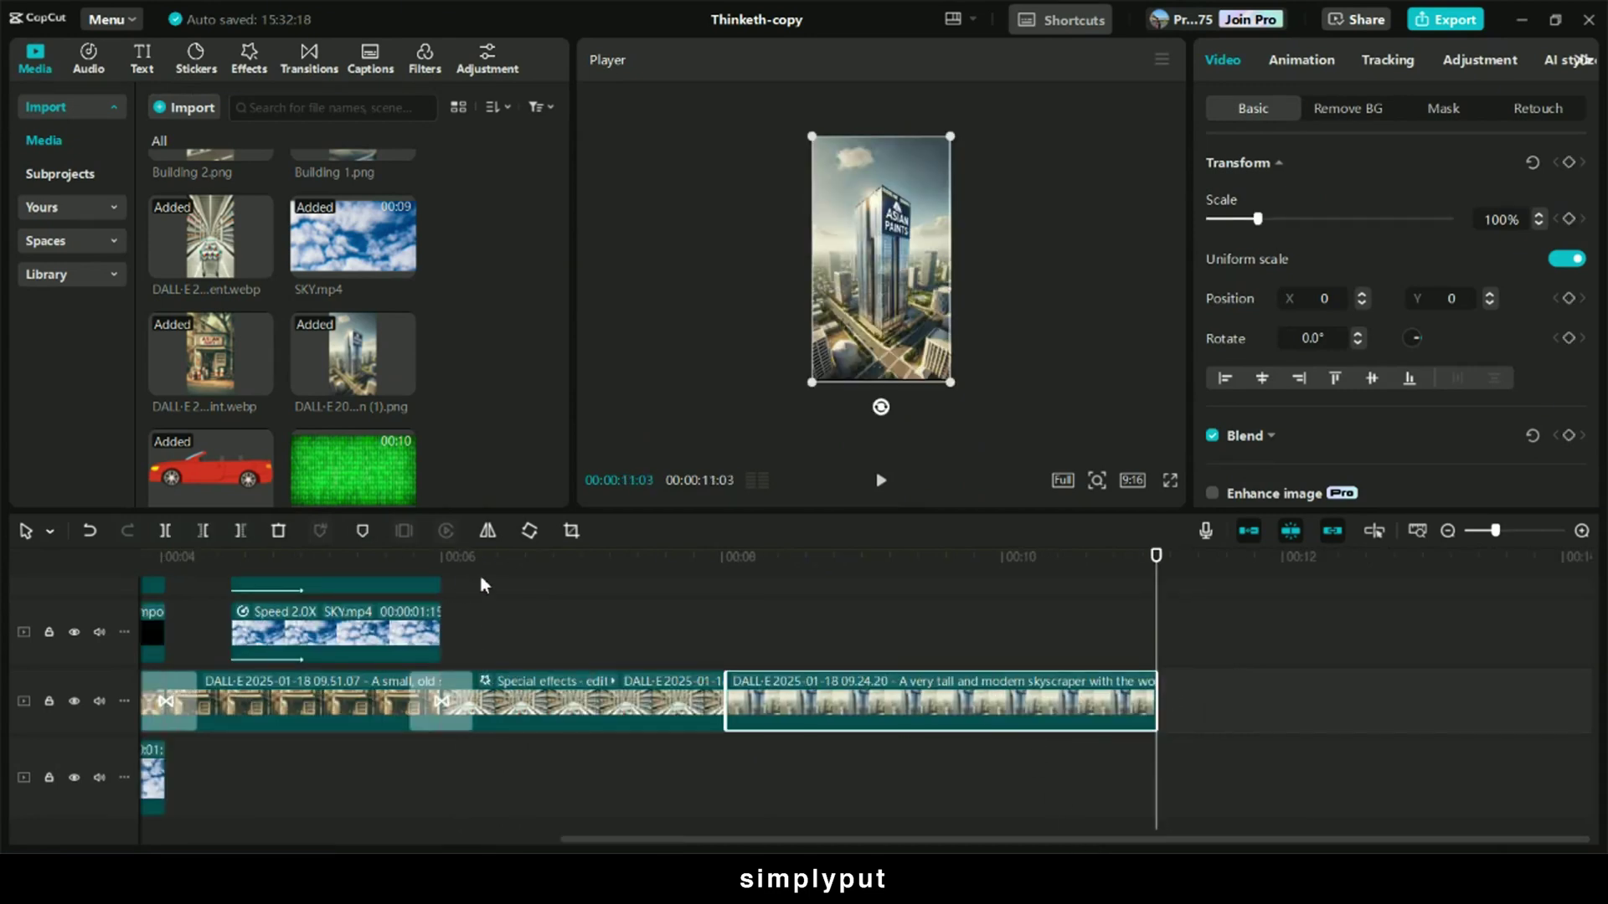
Put the Up camera transition between the mall aisle and skyscraper clips and preview it from 00:00:07:21
{"action": "left_click", "coordinate": [825, 557]}
{"action": "left_click", "coordinate": [315, 65]}
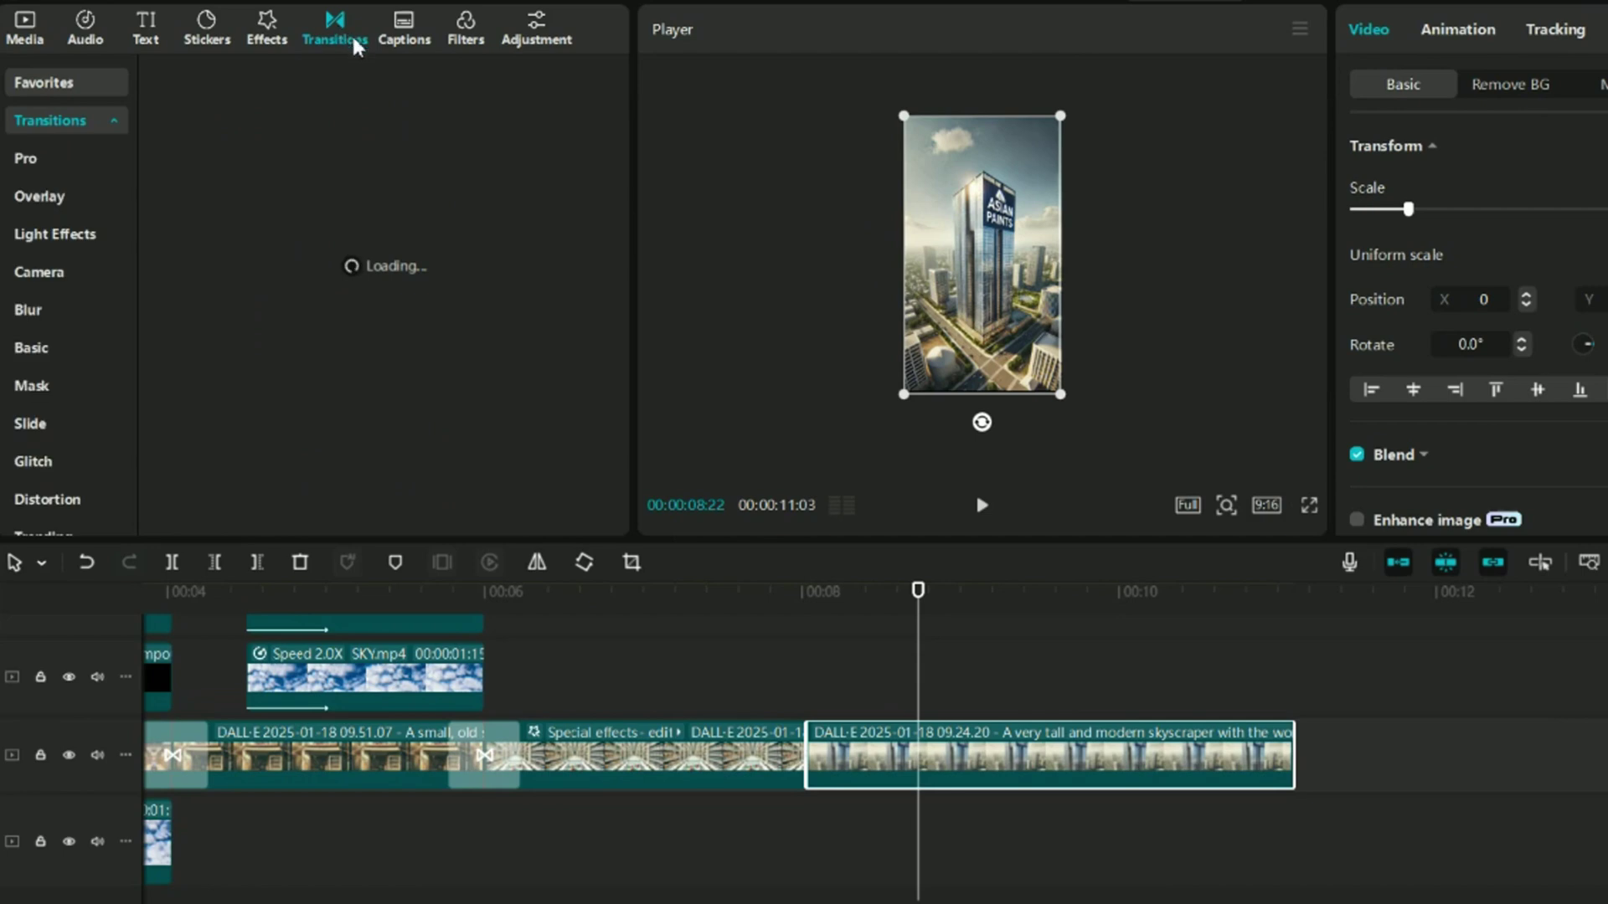
{"action": "left_click", "coordinate": [39, 270]}
{"action": "left_click_drag", "start_coordinate": [306, 419], "coordinate": [800, 762]}
{"action": "left_click", "coordinate": [758, 677]}
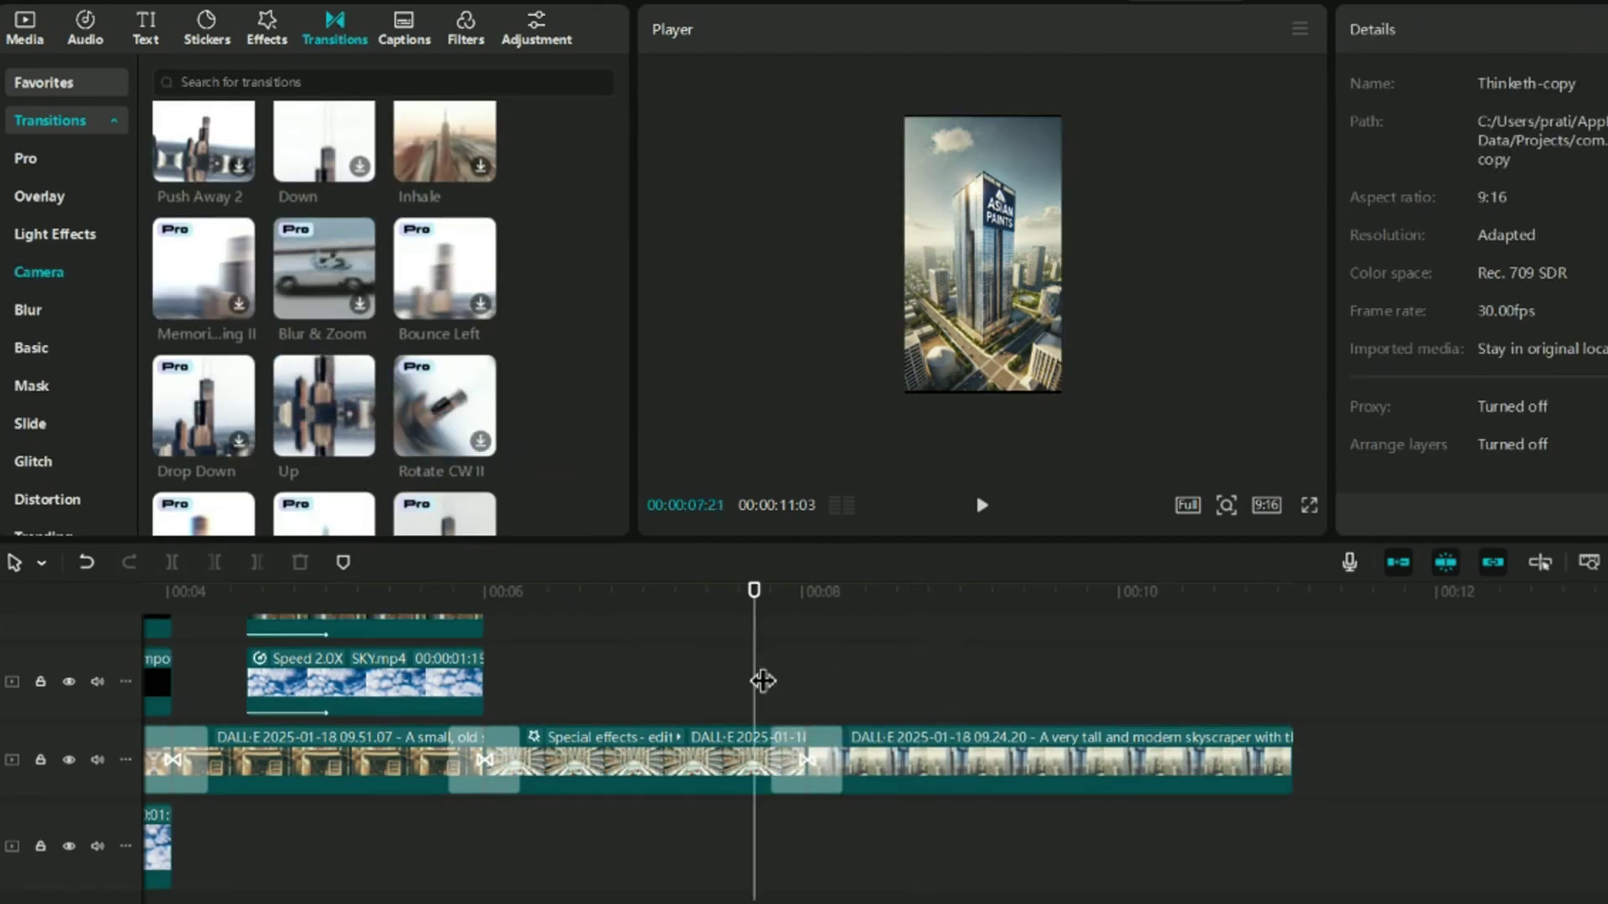
{"action": "key", "text": "space"}
Keyframe the skyscraper clip's scale from 115% at 00:00:08:03 to 339% at 00:00:08:22 and shift the image down to frame the Asian Paints sign
{"action": "left_click", "coordinate": [897, 758]}
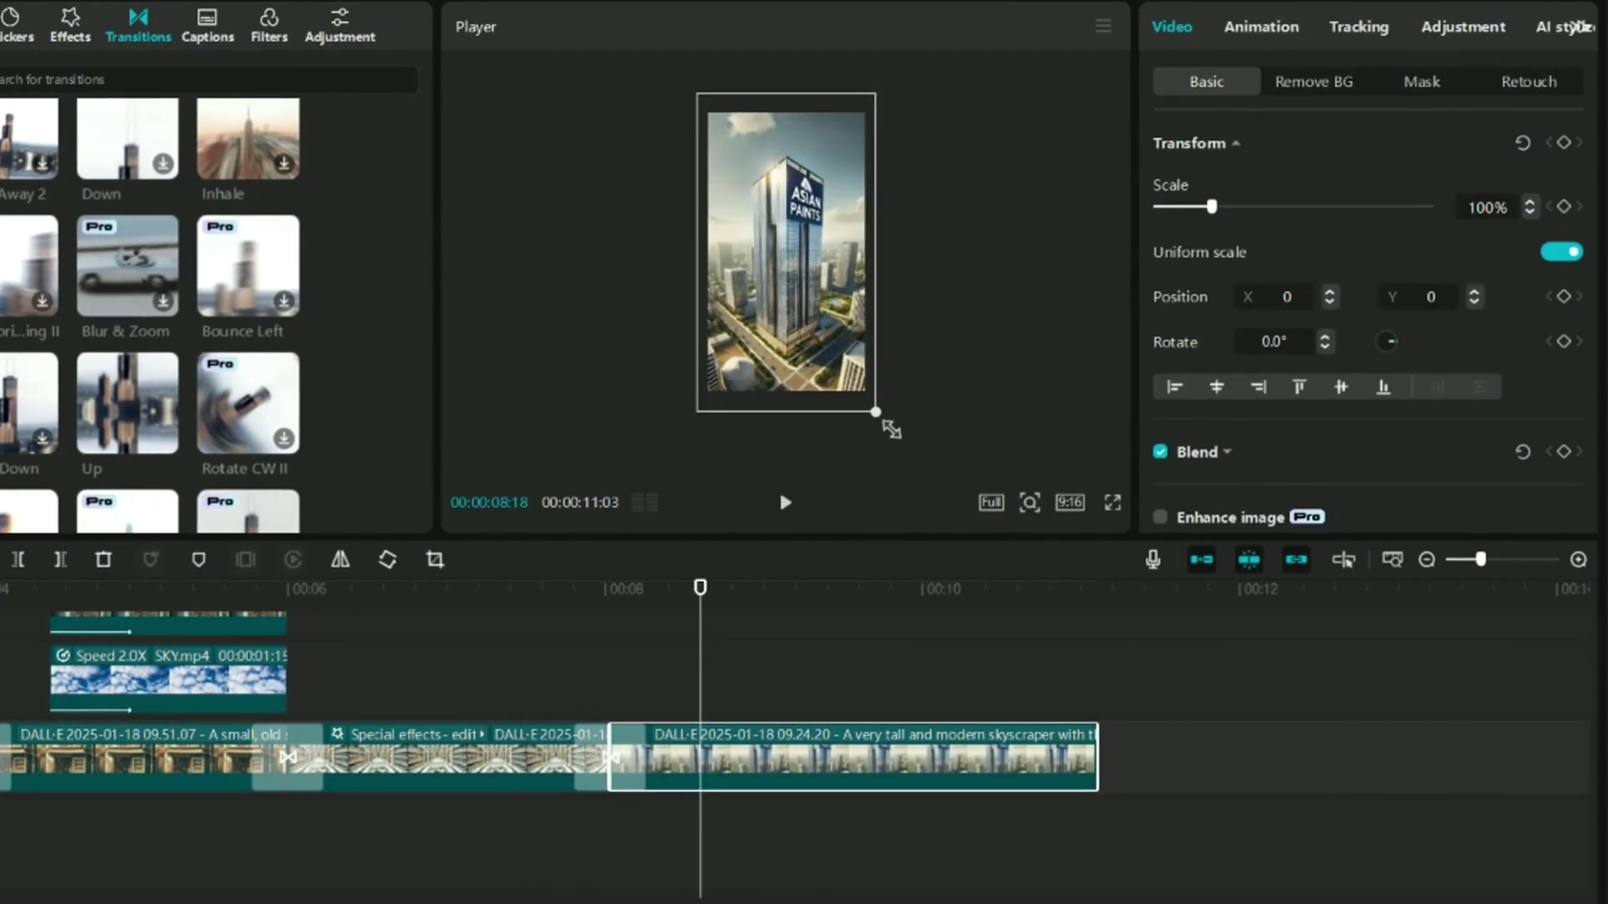
{"action": "left_click", "coordinate": [656, 646]}
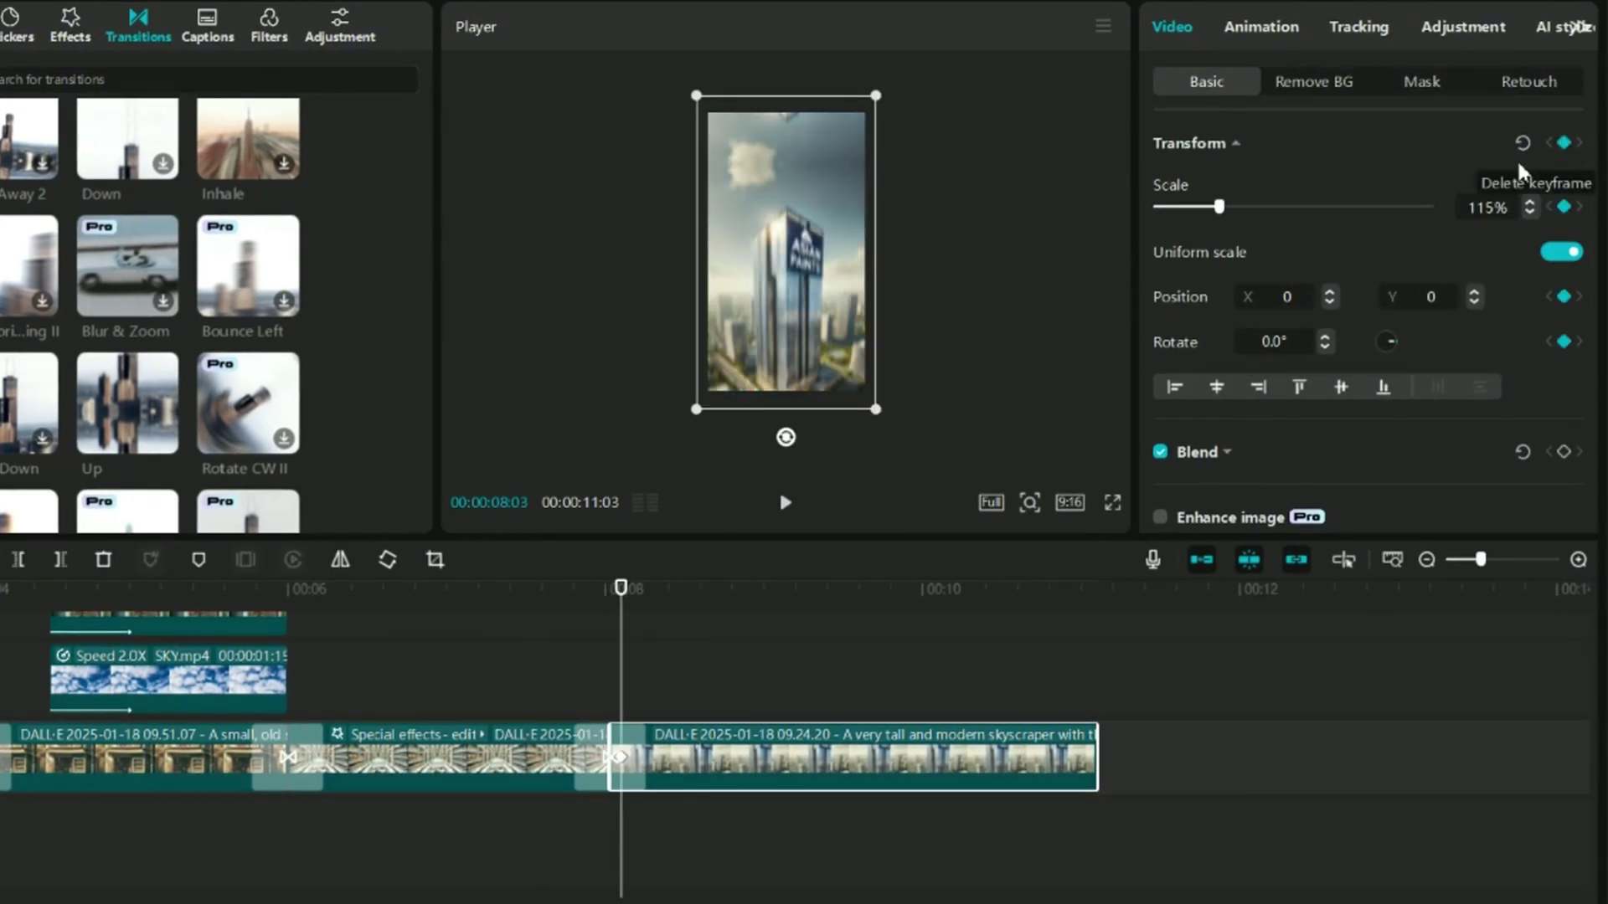
{"action": "left_click", "coordinate": [721, 645]}
{"action": "mouse_move", "coordinate": [876, 410]}
{"action": "left_mouse_down"}
{"action": "mouse_move", "coordinate": [1127, 618]}
{"action": "mouse_move", "coordinate": [1342, 747]}
{"action": "left_mouse_up"}
{"action": "left_click_drag", "start_coordinate": [808, 364], "coordinate": [797, 405]}
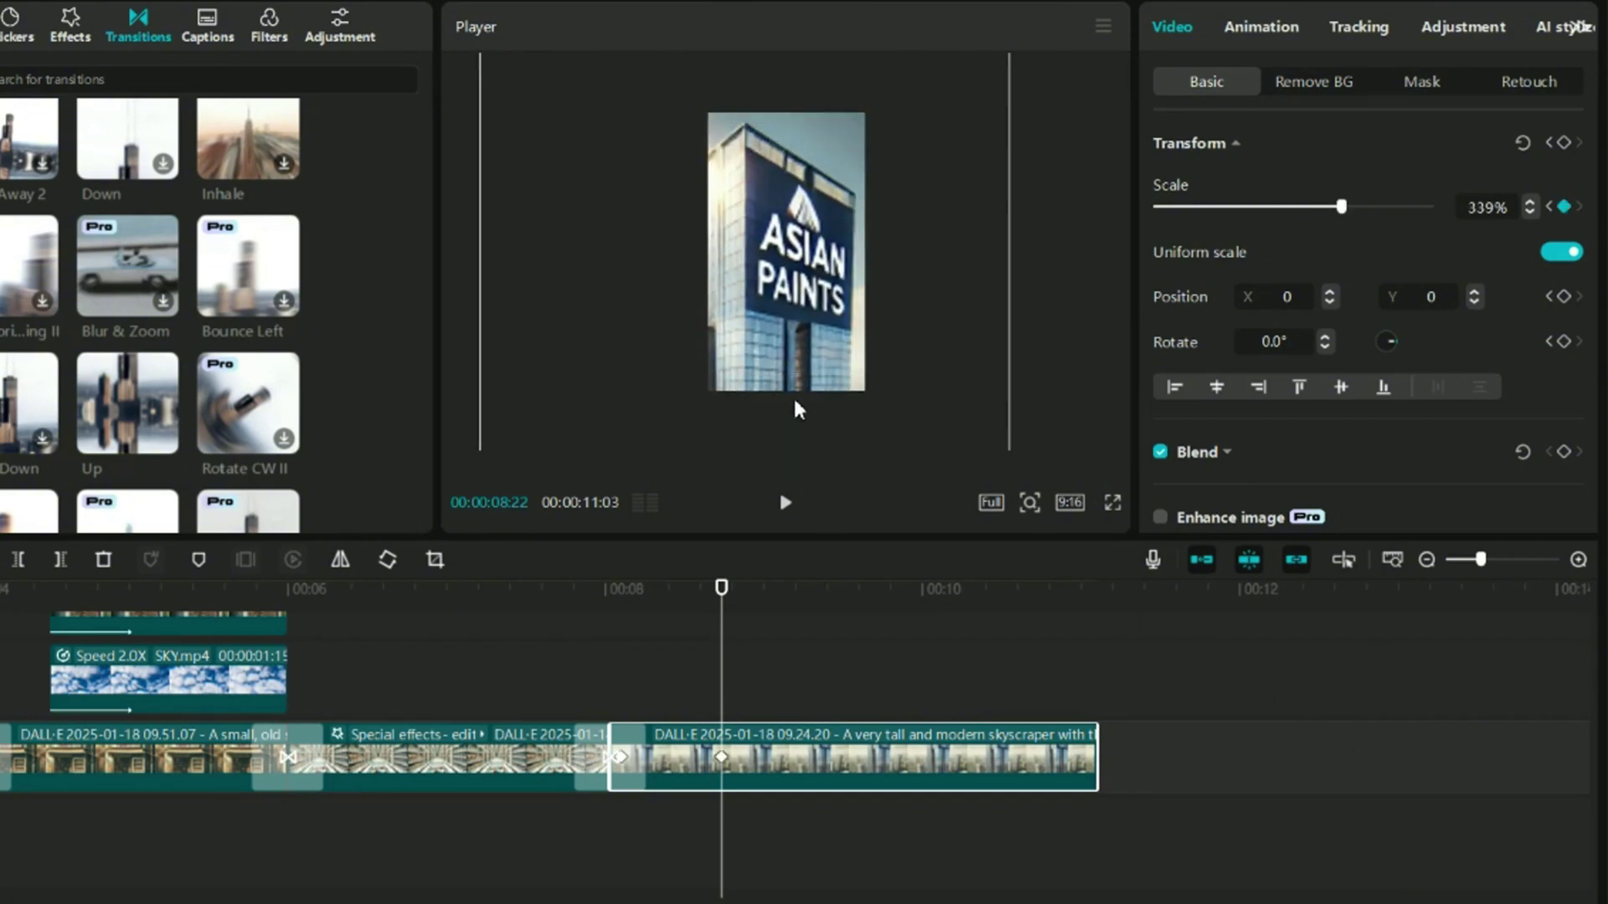
Keyframe the skyscraper clip at 00:00:09:14 with scale 128% and the image recentred at position 0, 0
{"action": "left_click", "coordinate": [839, 697]}
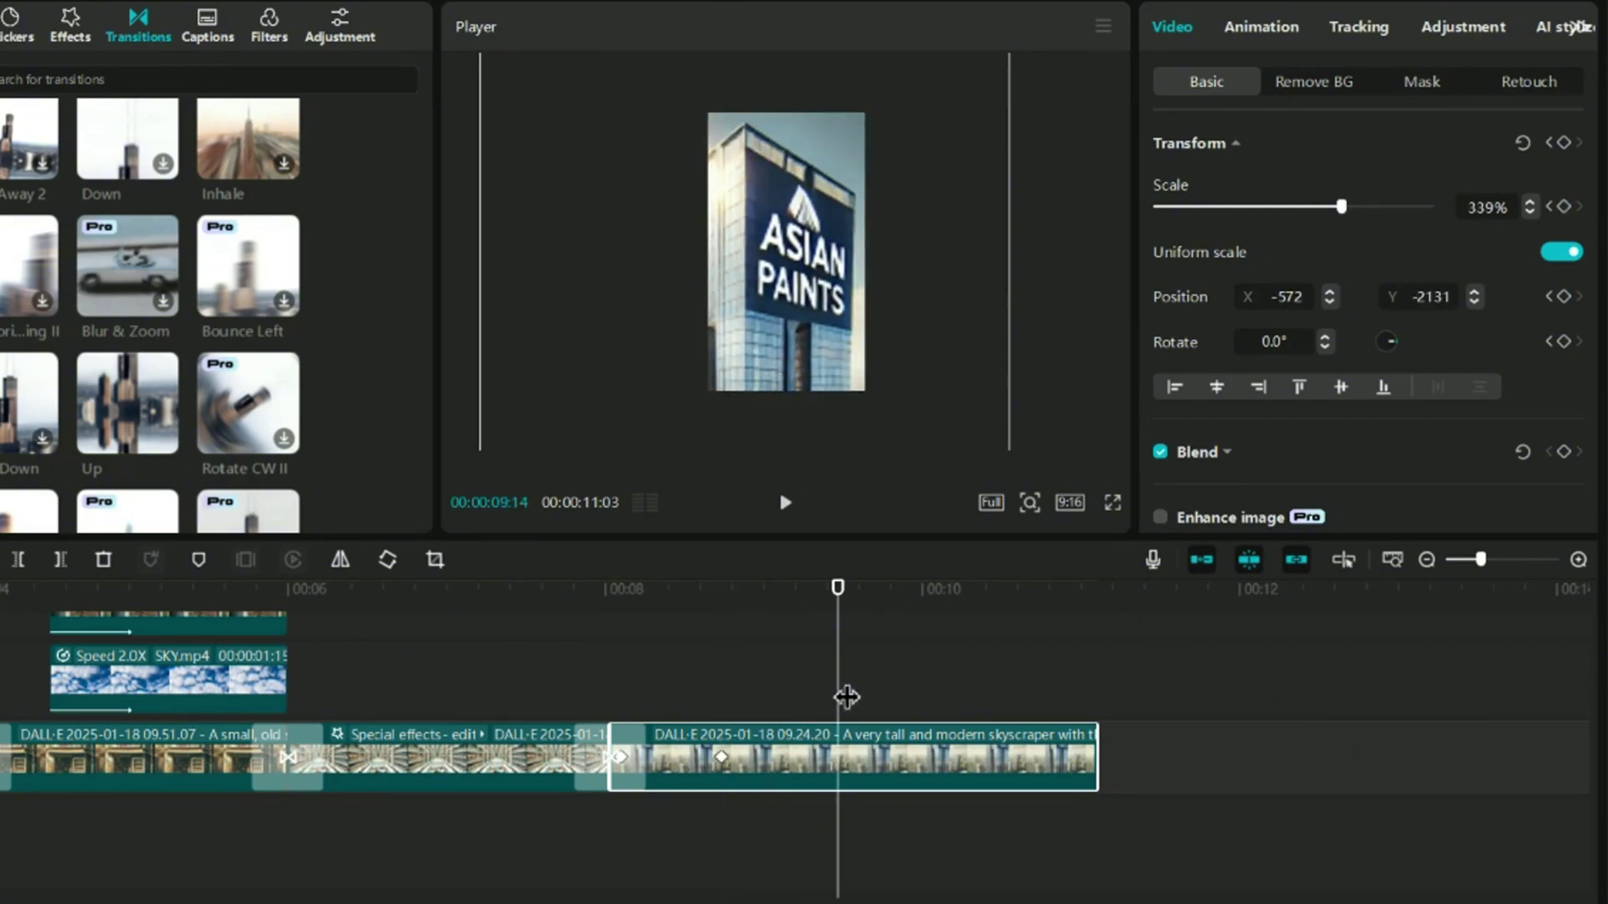
{"action": "scroll", "coordinate": [897, 272], "scroll_direction": "down", "scroll_amount": 2}
{"action": "left_click_drag", "start_coordinate": [1343, 209], "coordinate": [1228, 215]}
{"action": "left_click_drag", "start_coordinate": [766, 315], "coordinate": [796, 208]}
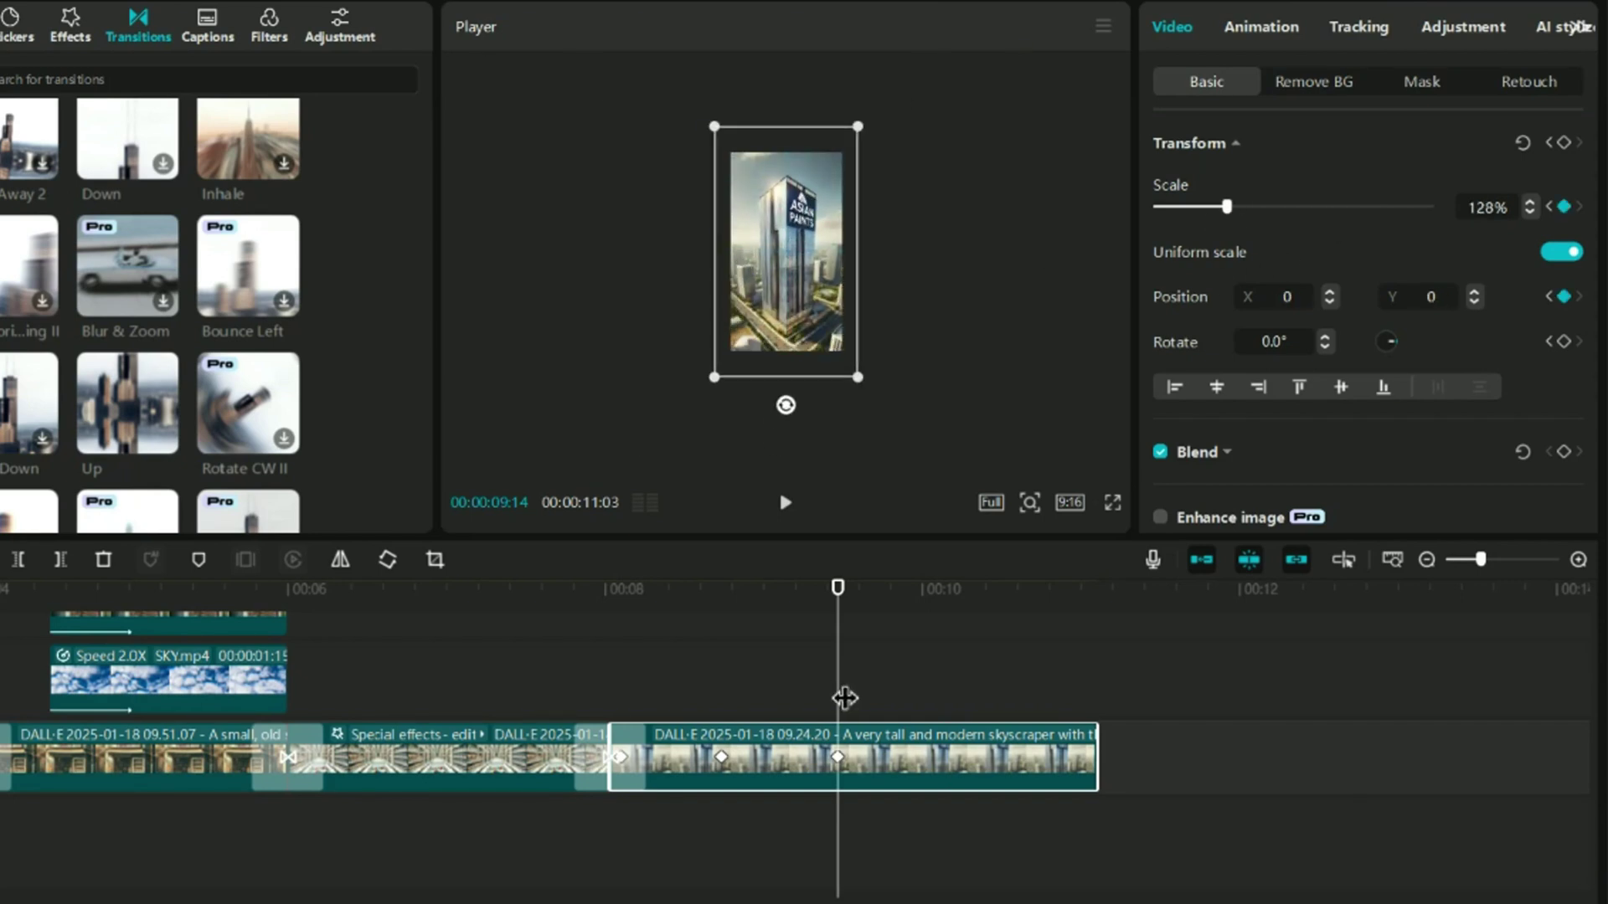
Add skyscraper keyframes that ease the scale down to 120% at 00:00:09:23, and preview the zoom from about 00:00:08
{"action": "left_click", "coordinate": [860, 700]}
{"action": "mouse_move", "coordinate": [847, 374]}
{"action": "left_mouse_down"}
{"action": "mouse_move", "coordinate": [839, 350]}
{"action": "mouse_move", "coordinate": [856, 368]}
{"action": "left_mouse_up"}
{"action": "left_click", "coordinate": [884, 669]}
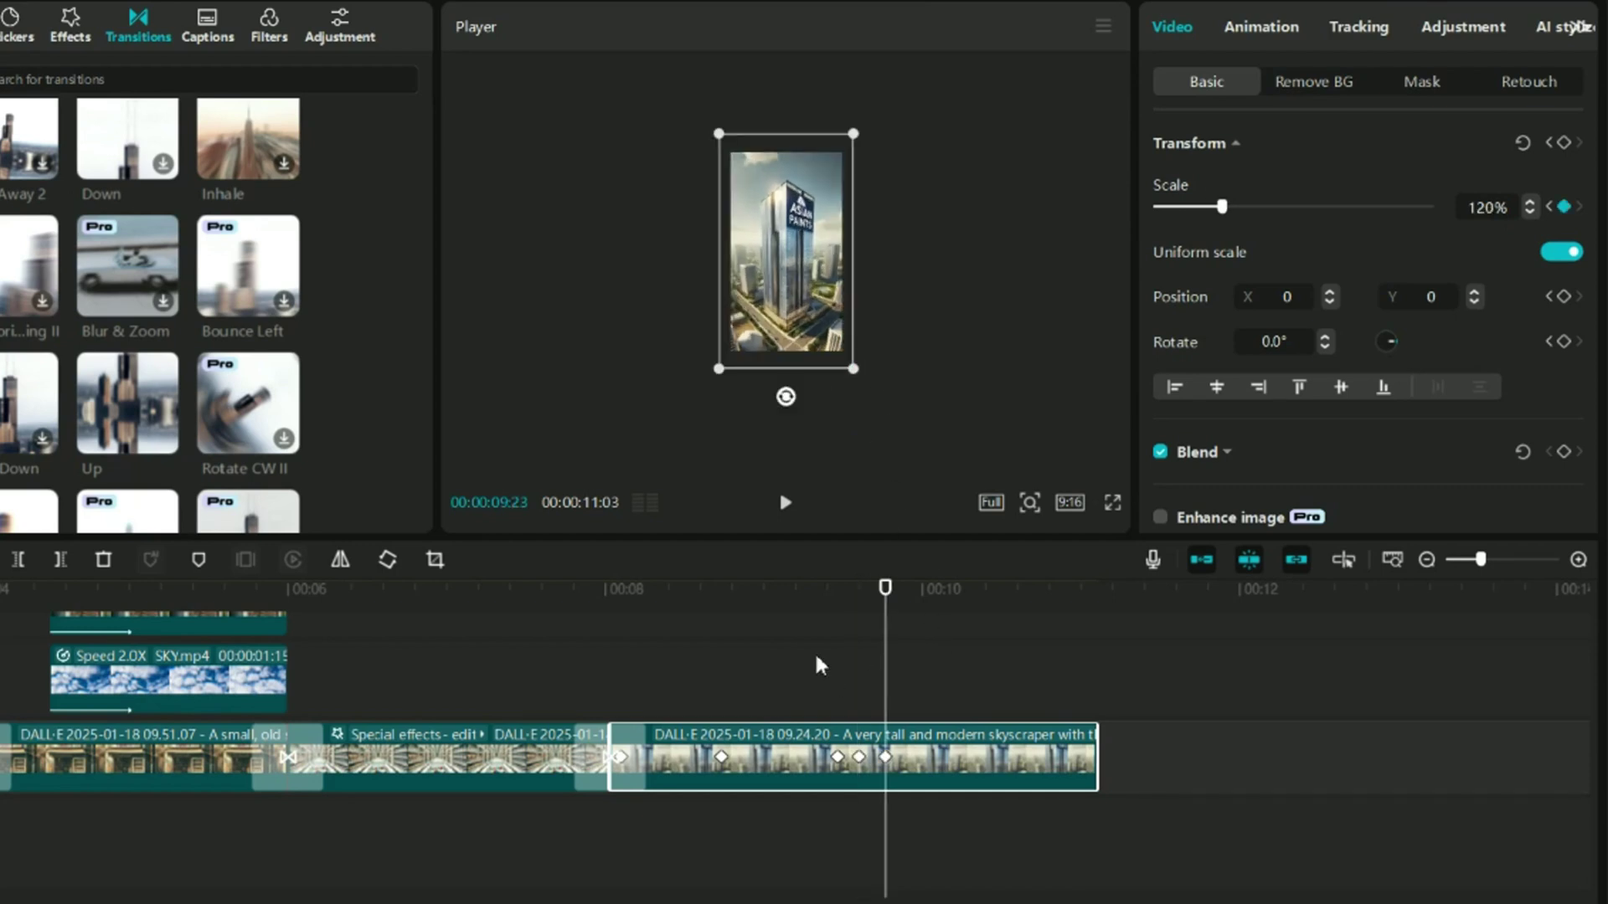
{"action": "left_click", "coordinate": [621, 660]}
{"action": "key", "text": "space"}
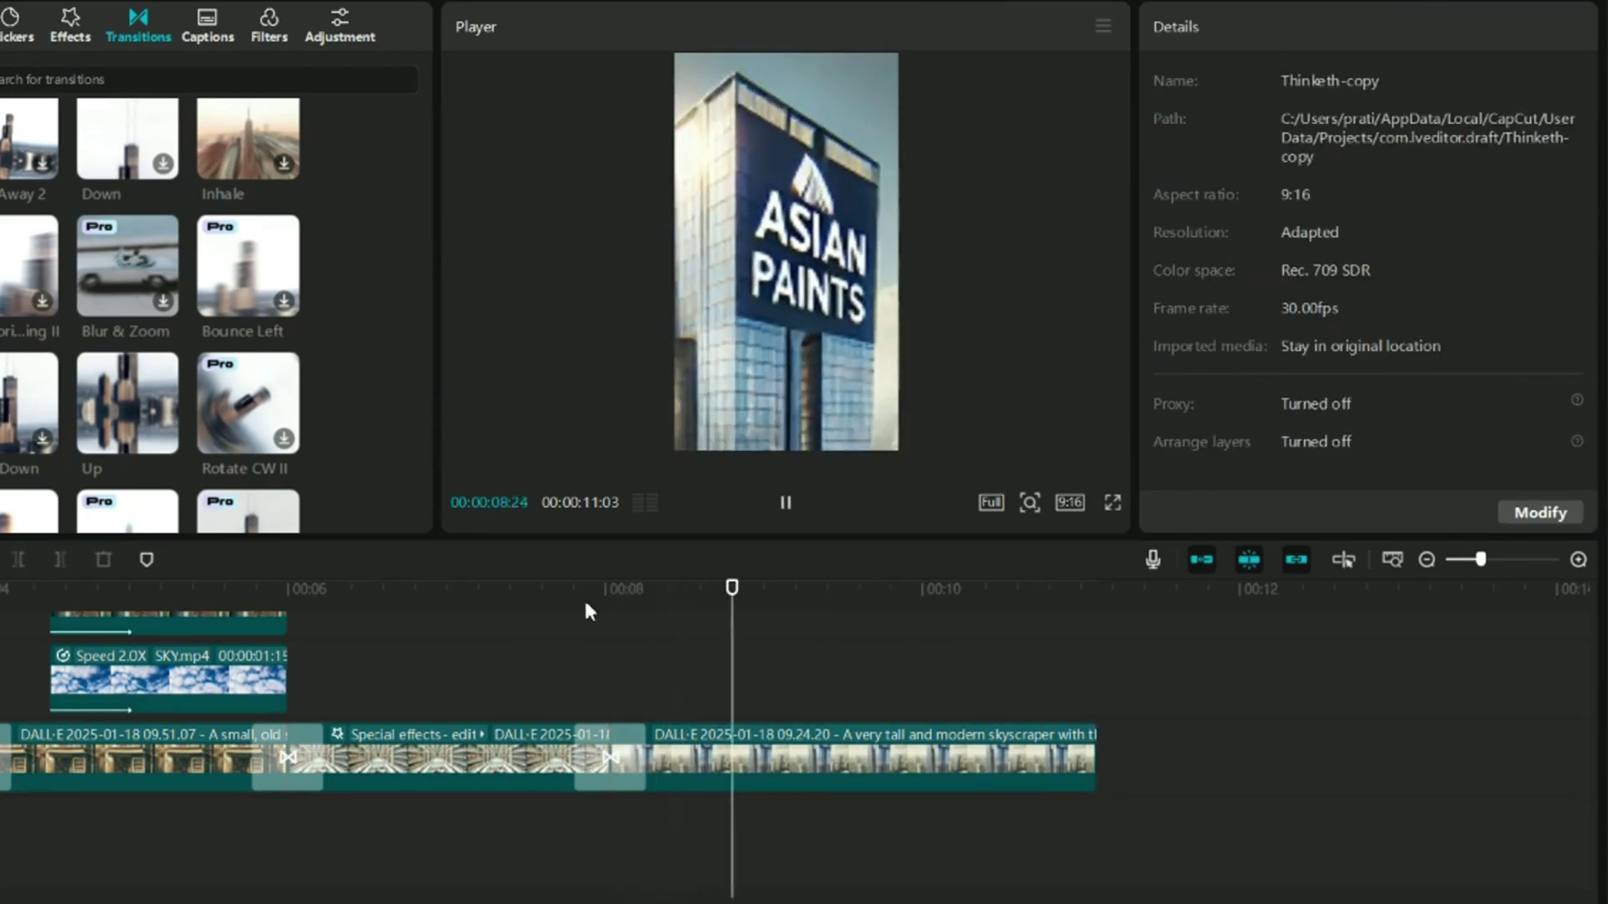
{"action": "key", "text": "space"}
Enlarge the skyscraper image slightly near the end of its clip to continue a slow zoom after the 120% keyframe
{"action": "left_click", "coordinate": [882, 761]}
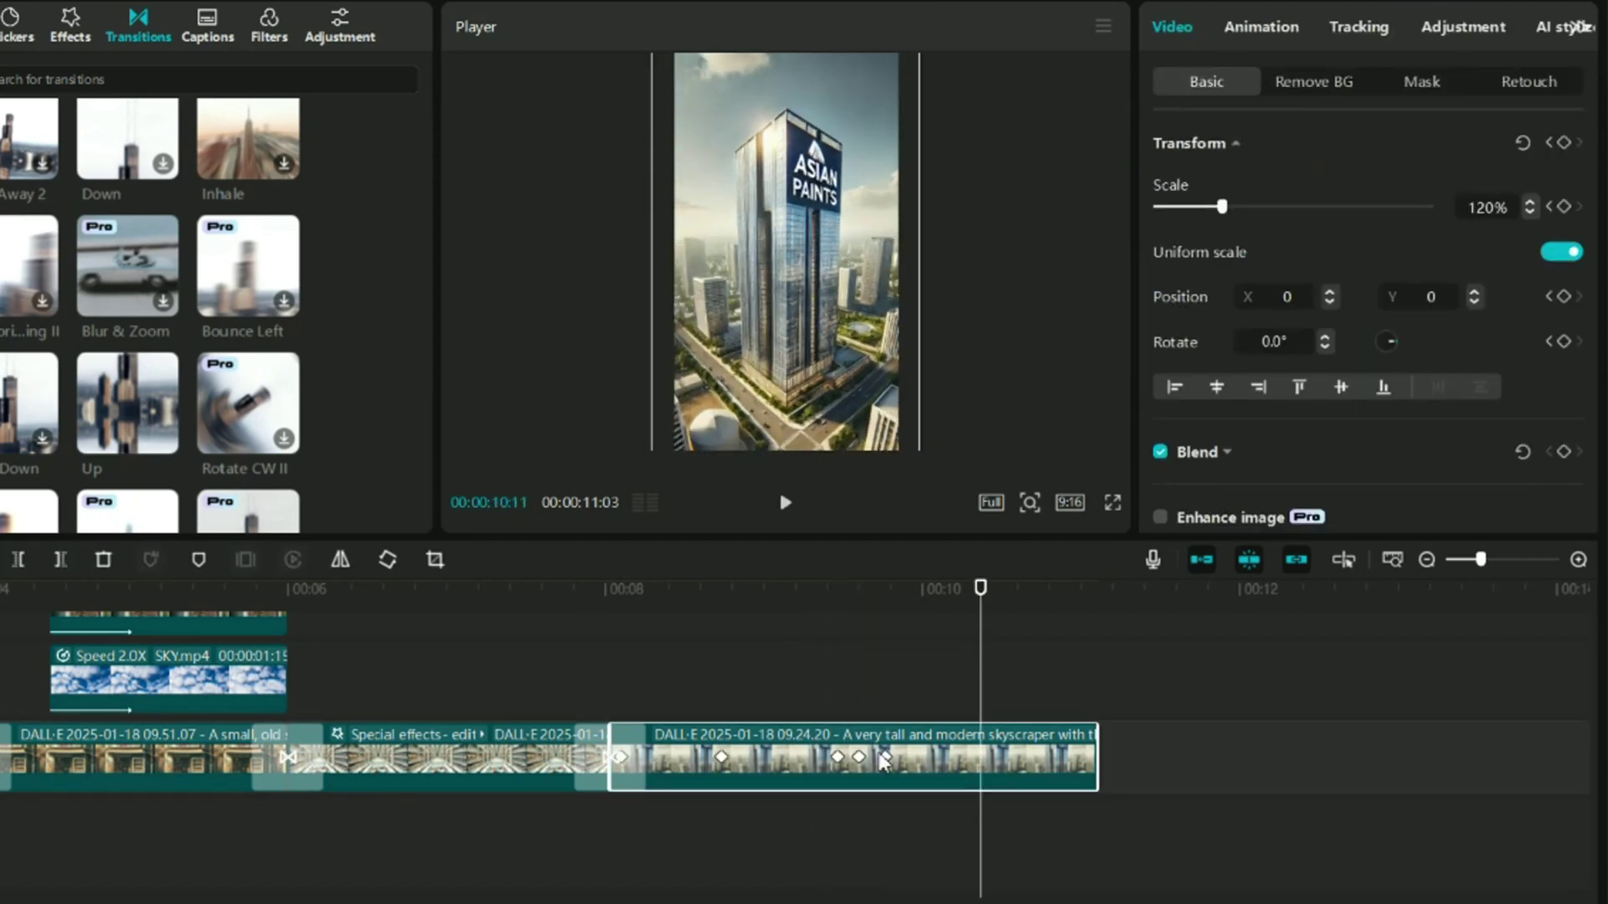
{"action": "left_click", "coordinate": [885, 758]}
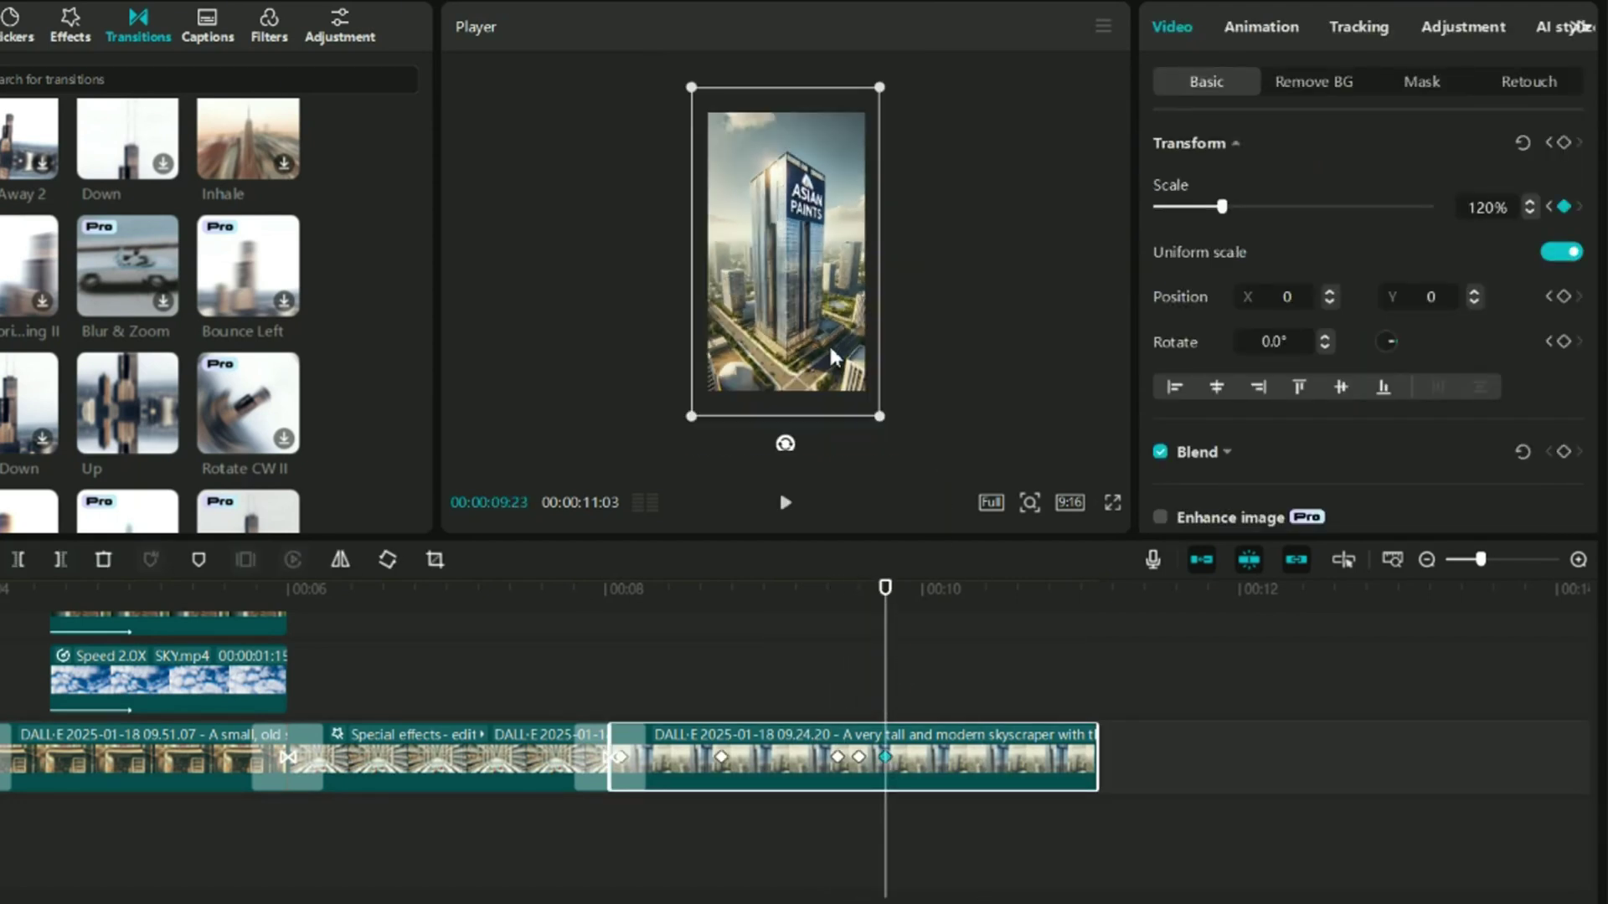
{"action": "left_click_drag", "start_coordinate": [891, 695], "coordinate": [1050, 691]}
{"action": "left_click_drag", "start_coordinate": [878, 413], "coordinate": [890, 420]}
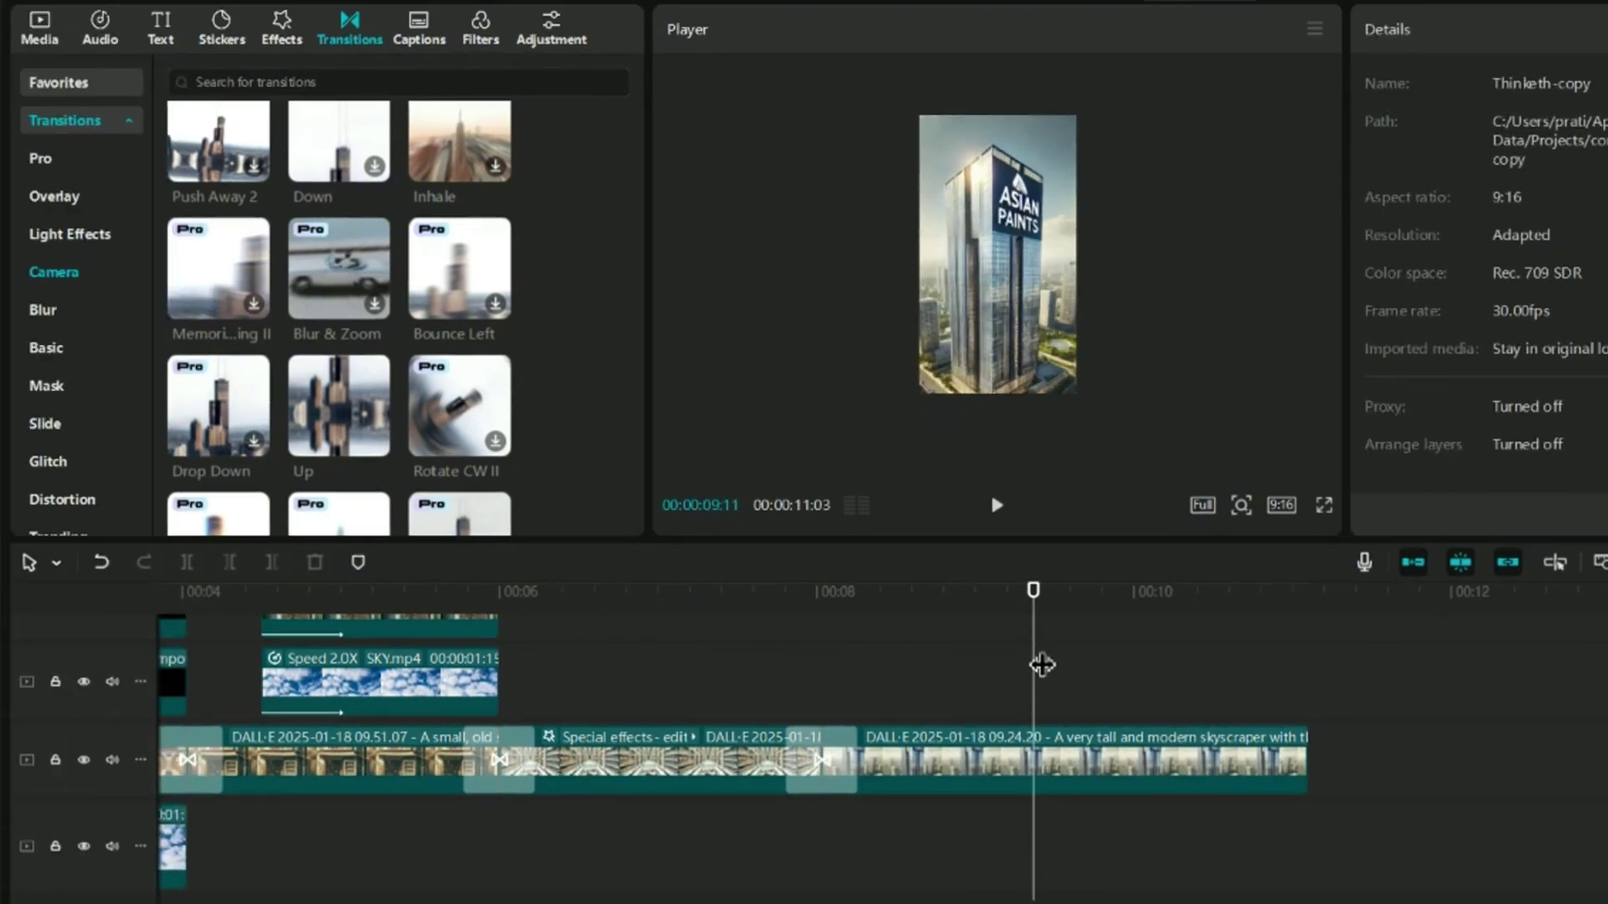
Place the green number-code video over the end of the skyscraper clip and scale it to 316% to fill the frame
{"action": "left_click", "coordinate": [40, 28]}
{"action": "left_click_drag", "start_coordinate": [399, 492], "coordinate": [1044, 650]}
{"action": "left_click", "coordinate": [1129, 708]}
{"action": "left_click_drag", "start_coordinate": [1077, 299], "coordinate": [1189, 471]}
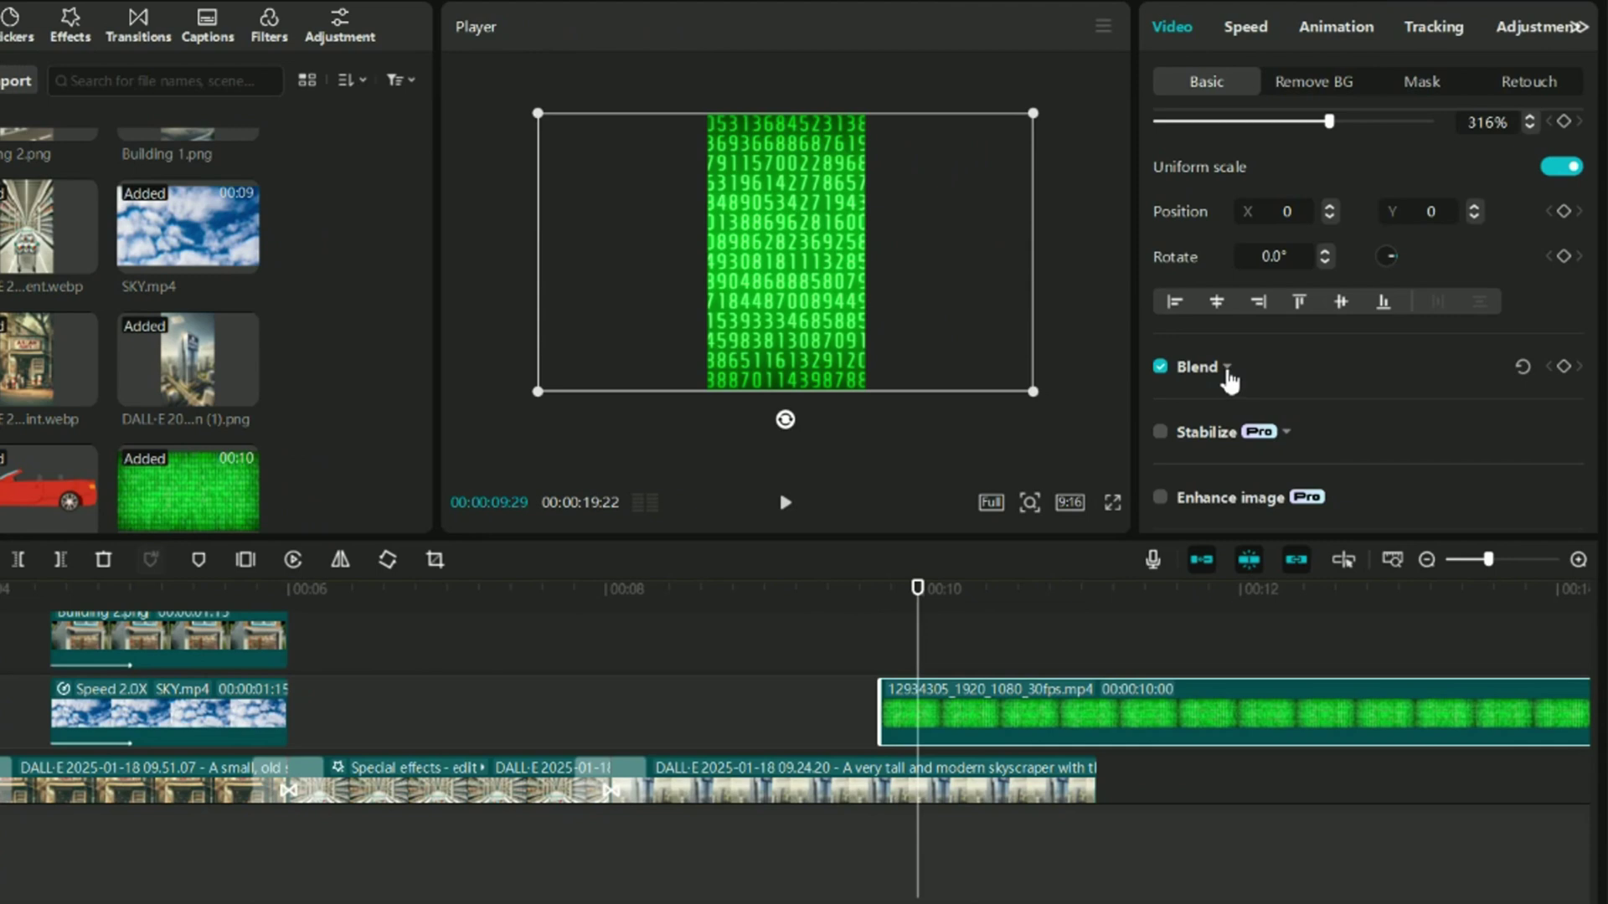
Set the green code clip's blend mode to Overlay and its opacity to 46%
{"action": "left_click", "coordinate": [1415, 369]}
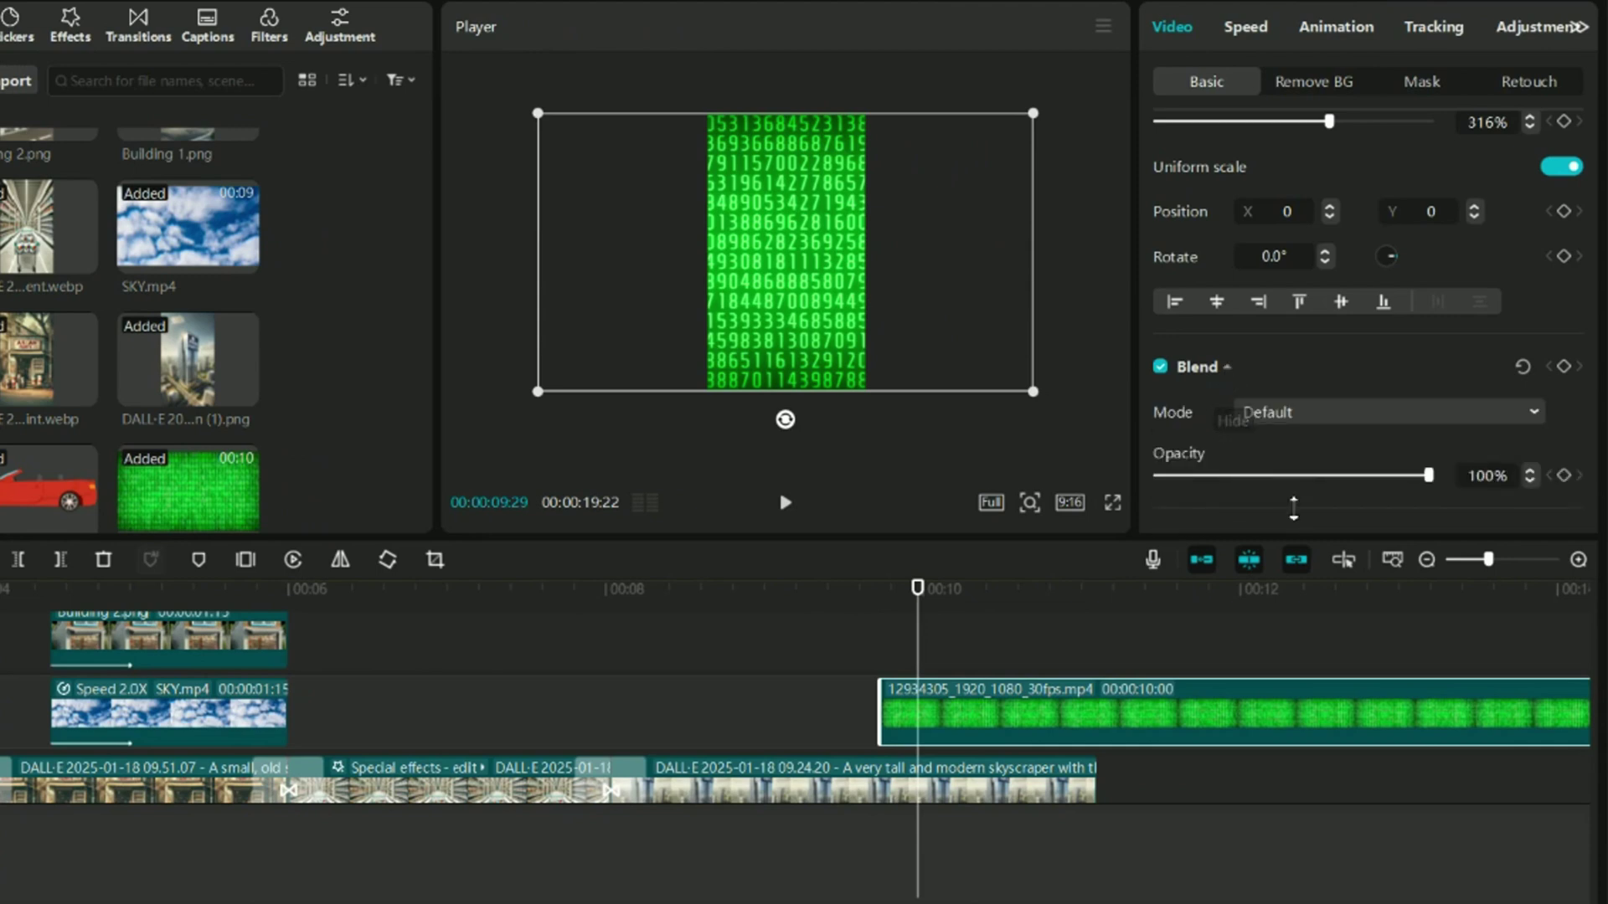
{"action": "left_click", "coordinate": [1312, 423]}
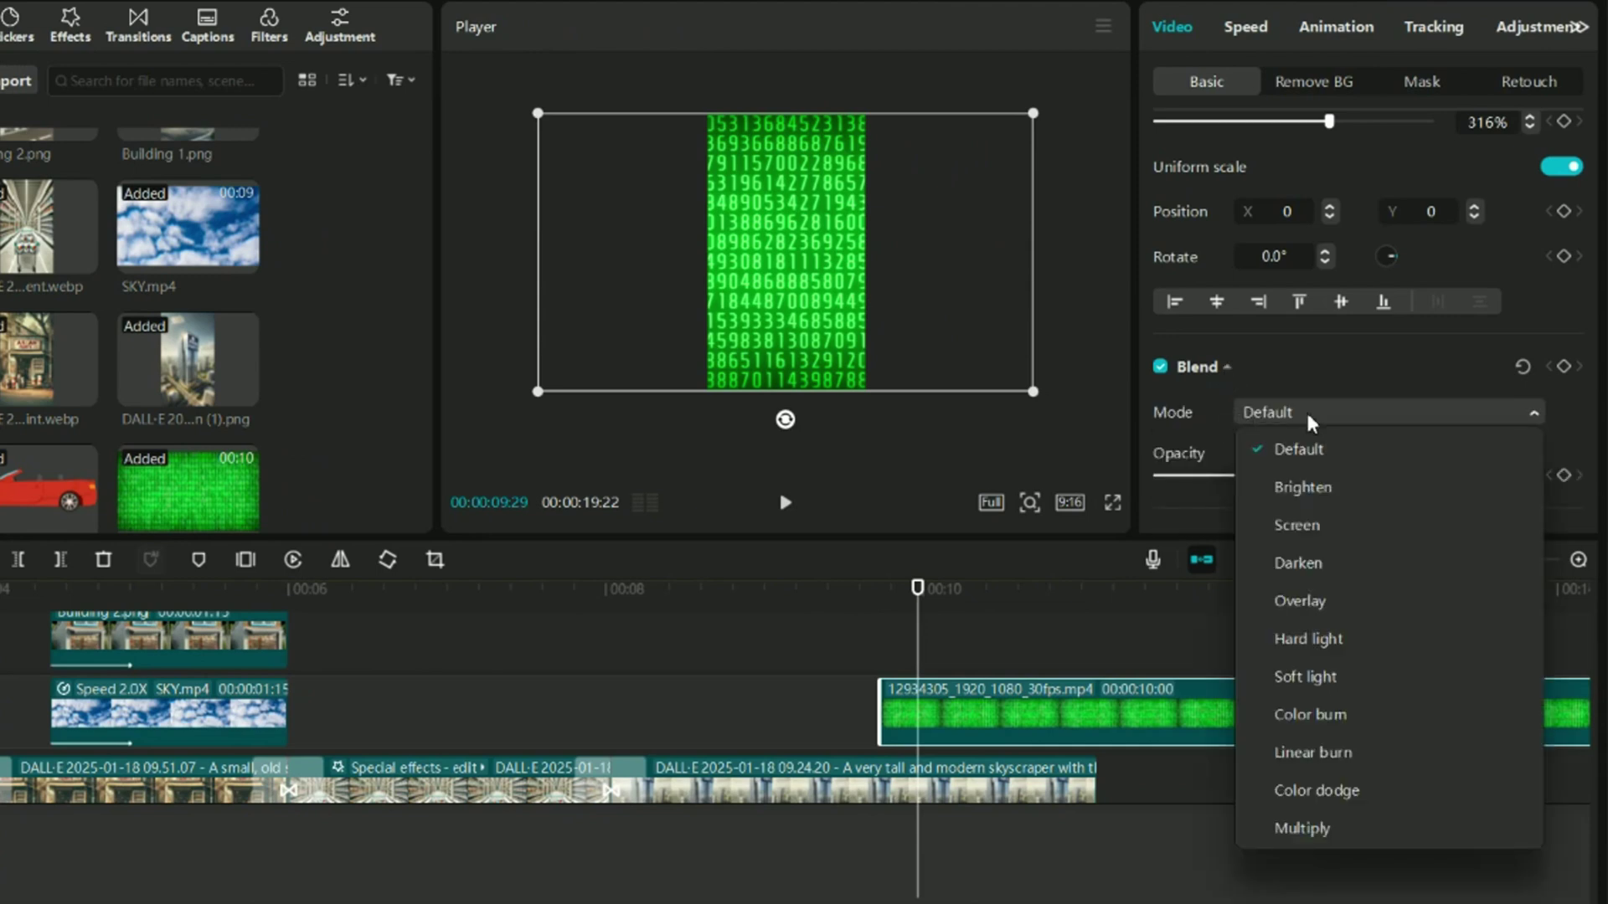
{"action": "left_click", "coordinate": [1324, 599]}
{"action": "left_click", "coordinate": [1291, 476]}
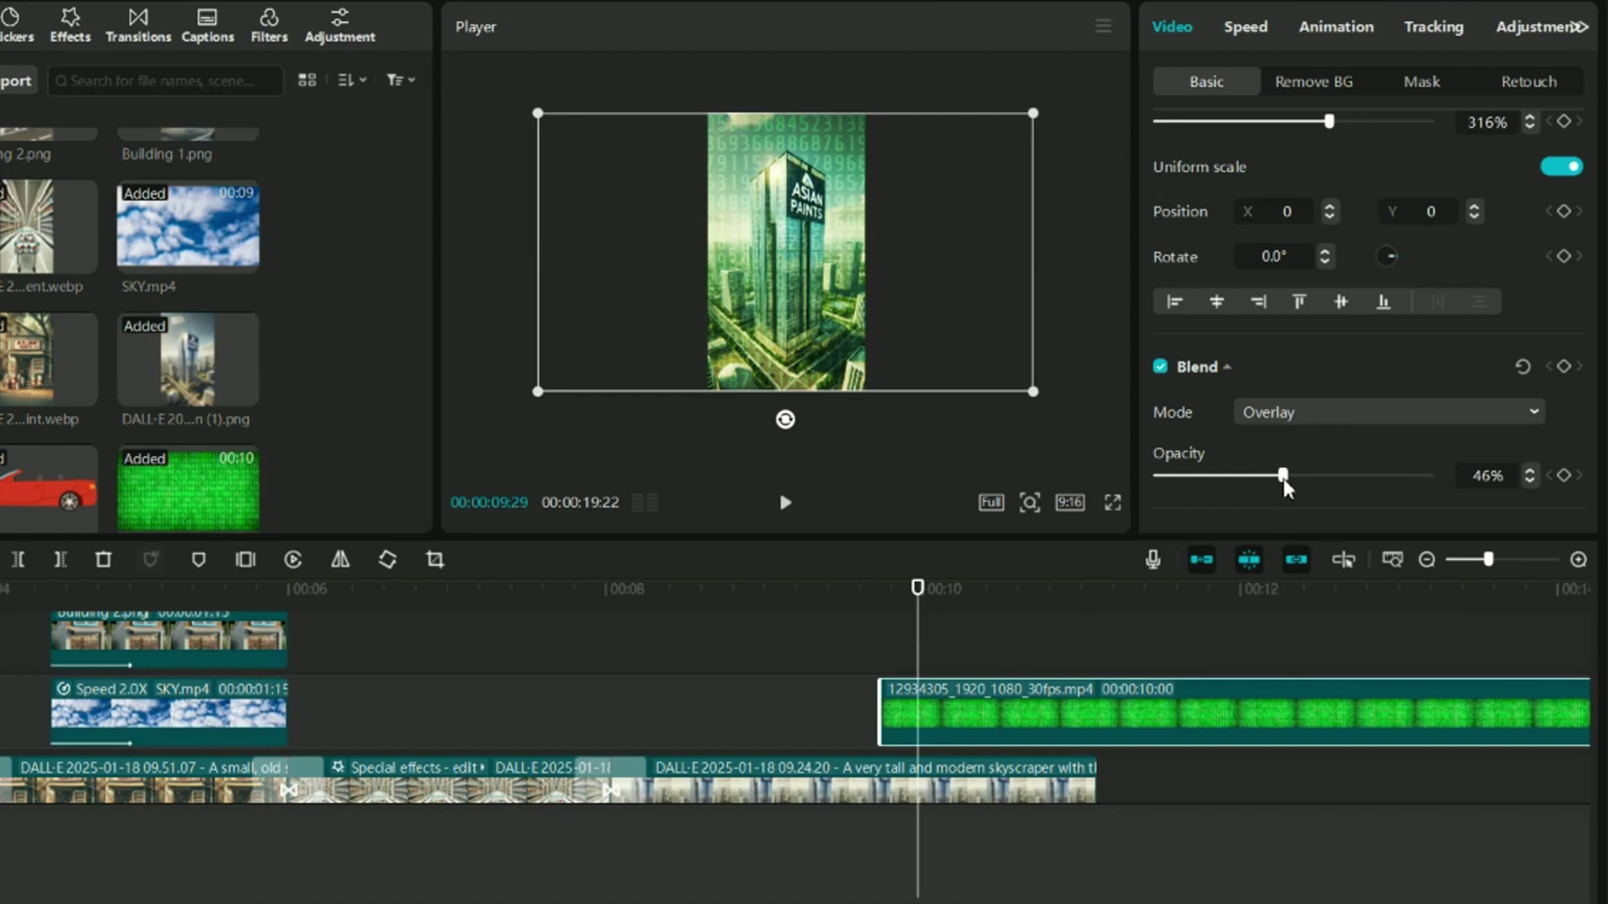
Trim the green code clip to end with the skyscraper clip at 00:00:11:03 and preview the overlay
{"action": "left_click", "coordinate": [833, 619]}
{"action": "key", "text": "space"}
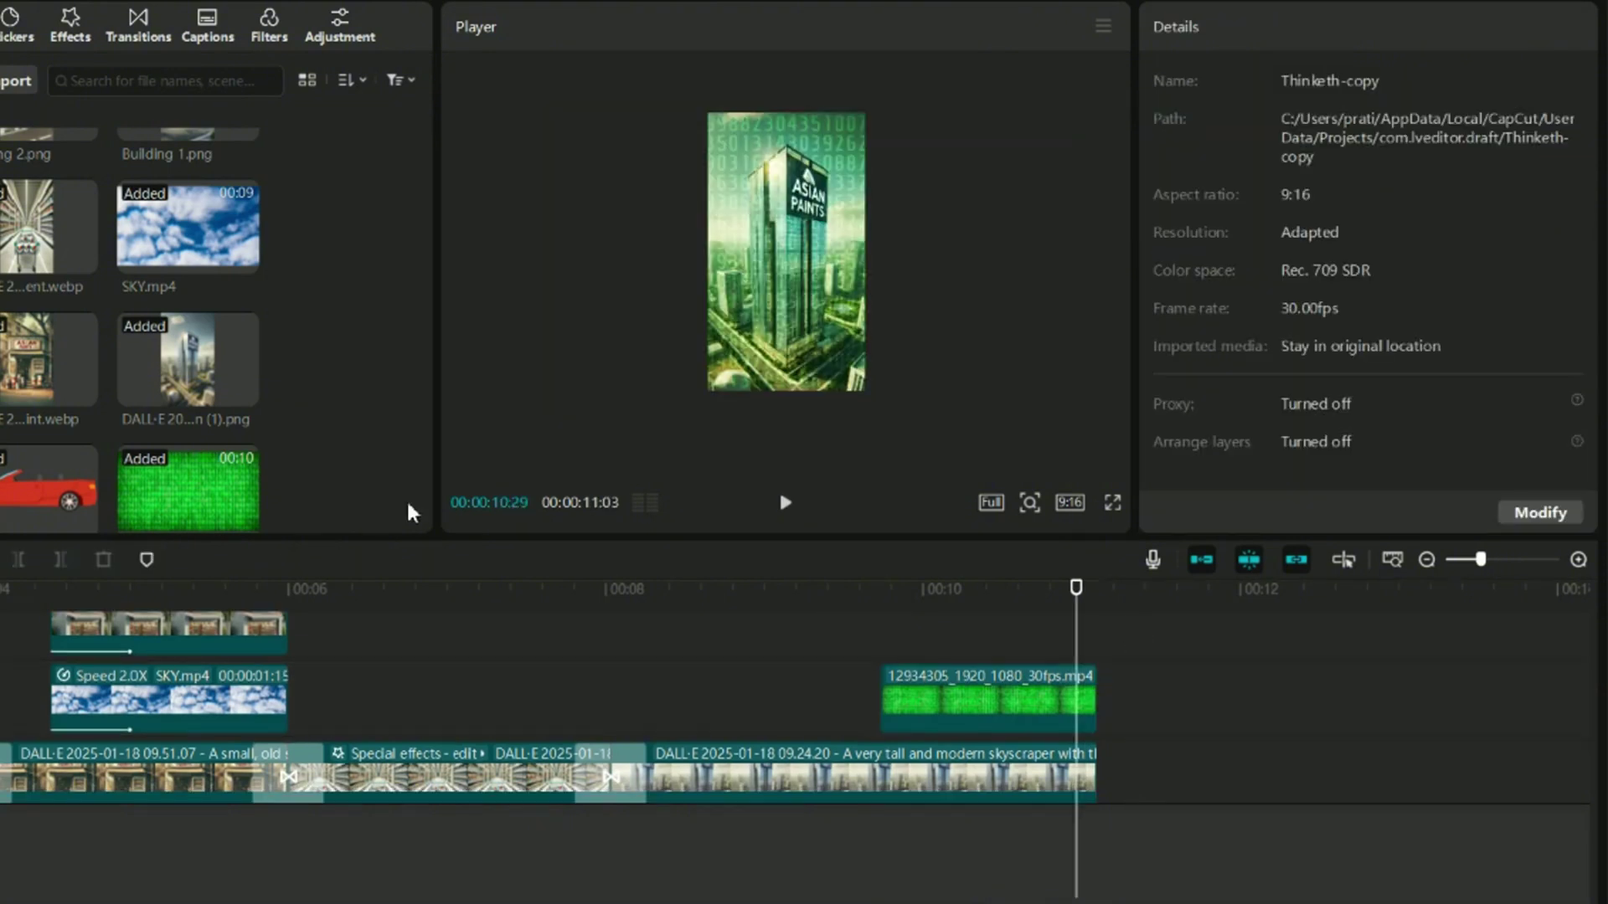
{"action": "left_click", "coordinate": [854, 261]}
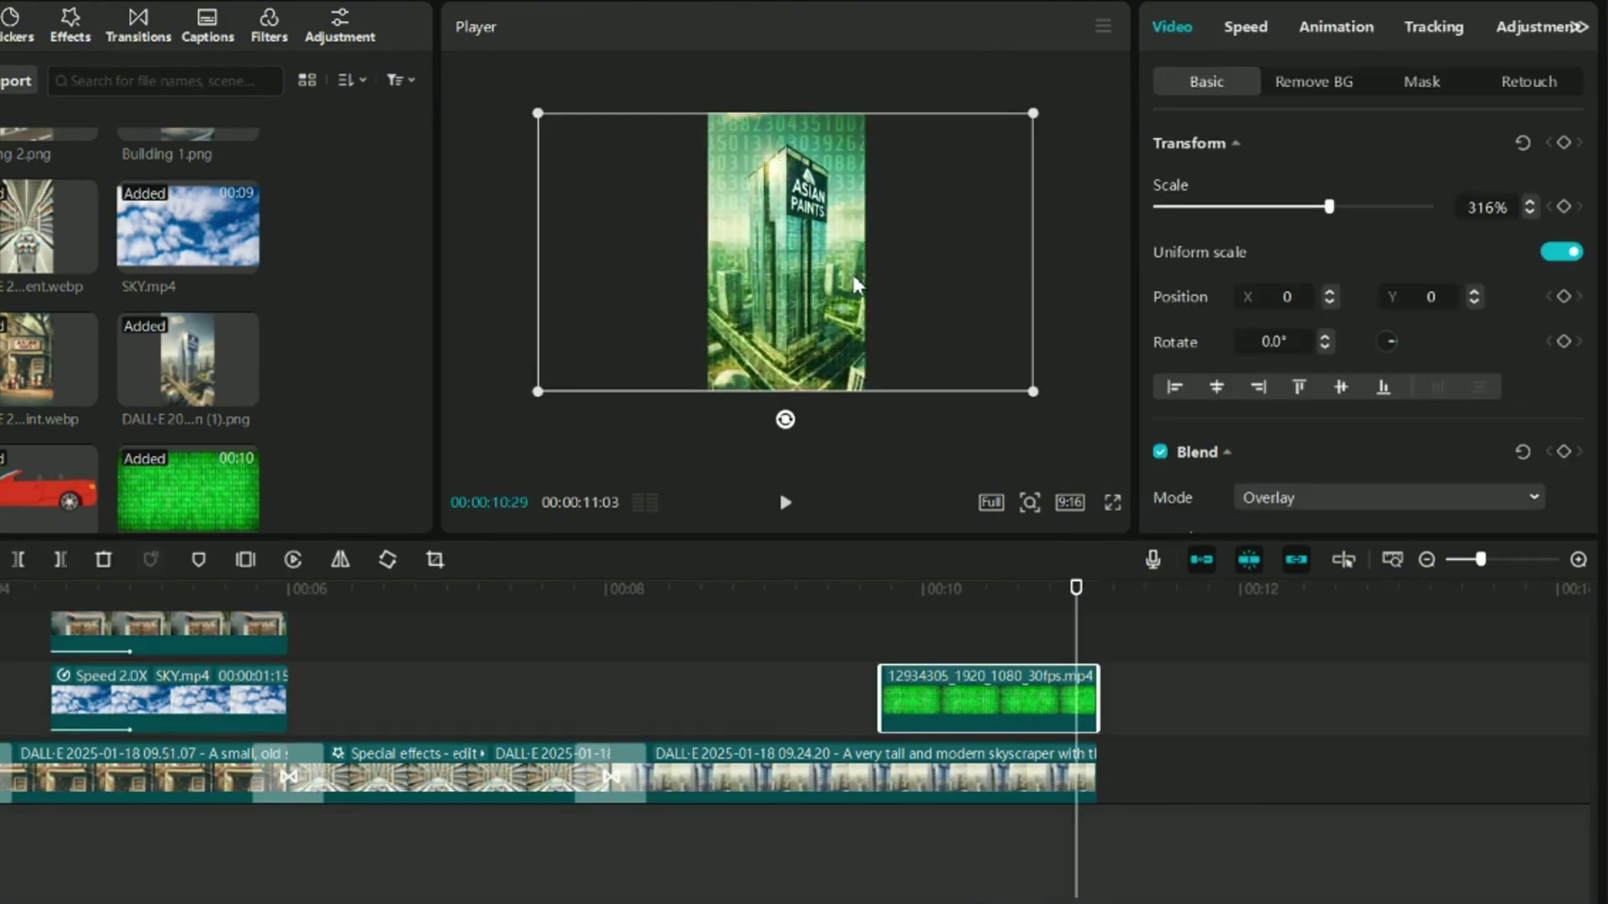
Copy the second CITY title compound clip and paste it above the green code clip at 00:00:09:25
{"action": "scroll", "coordinate": [703, 663], "scroll_direction": "up", "scroll_amount": 2}
{"action": "scroll", "coordinate": [628, 700], "scroll_direction": "left", "scroll_amount": 5}
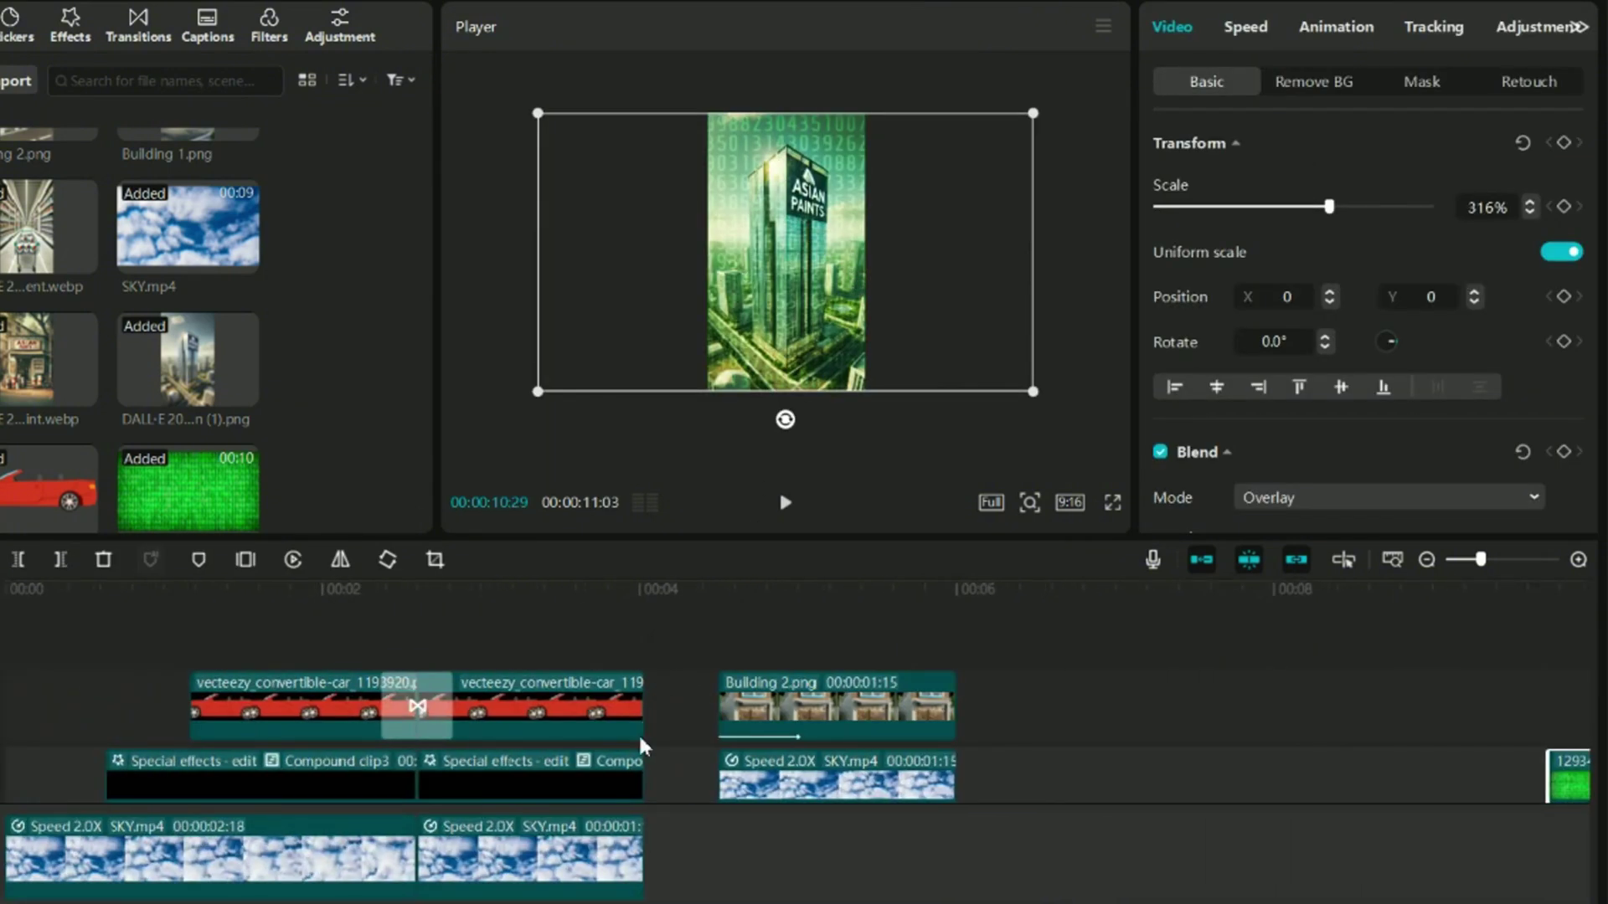
{"action": "left_click", "coordinate": [600, 787]}
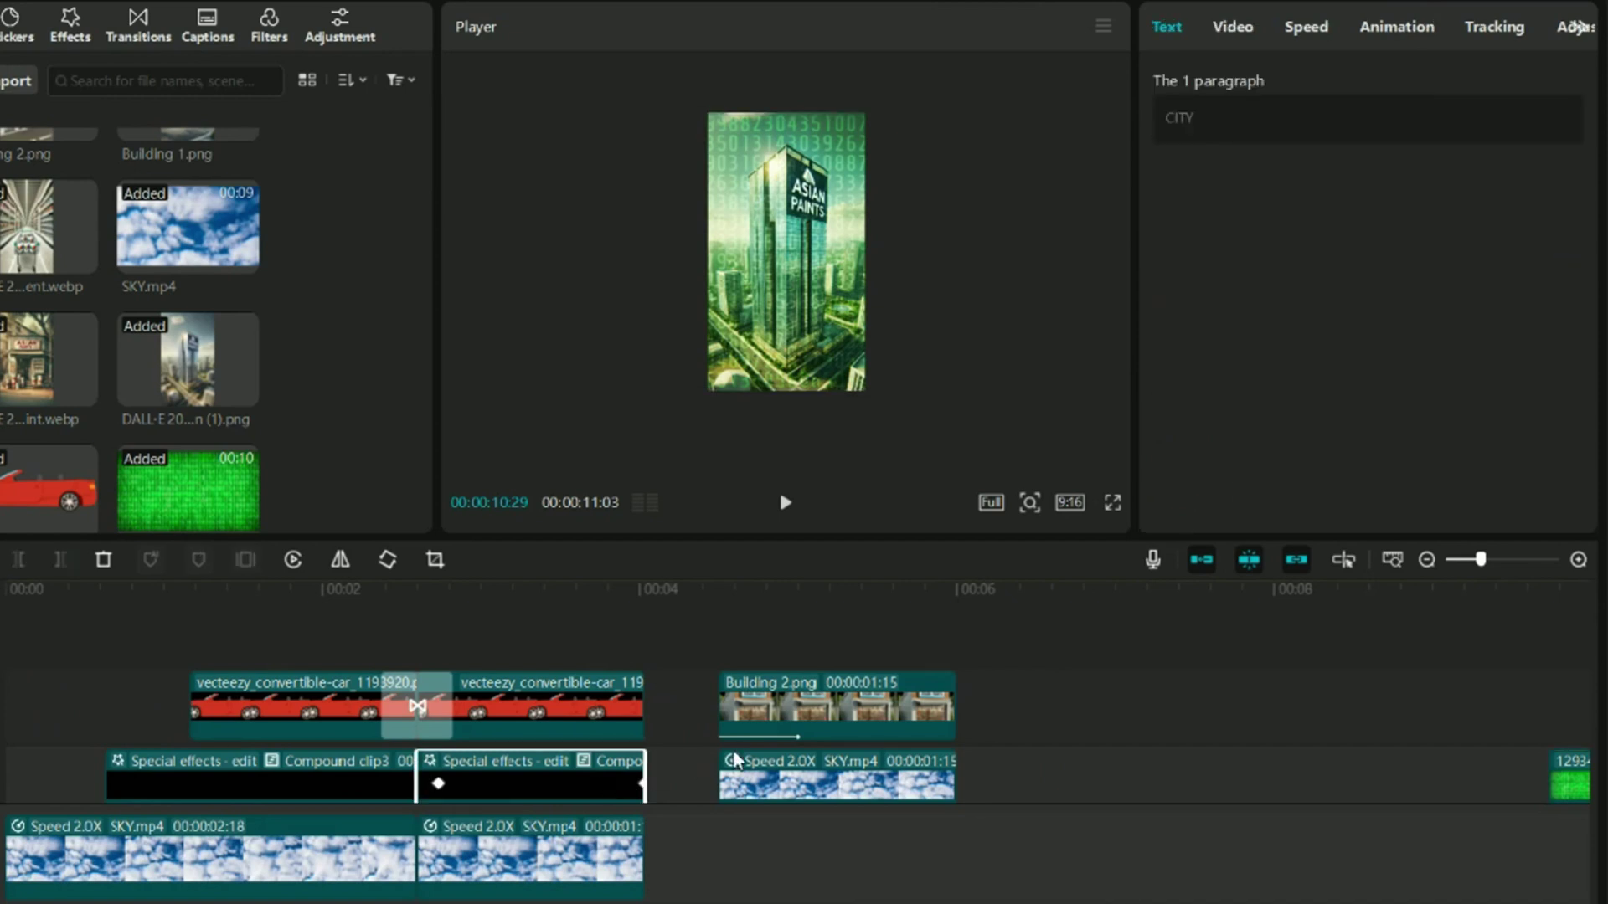
{"action": "scroll", "coordinate": [862, 736], "scroll_direction": "right", "scroll_amount": 5}
{"action": "left_click", "coordinate": [879, 665]}
{"action": "scroll", "coordinate": [884, 661], "scroll_direction": "down", "scroll_amount": 2}
{"action": "scroll", "coordinate": [887, 653], "scroll_direction": "up", "scroll_amount": 1}
{"action": "left_click_drag", "start_coordinate": [885, 645], "coordinate": [905, 627]}
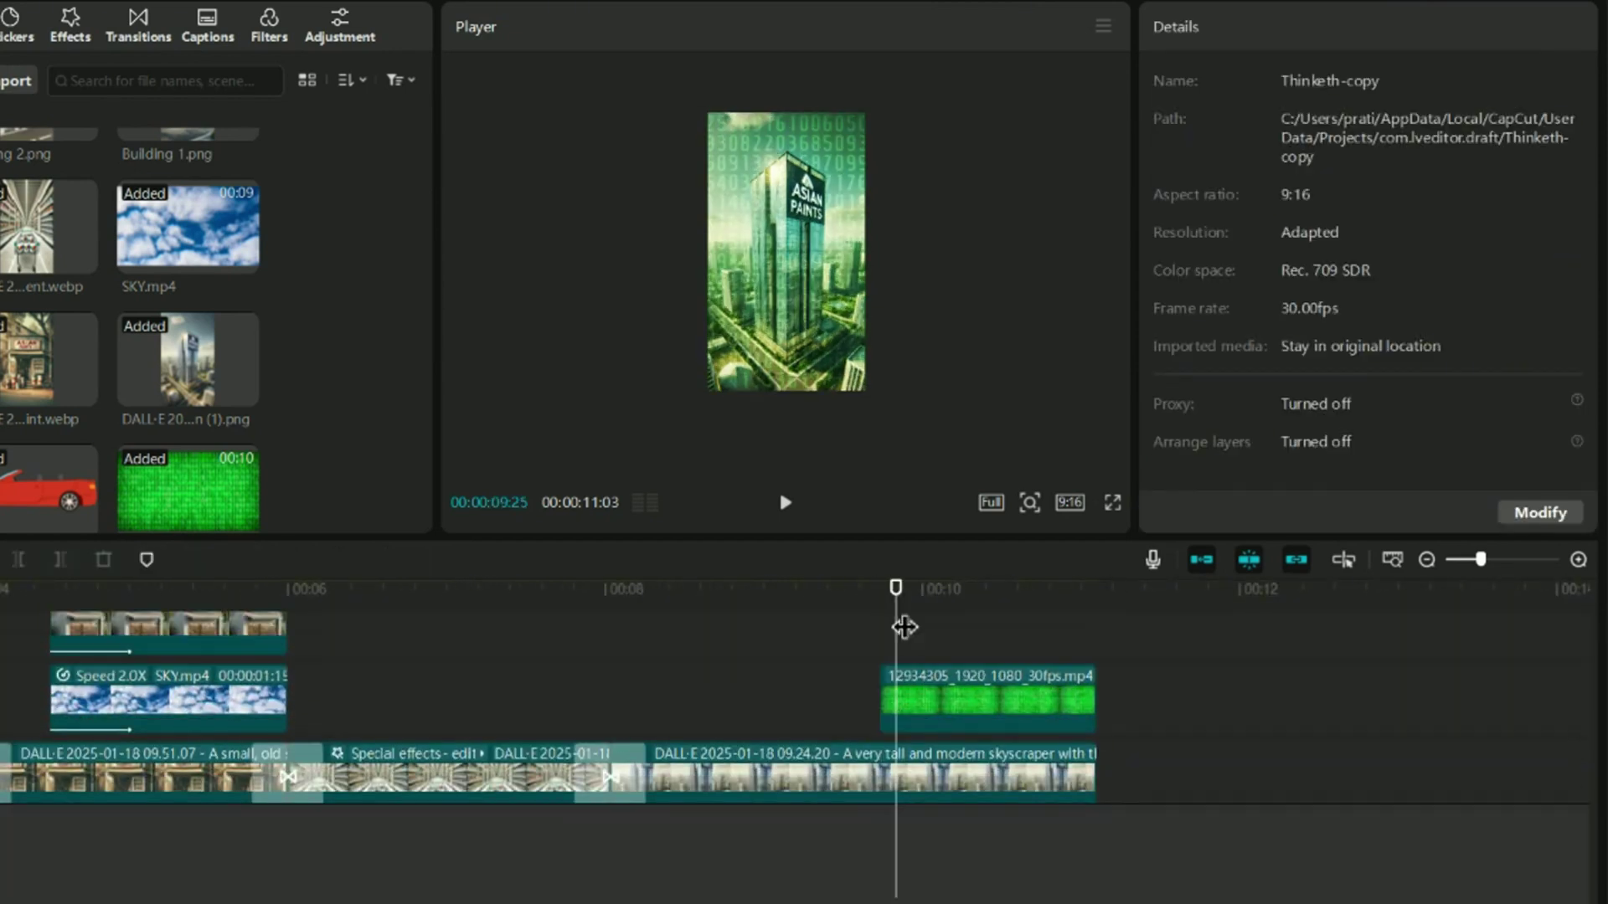
{"action": "key", "text": "ctrl+v"}
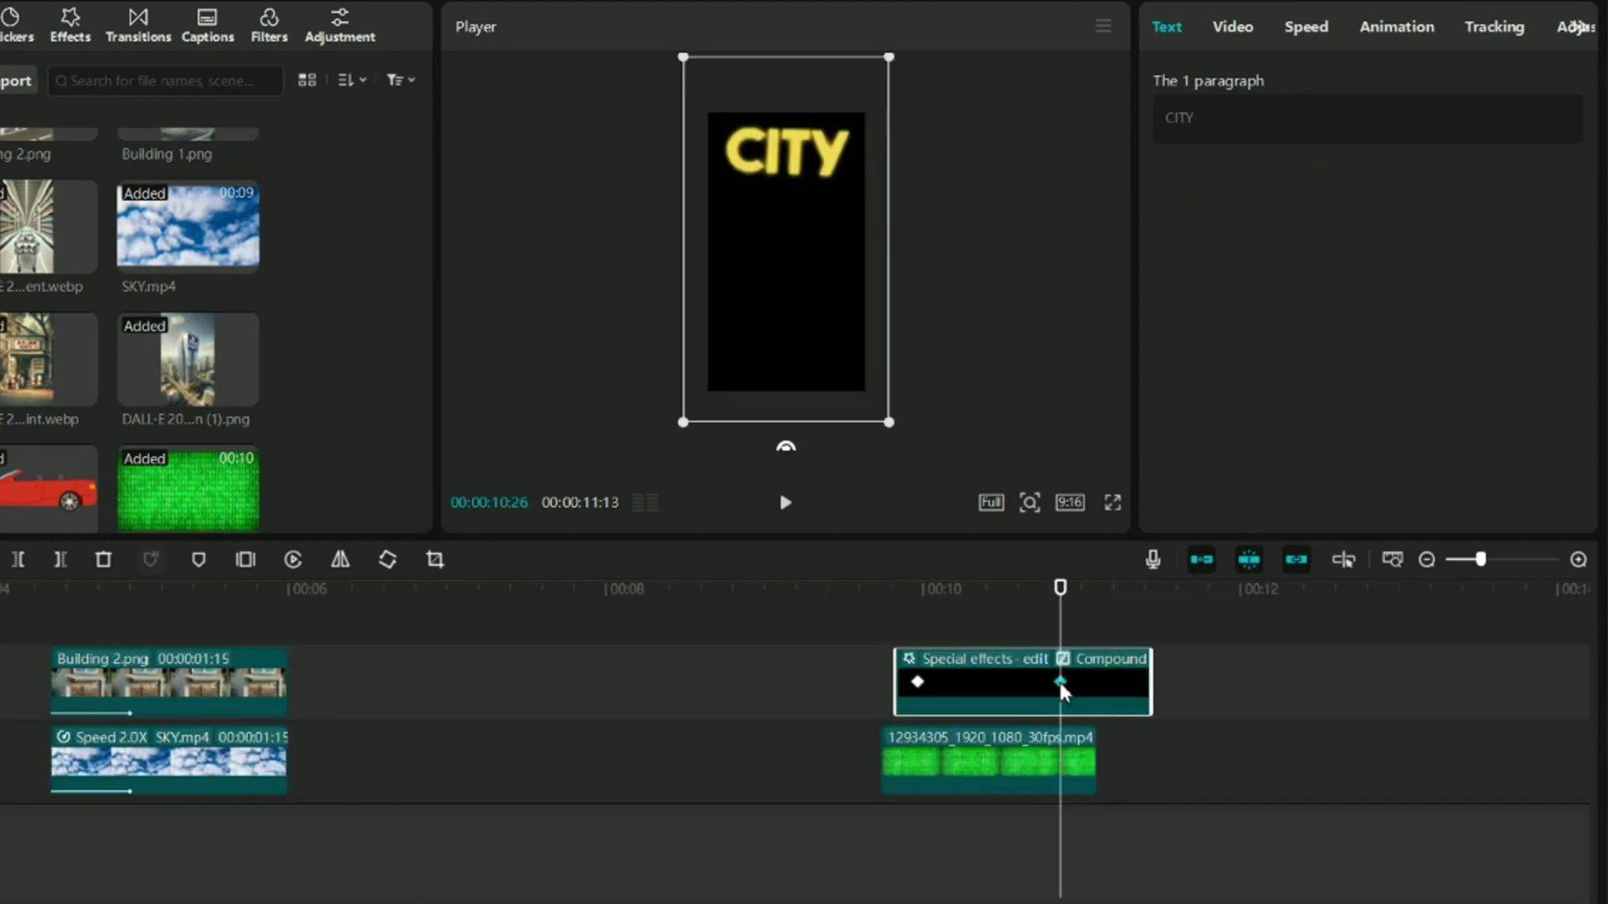
Delete the pasted CITY title's keyframes and trim the clip to end at 00:00:11:03
{"action": "key", "text": "Delete"}
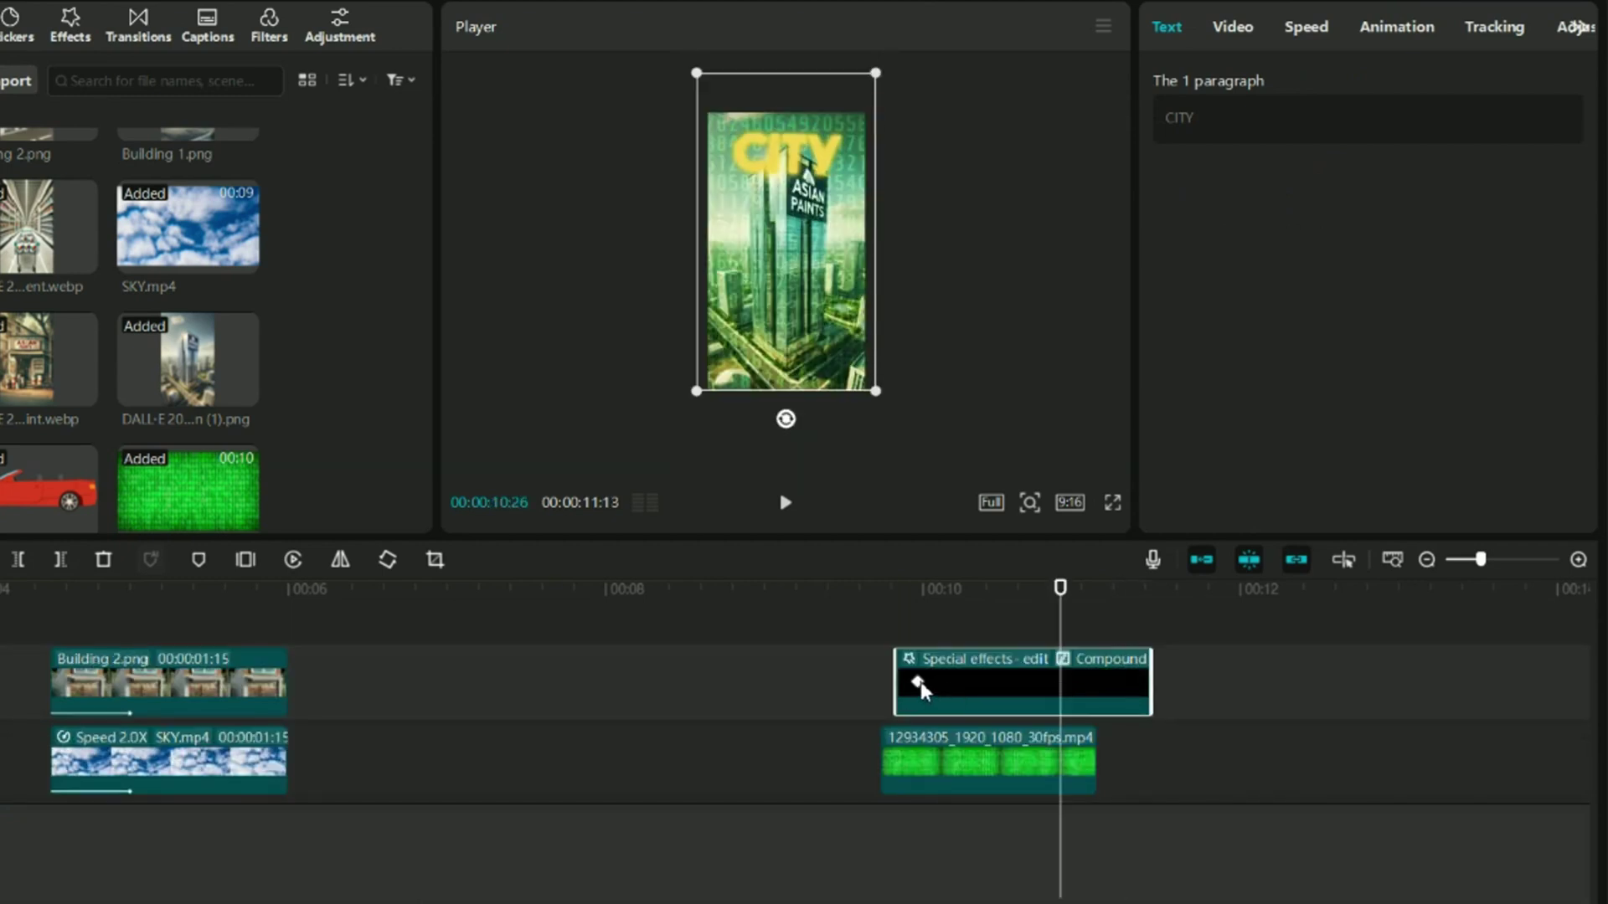
{"action": "left_click", "coordinate": [919, 683]}
{"action": "left_click_drag", "start_coordinate": [1160, 681], "coordinate": [1099, 681]}
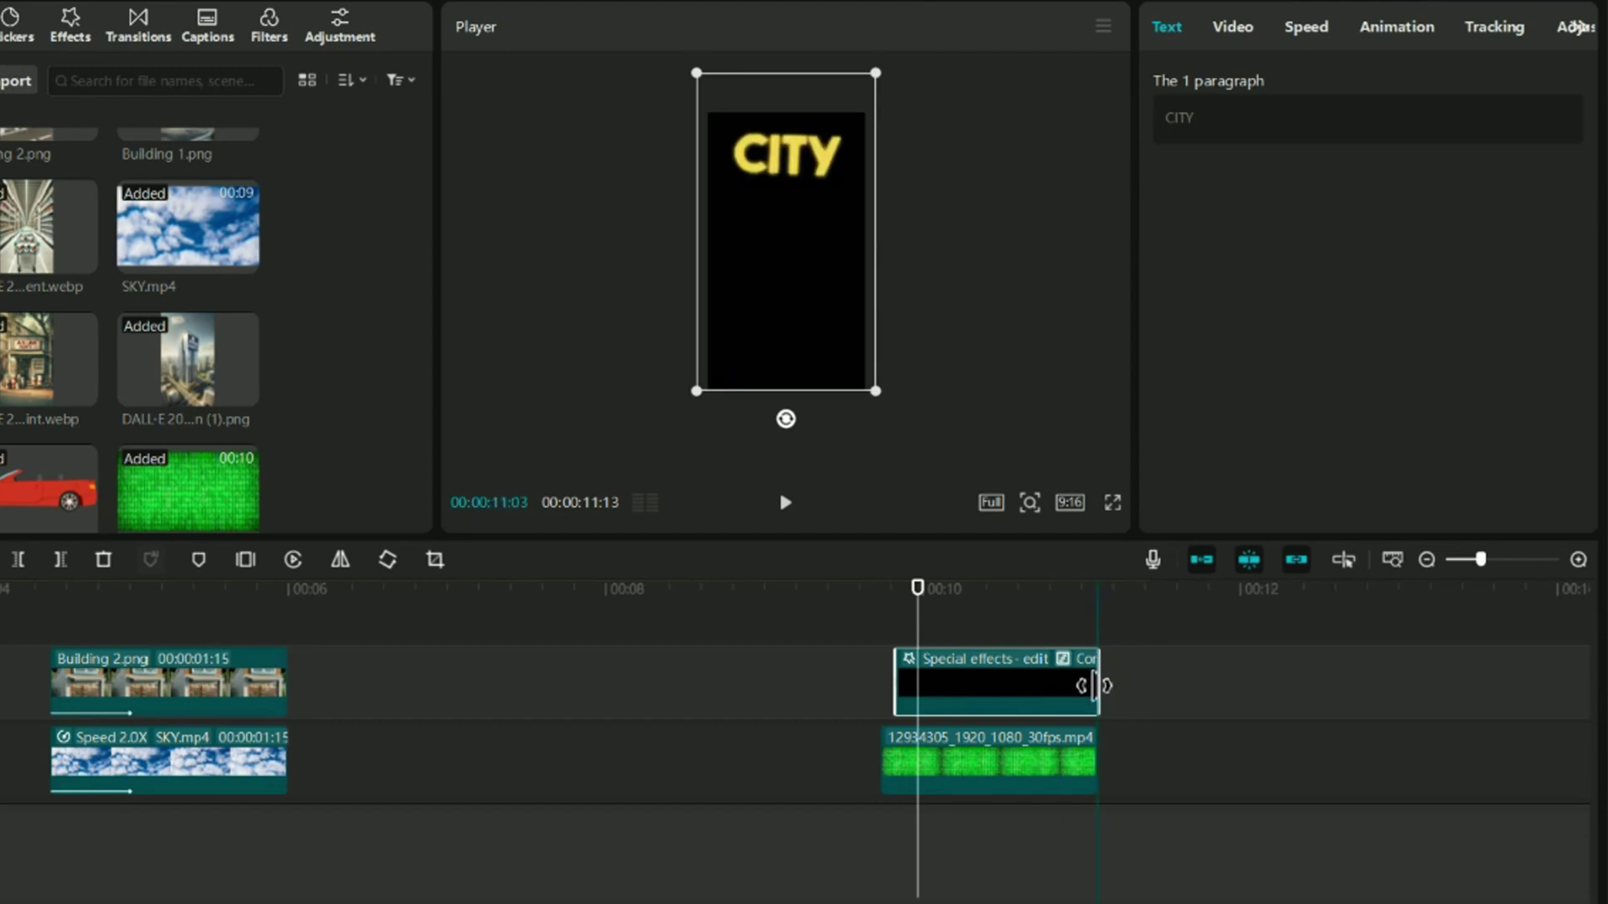
Move the pasted CITY title down over the middle of the skyscraper and preview its animation
{"action": "left_click", "coordinate": [781, 245]}
{"action": "scroll", "coordinate": [1298, 352], "scroll_direction": "down", "scroll_amount": 10}
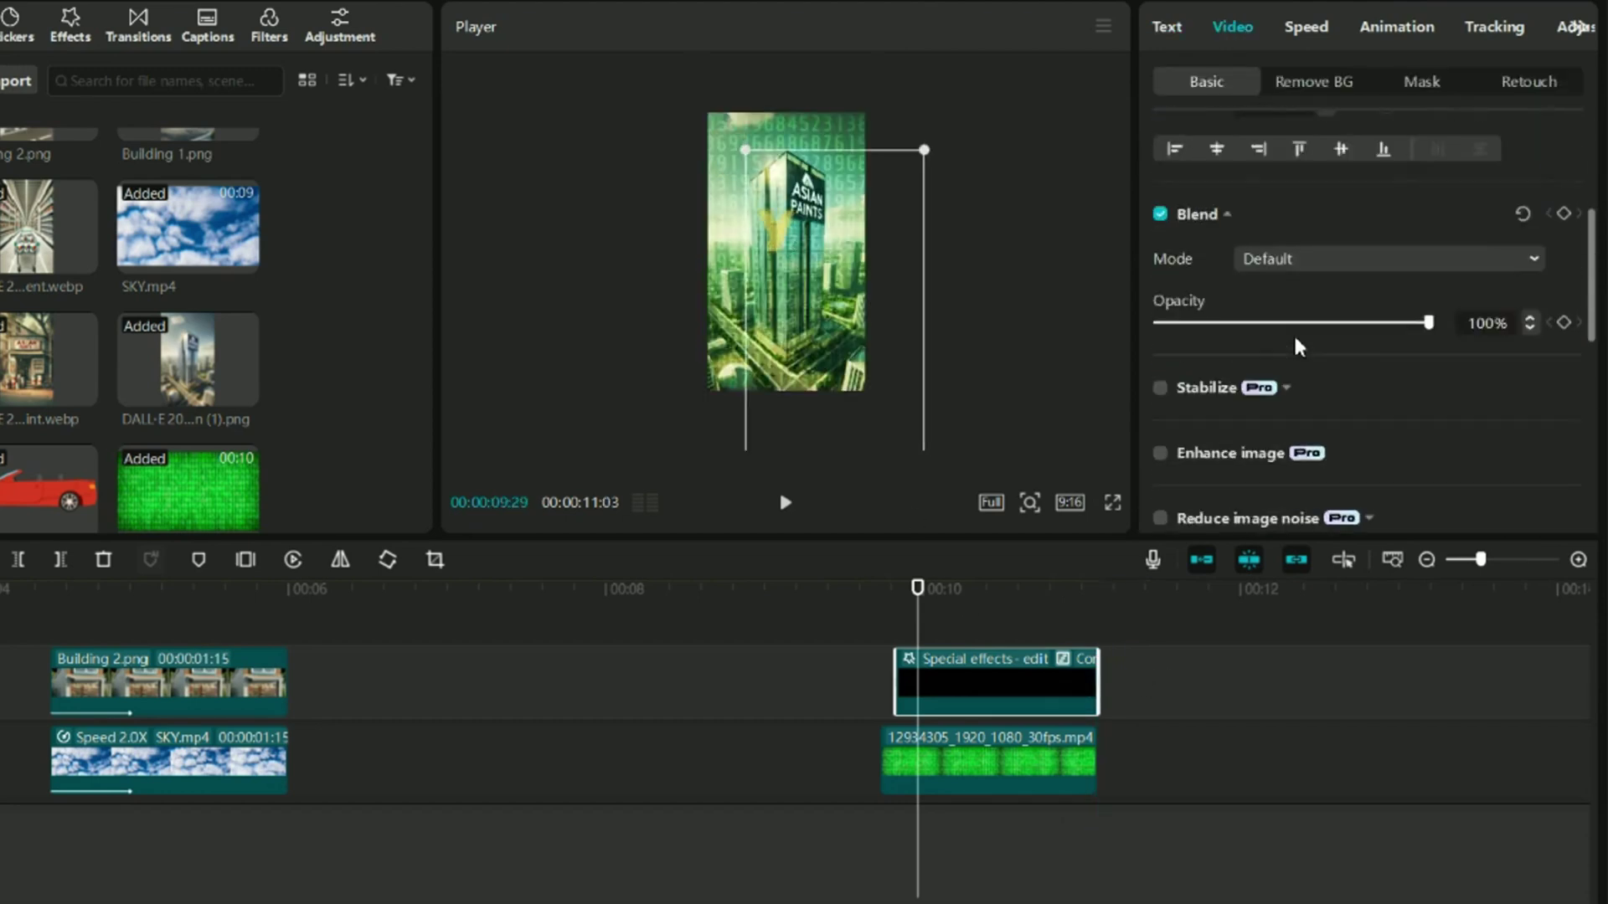
{"action": "key", "text": "space"}
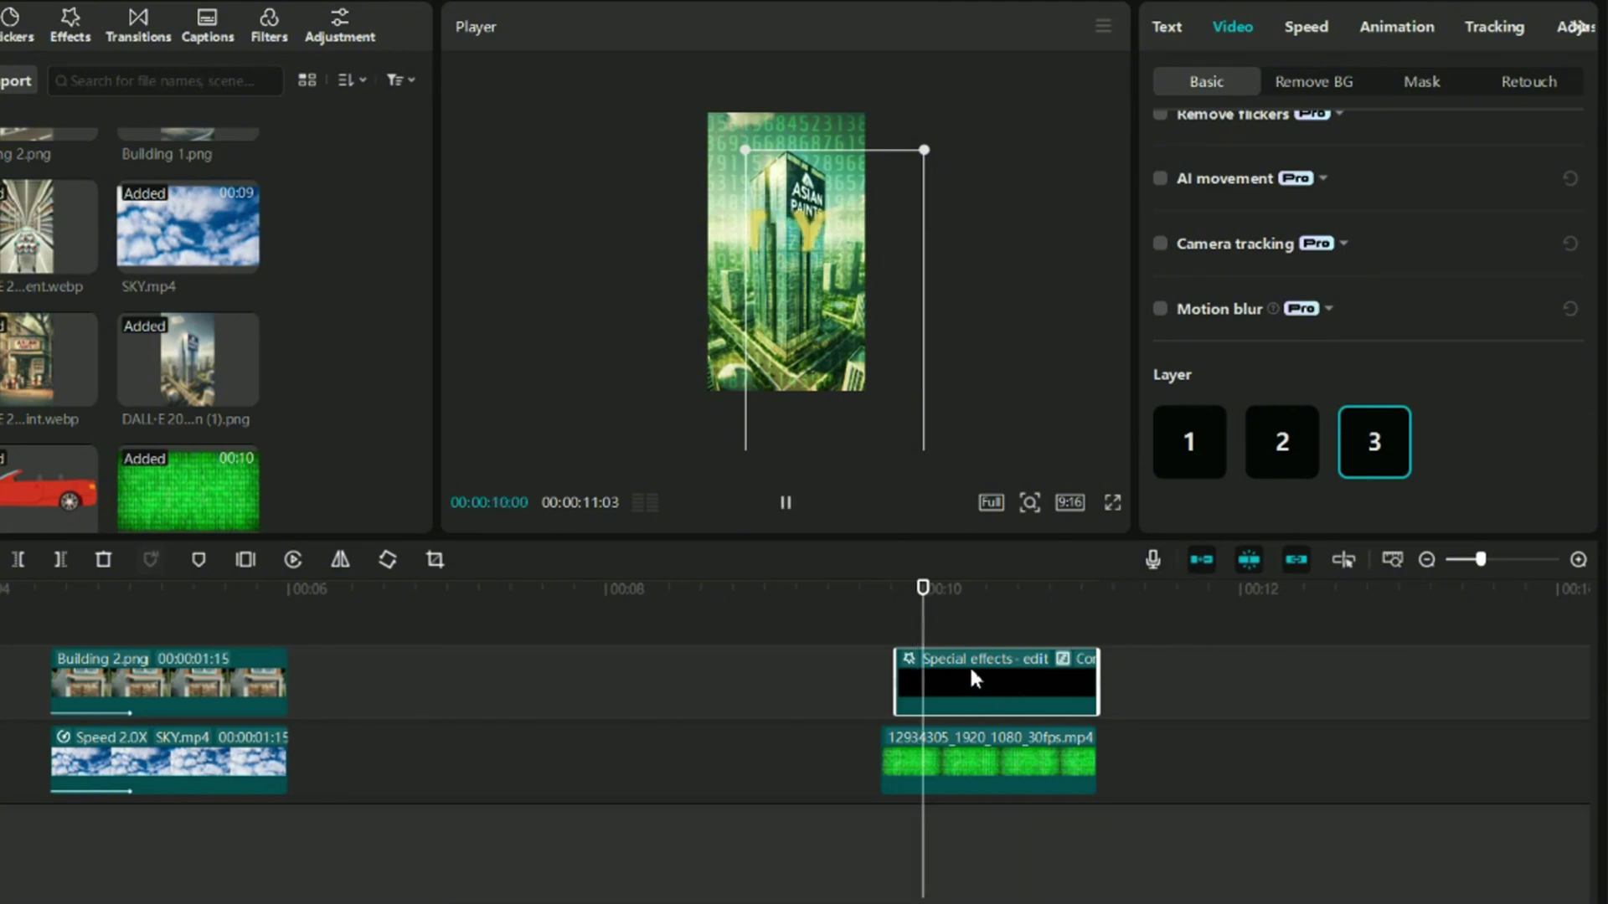
{"action": "key", "text": "space"}
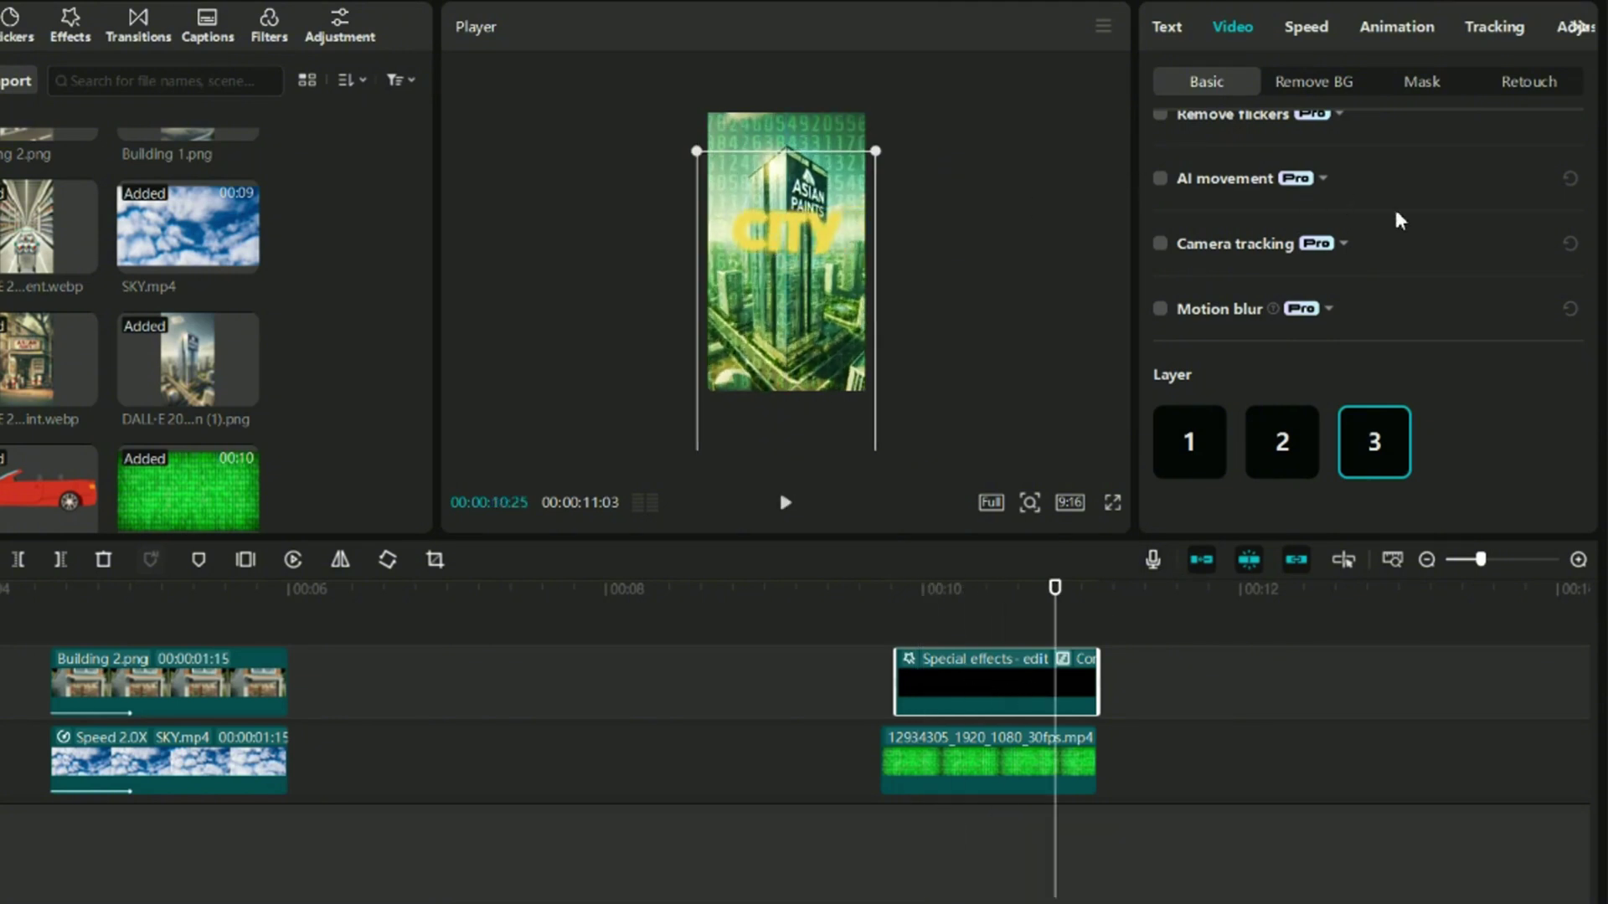
Replace the pasted title's text with "technology" and scale its clip down to 86%
{"action": "left_click", "coordinate": [1167, 27]}
{"action": "left_click_drag", "start_coordinate": [1243, 122], "coordinate": [1107, 130]}
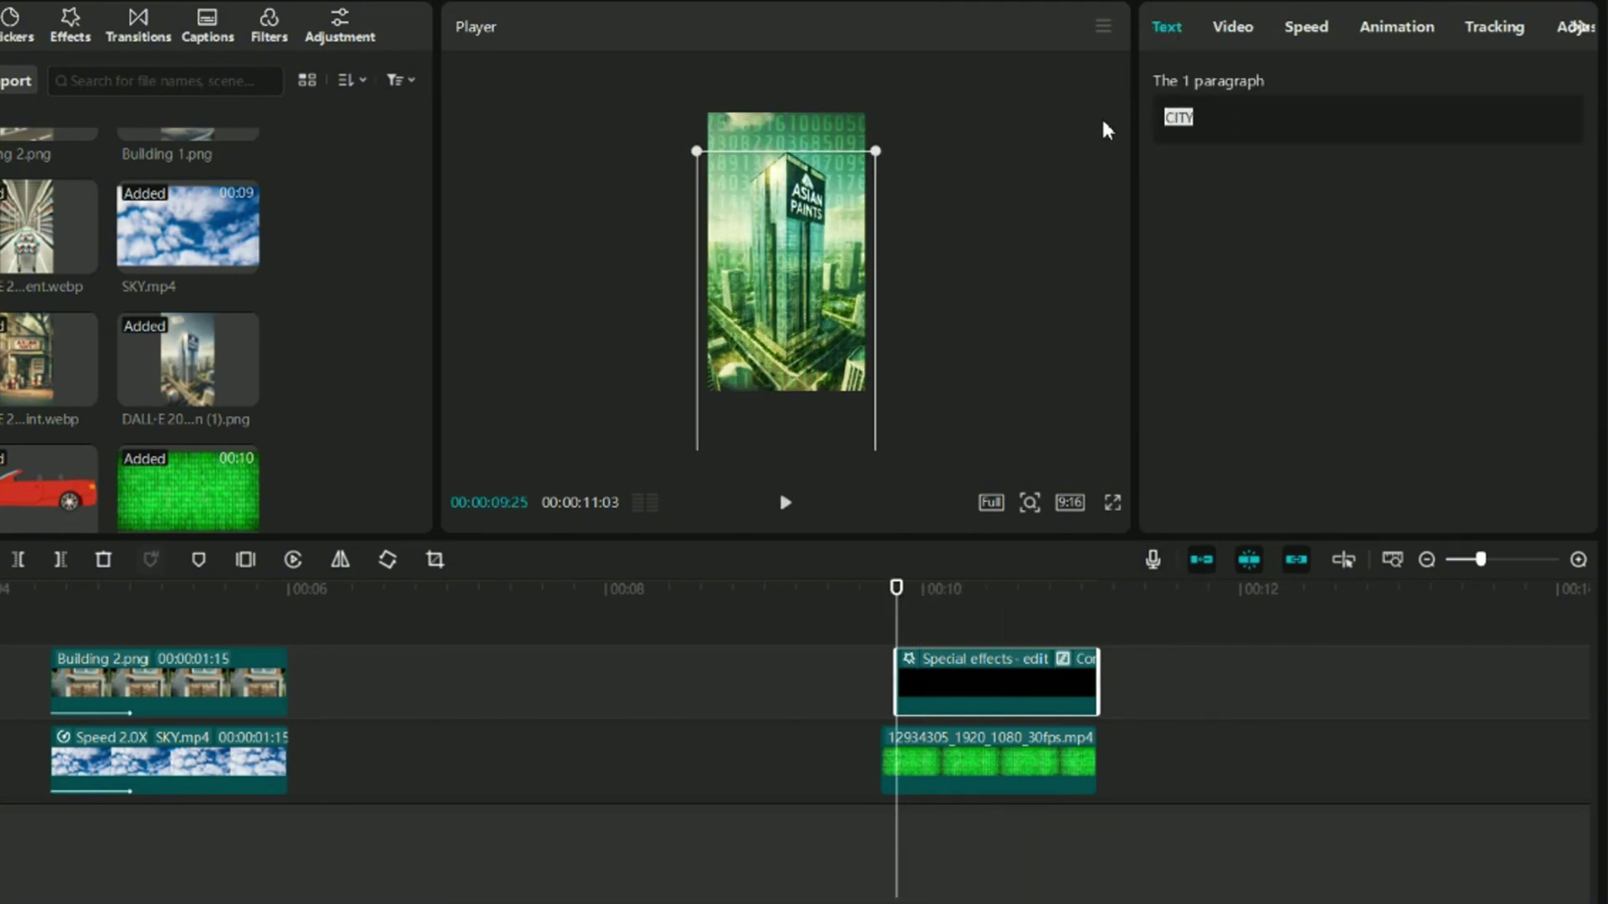
{"action": "type", "text": "technology"}
{"action": "left_click", "coordinate": [1012, 590]}
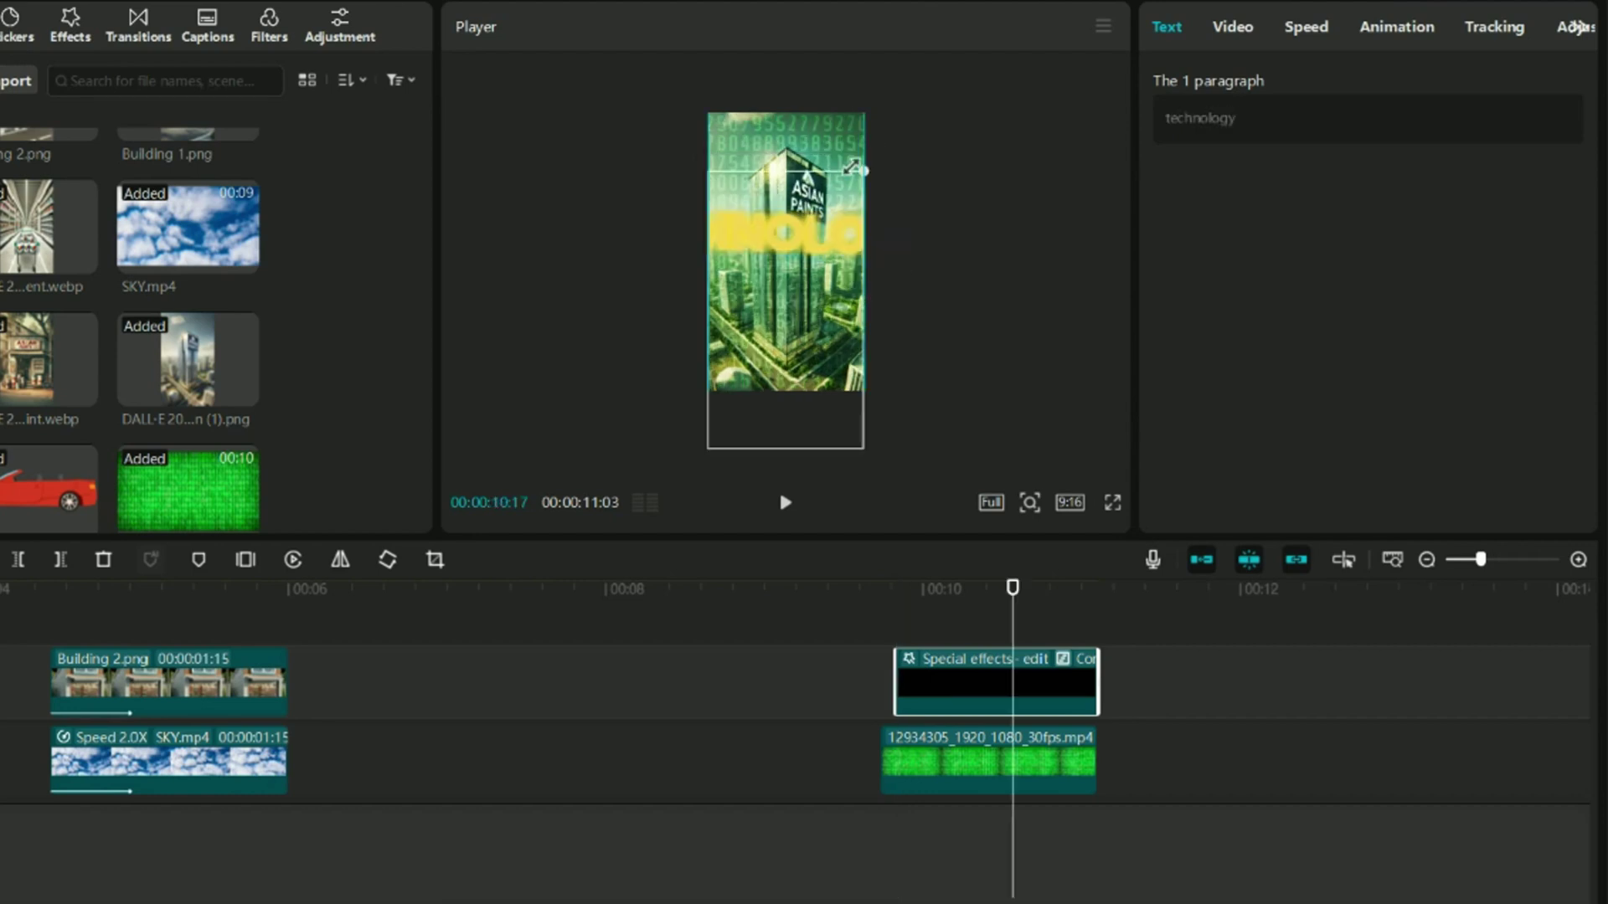
Inside the title's compound clip, shrink the technology text to fit the frame width and set it to uppercase
{"action": "double_click", "coordinate": [965, 703]}
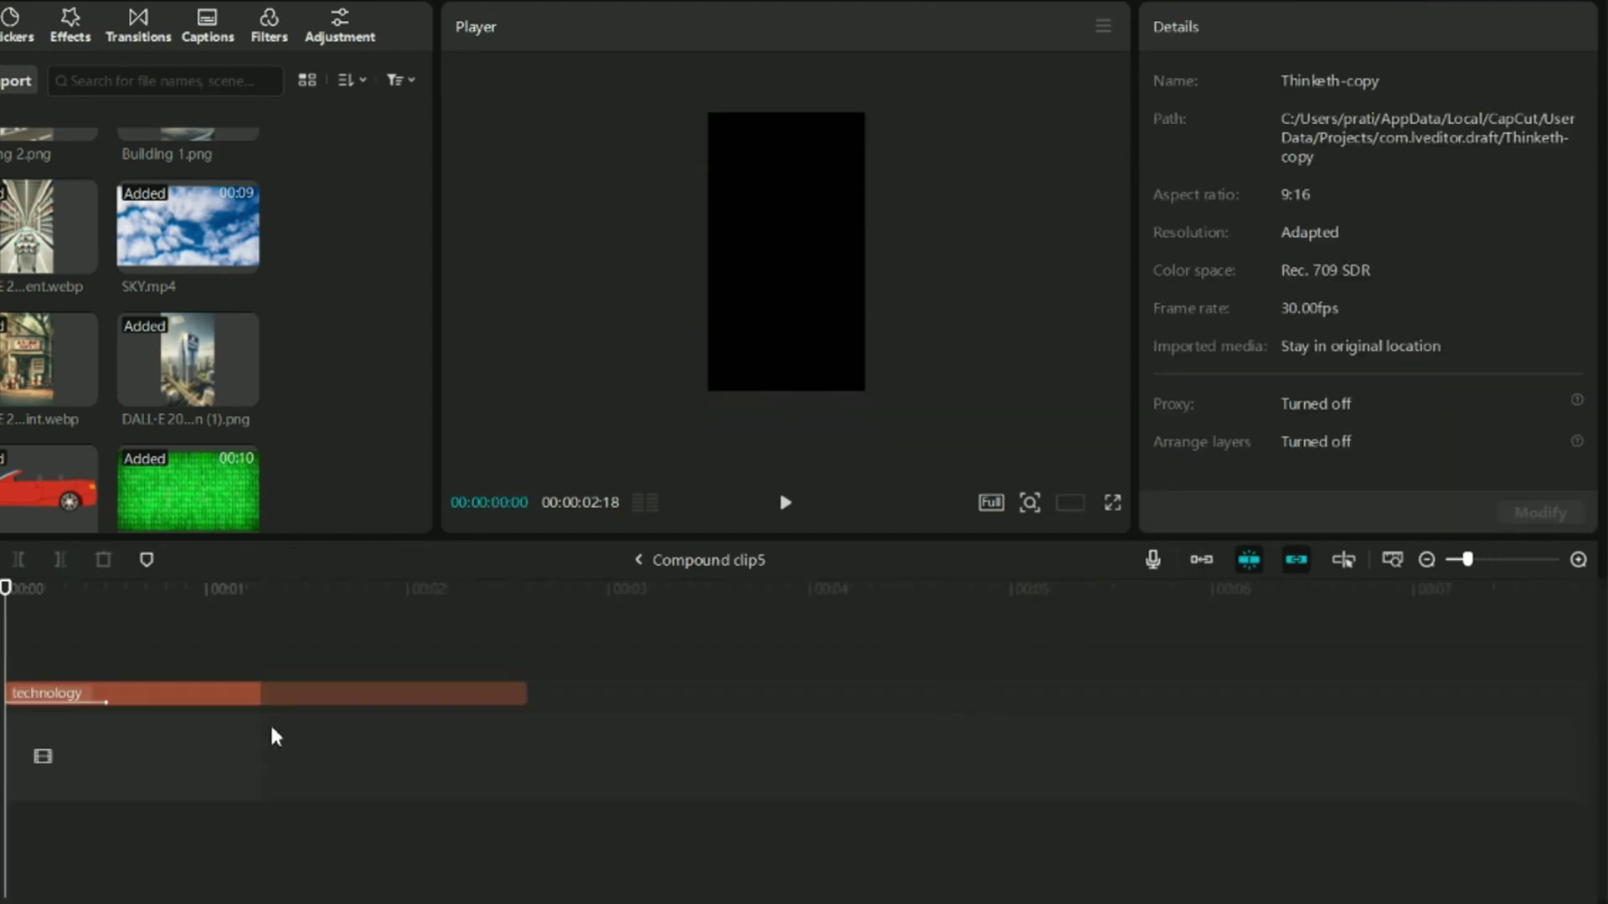
{"action": "left_click", "coordinate": [69, 700]}
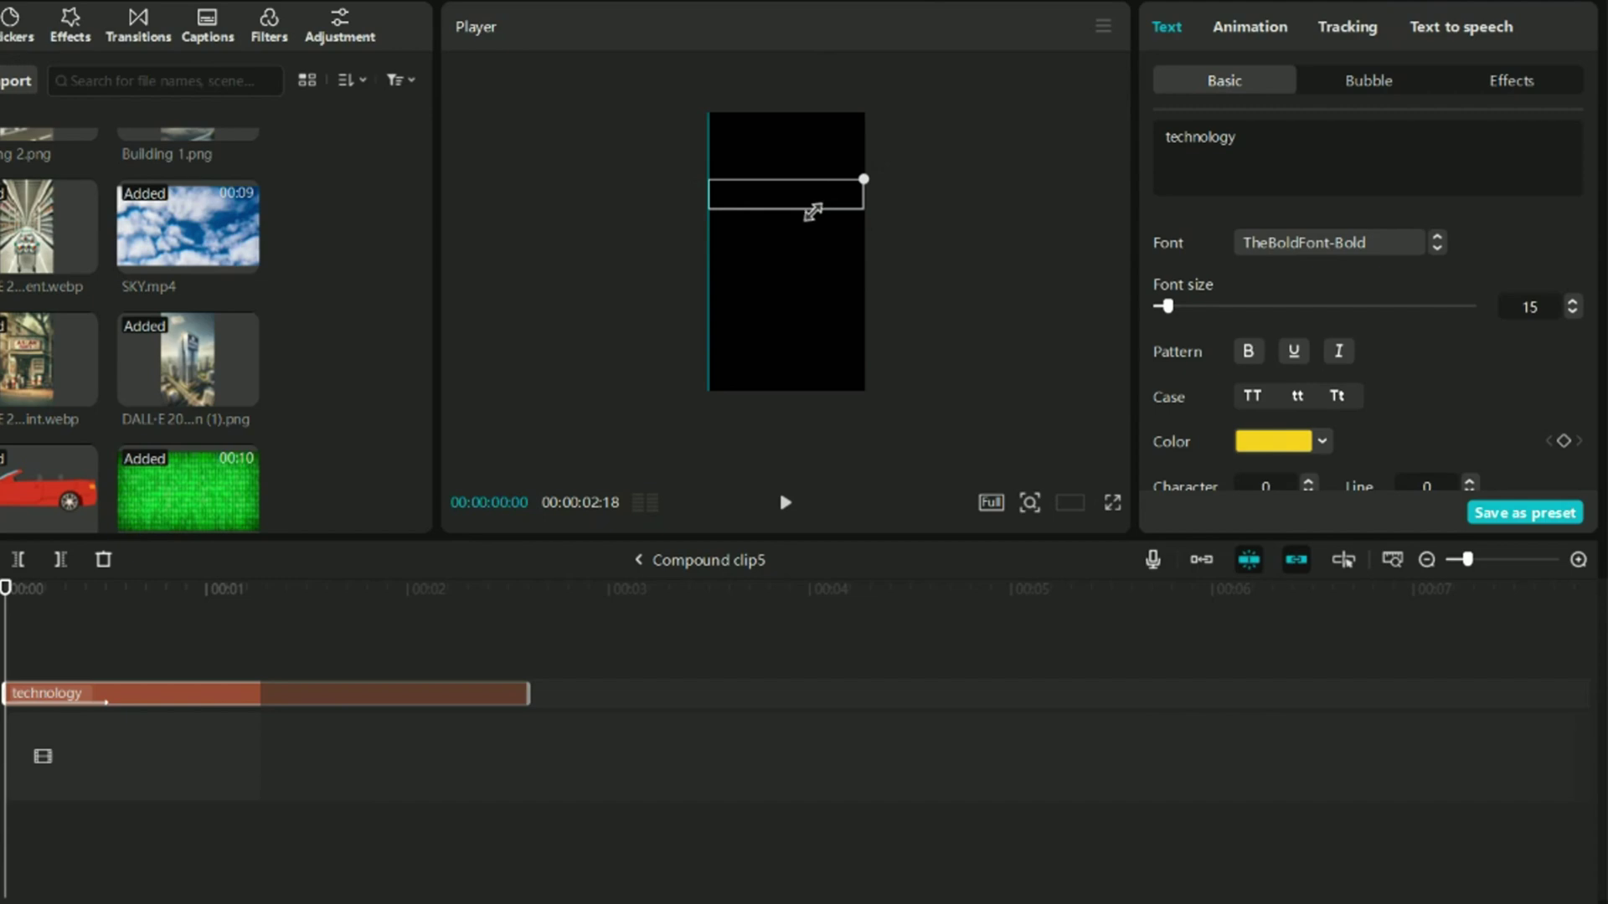
{"action": "left_click", "coordinate": [1252, 396]}
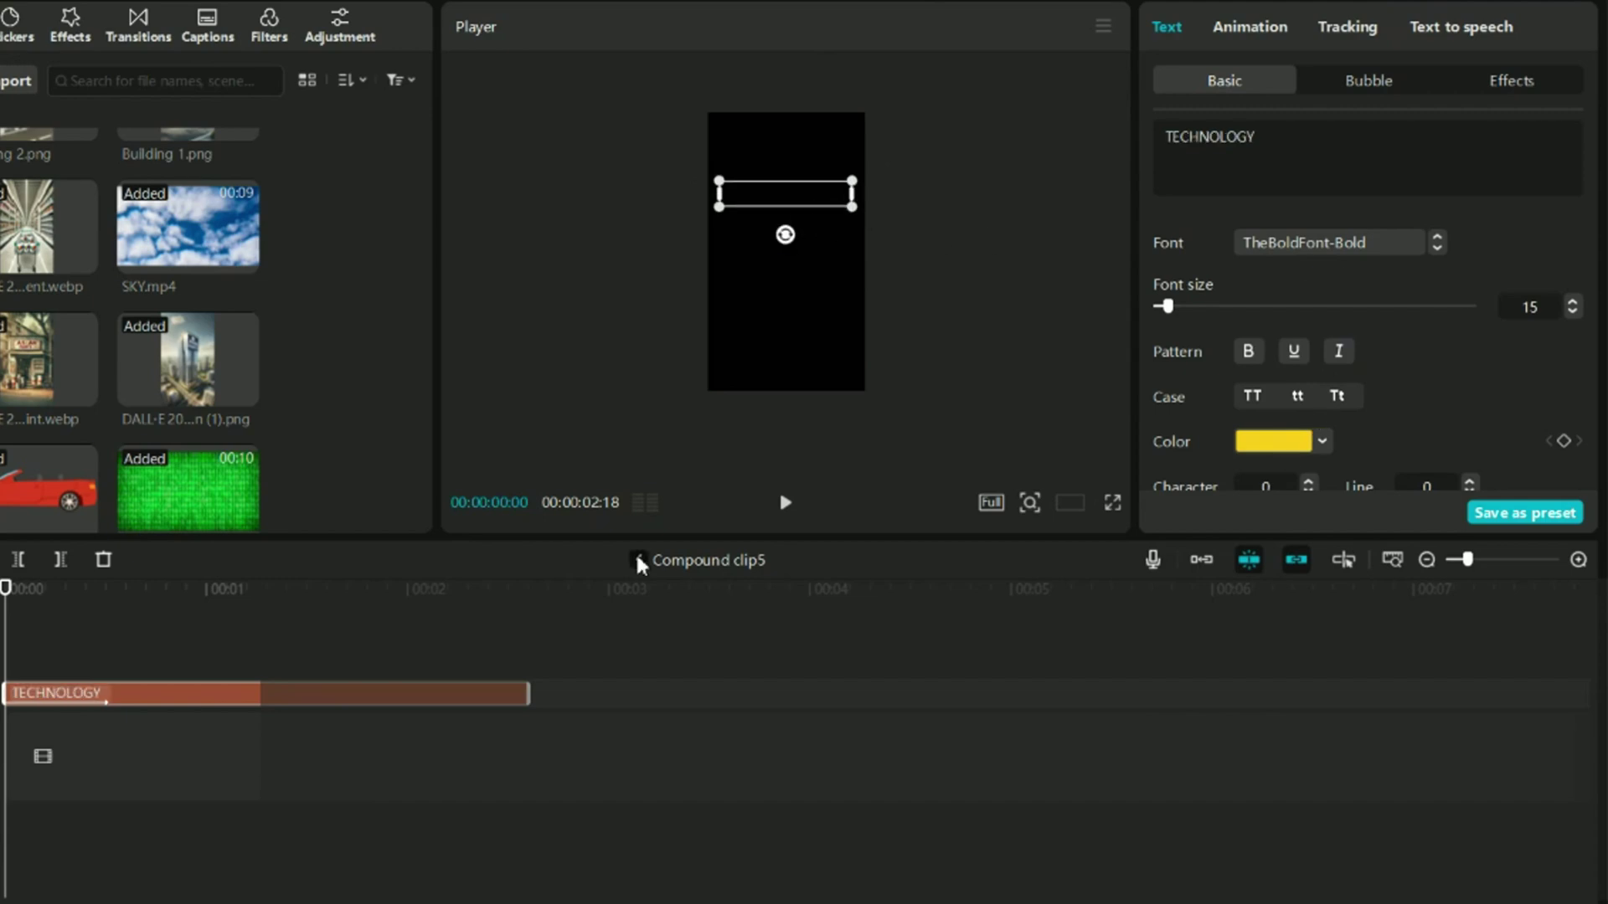
{"action": "left_click", "coordinate": [638, 560]}
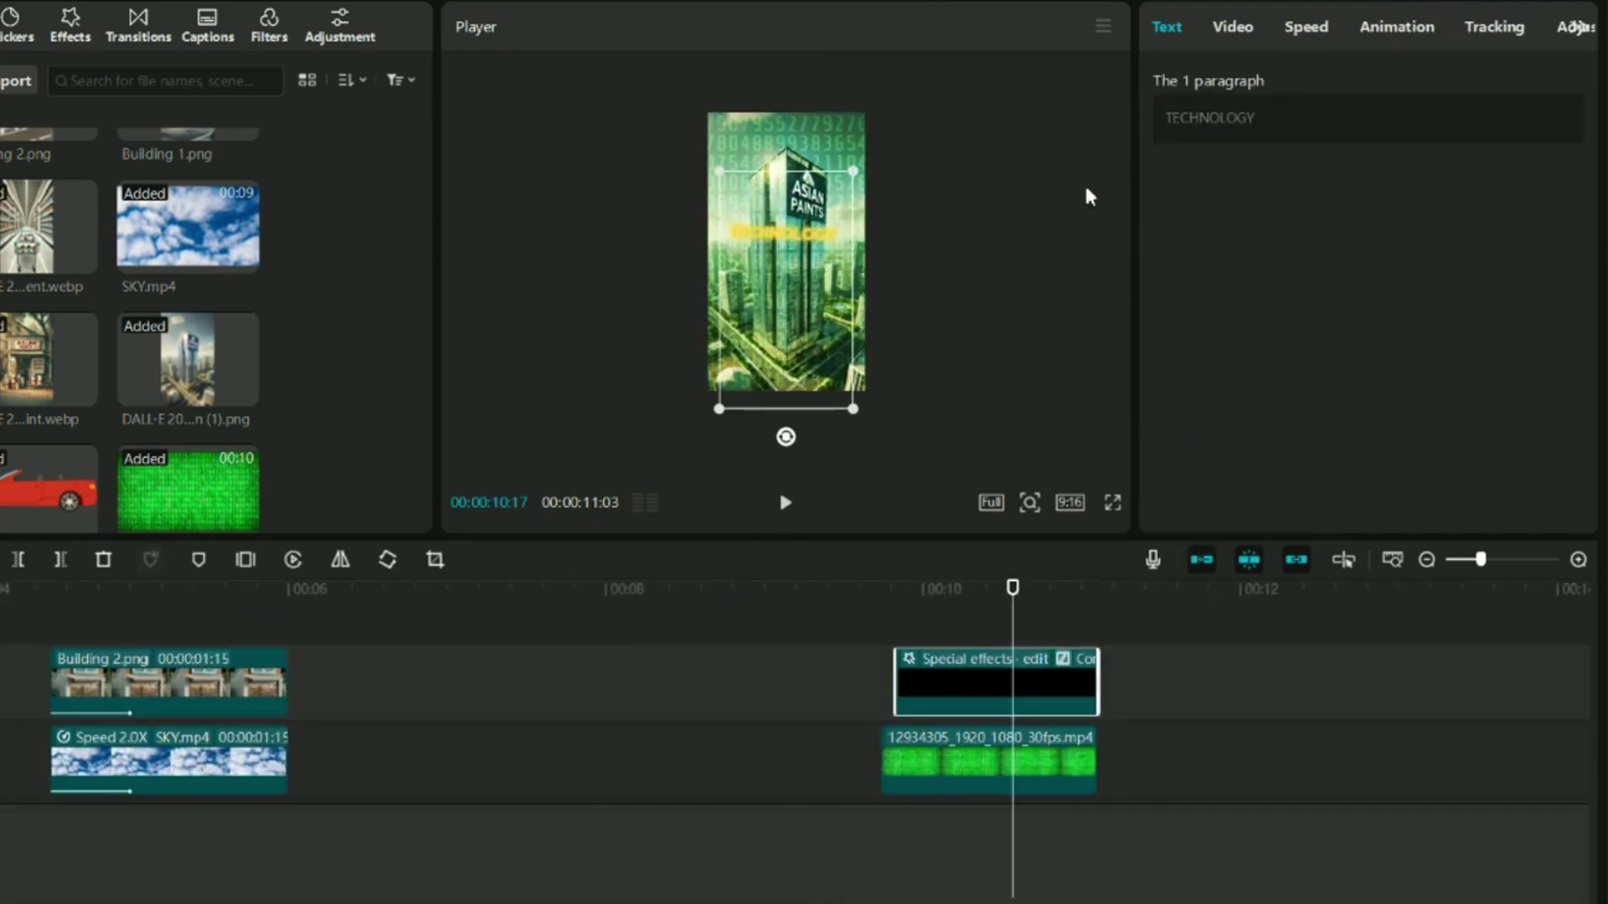
Reopen the title's compound clip and set the TECHNOLOGY text color to white, FFFFFF
{"action": "left_click", "coordinate": [1241, 31]}
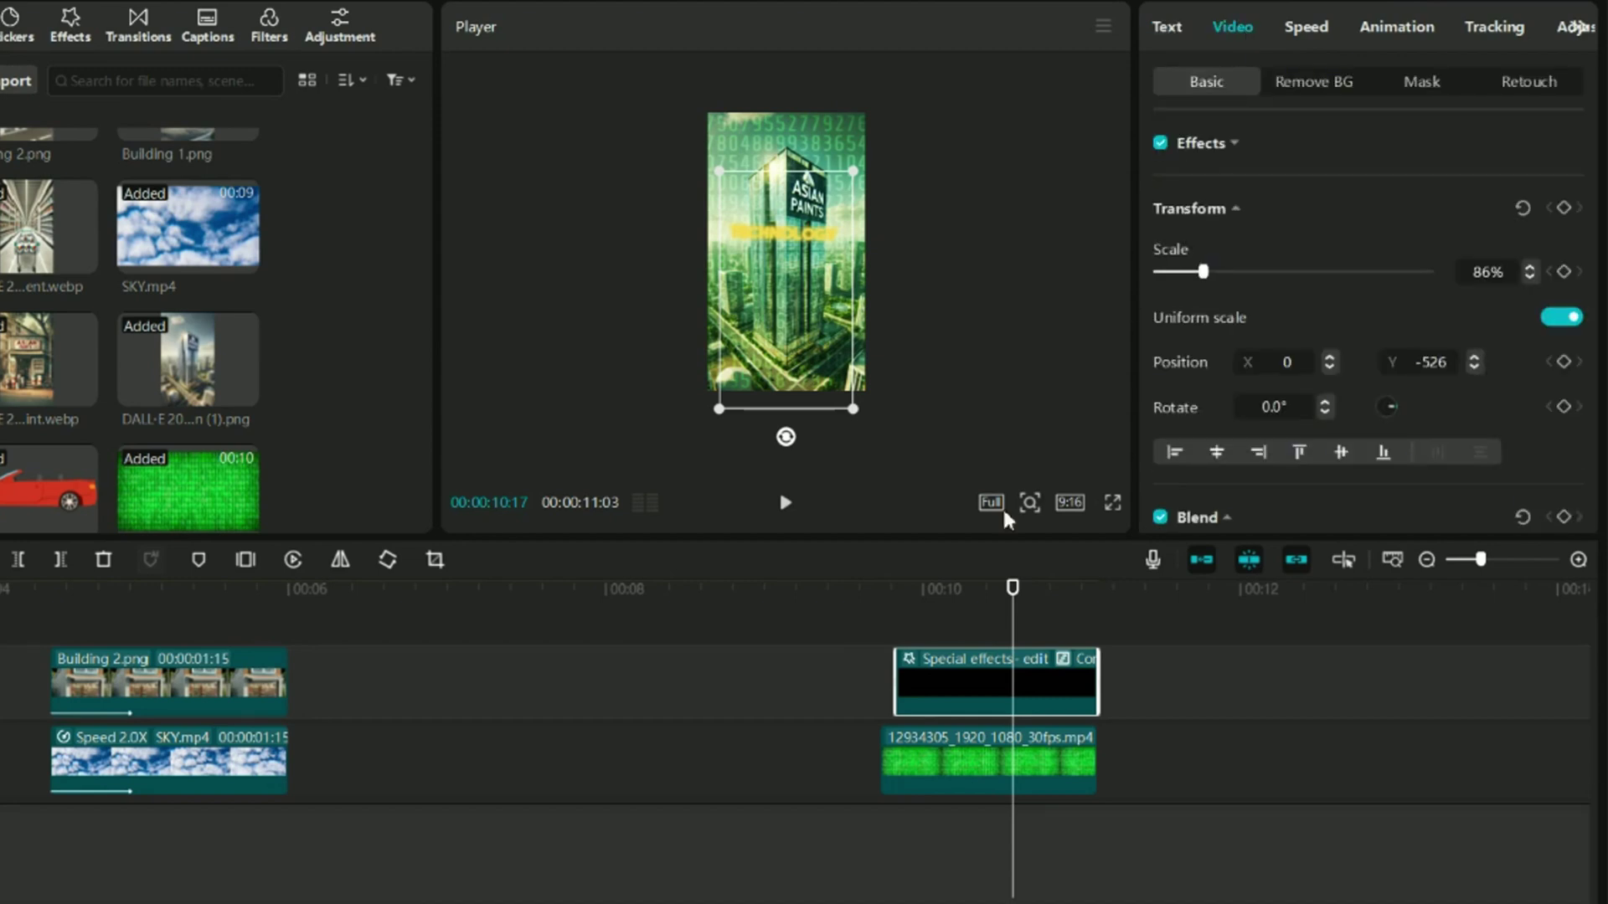
{"action": "double_click", "coordinate": [987, 712]}
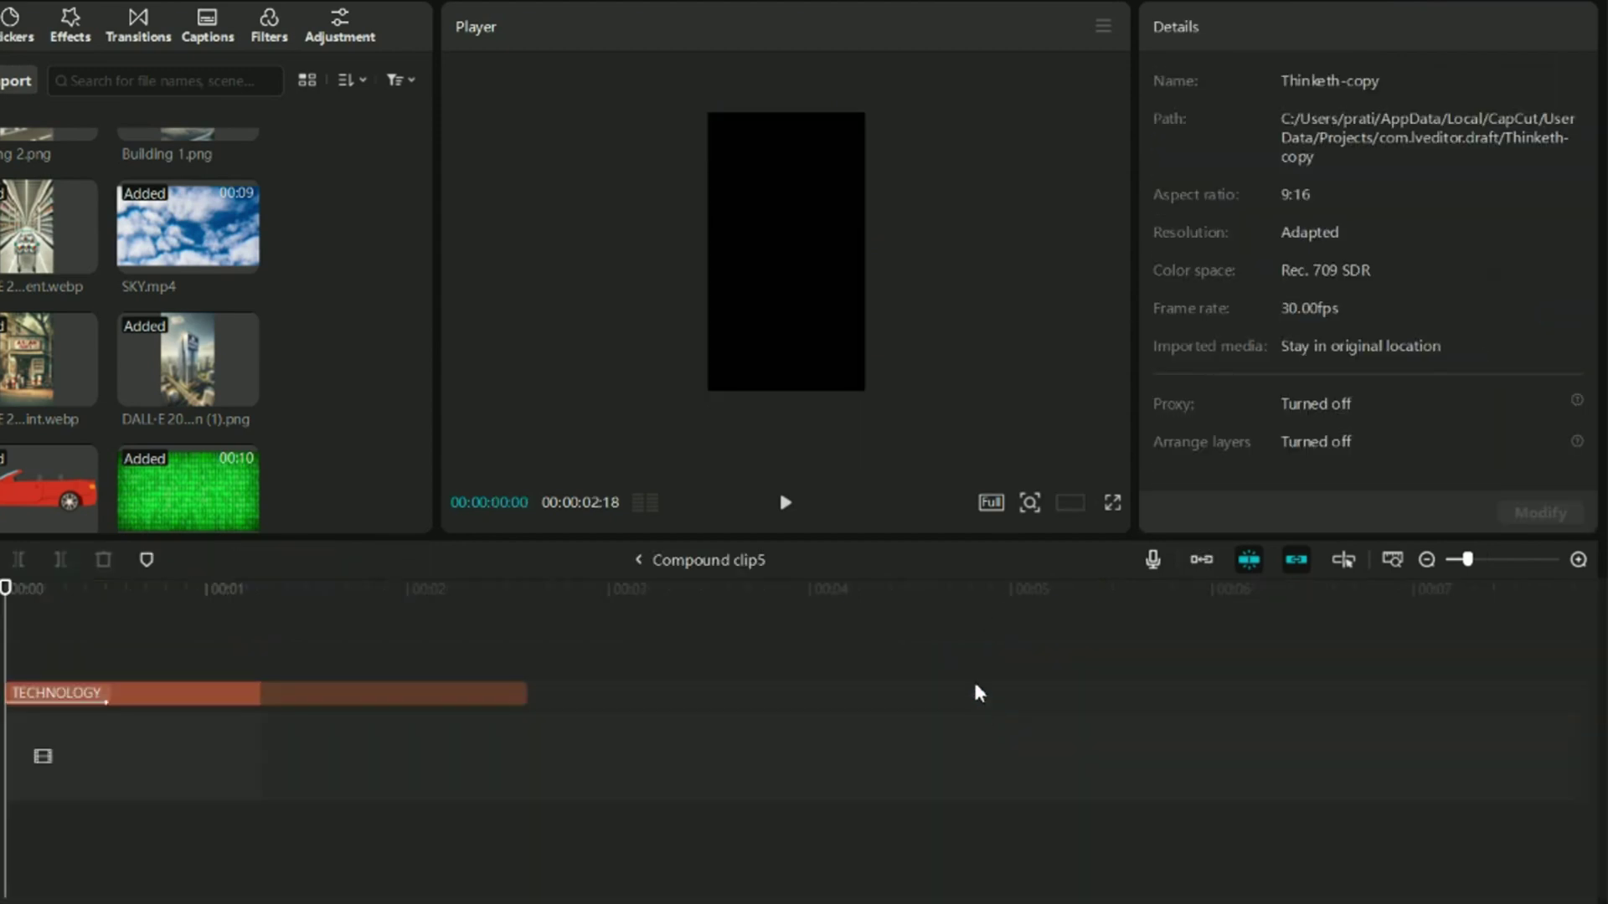
{"action": "left_click", "coordinate": [183, 699]}
{"action": "left_click", "coordinate": [1323, 444]}
{"action": "left_click", "coordinate": [1184, 477]}
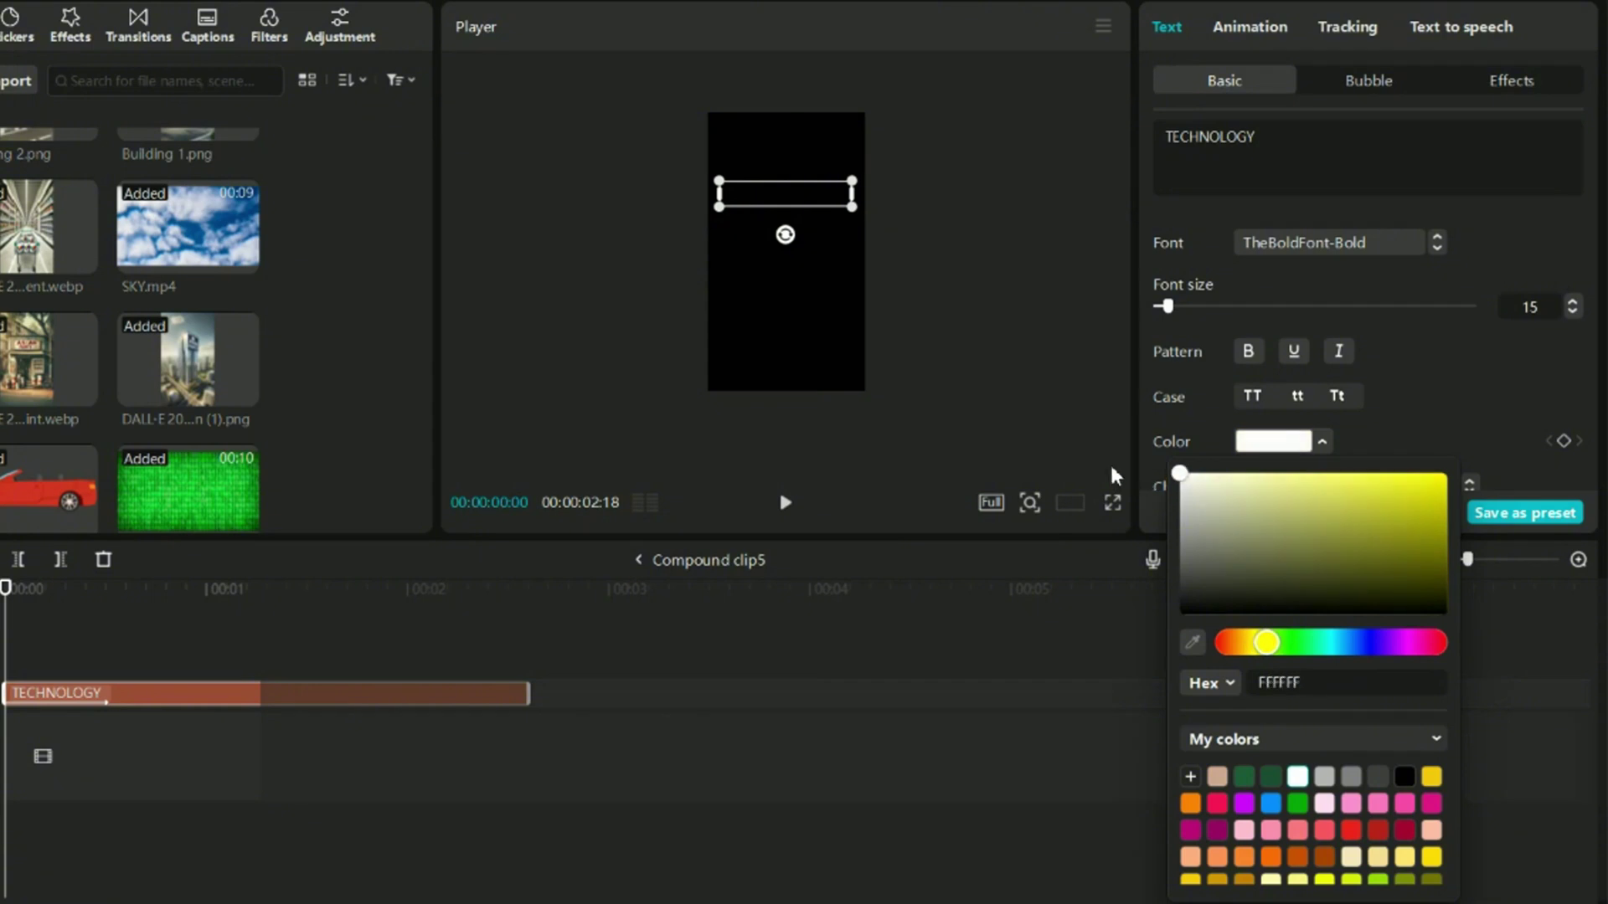
{"action": "left_click", "coordinate": [1475, 377]}
Change the TECHNOLOGY text's glow color to white
{"action": "scroll", "coordinate": [1451, 384], "scroll_direction": "down", "scroll_amount": 5}
{"action": "scroll", "coordinate": [1451, 384], "scroll_direction": "down", "scroll_amount": 5}
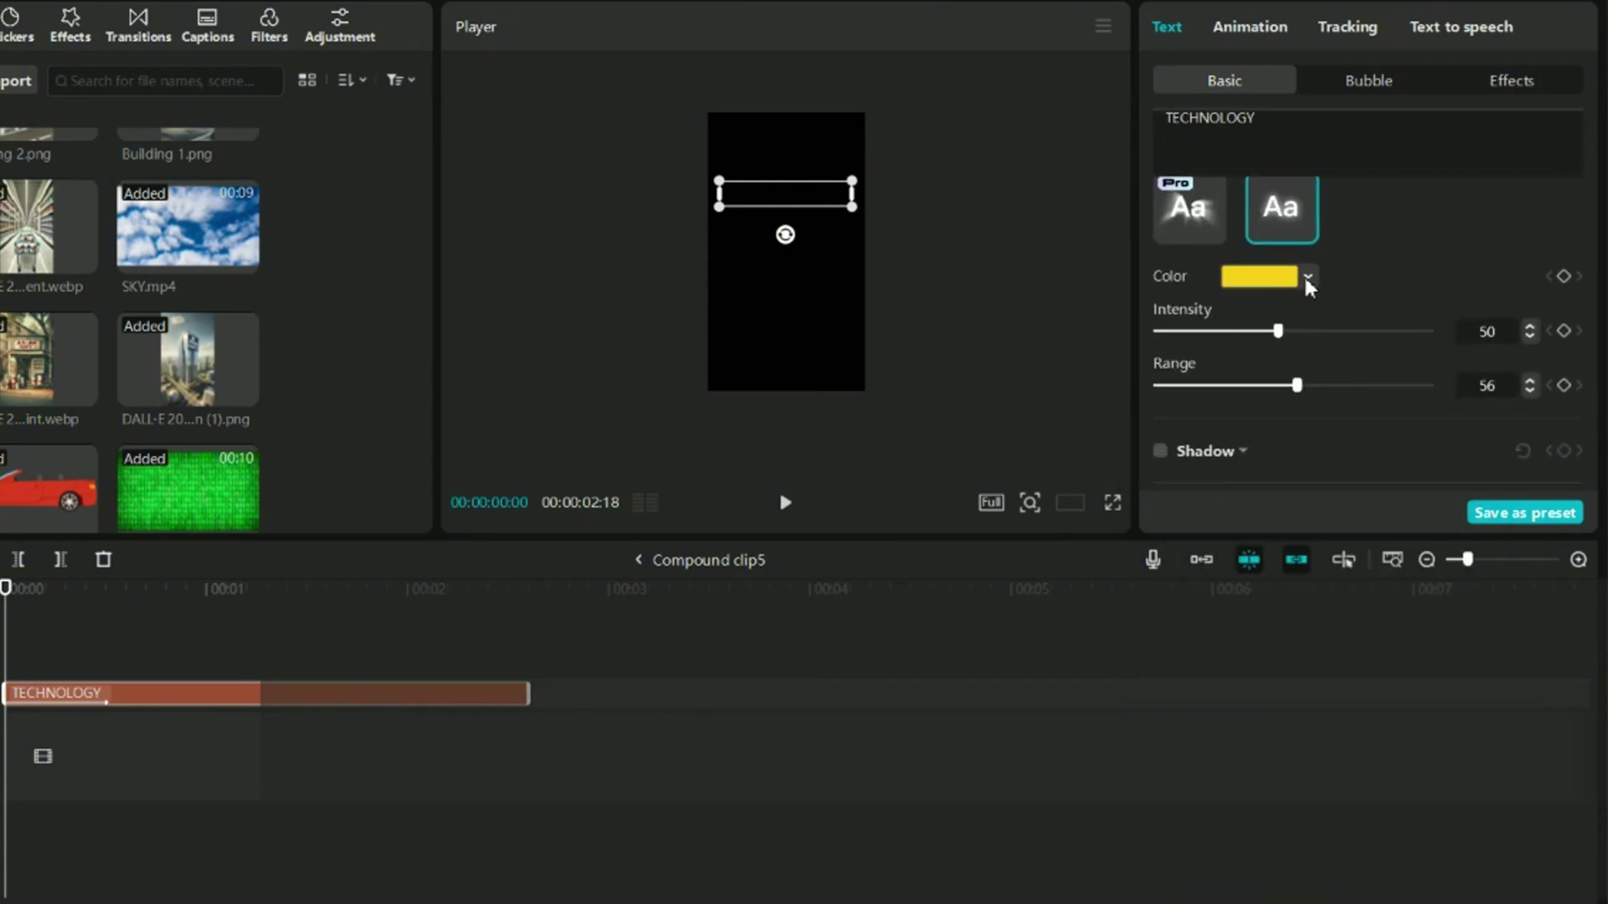
{"action": "left_click", "coordinate": [1307, 276]}
{"action": "left_click", "coordinate": [1165, 308]}
{"action": "left_click", "coordinate": [1408, 230]}
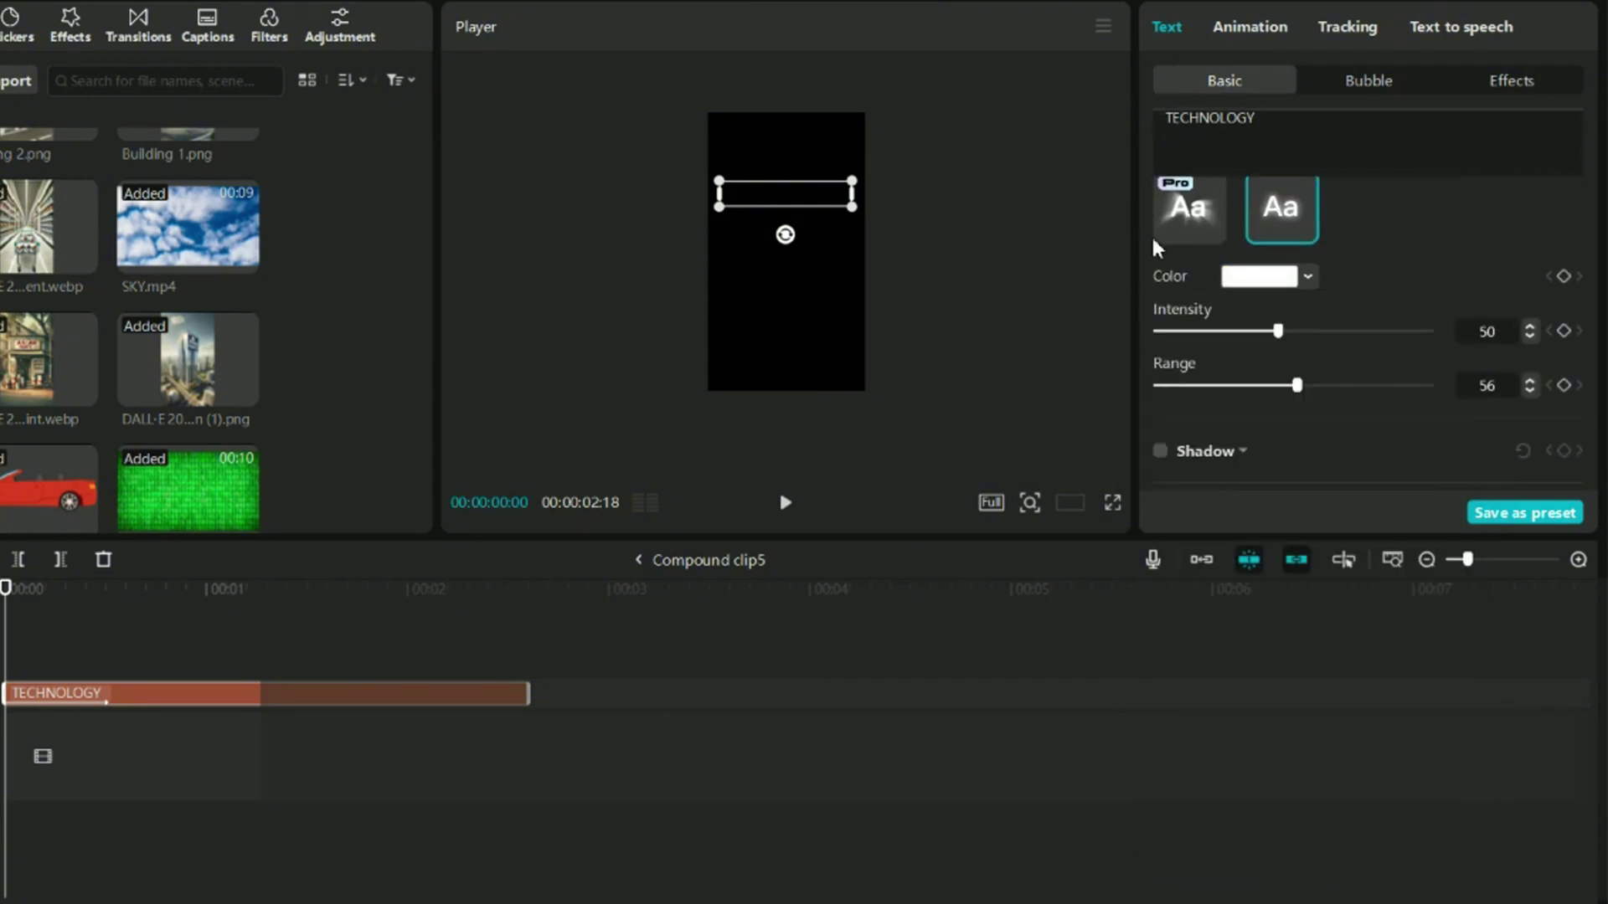
Turn off the glow on the TECHNOLOGY text inside its compound clip and check the title over the skyscraper
{"action": "left_click", "coordinate": [636, 560]}
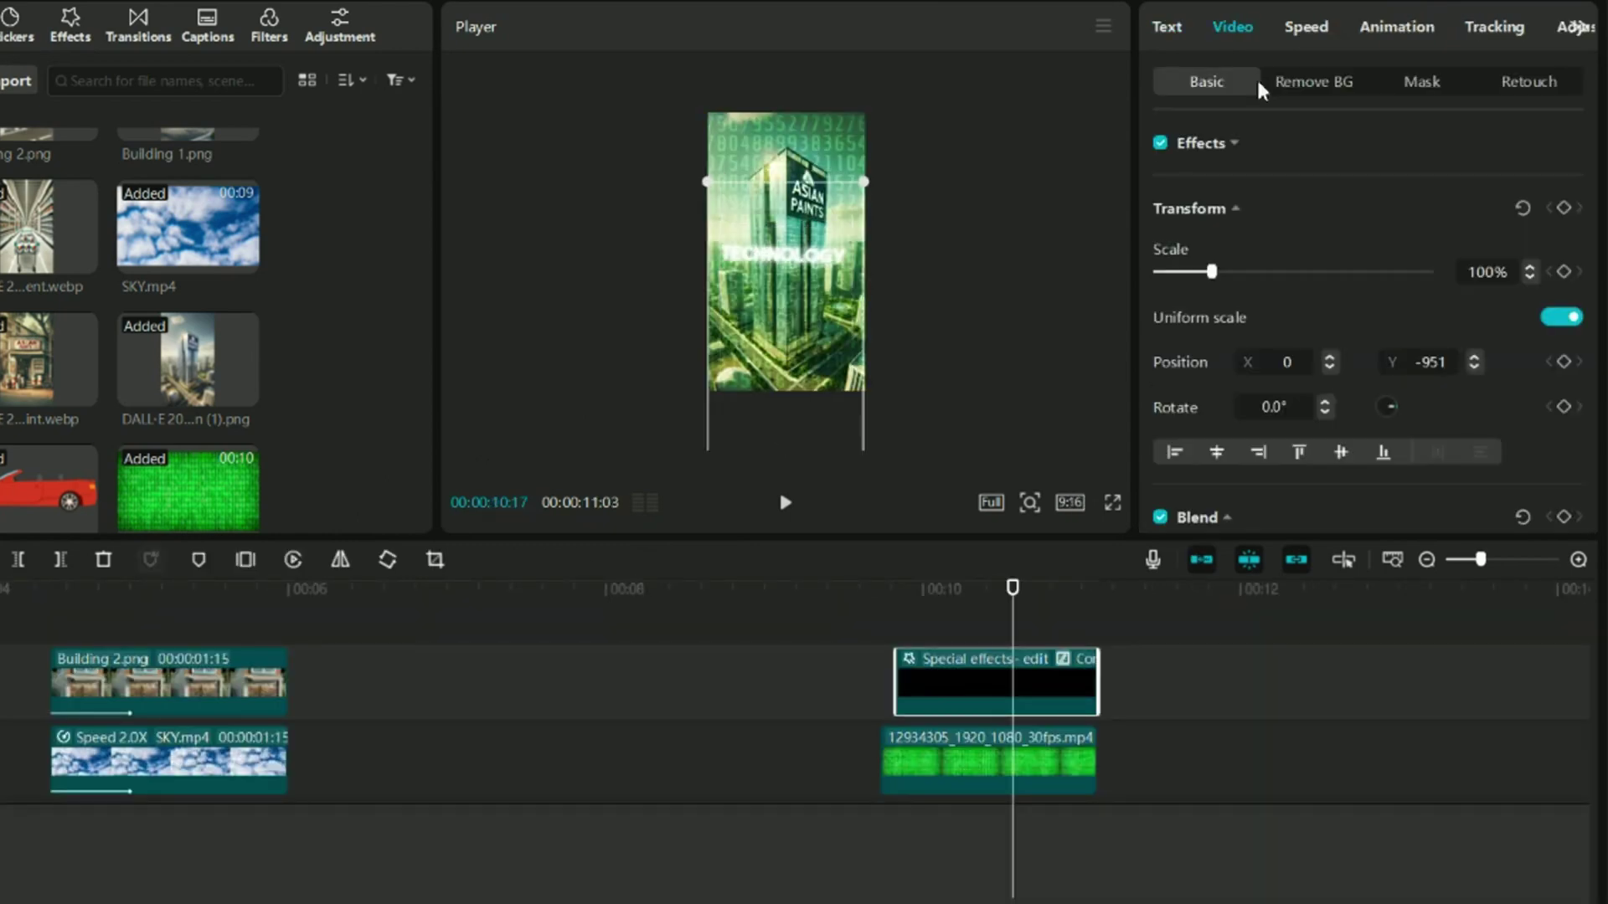
{"action": "double_click", "coordinate": [944, 689]}
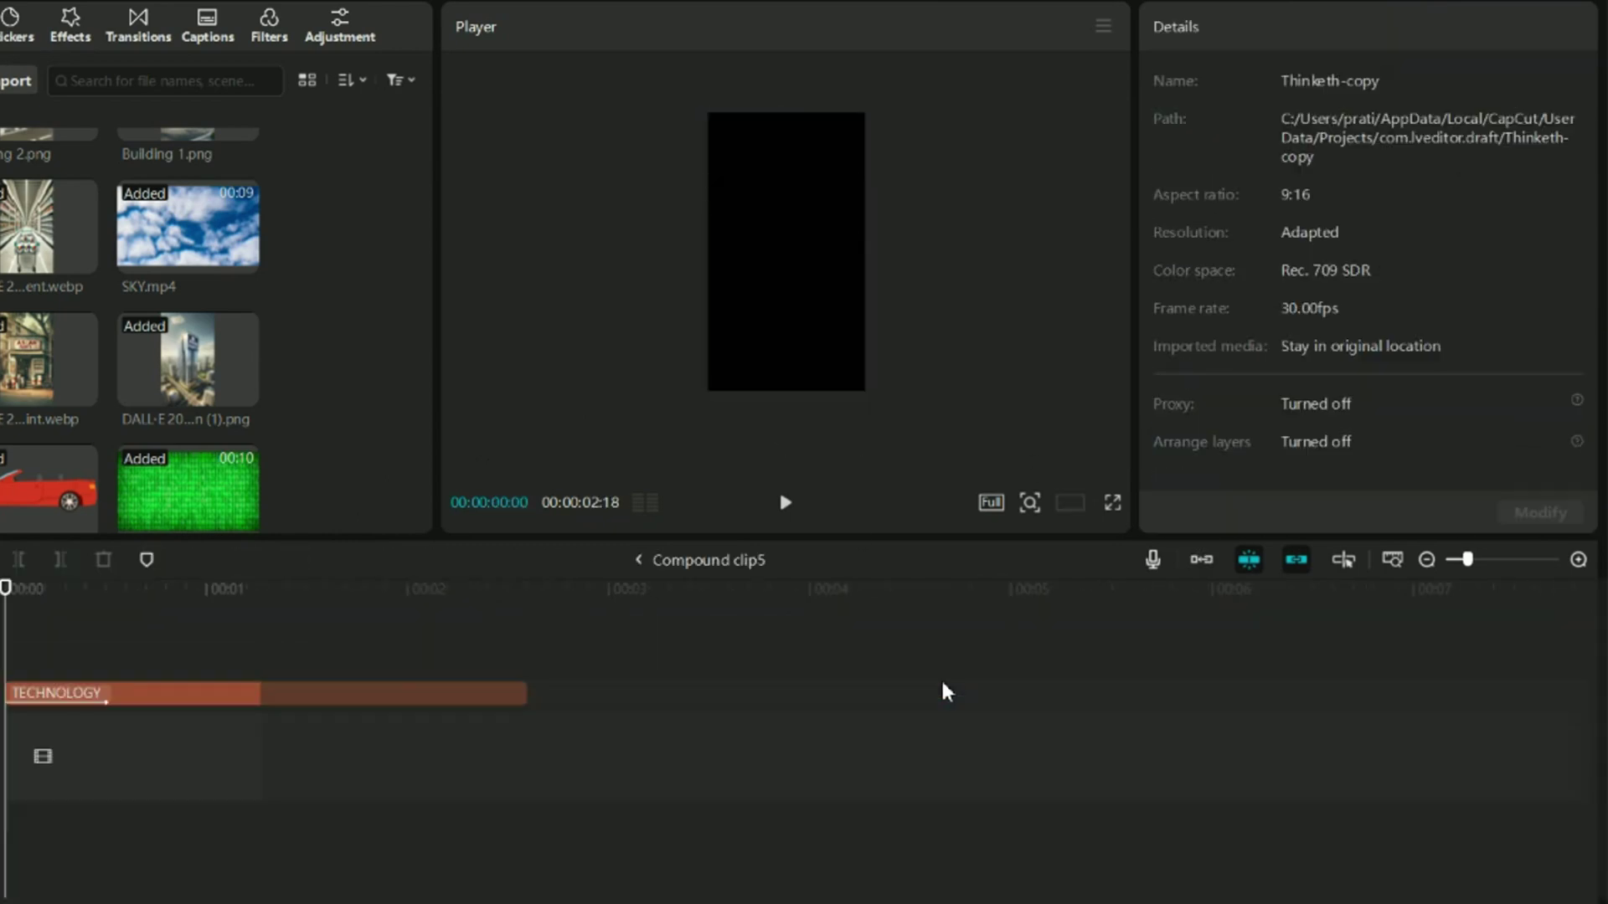
{"action": "left_click", "coordinate": [134, 695]}
{"action": "scroll", "coordinate": [1303, 410], "scroll_direction": "down", "scroll_amount": 10}
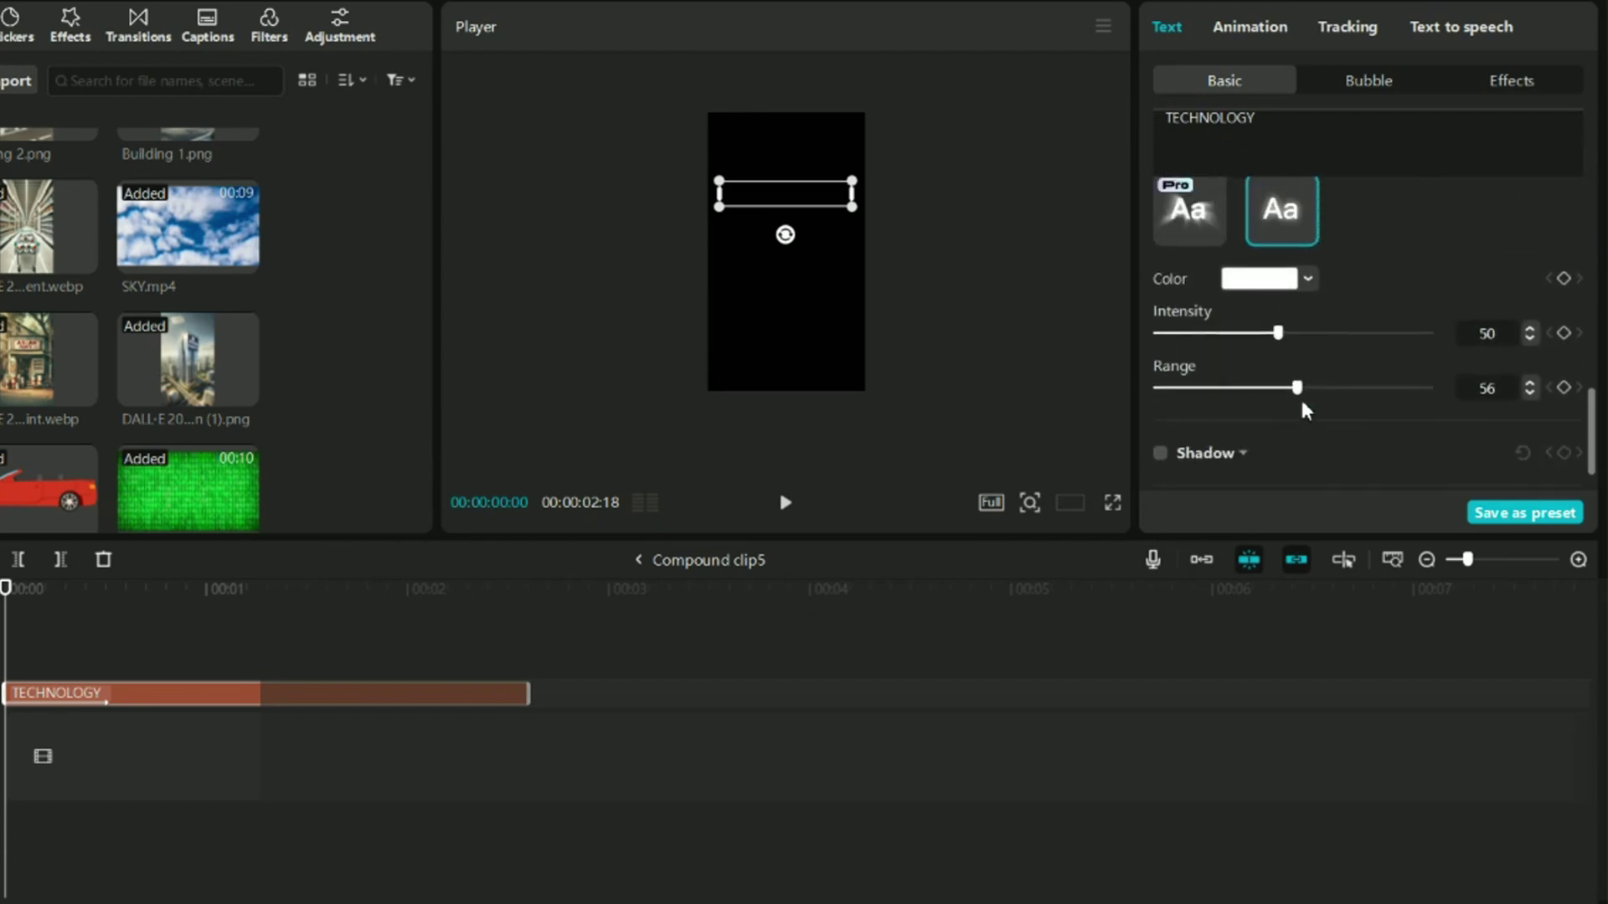
{"action": "scroll", "coordinate": [1303, 409], "scroll_direction": "up", "scroll_amount": 3}
{"action": "left_click", "coordinate": [1161, 290]}
{"action": "left_click", "coordinate": [1191, 172]}
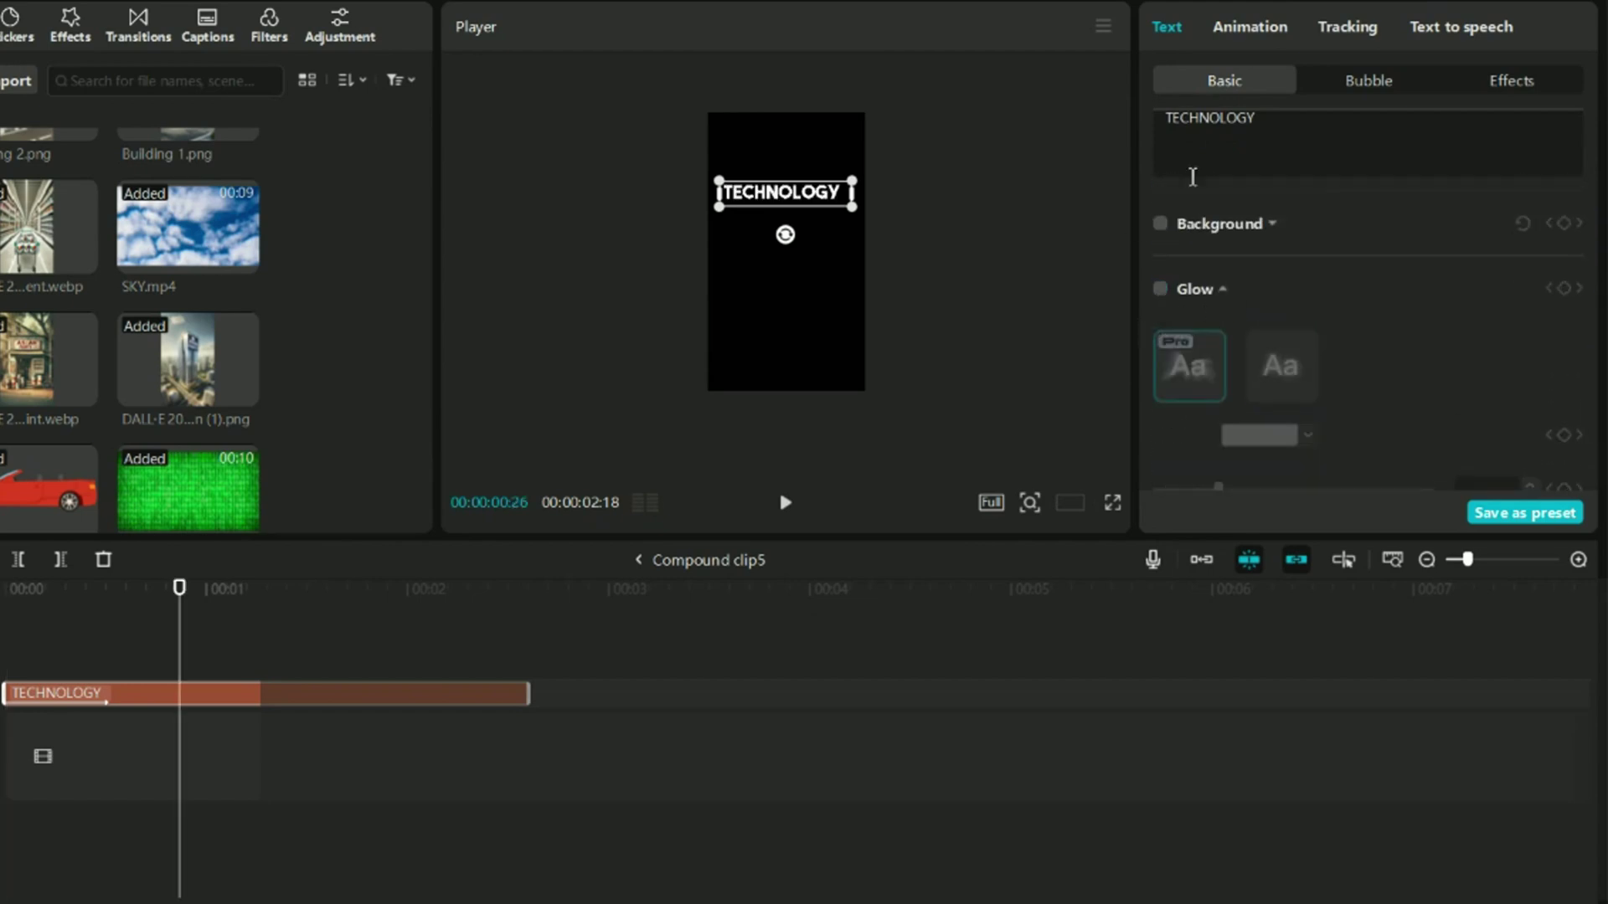
{"action": "left_click", "coordinate": [639, 560]}
{"action": "left_click_drag", "start_coordinate": [918, 627], "coordinate": [1002, 633]}
Apply the Typewriter in-animation to the TECHNOLOGY text inside its compound clip and preview it on the main timeline
{"action": "double_click", "coordinate": [949, 690]}
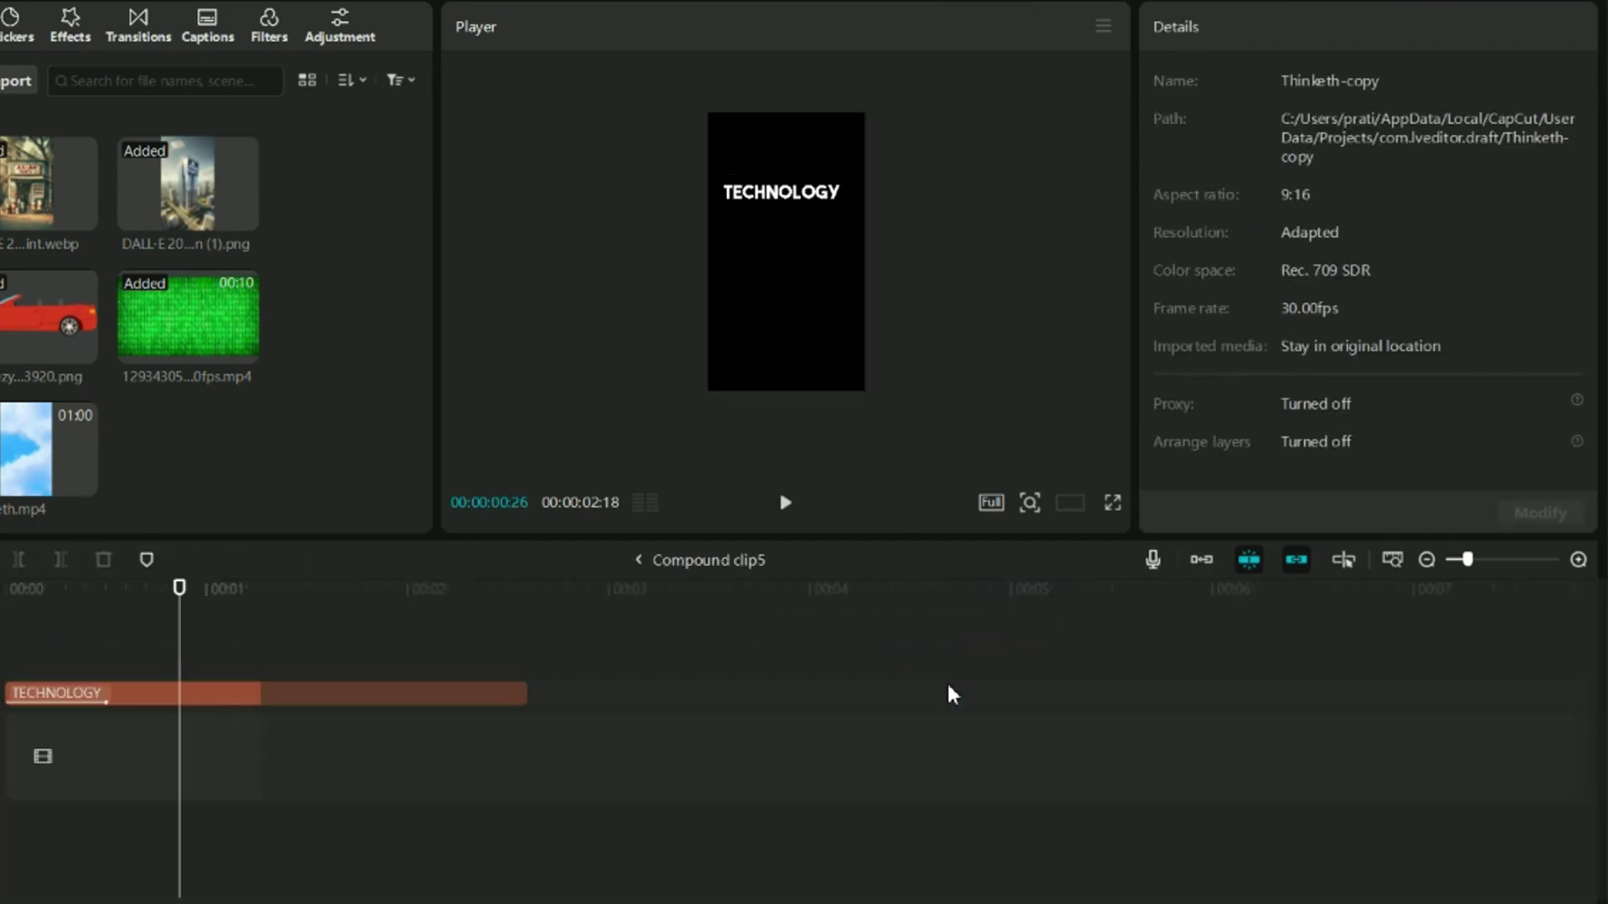
{"action": "left_click", "coordinate": [77, 705]}
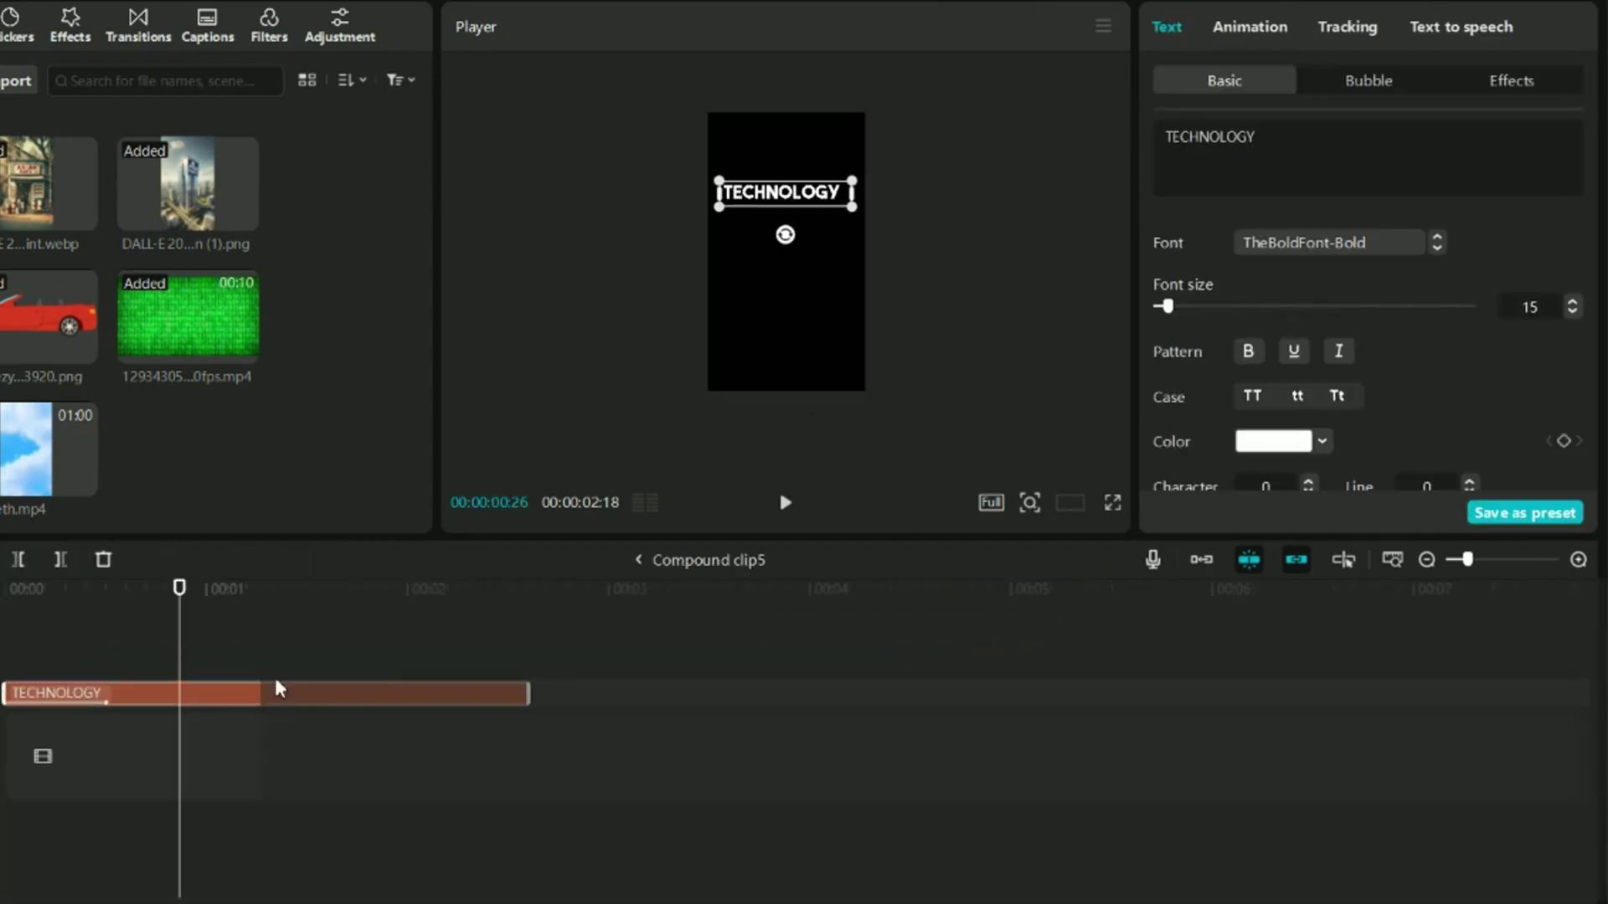
{"action": "left_click", "coordinate": [1275, 30]}
{"action": "scroll", "coordinate": [1390, 352], "scroll_direction": "up", "scroll_amount": 5}
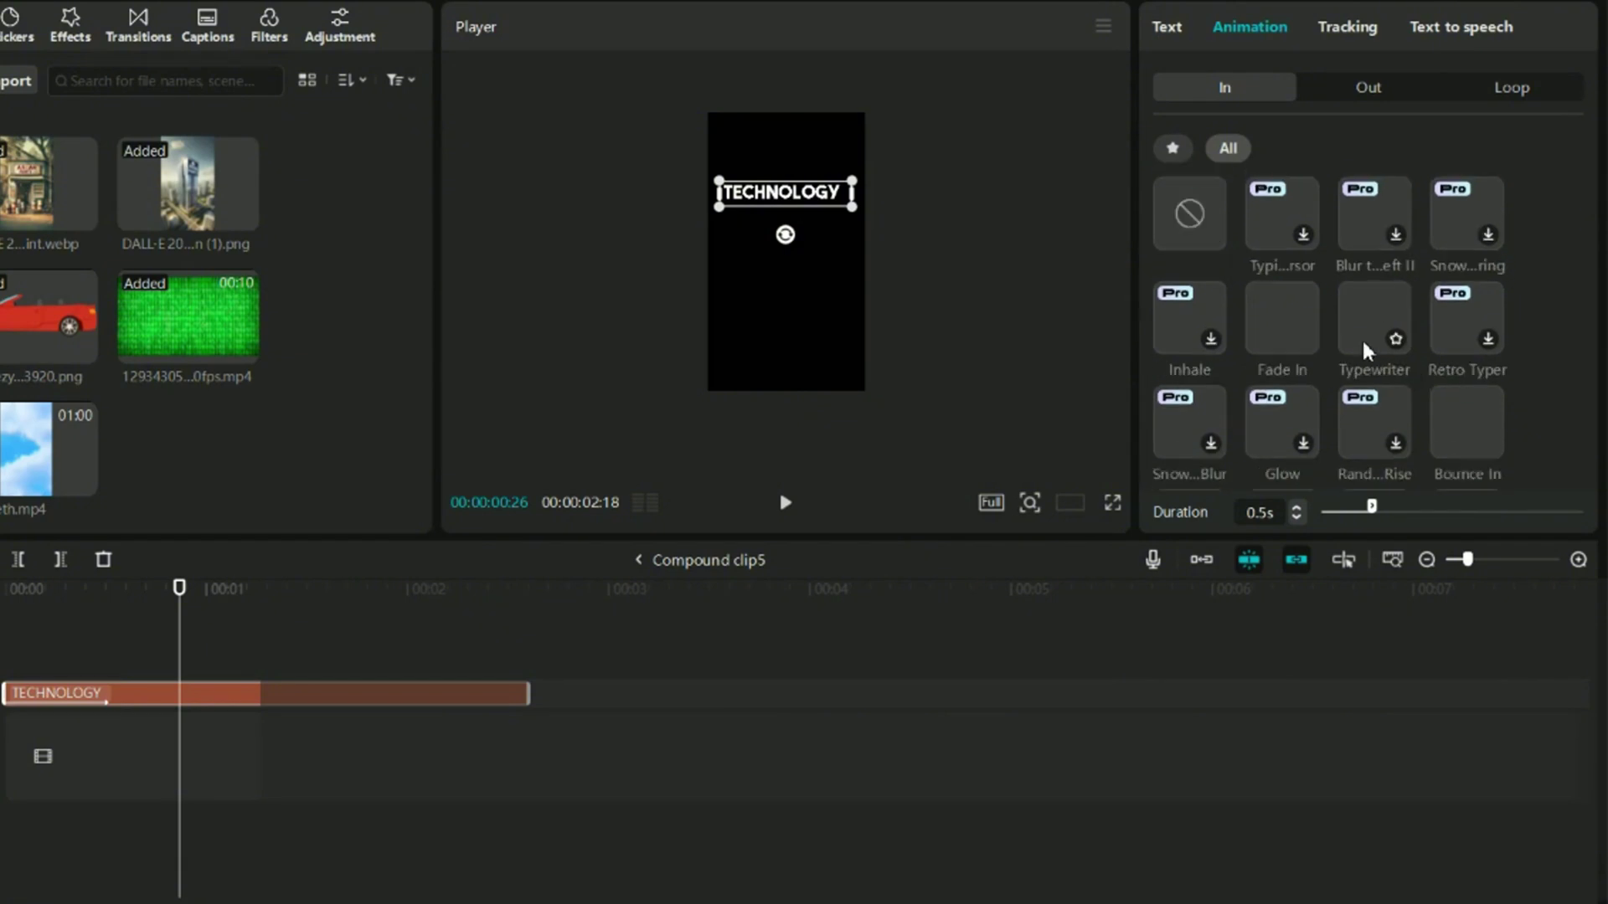
{"action": "left_click", "coordinate": [1357, 325]}
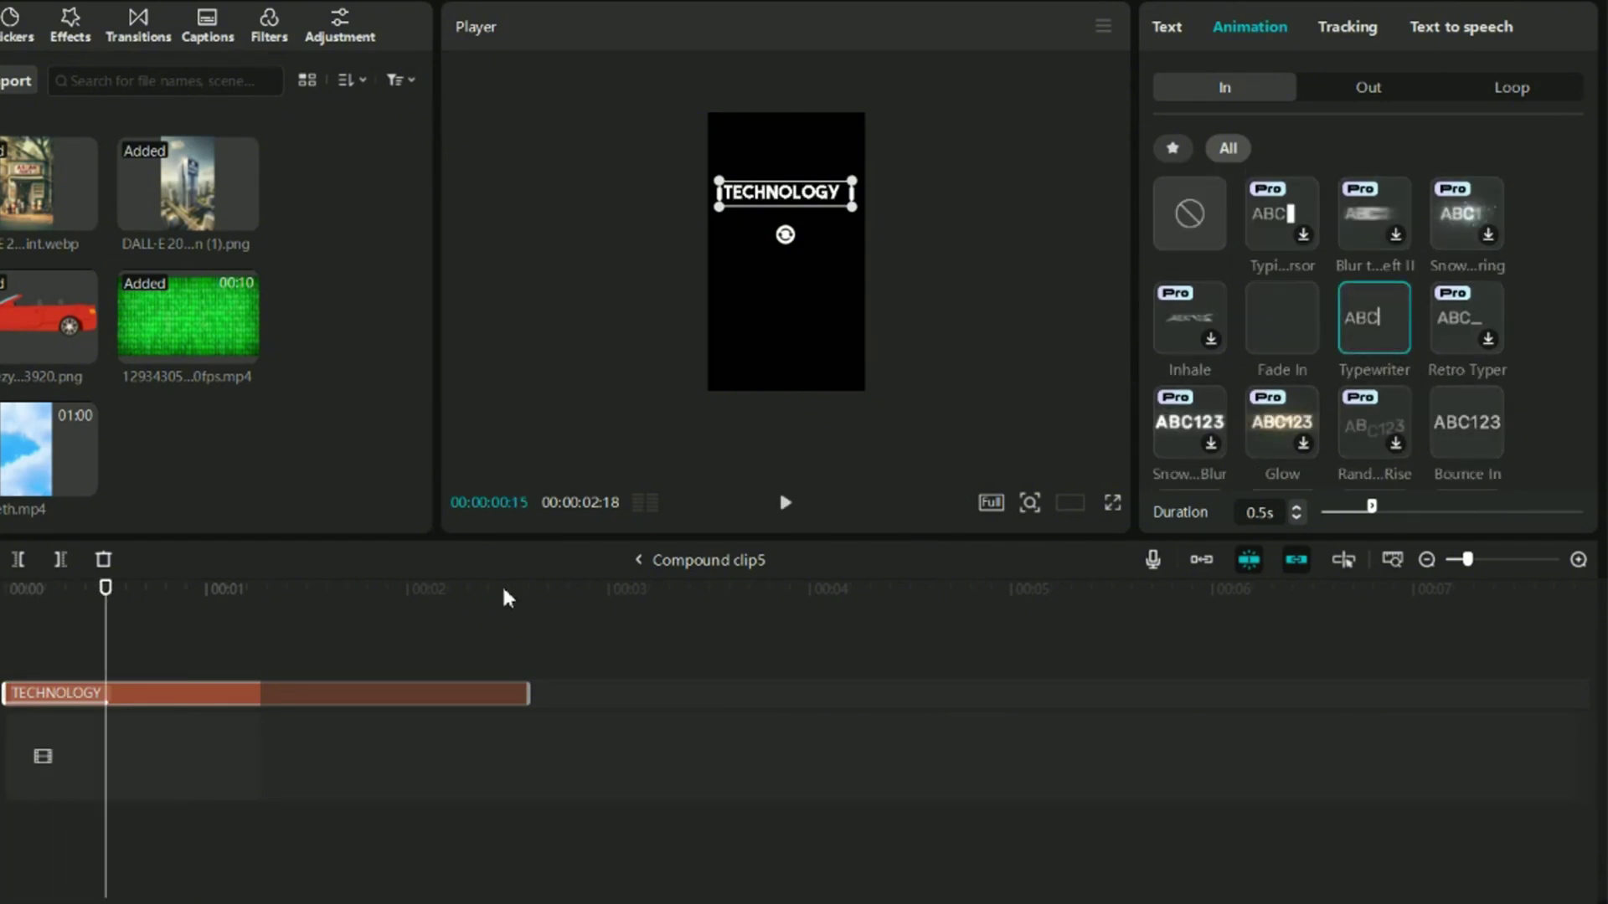
{"action": "left_click", "coordinate": [639, 560]}
{"action": "key", "text": "space"}
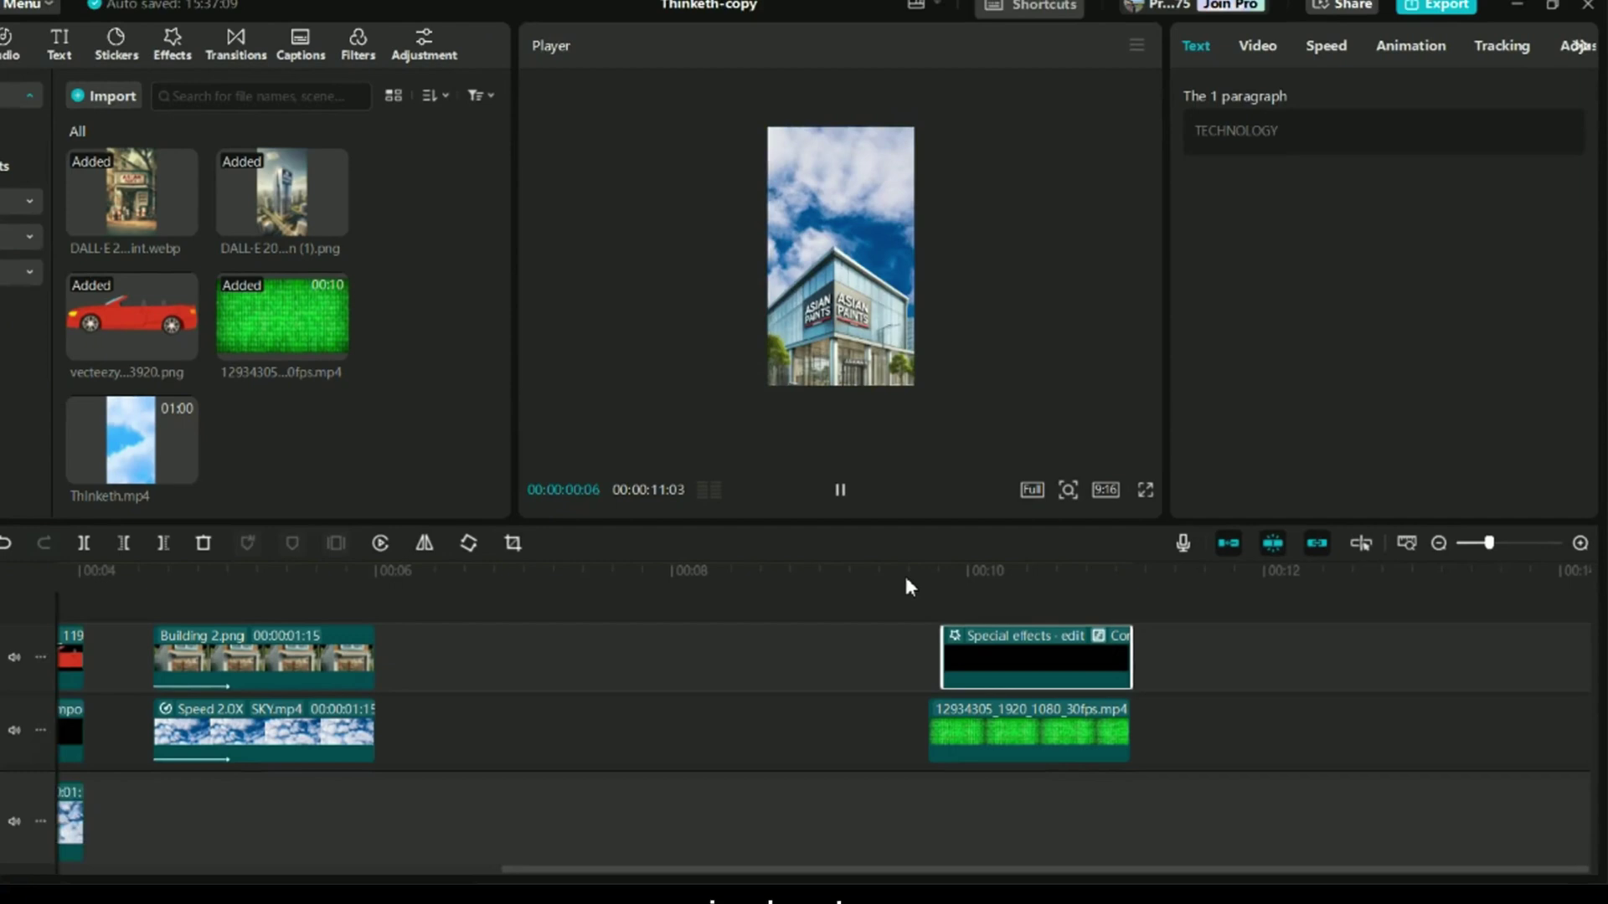
{"action": "left_click", "coordinate": [1035, 638]}
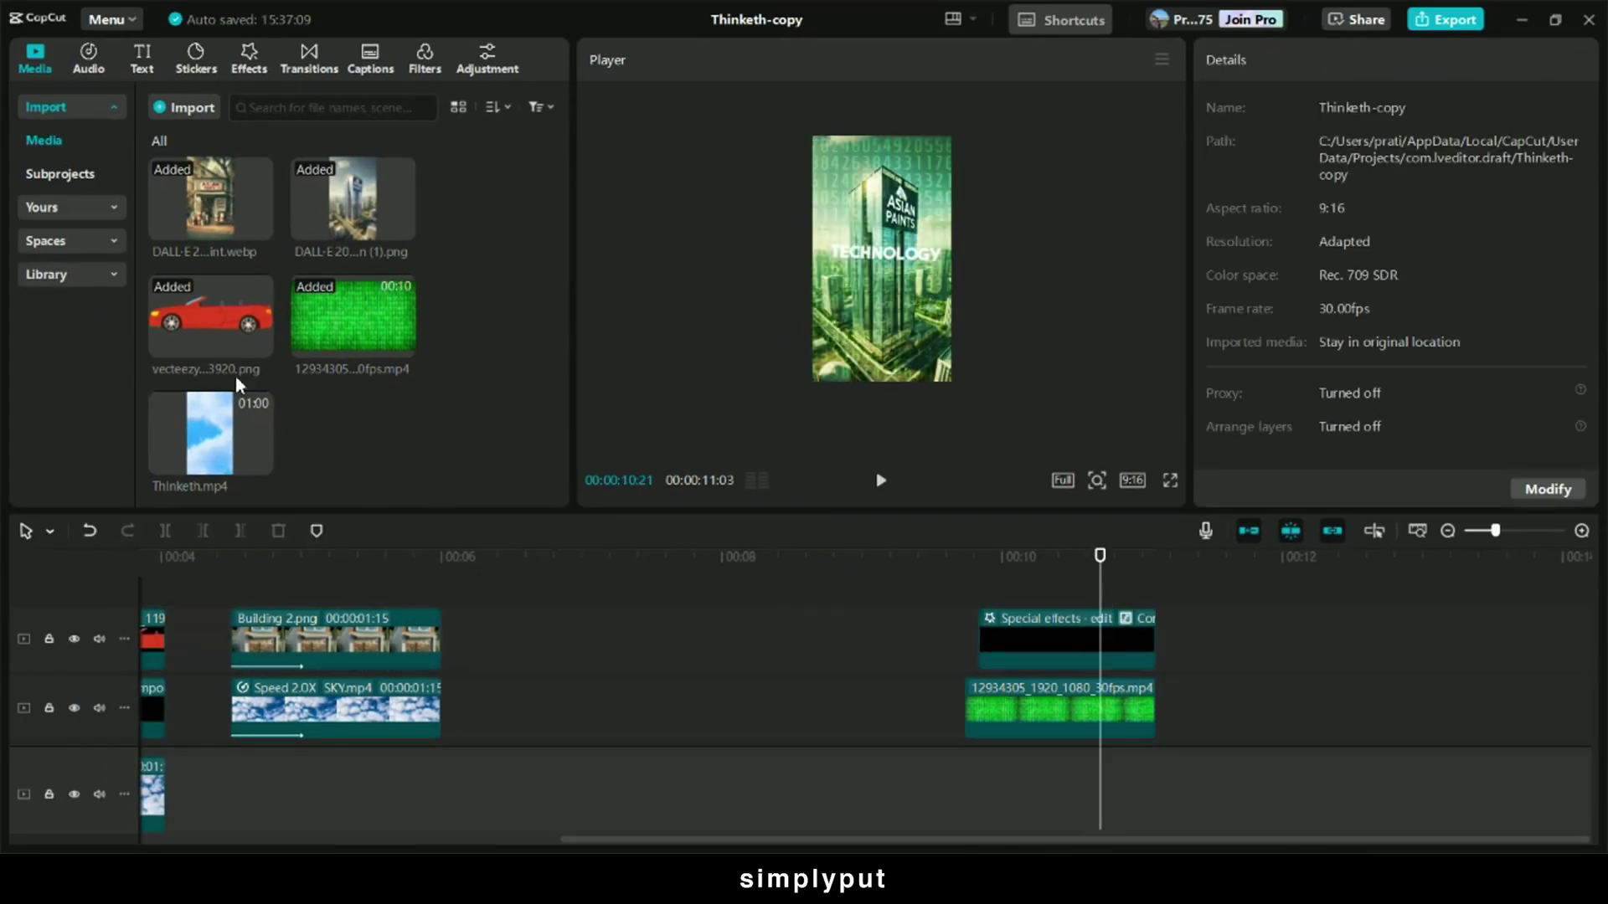
Add SKY.mp4 to the main track directly after the skyscraper clip
{"action": "scroll", "coordinate": [239, 385], "scroll_direction": "up", "scroll_amount": 2}
{"action": "left_click_drag", "start_coordinate": [351, 247], "coordinate": [1172, 716]}
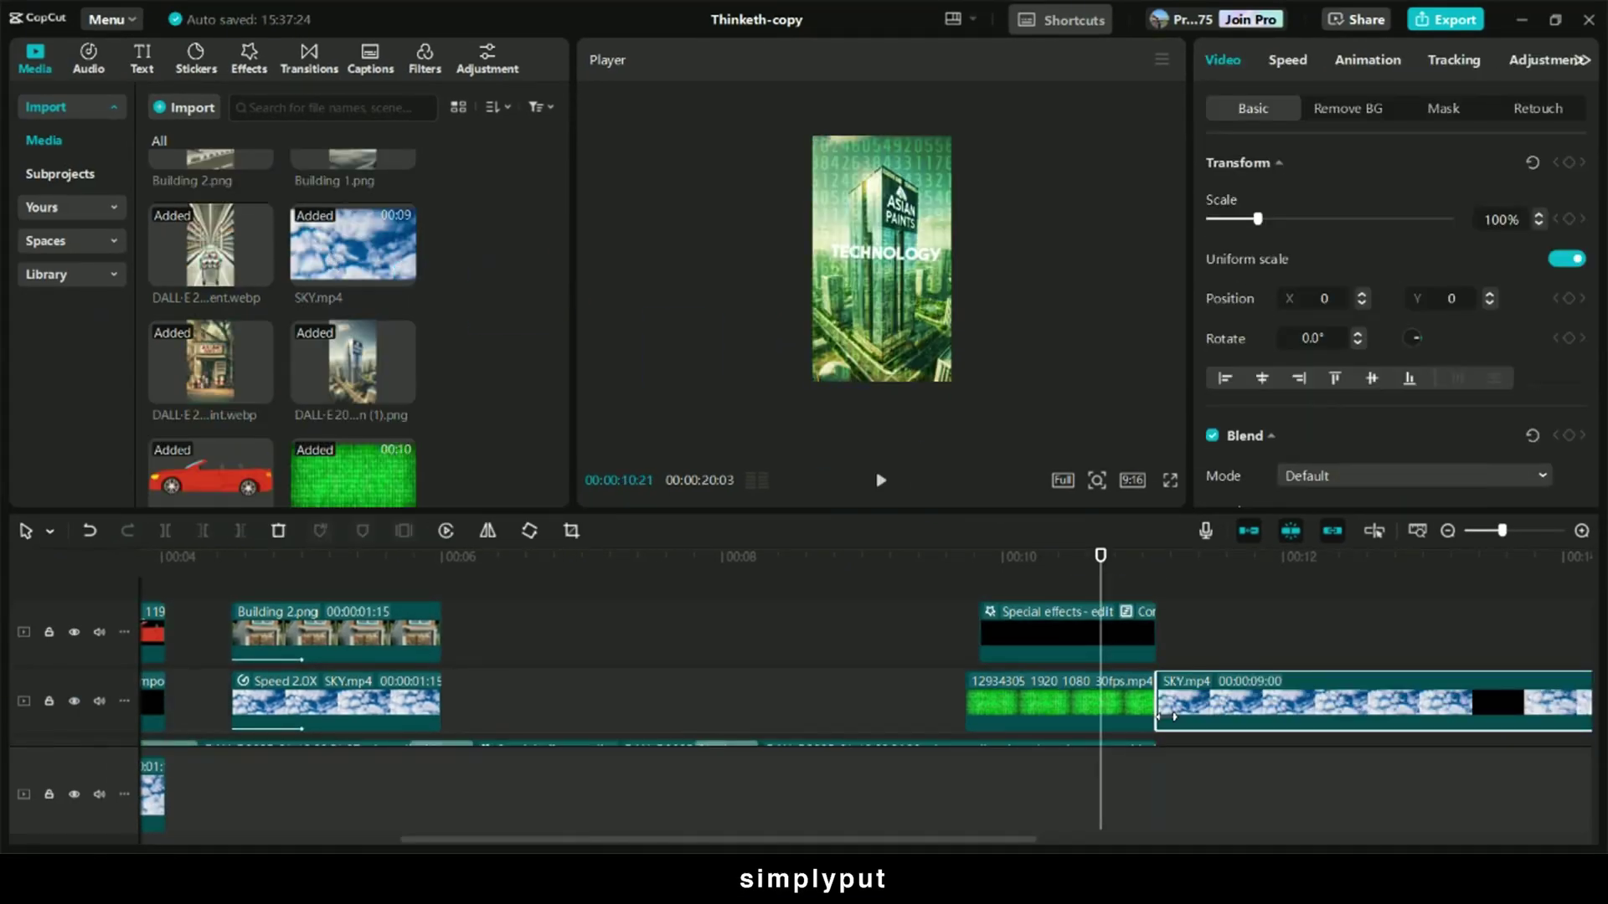
{"action": "scroll", "coordinate": [1172, 716], "scroll_direction": "down", "scroll_amount": 2}
{"action": "left_click_drag", "start_coordinate": [1192, 626], "coordinate": [1196, 706]}
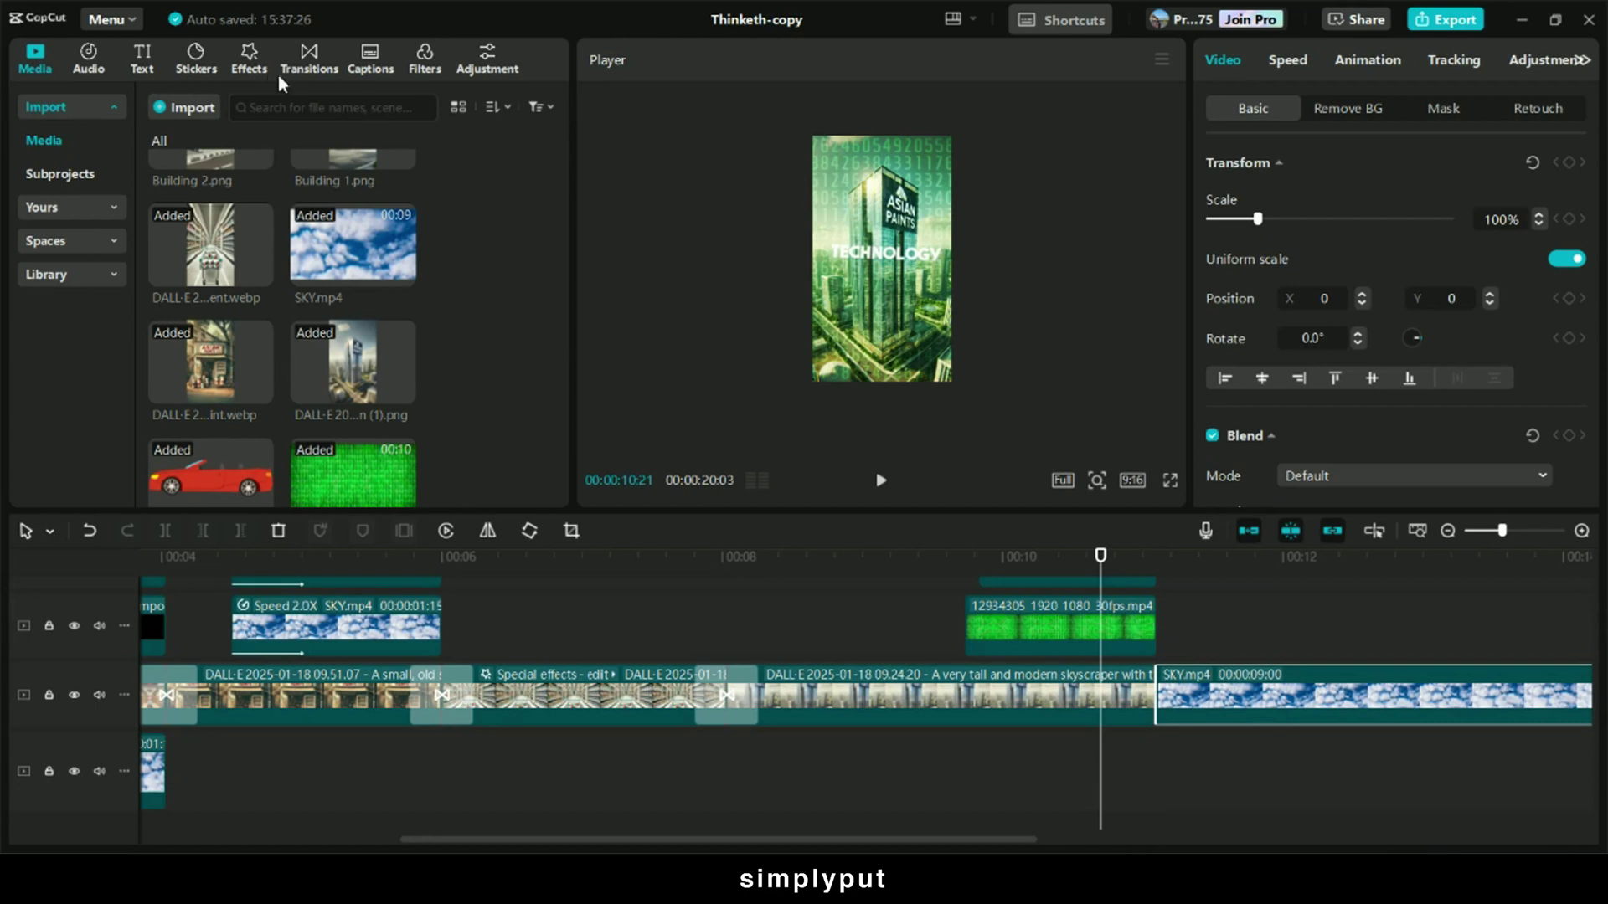
Add the Fold Over camera transition between the skyscraper clip and SKY.mp4 and play it
{"action": "left_click", "coordinate": [309, 60]}
{"action": "scroll", "coordinate": [397, 428], "scroll_direction": "down", "scroll_amount": 5}
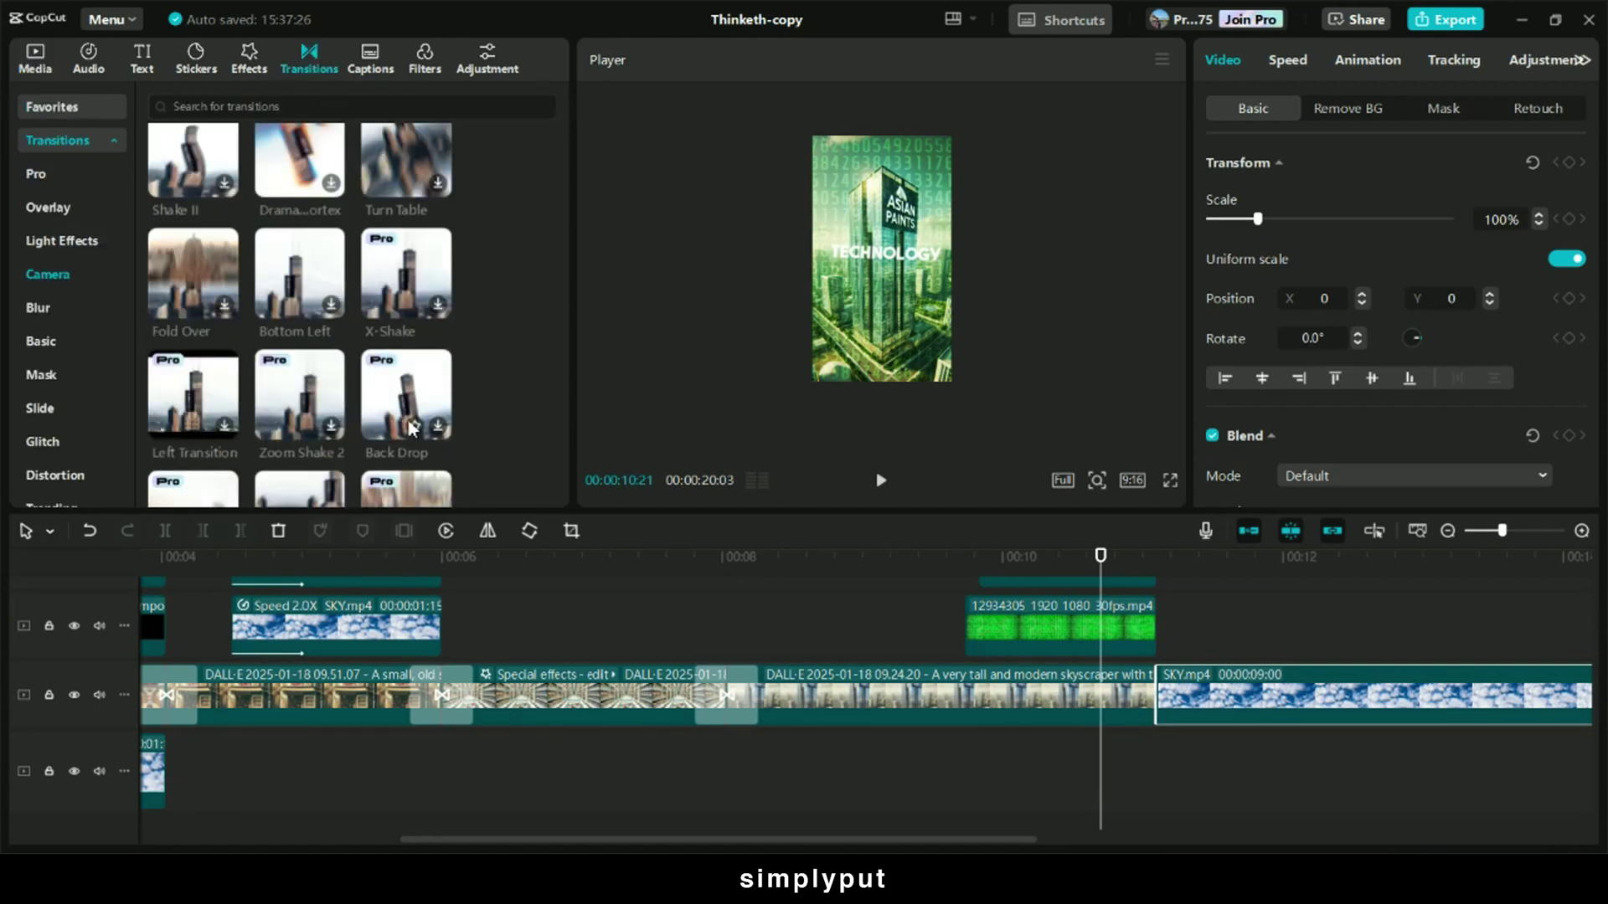
{"action": "left_click_drag", "start_coordinate": [193, 276], "coordinate": [1157, 671]}
{"action": "left_click", "coordinate": [913, 505]}
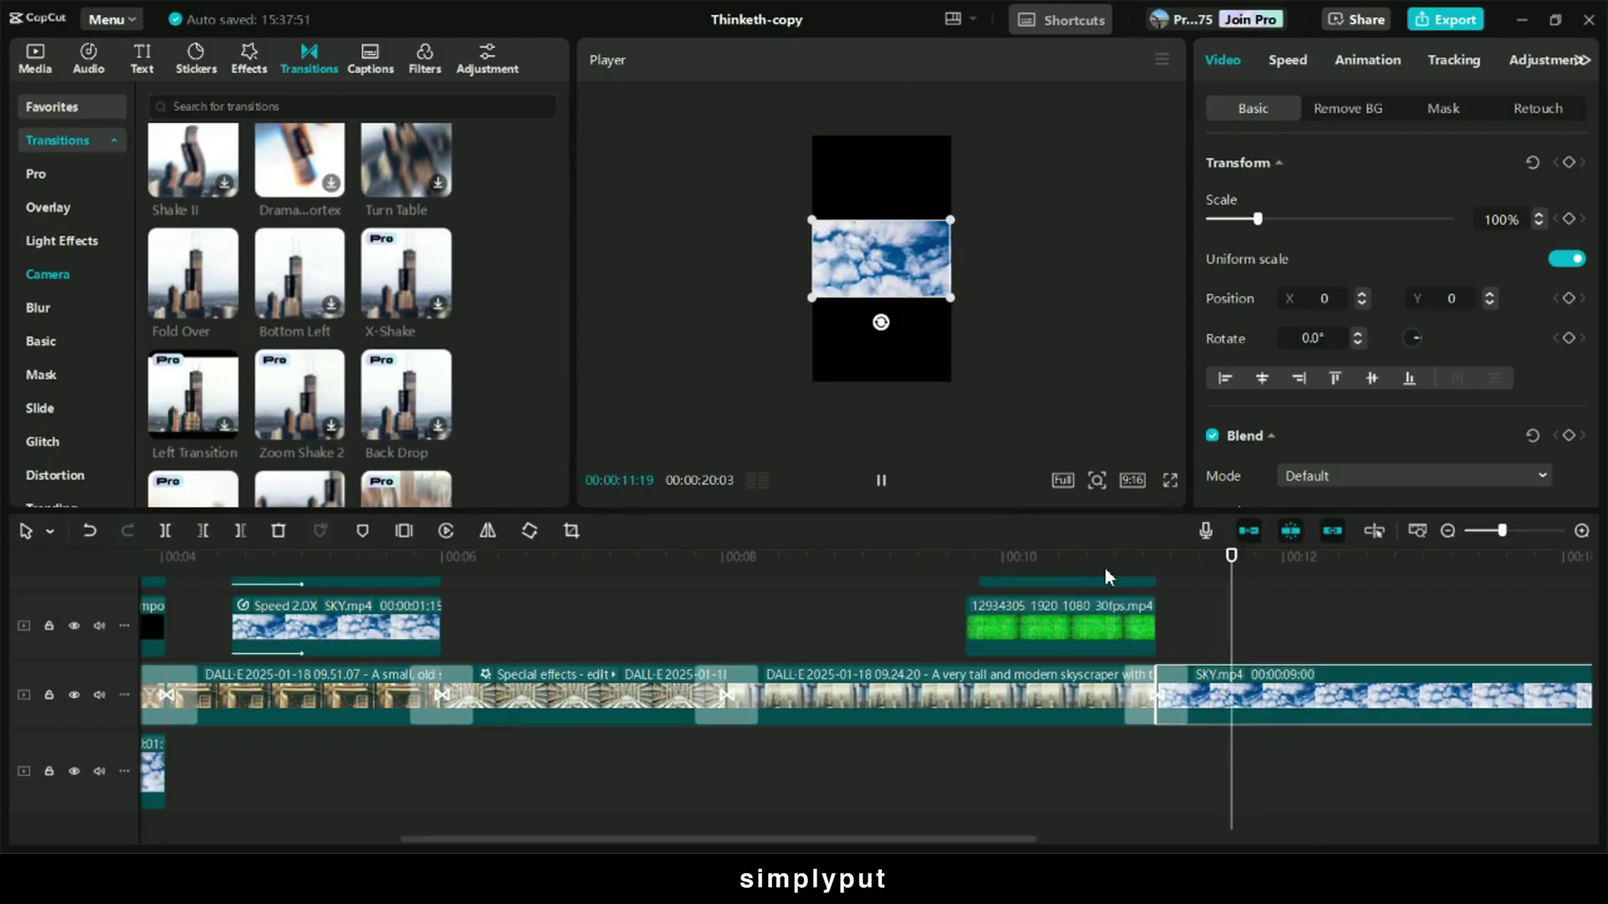
Scale the last SKY.mp4 clip to 316% to fill the frame and cut off everything after 00:00:12:28
{"action": "left_click_drag", "start_coordinate": [943, 308], "coordinate": [1119, 479]}
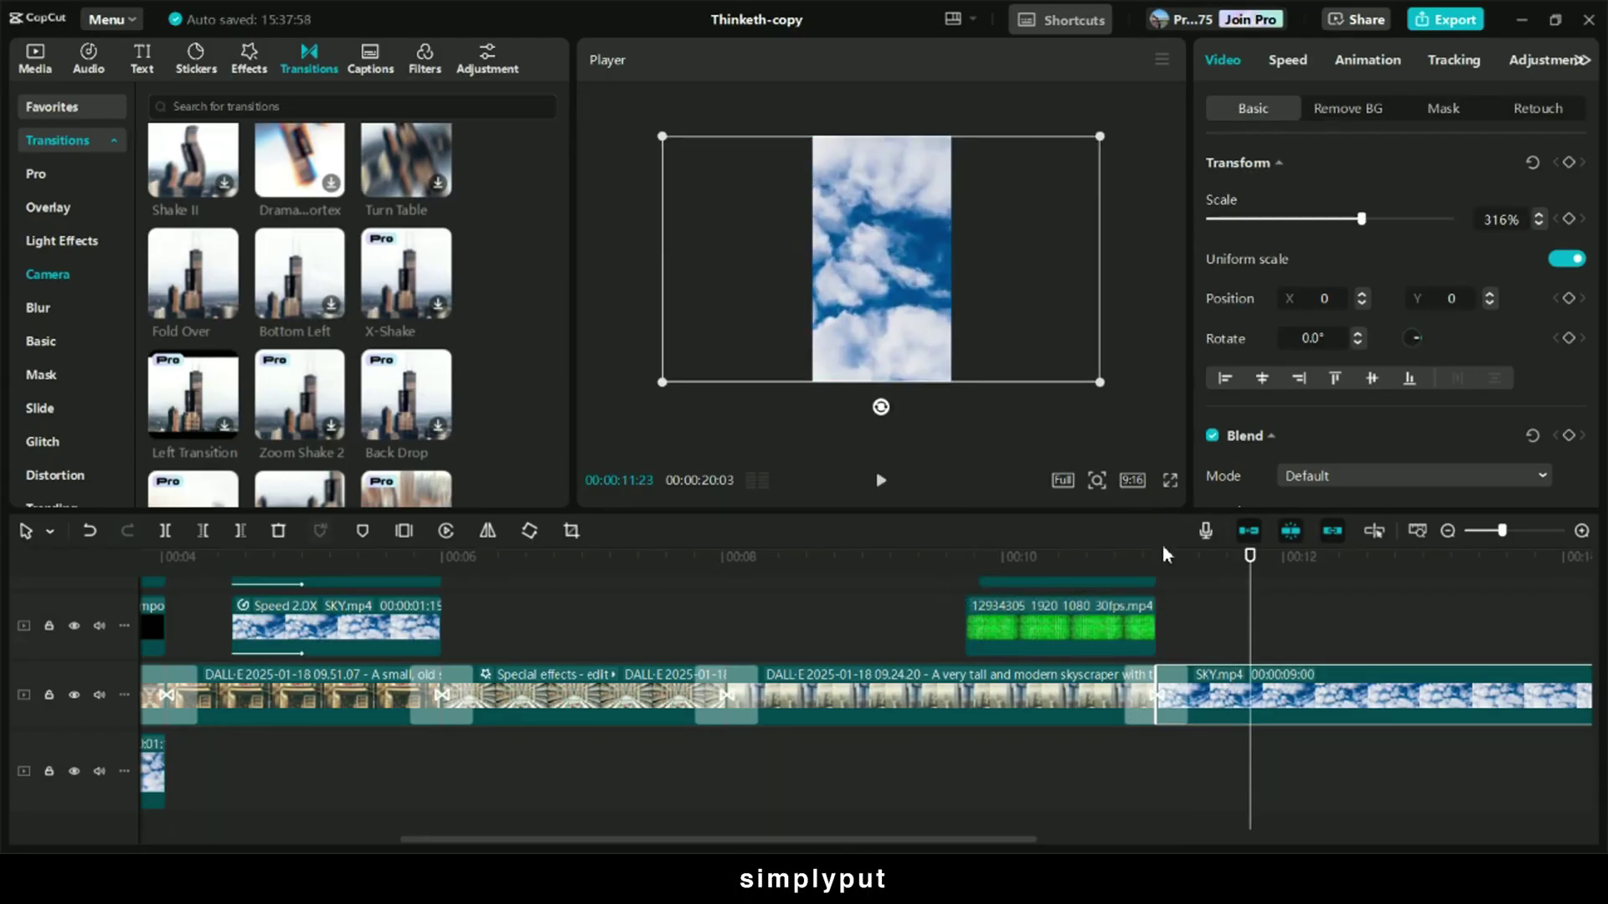
{"action": "left_click", "coordinate": [1097, 574]}
{"action": "key", "text": "space"}
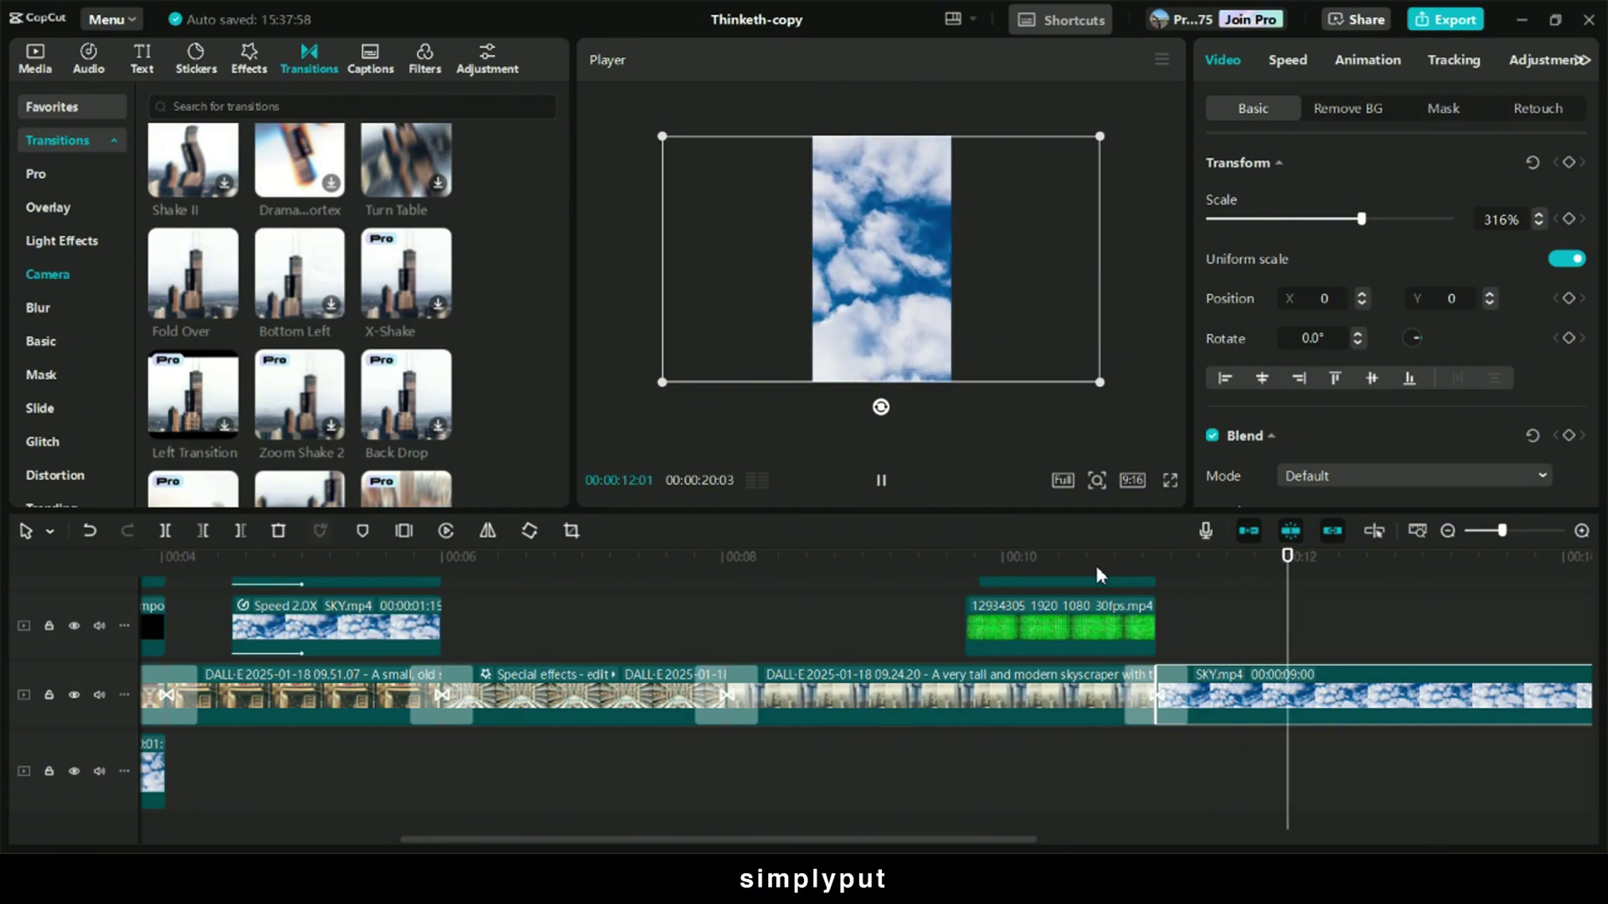
{"action": "key", "text": "space"}
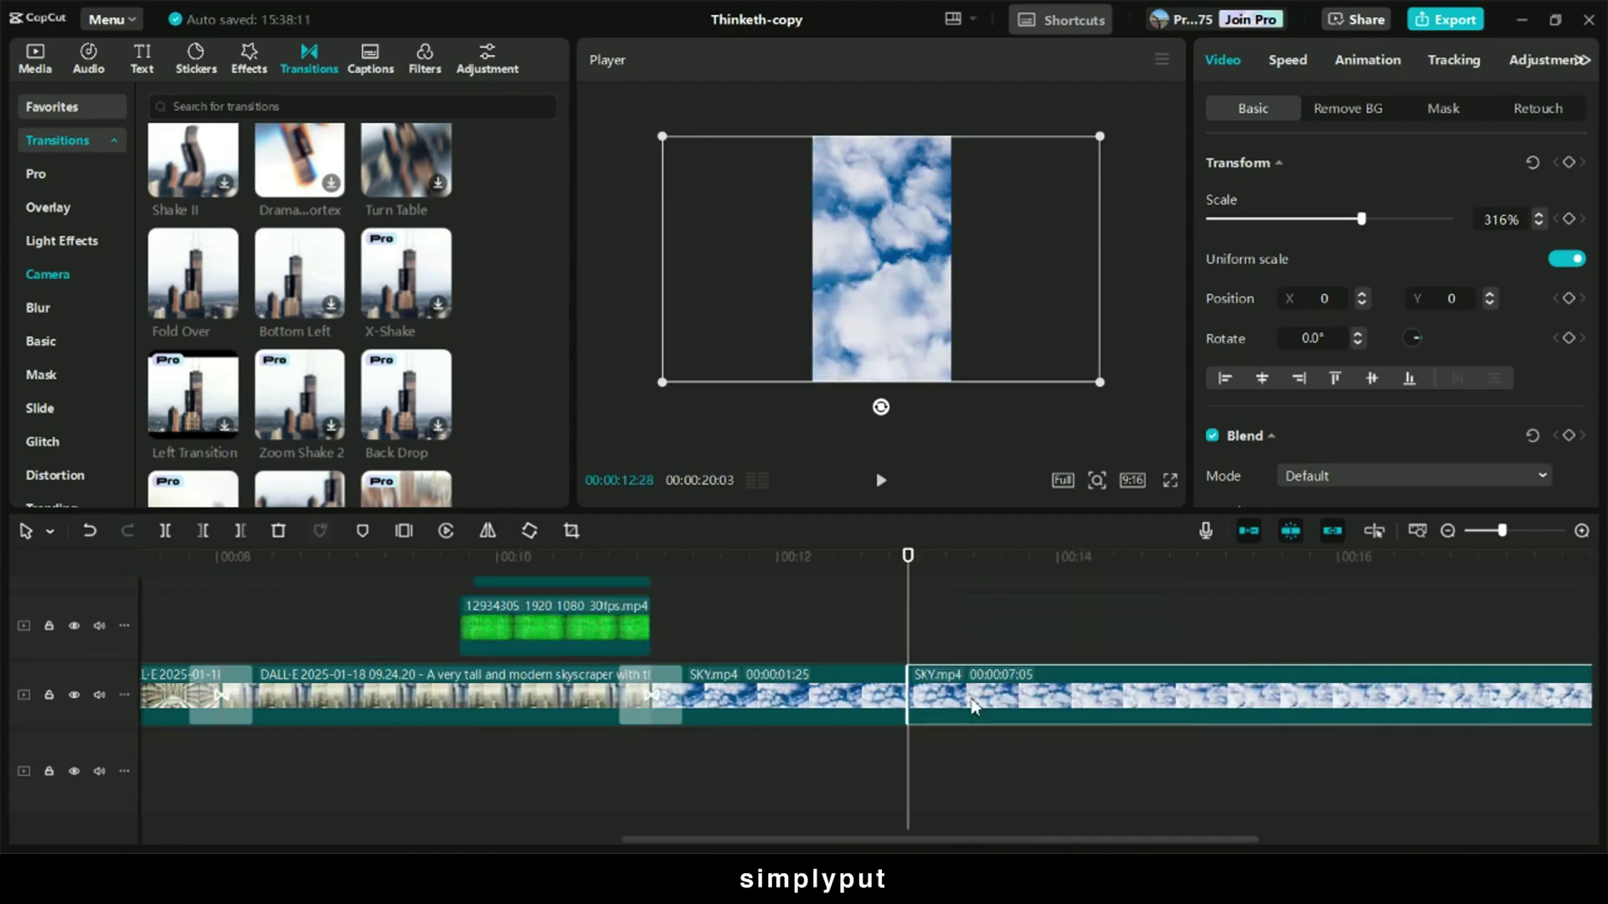
{"action": "key", "text": "Delete"}
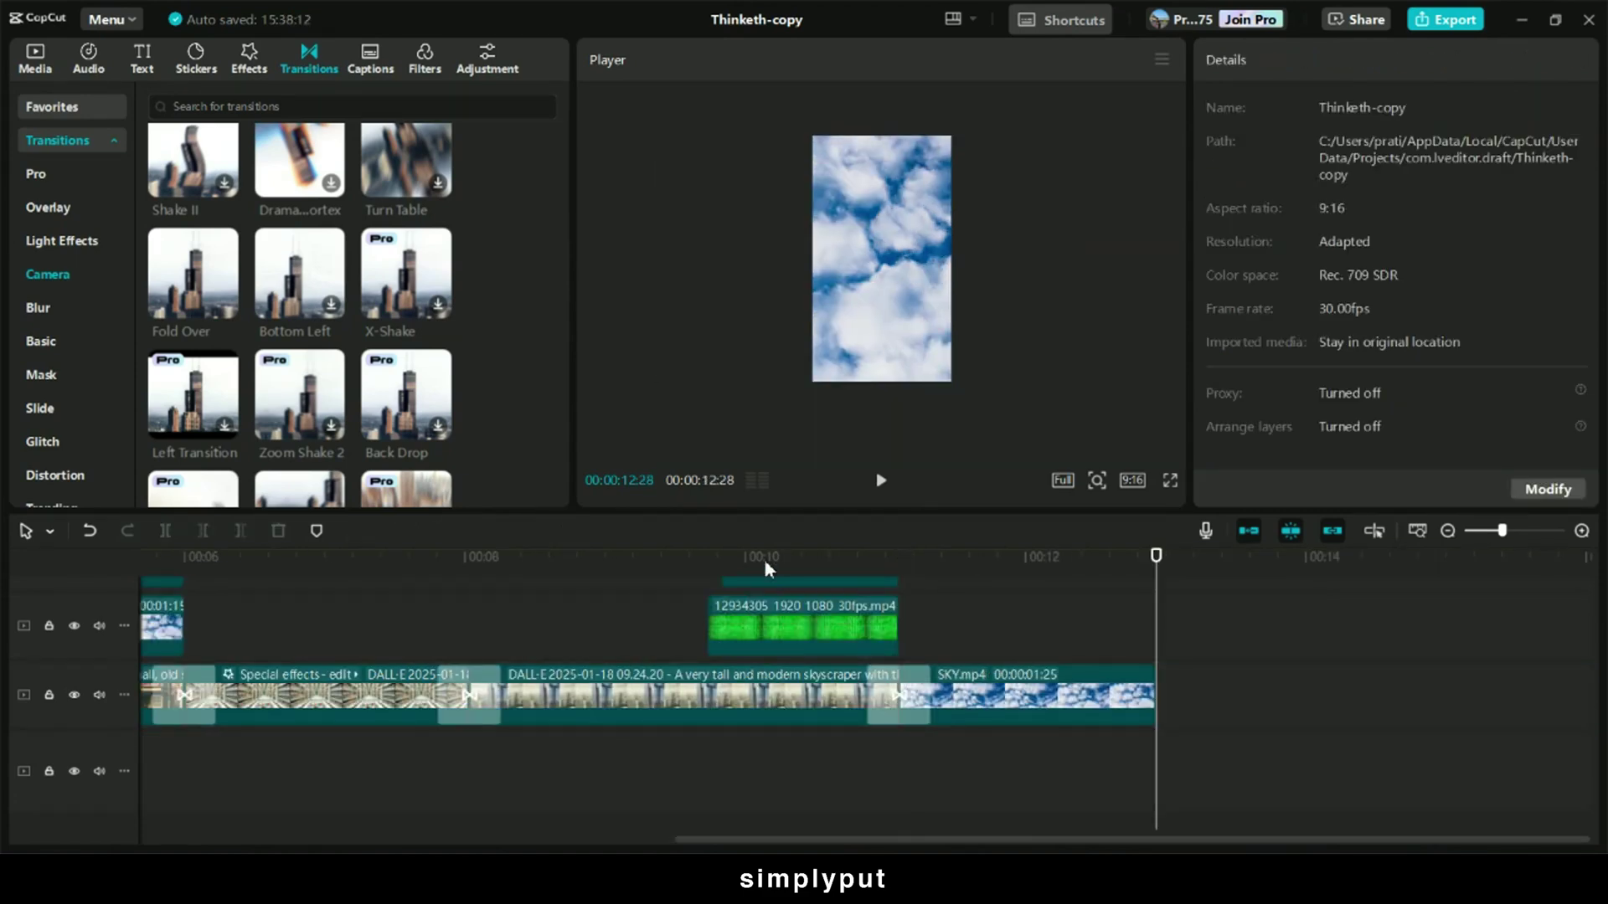
Copy the CITY title clip, paste it above the last sky clip and match its end to that clip's end
{"action": "left_click", "coordinate": [763, 558]}
{"action": "scroll", "coordinate": [662, 643], "scroll_direction": "up", "scroll_amount": 1}
{"action": "scroll", "coordinate": [661, 644], "scroll_direction": "left", "scroll_amount": 10}
{"action": "left_click", "coordinate": [737, 696]}
{"action": "scroll", "coordinate": [737, 697], "scroll_direction": "right", "scroll_amount": 10}
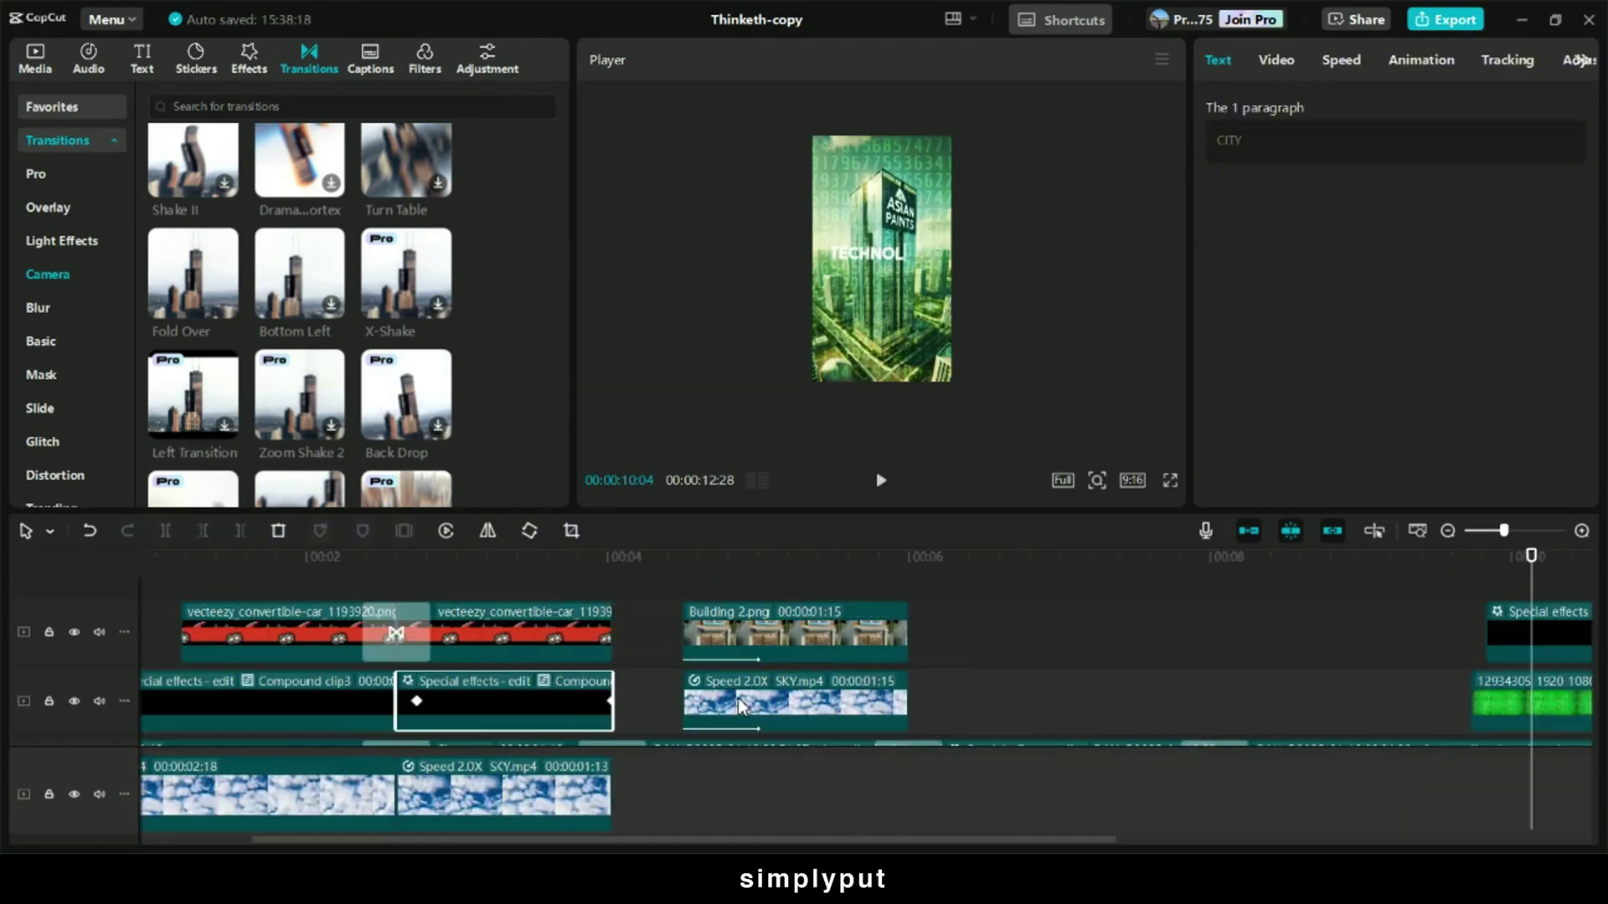
{"action": "left_click", "coordinate": [896, 594]}
{"action": "key", "text": "ctrl+v"}
{"action": "left_click_drag", "start_coordinate": [1112, 701], "coordinate": [1165, 684]}
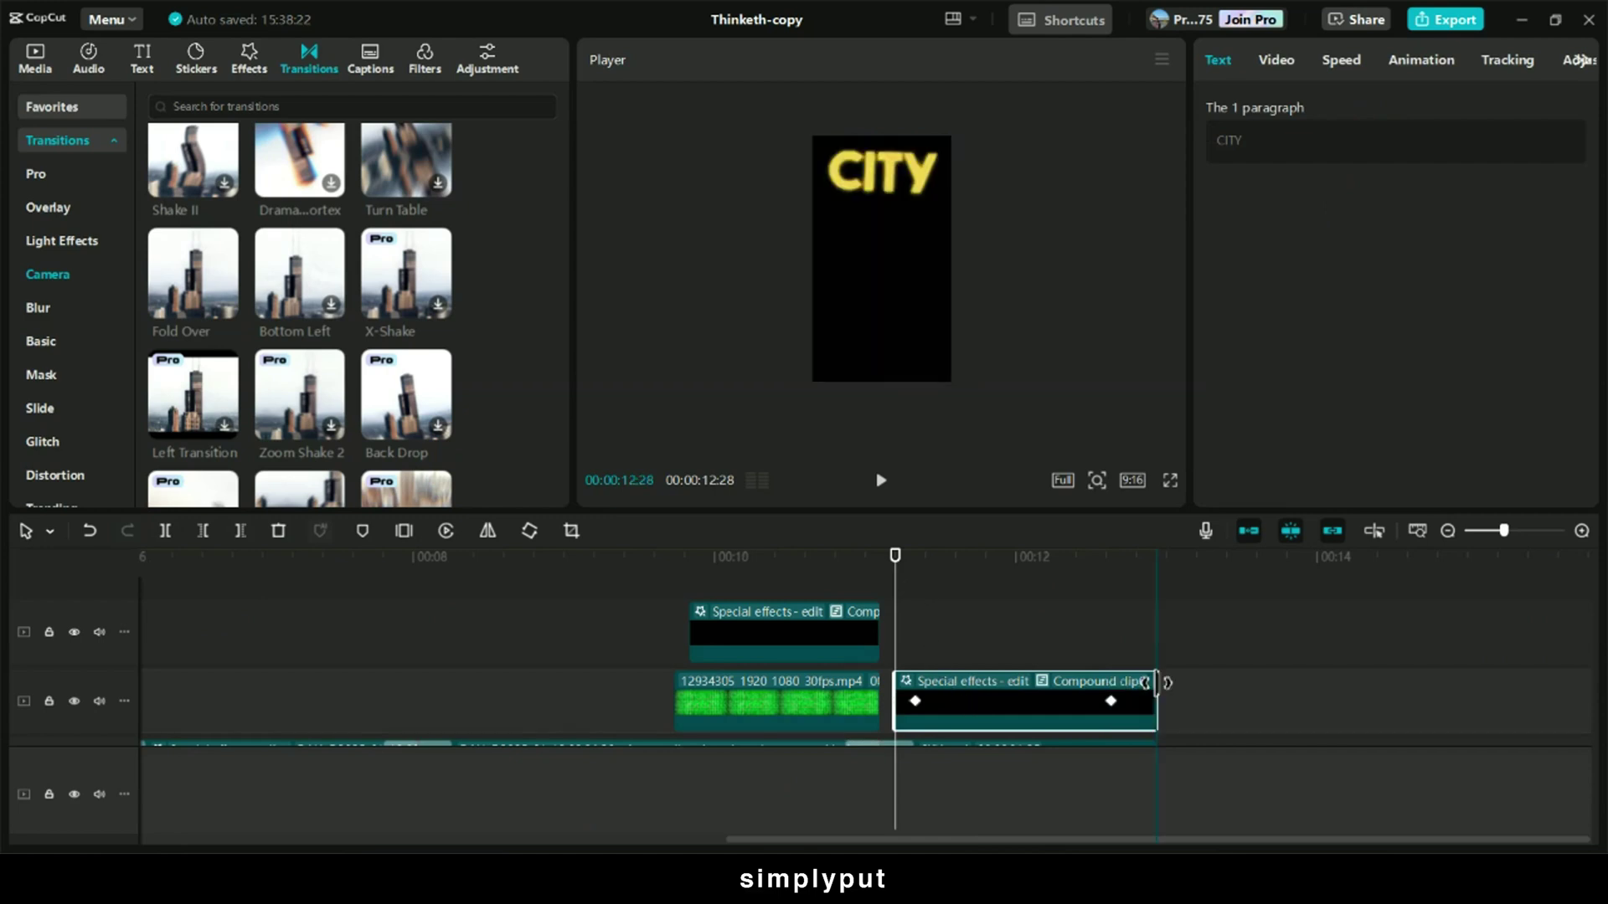
Replace the pasted title's text with "30 years ago" and shrink it inside its compound clip to fit the frame width
{"action": "left_click_drag", "start_coordinate": [1256, 141], "coordinate": [1166, 144]}
{"action": "type", "text": "30 years ago"}
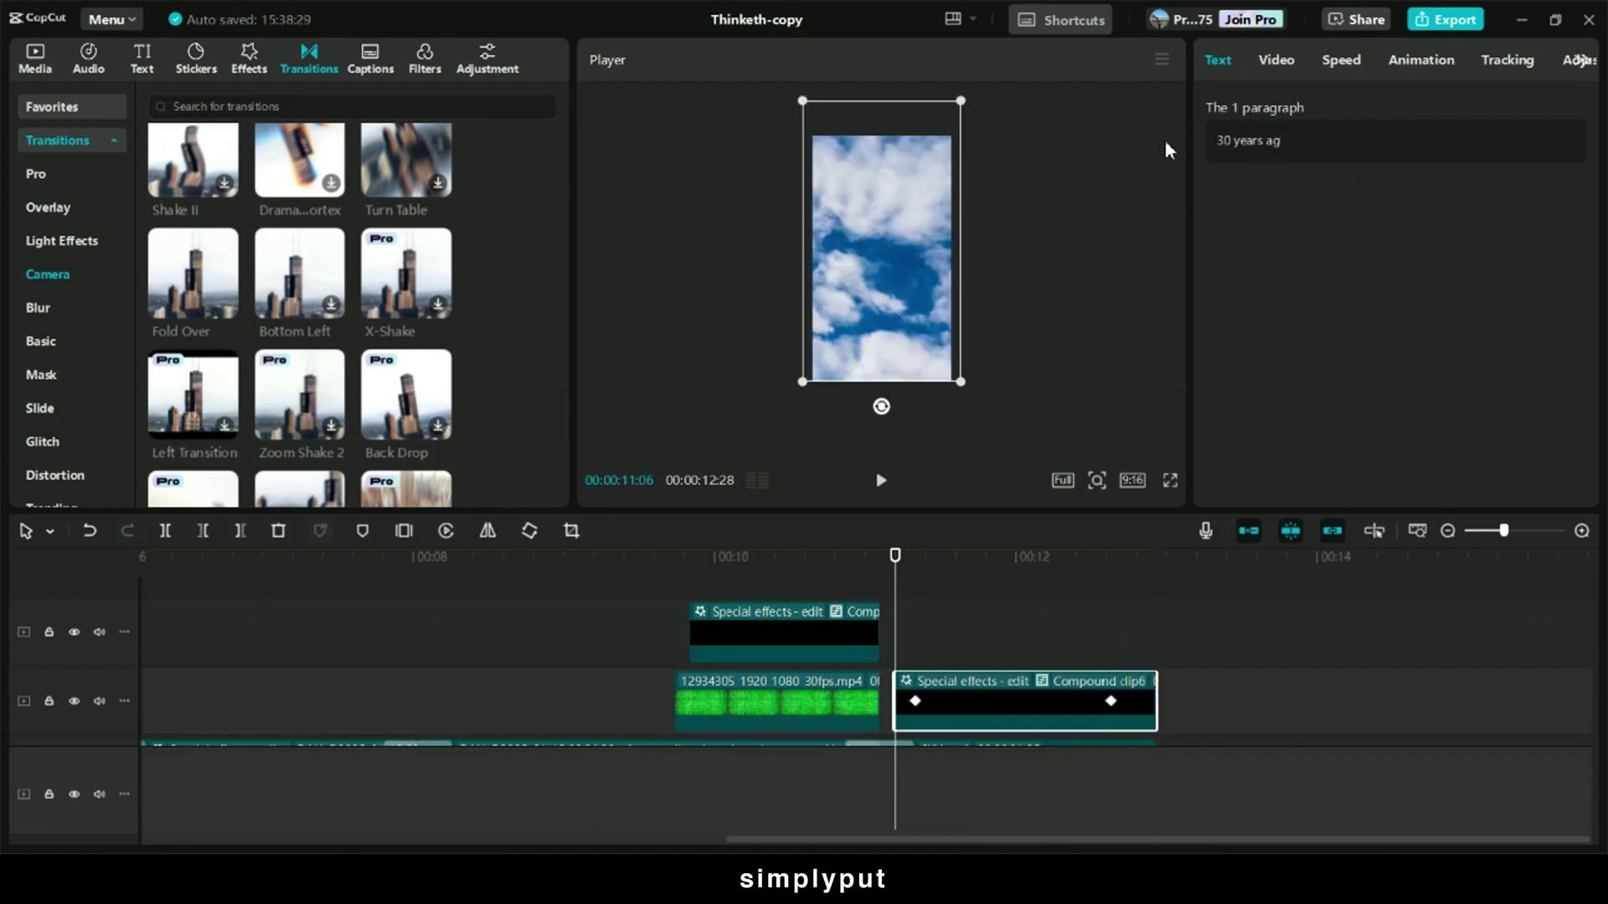
{"action": "double_click", "coordinate": [996, 702]}
{"action": "left_click", "coordinate": [375, 650]}
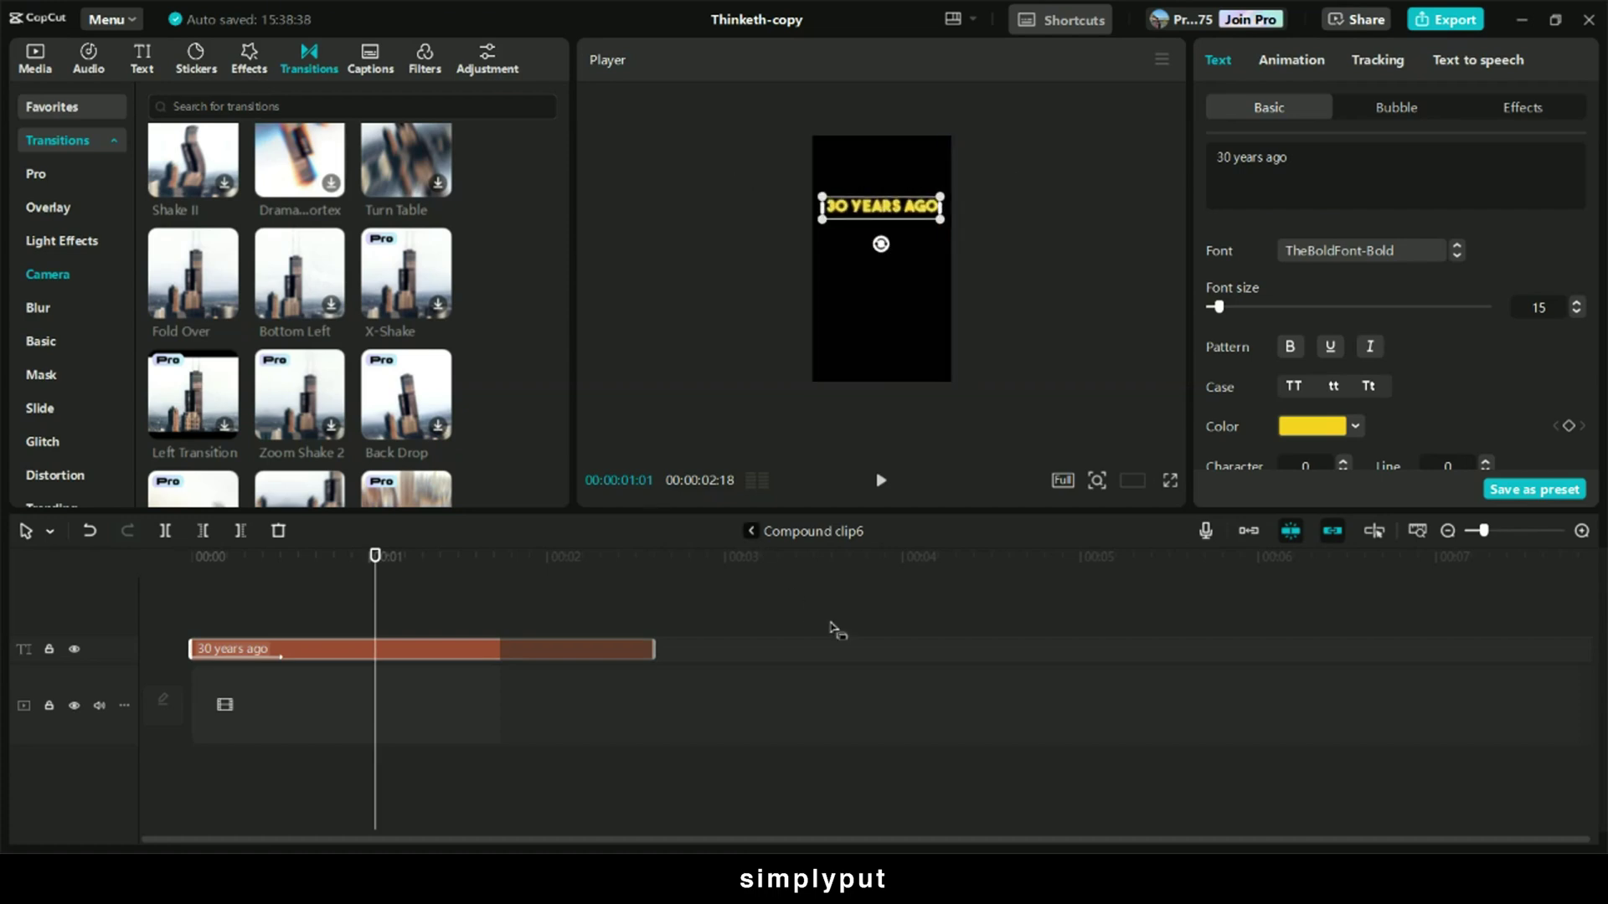
Delete all three keyframes from the 30 YEARS AGO title clip, scale the clip down slightly and preview it
{"action": "left_click", "coordinate": [1111, 701]}
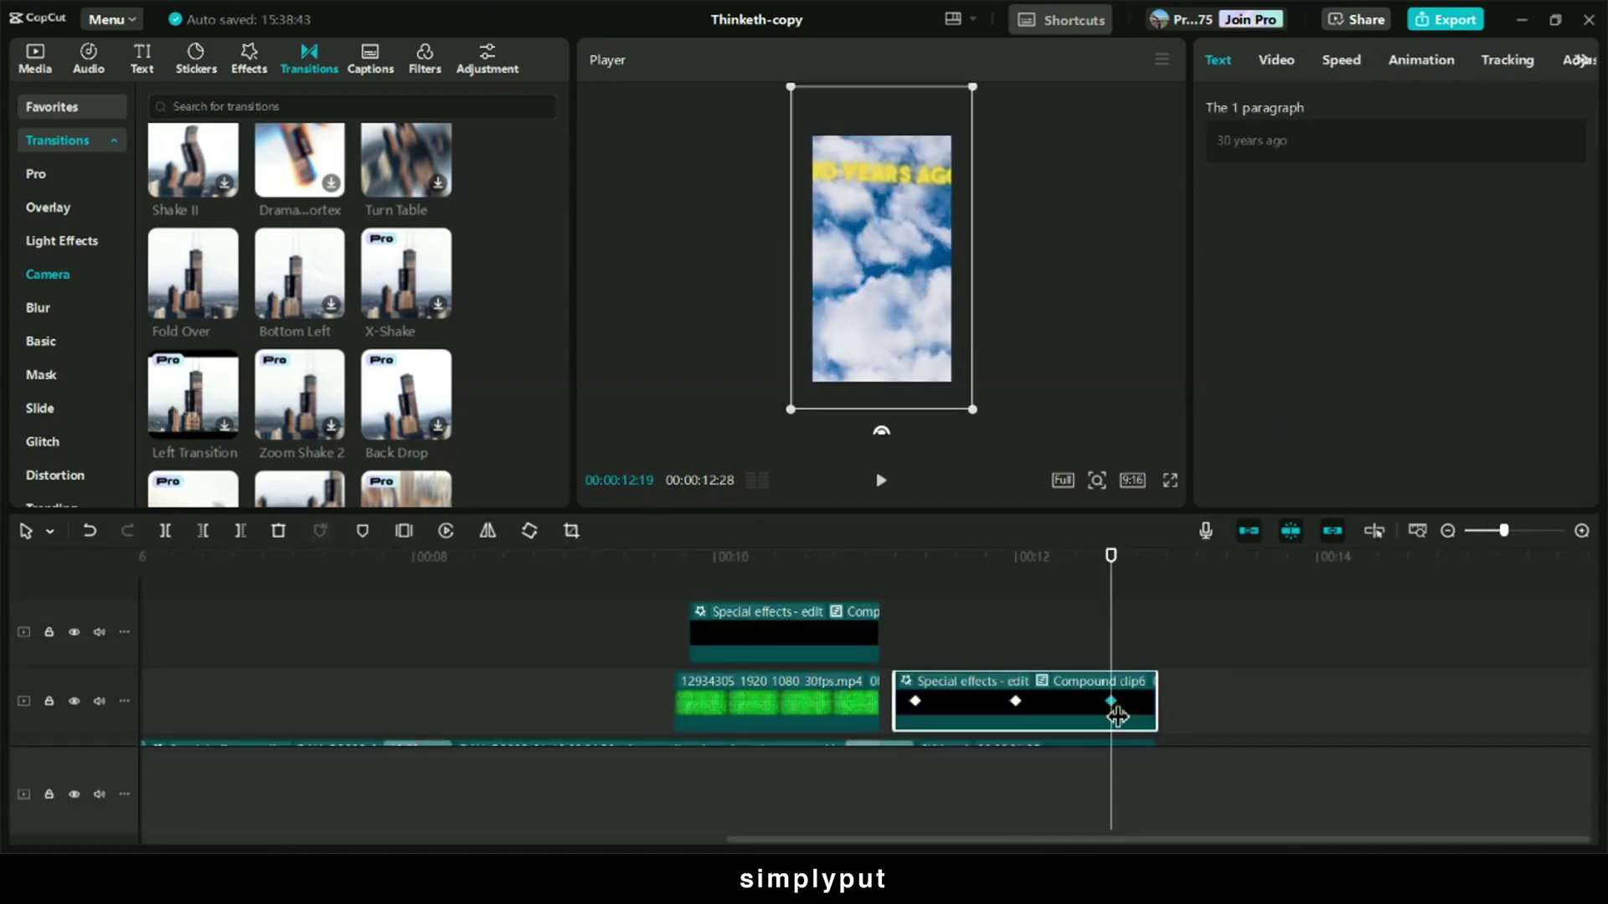
{"action": "key", "text": "Delete"}
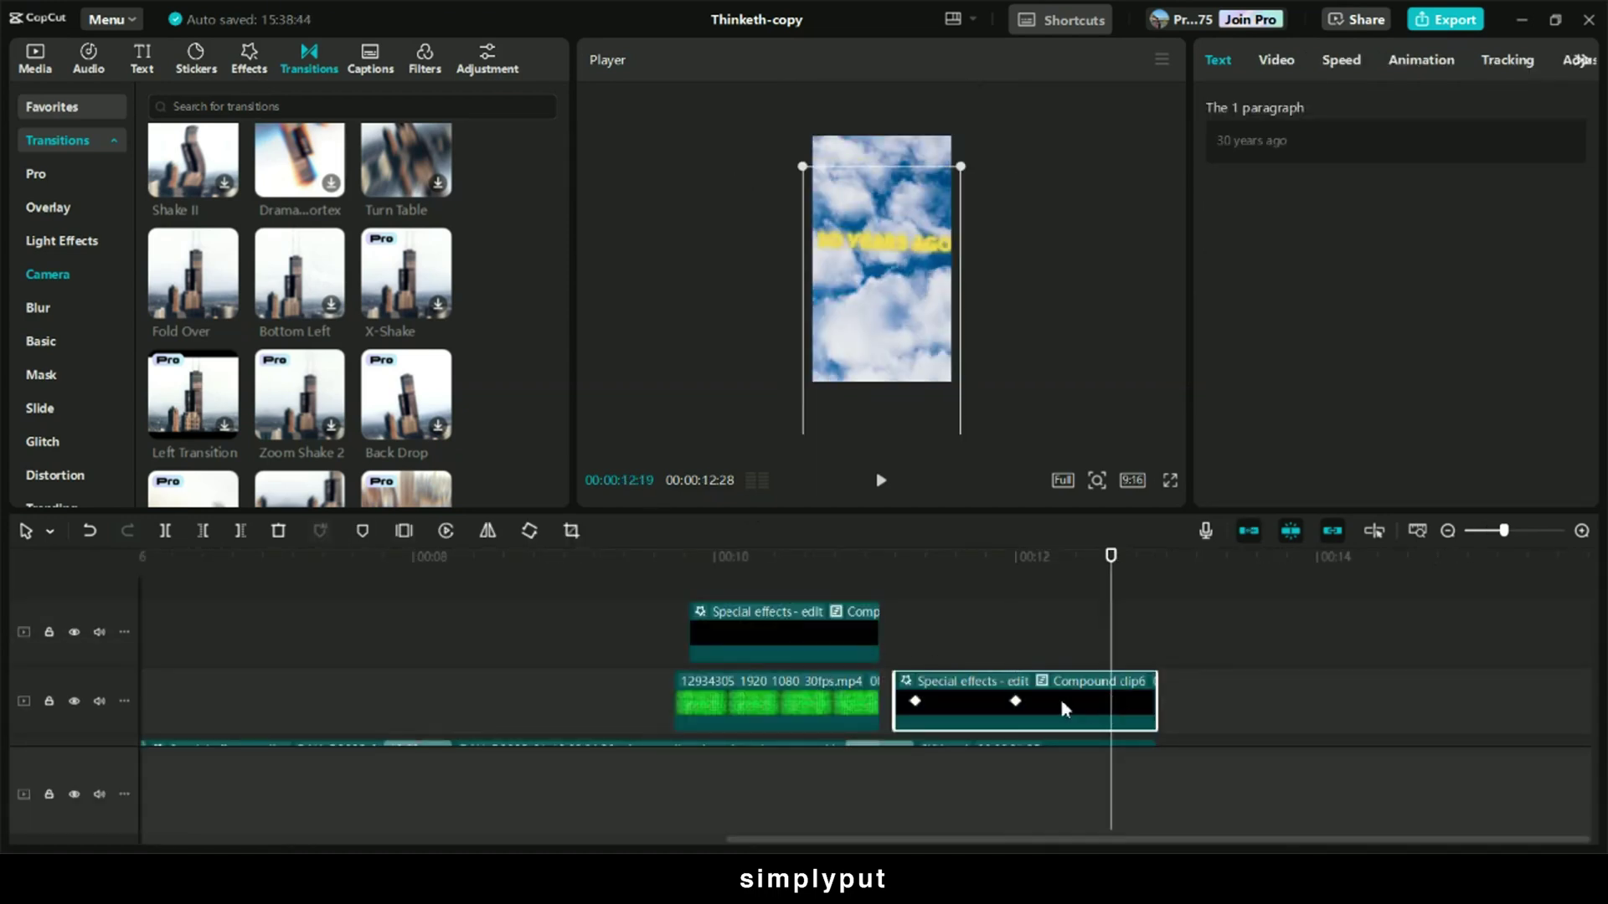
{"action": "left_click", "coordinate": [1015, 702]}
{"action": "key", "text": "Delete"}
{"action": "left_click", "coordinate": [914, 703]}
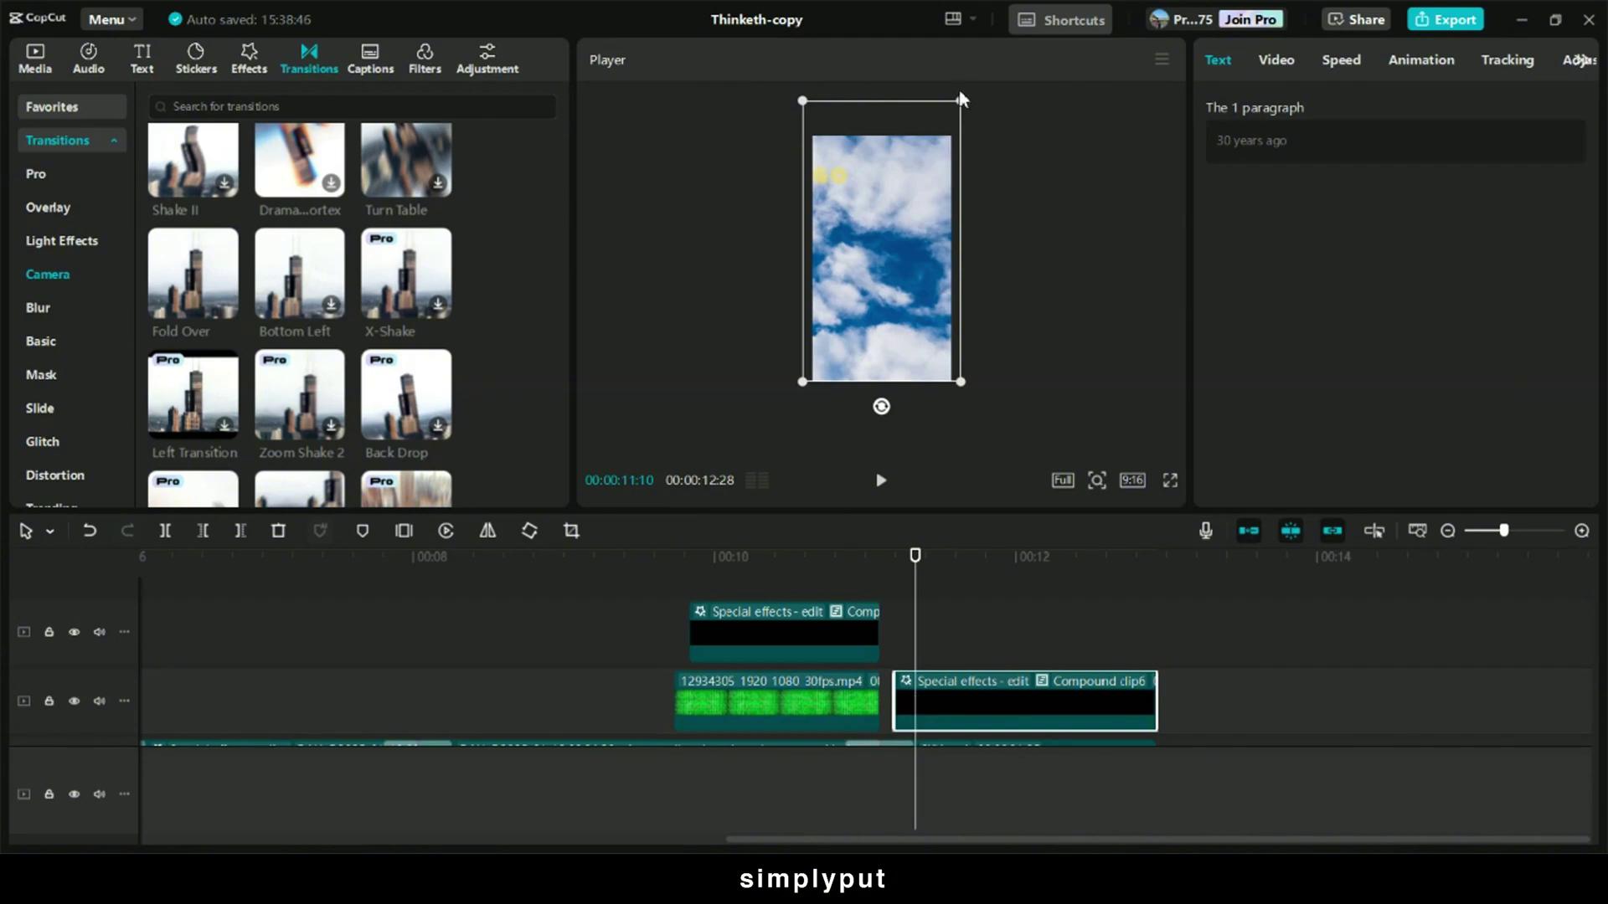
{"action": "left_click", "coordinate": [868, 592]}
{"action": "key", "text": "space"}
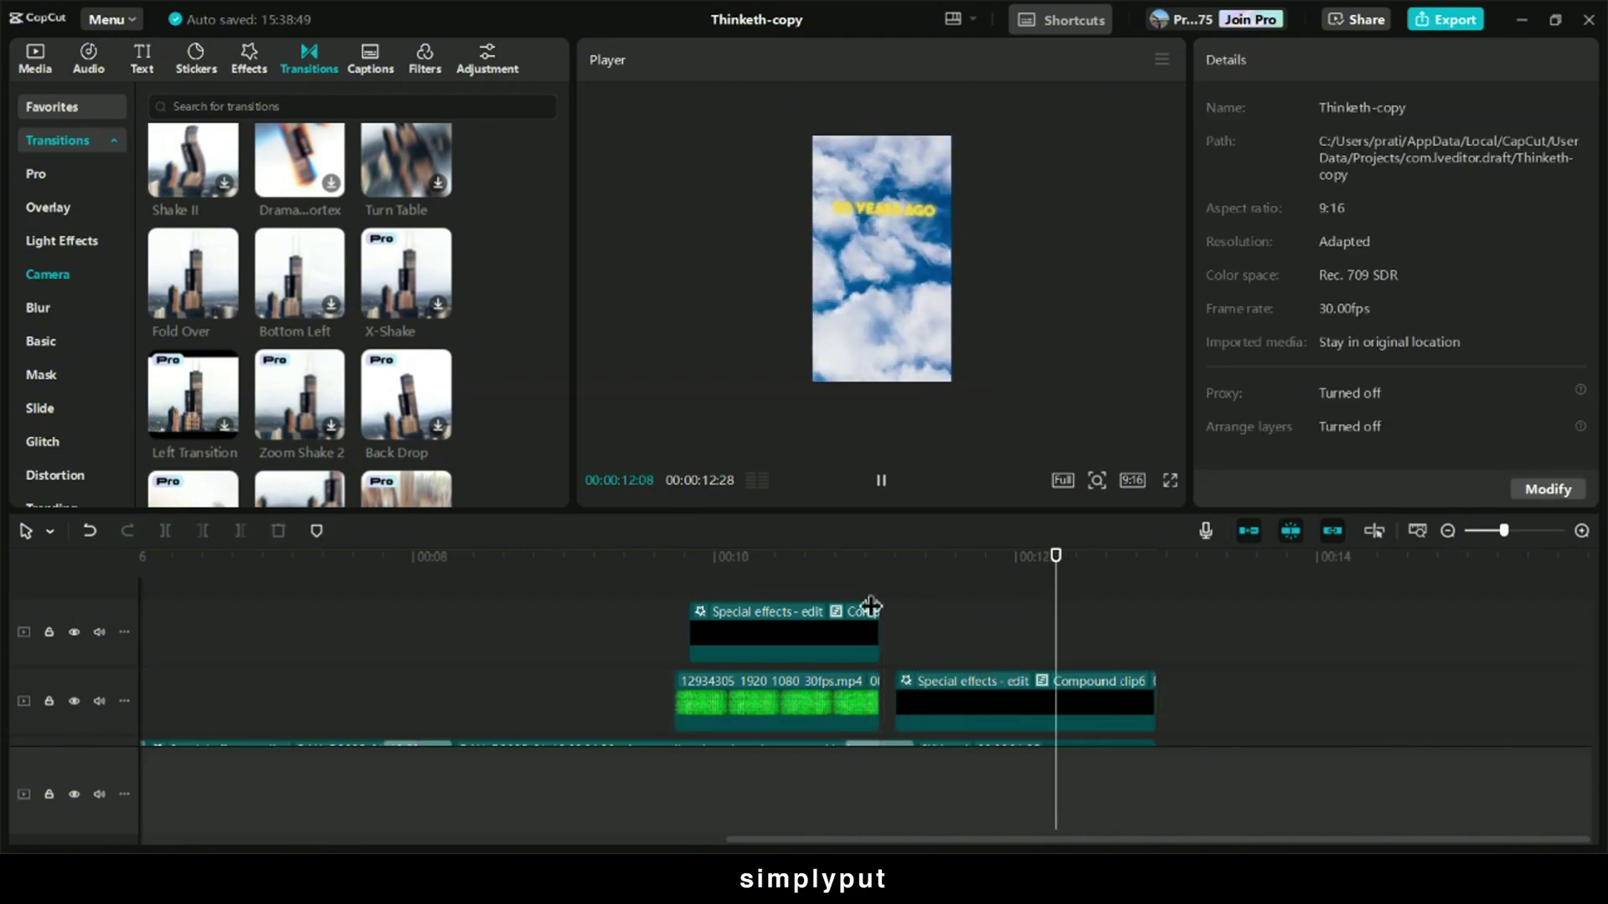
Turn off the glow on the 30 YEARS AGO text inside its compound clip and return to the main timeline
{"action": "key", "text": "space"}
{"action": "double_click", "coordinate": [977, 729]}
{"action": "left_click", "coordinate": [305, 650]}
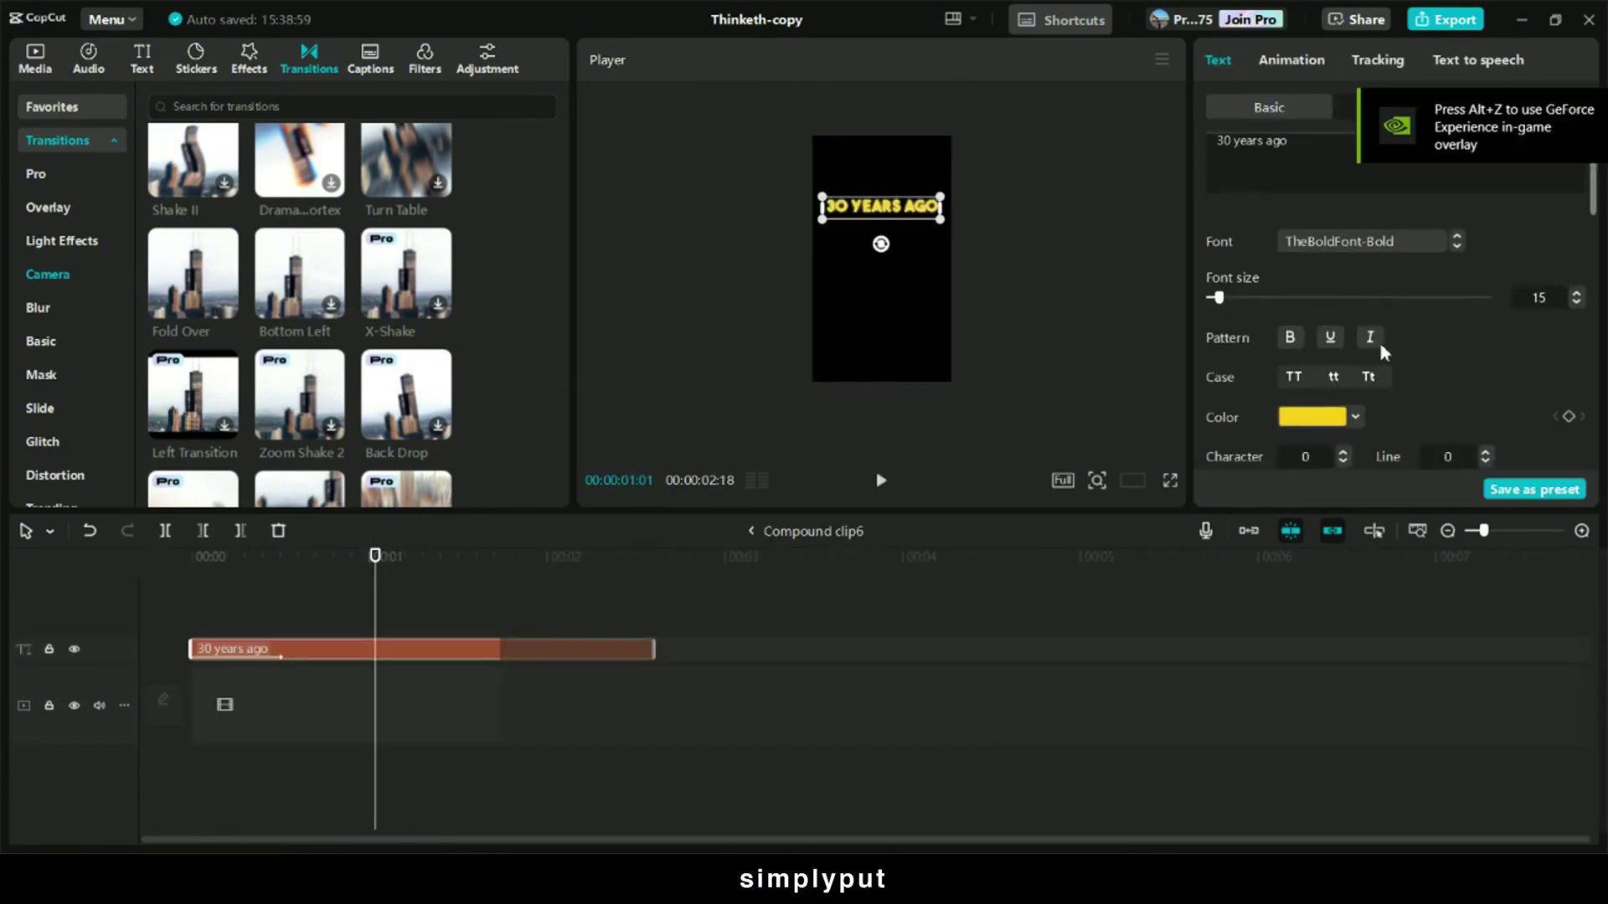
{"action": "scroll", "coordinate": [1383, 351], "scroll_direction": "down", "scroll_amount": 3}
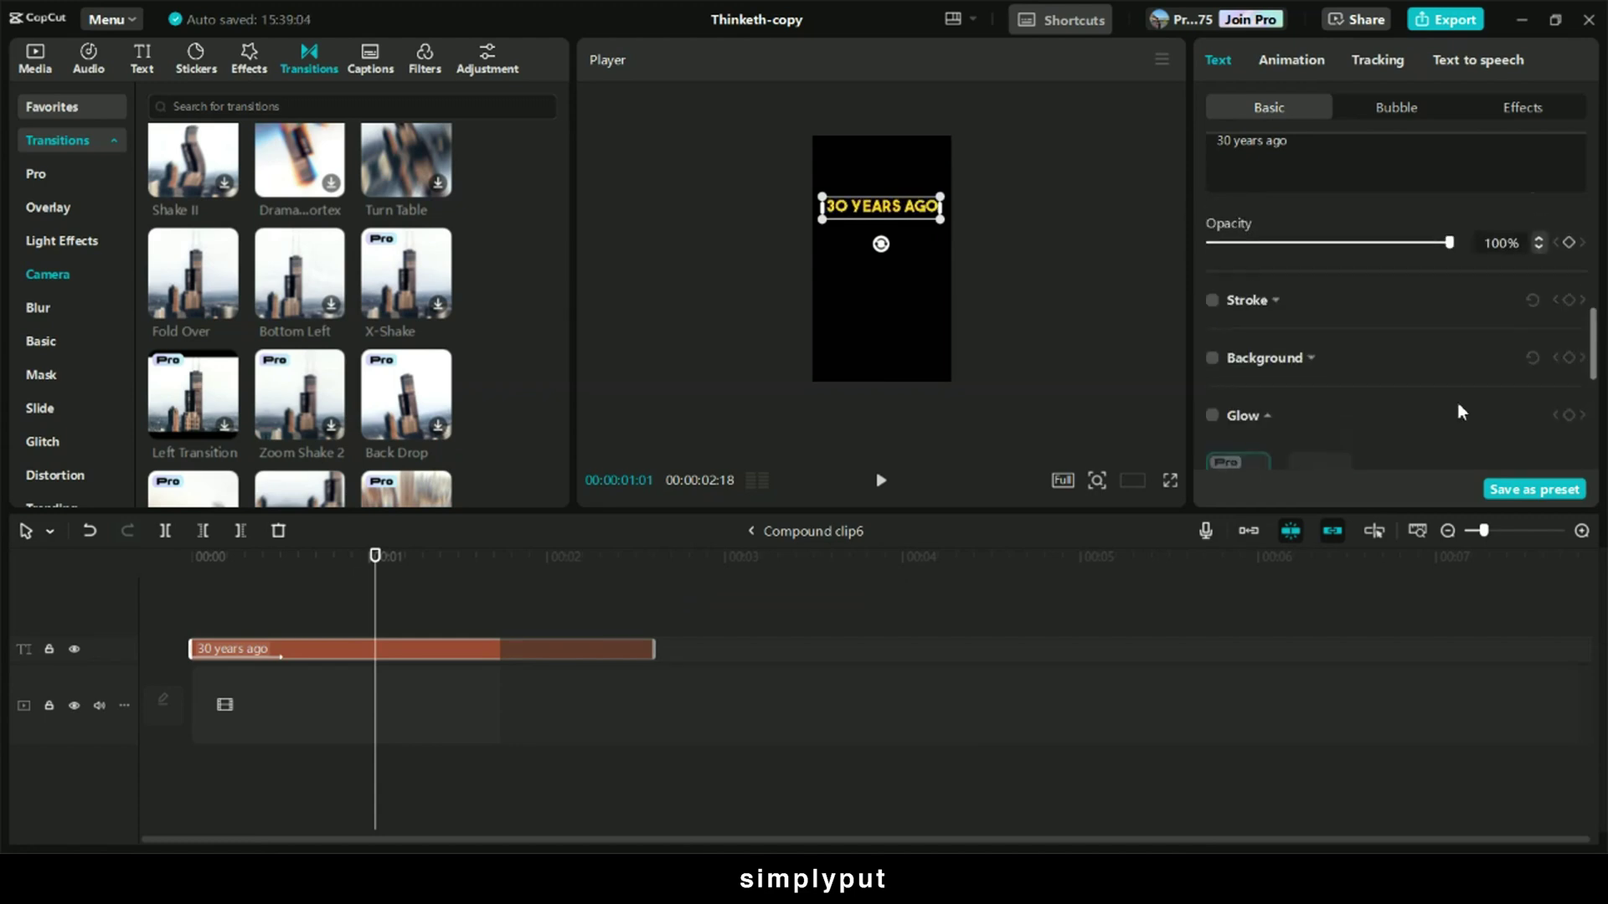
{"action": "scroll", "coordinate": [1459, 404], "scroll_direction": "down", "scroll_amount": 5}
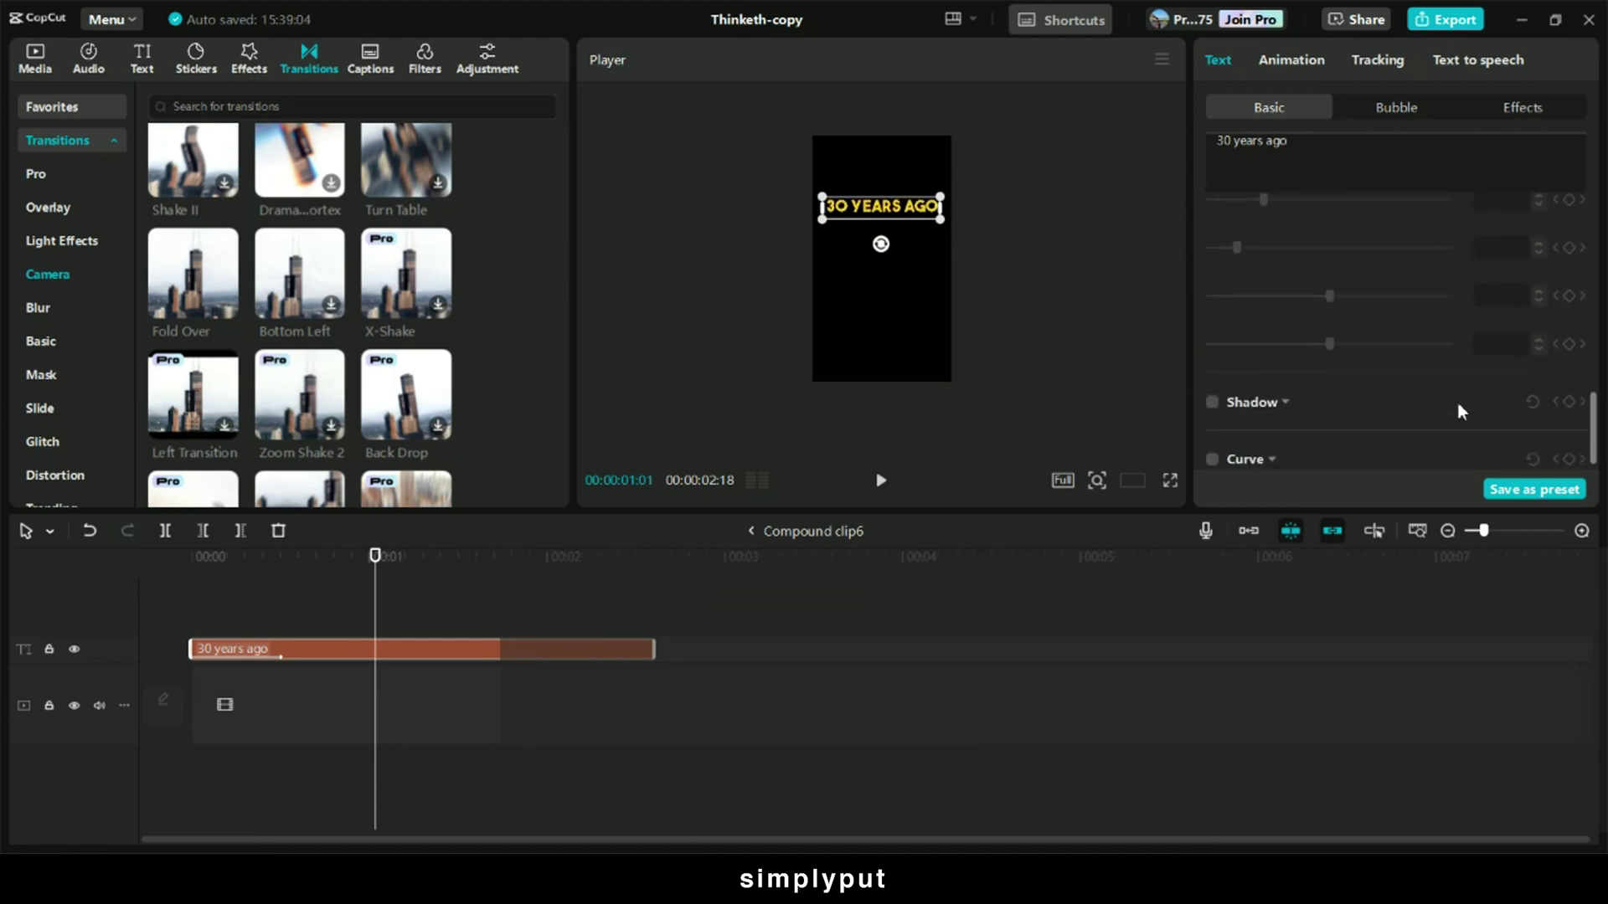
{"action": "left_click", "coordinate": [1212, 387]}
{"action": "left_click", "coordinate": [752, 531]}
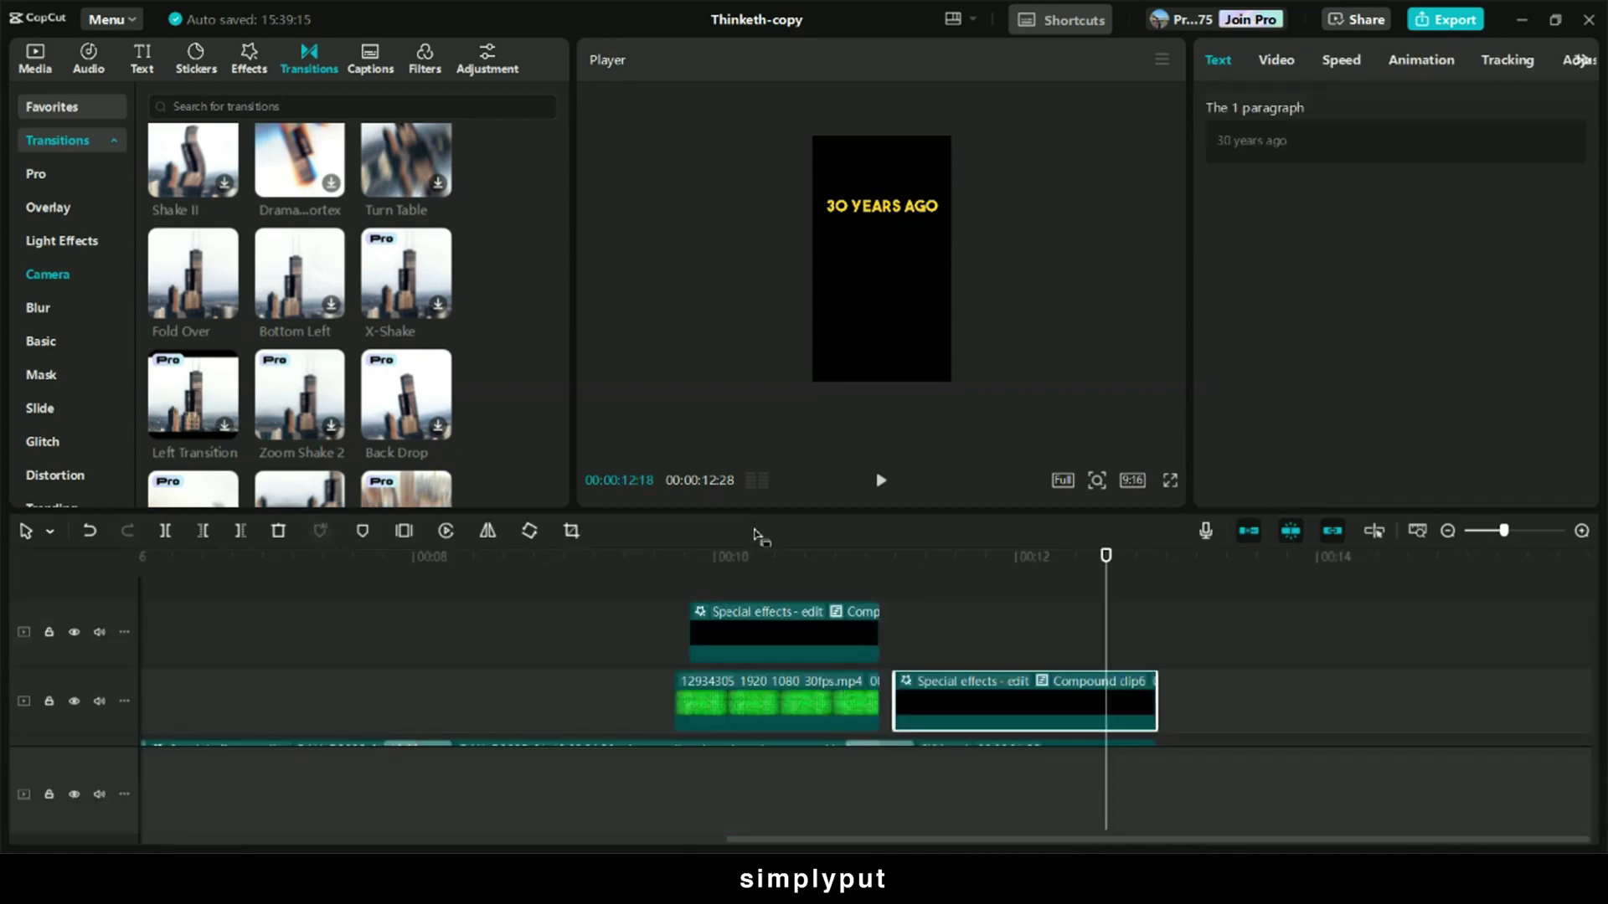
Play the ending with the 30 YEARS AGO title and return to the start of the timeline to review the video
{"action": "left_click", "coordinate": [901, 578]}
{"action": "key", "text": "space"}
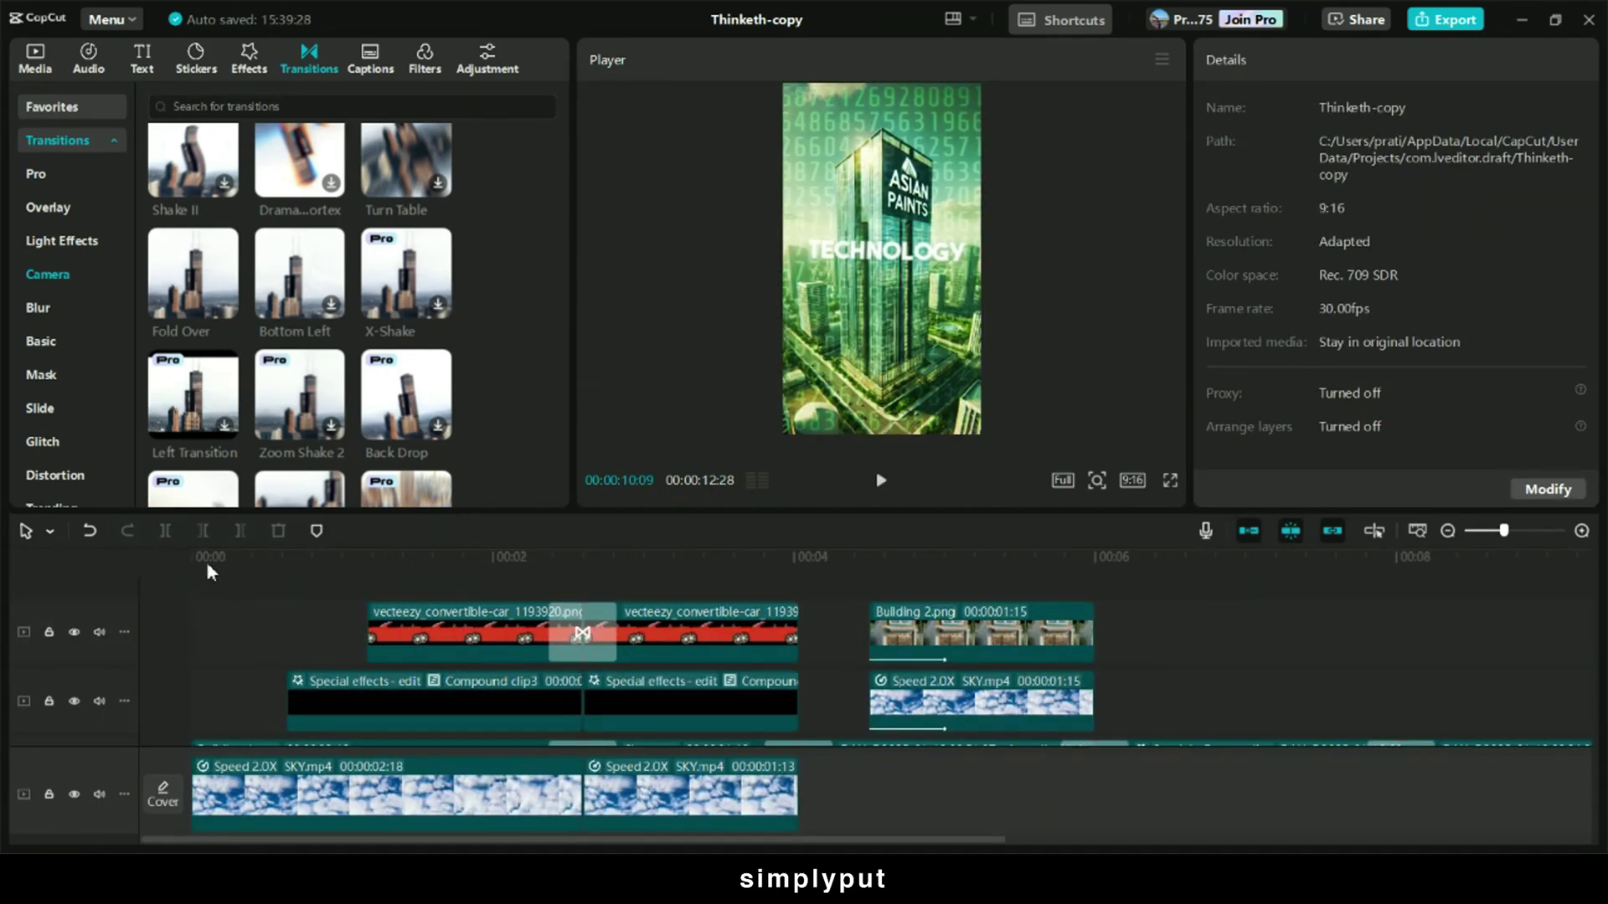
{"action": "left_click_drag", "start_coordinate": [210, 572], "coordinate": [153, 581]}
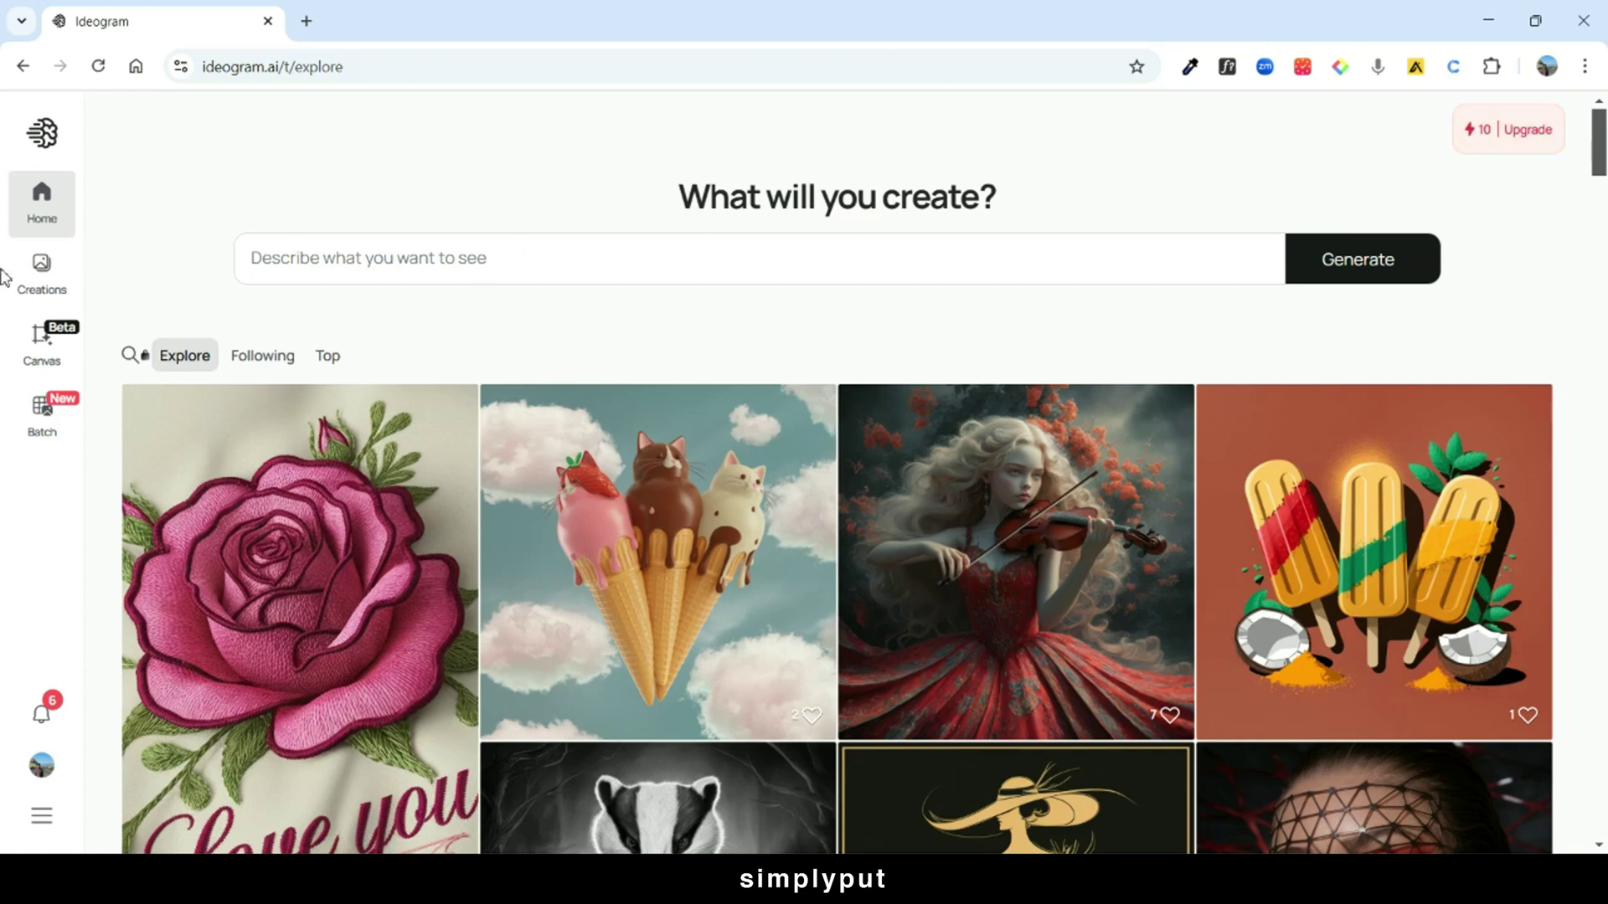
Switch to Ideogram in the browser and open the ASIANS building image with the red sunset sky from the own creations
{"action": "left_click", "coordinate": [41, 275]}
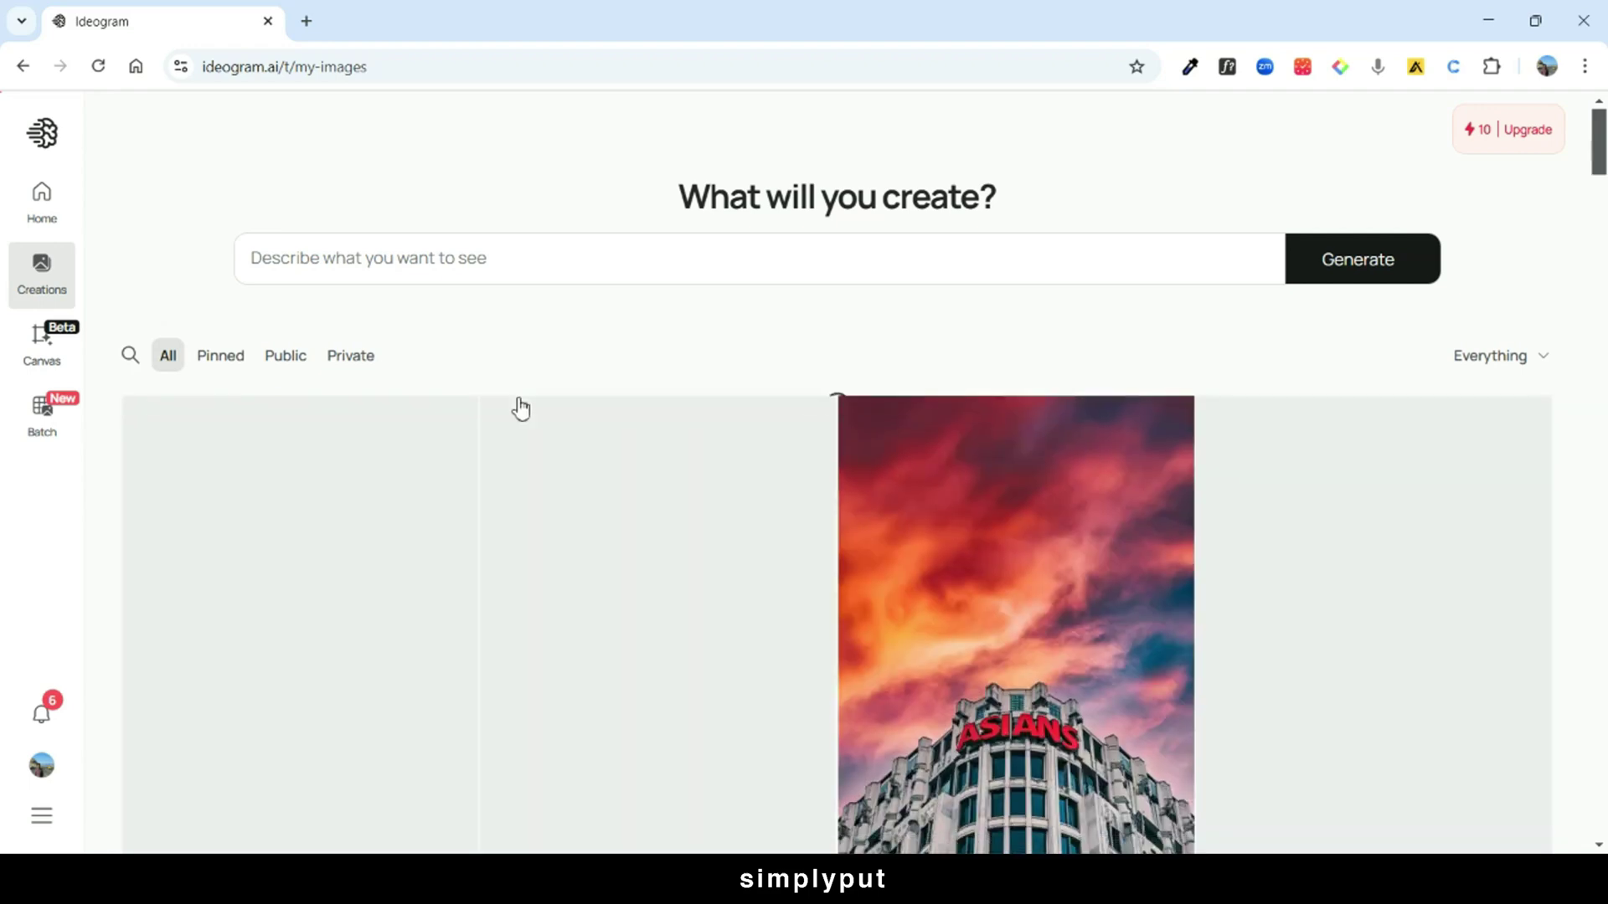
{"action": "scroll", "coordinate": [515, 405], "scroll_direction": "down", "scroll_amount": 2}
{"action": "scroll", "coordinate": [556, 485], "scroll_direction": "down", "scroll_amount": 1}
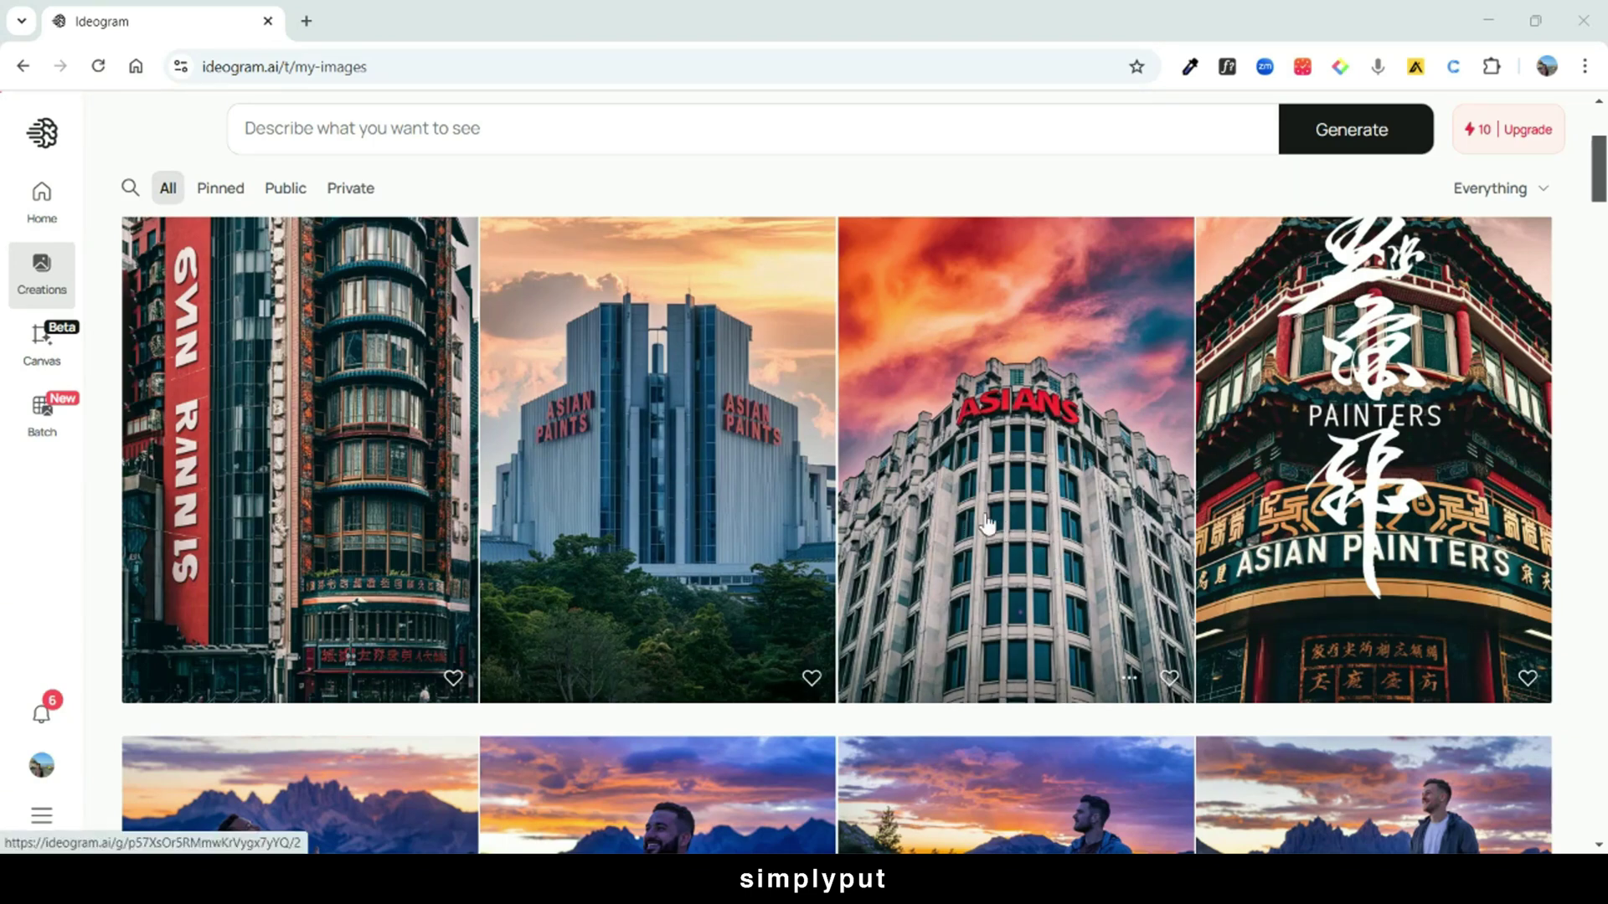
{"action": "left_click", "coordinate": [1060, 448]}
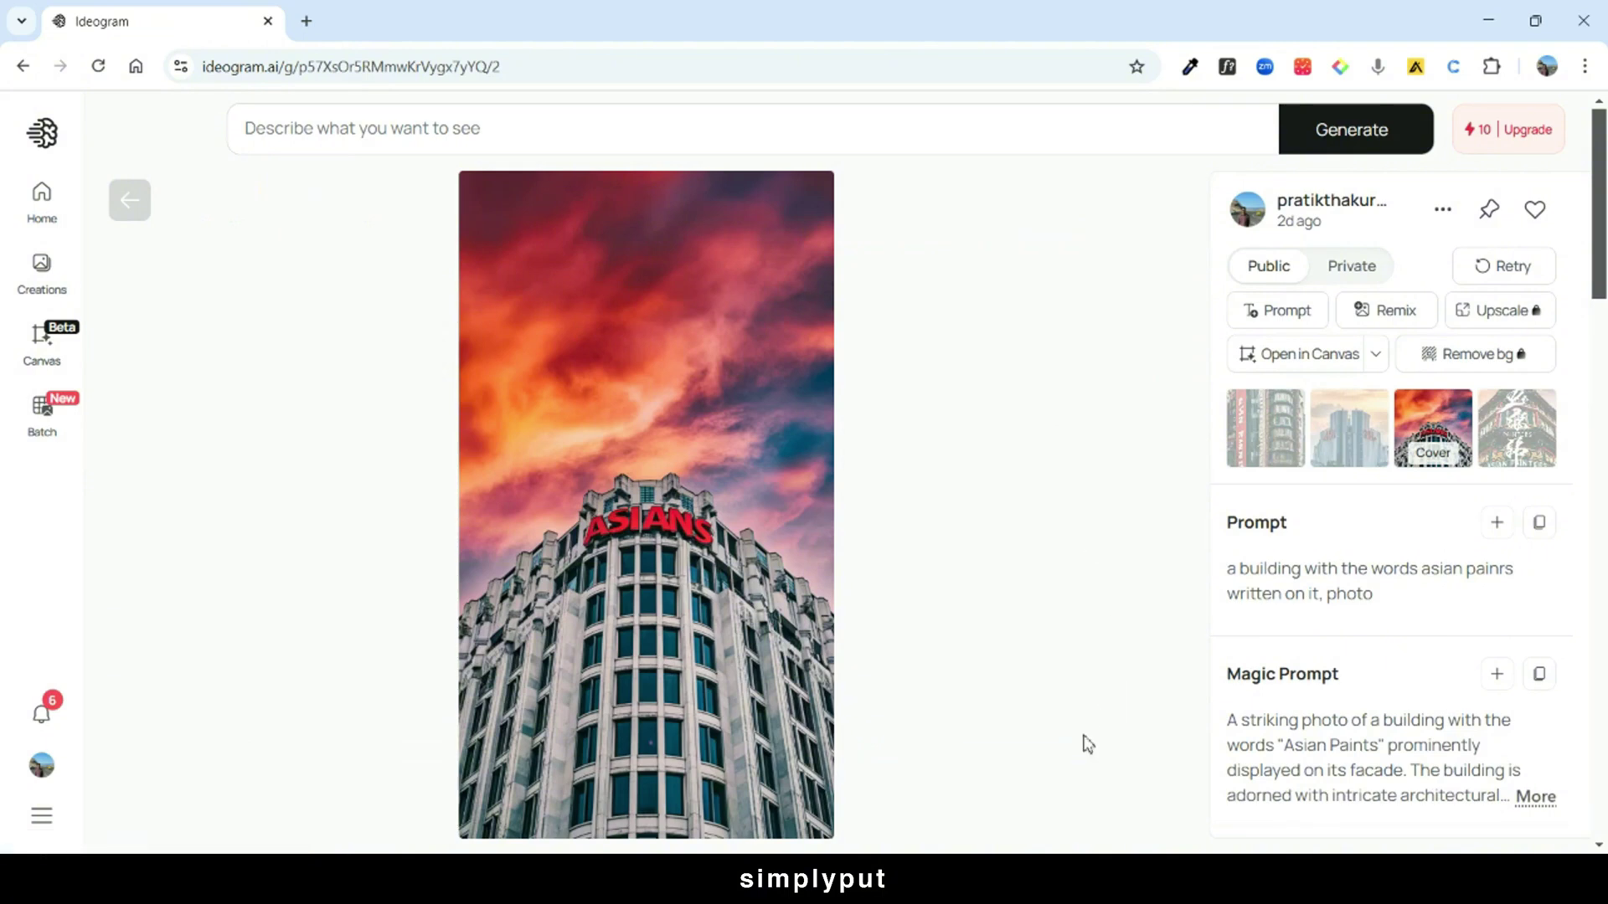
Expand the full Magic Prompt of the ASIANS building image and read it together with the original prompt and generation settings
{"action": "scroll", "coordinate": [1250, 414], "scroll_direction": "down", "scroll_amount": 3}
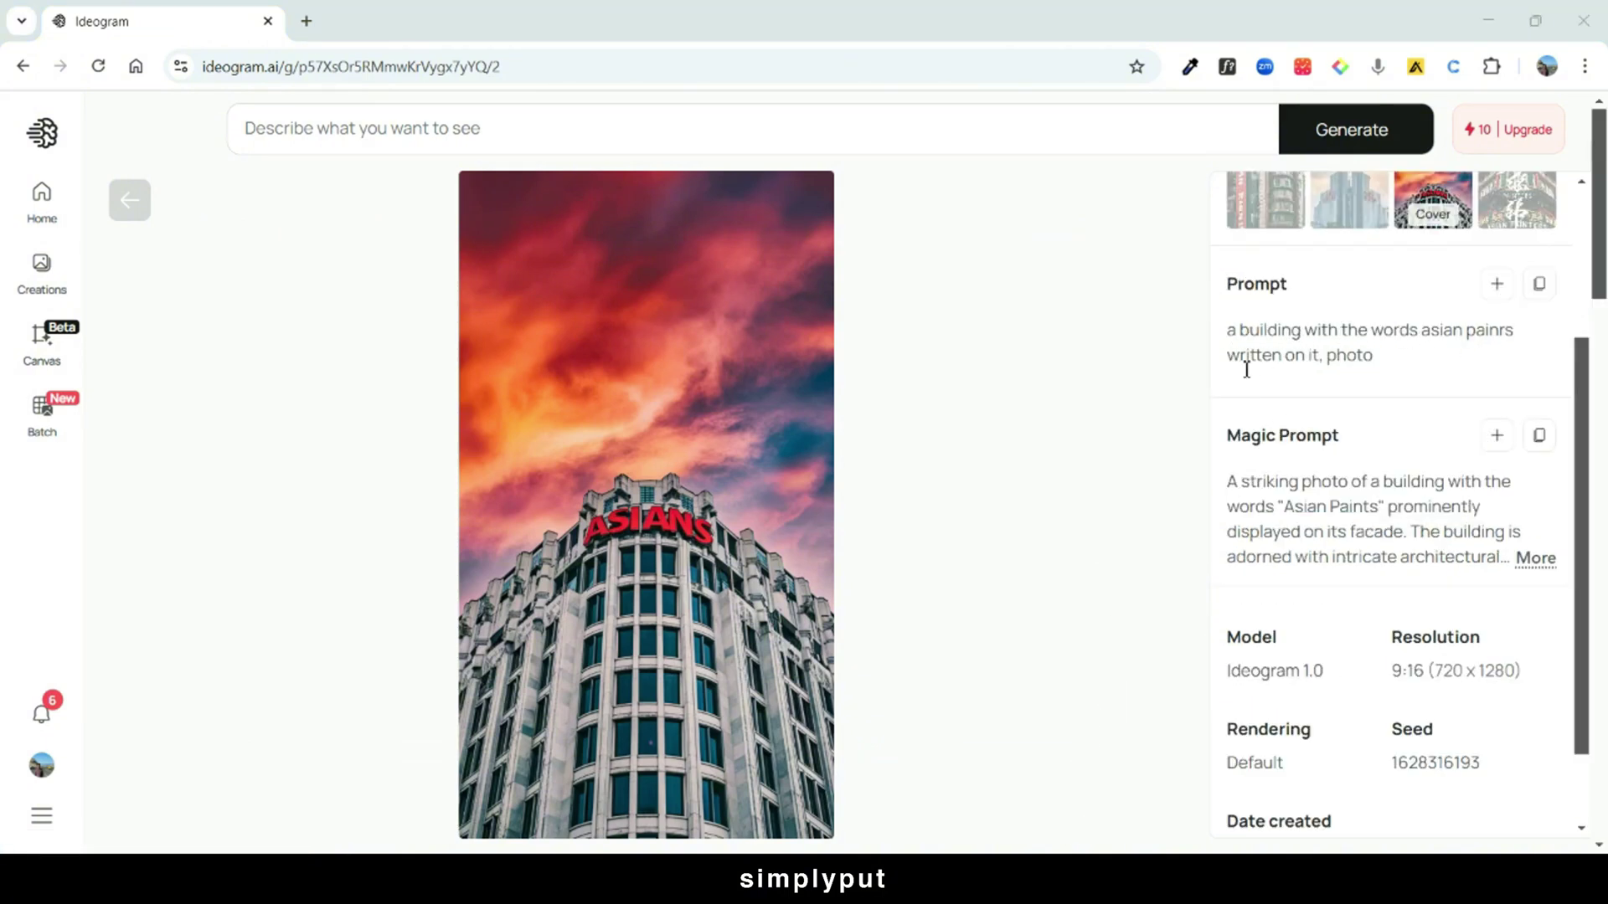
{"action": "scroll", "coordinate": [1356, 369], "scroll_direction": "down", "scroll_amount": 5}
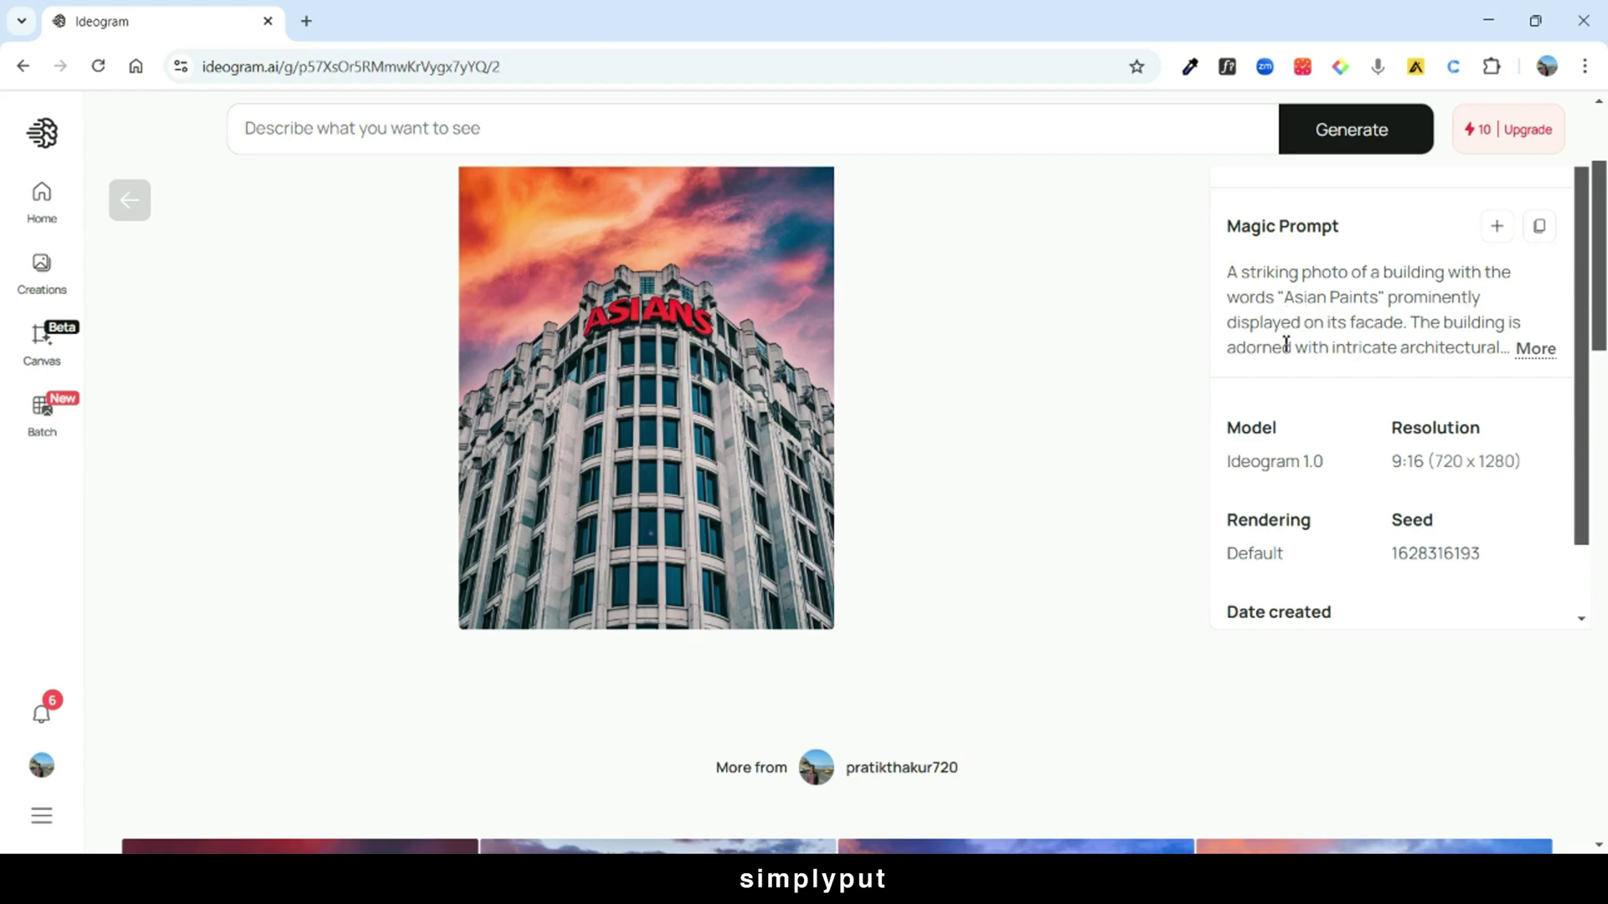
{"action": "left_click", "coordinate": [1421, 337]}
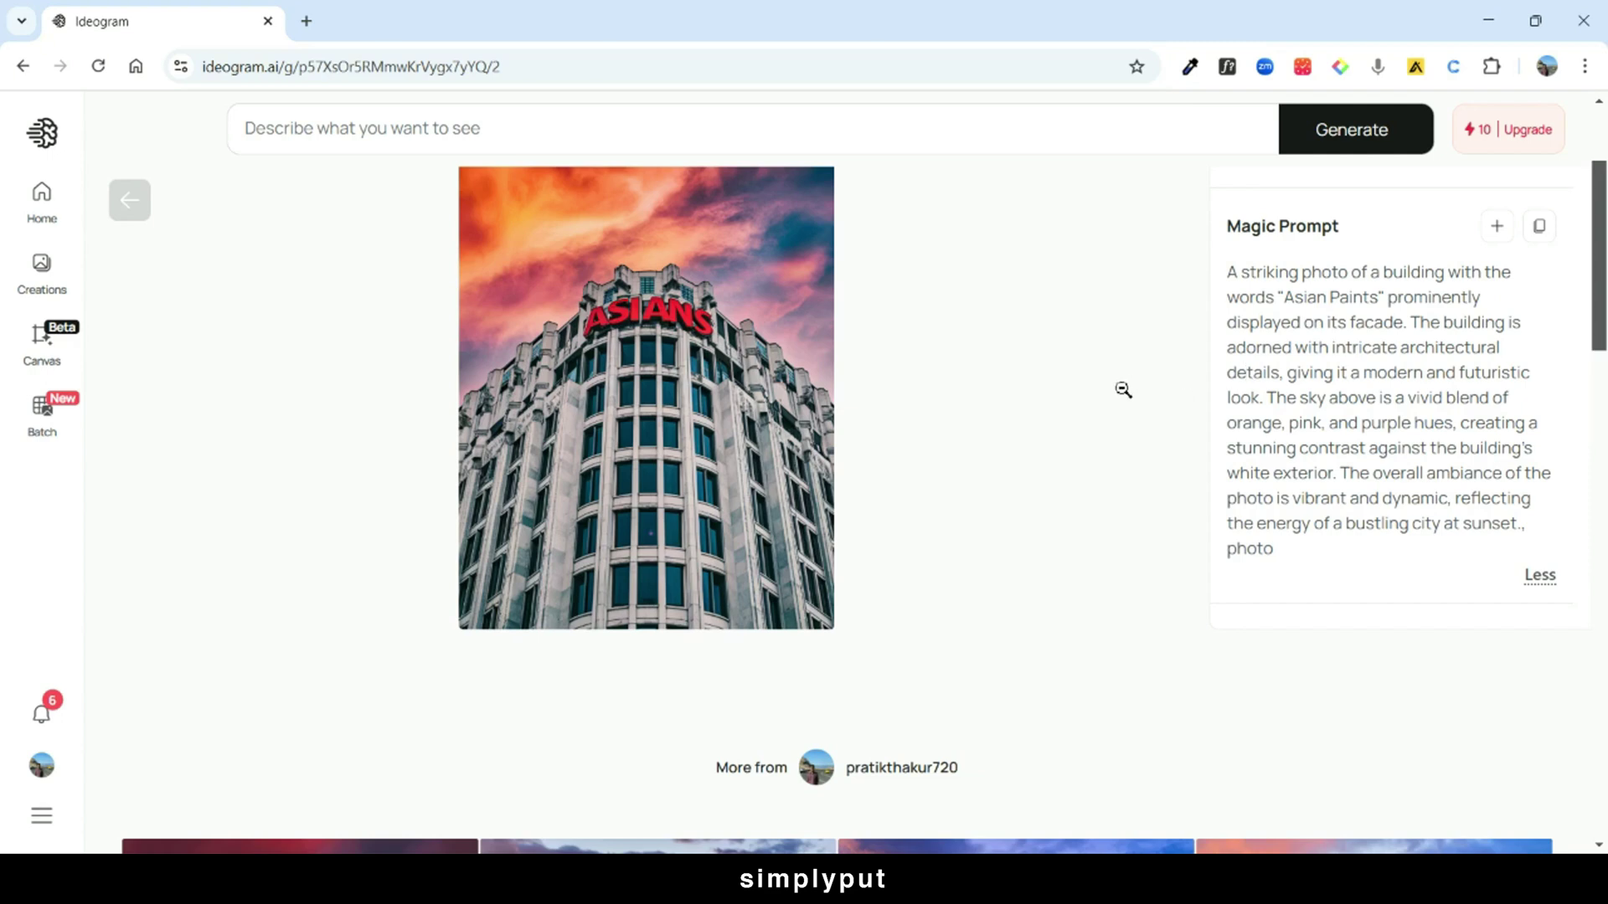
Go to chatgpt.com in a new browser tab and open the Building Image Request conversation
{"action": "left_click", "coordinate": [308, 23]}
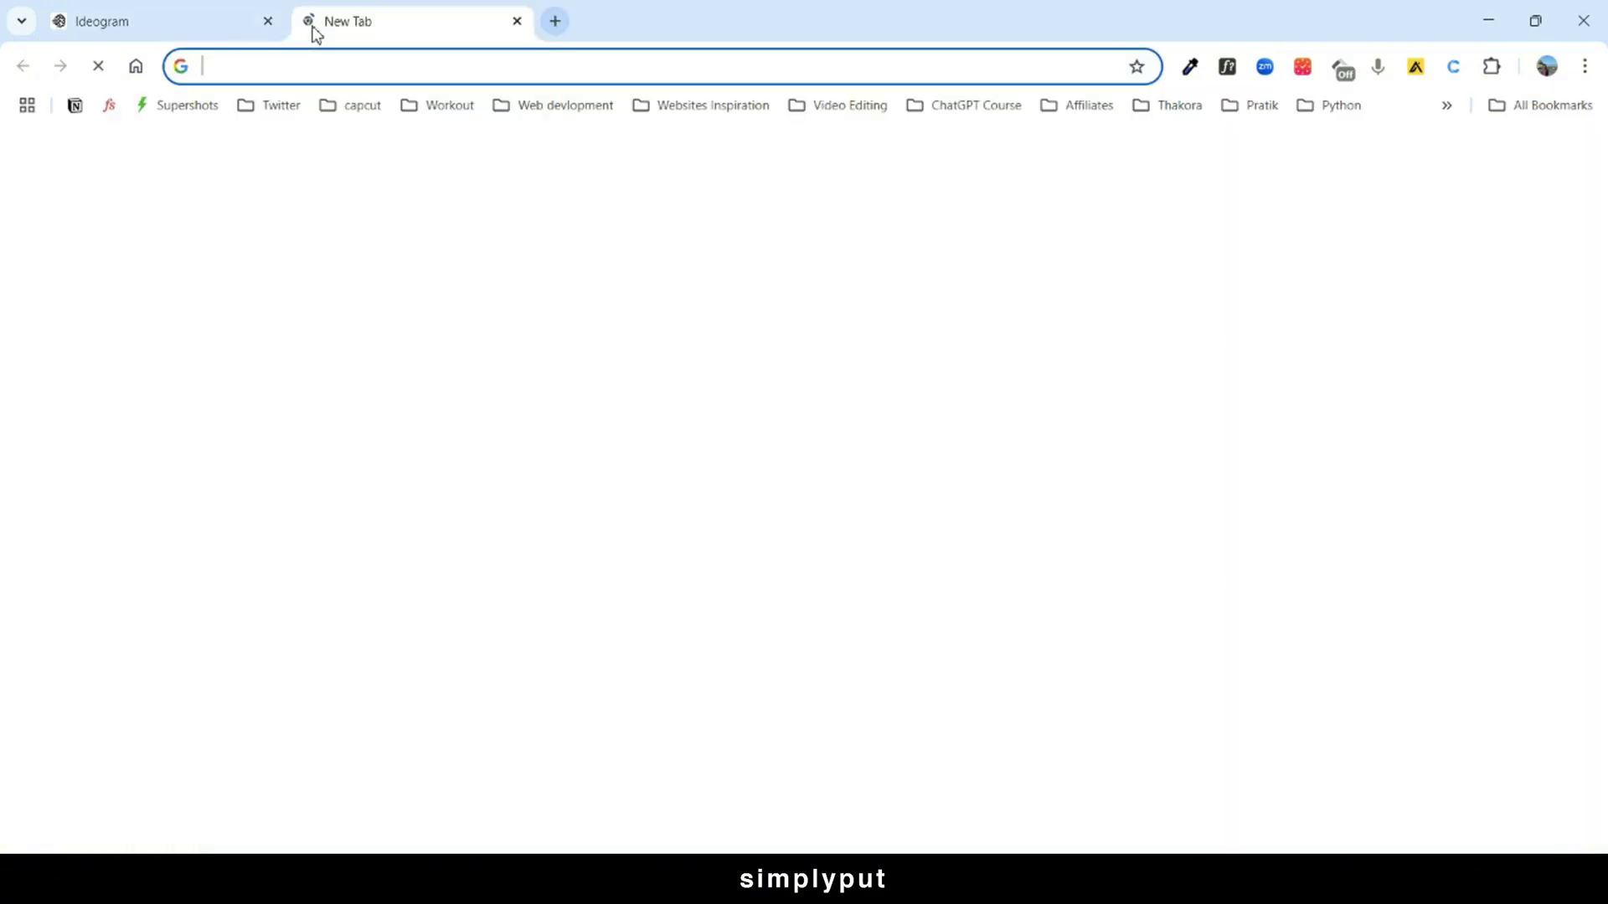
{"action": "type", "text": "chatgpt.com"}
{"action": "left_click", "coordinate": [294, 124]}
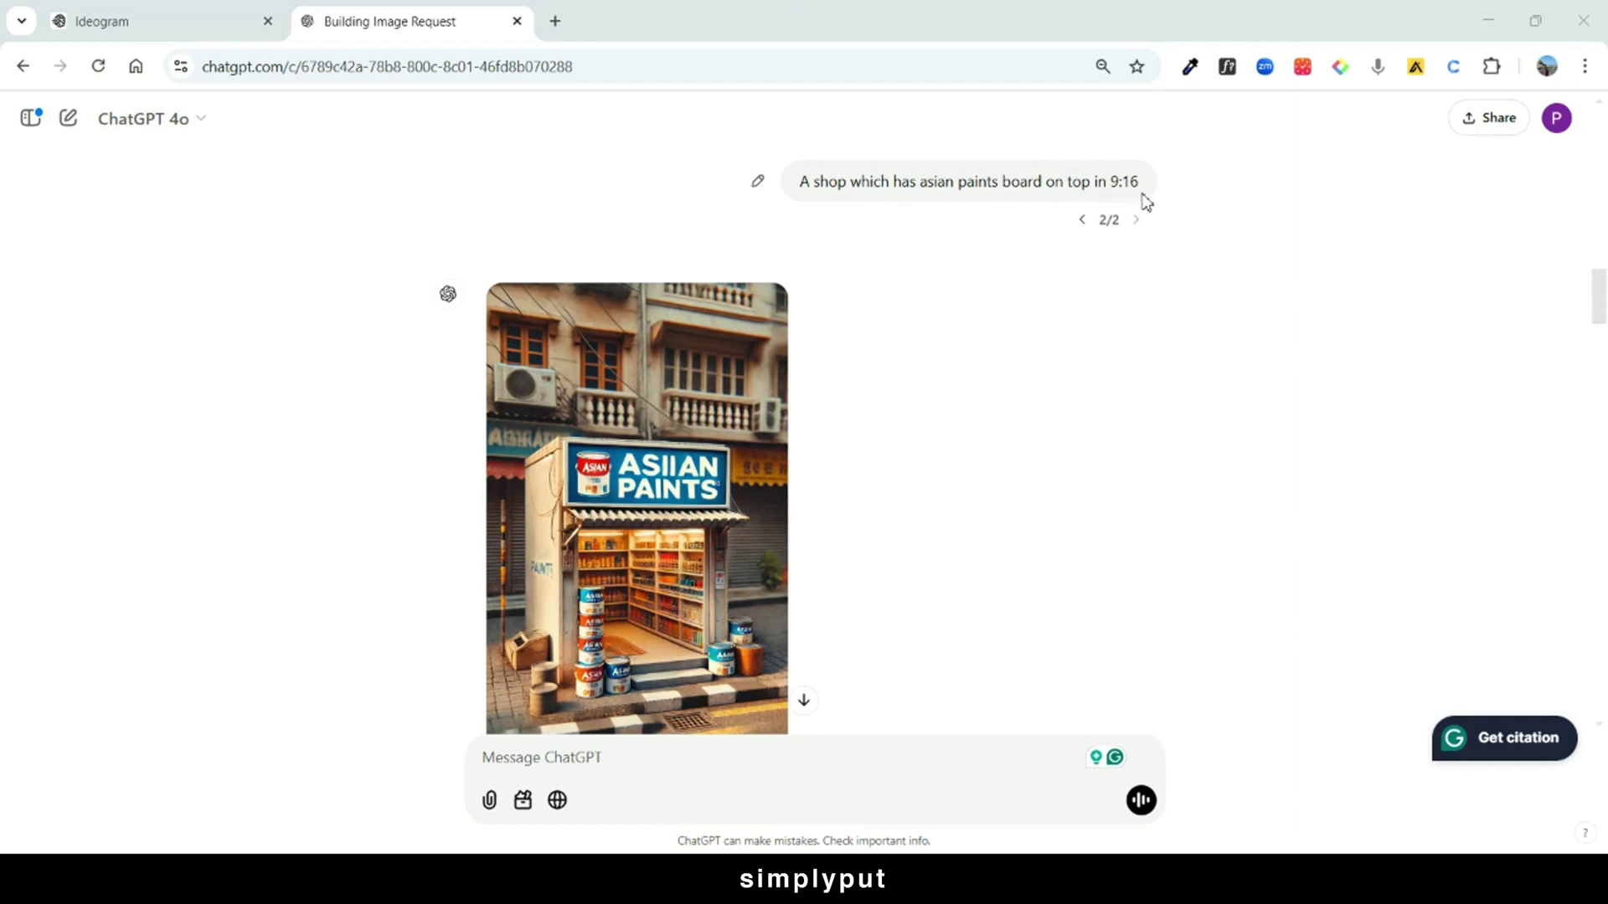
Examine the prompts and generated images of the Asian Paints shops, including the bigger forward-facing shop and the shop with a roof
{"action": "scroll", "coordinate": [721, 412], "scroll_direction": "down", "scroll_amount": 5}
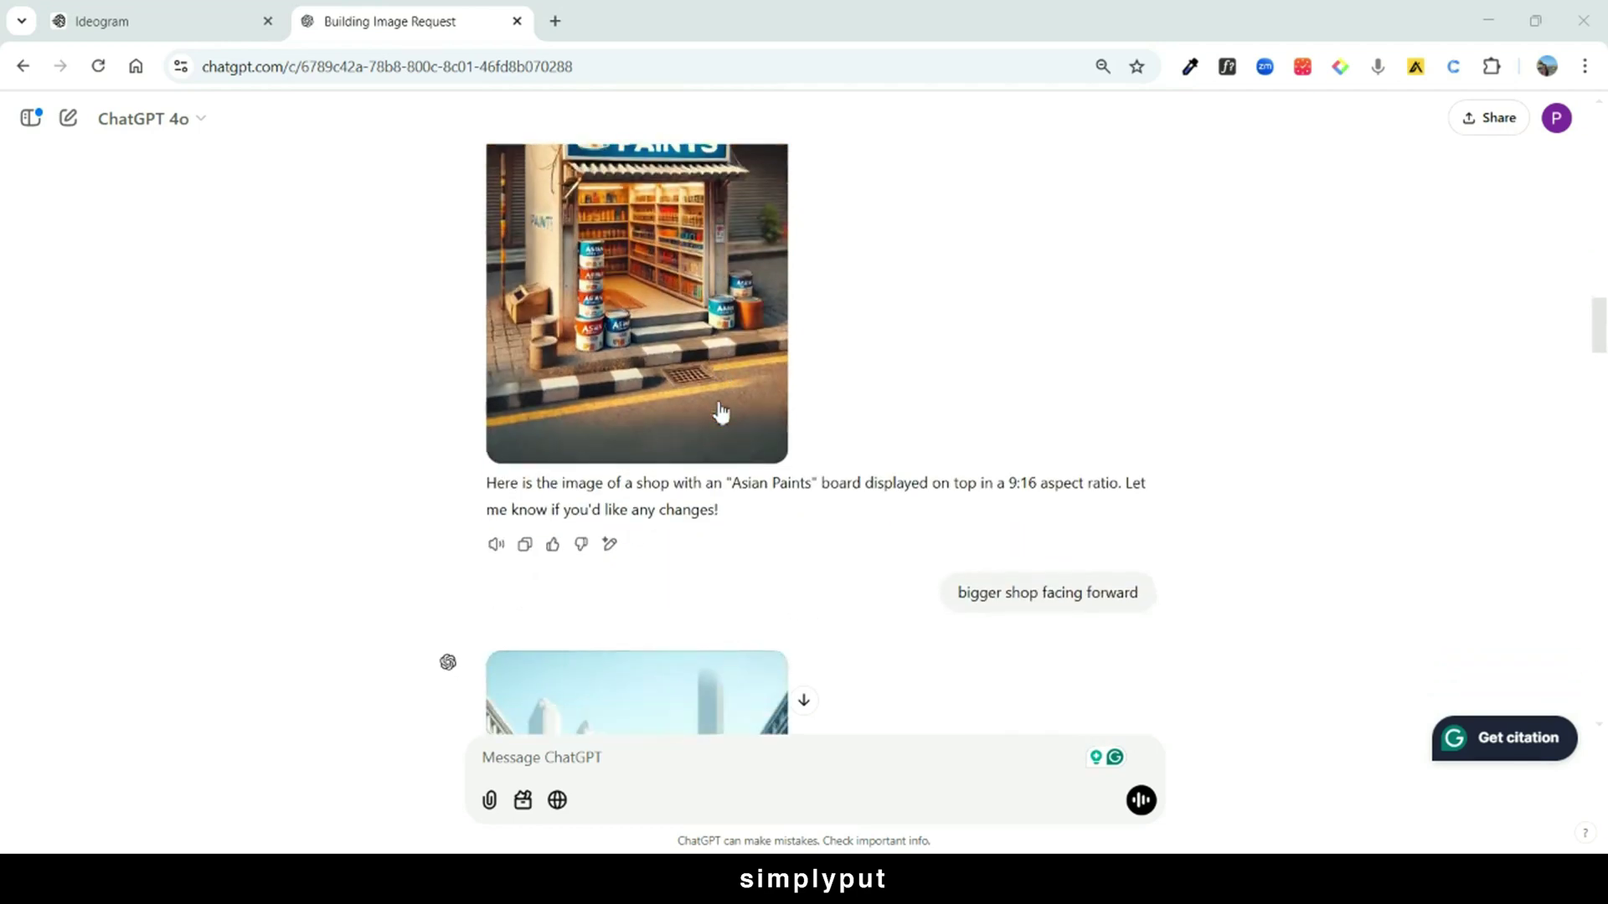
{"action": "scroll", "coordinate": [754, 411], "scroll_direction": "down", "scroll_amount": 4}
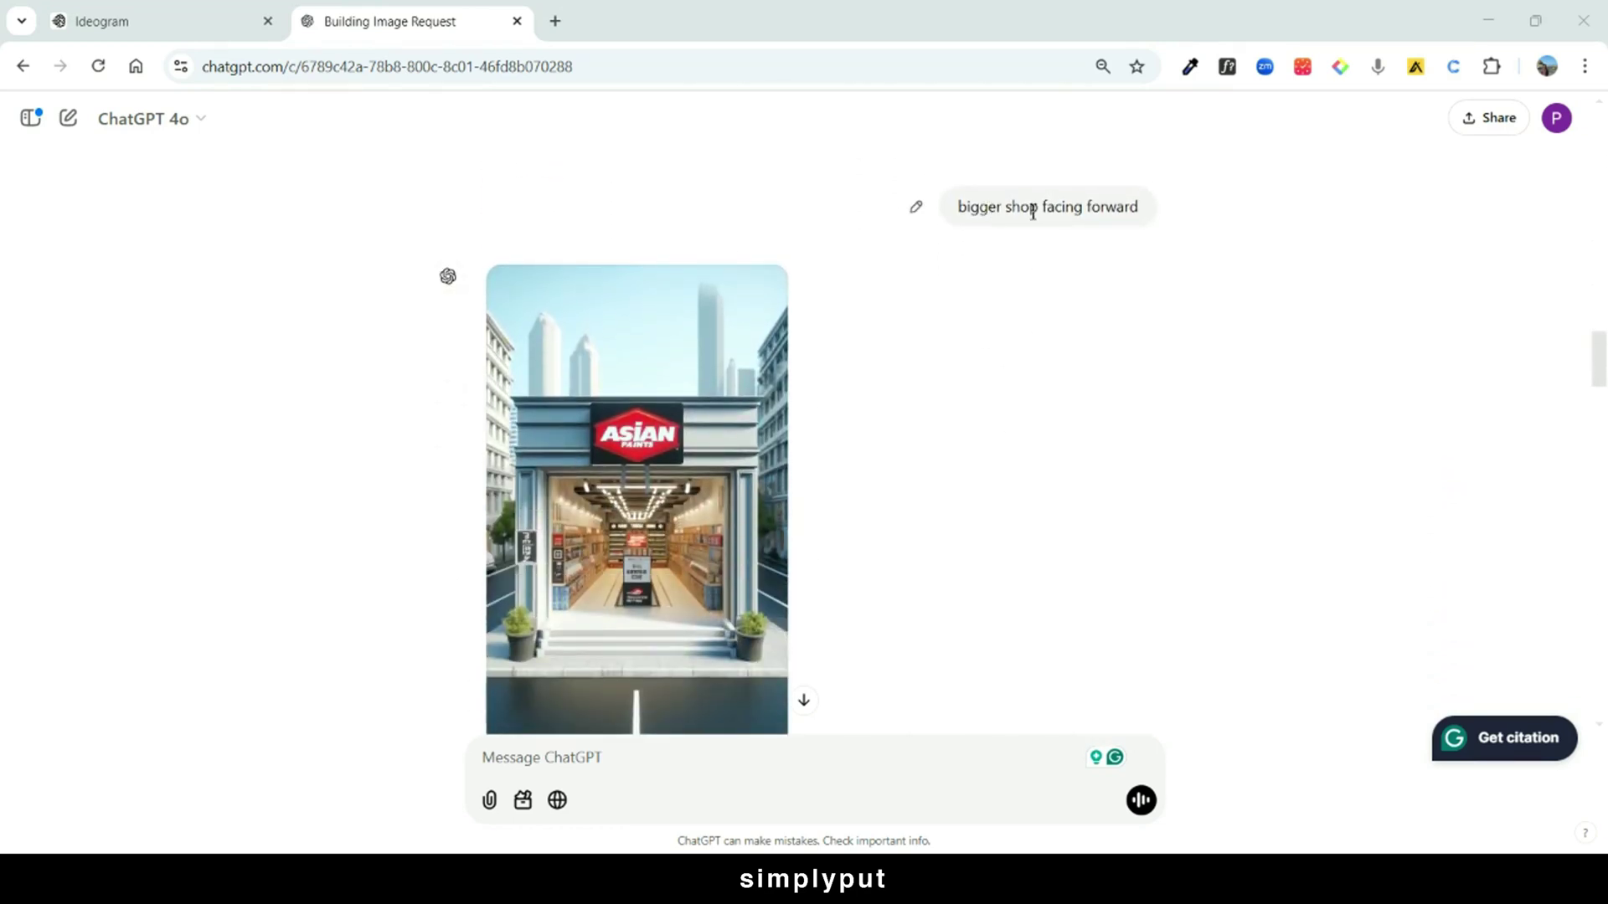
{"action": "scroll", "coordinate": [1173, 230], "scroll_direction": "down", "scroll_amount": 3}
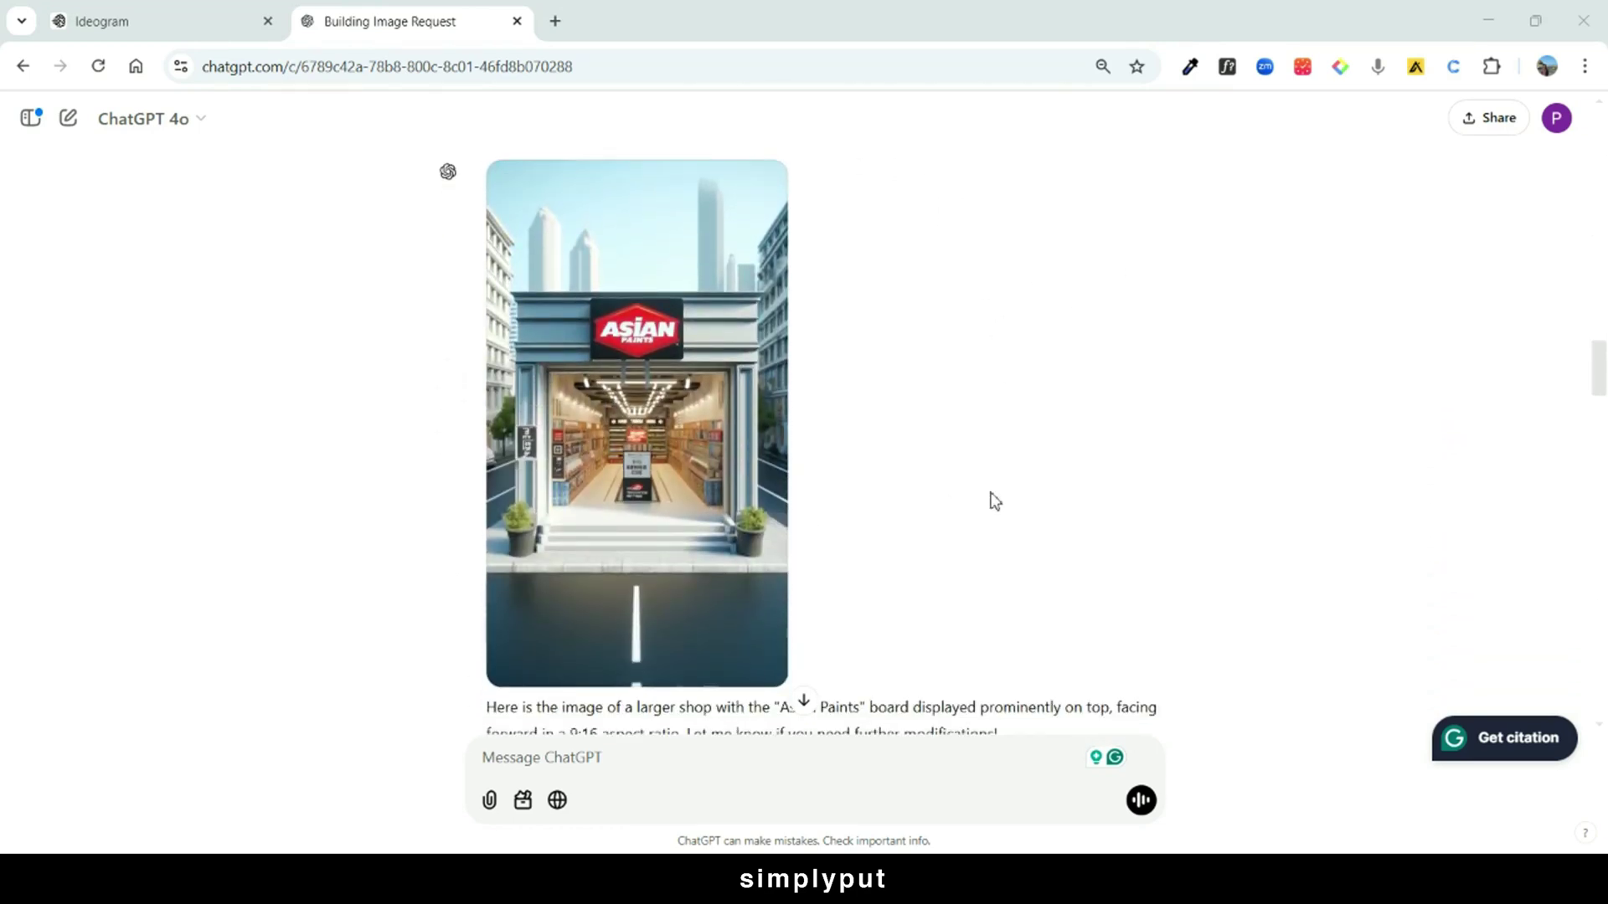
{"action": "scroll", "coordinate": [998, 501], "scroll_direction": "down", "scroll_amount": 3}
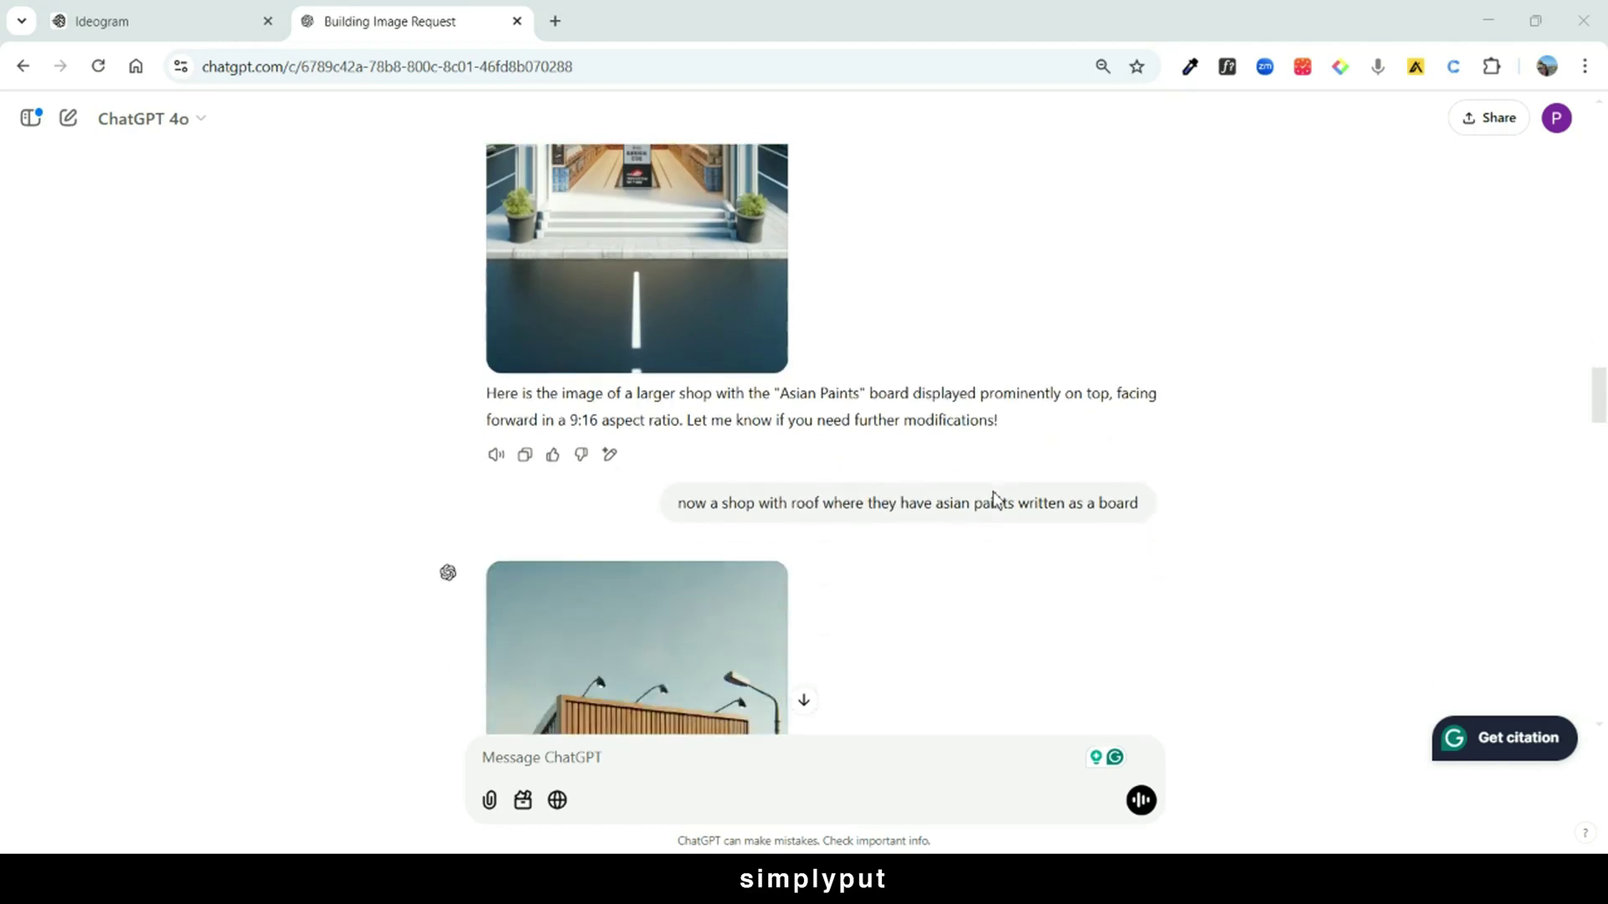
{"action": "scroll", "coordinate": [994, 499], "scroll_direction": "down", "scroll_amount": 3}
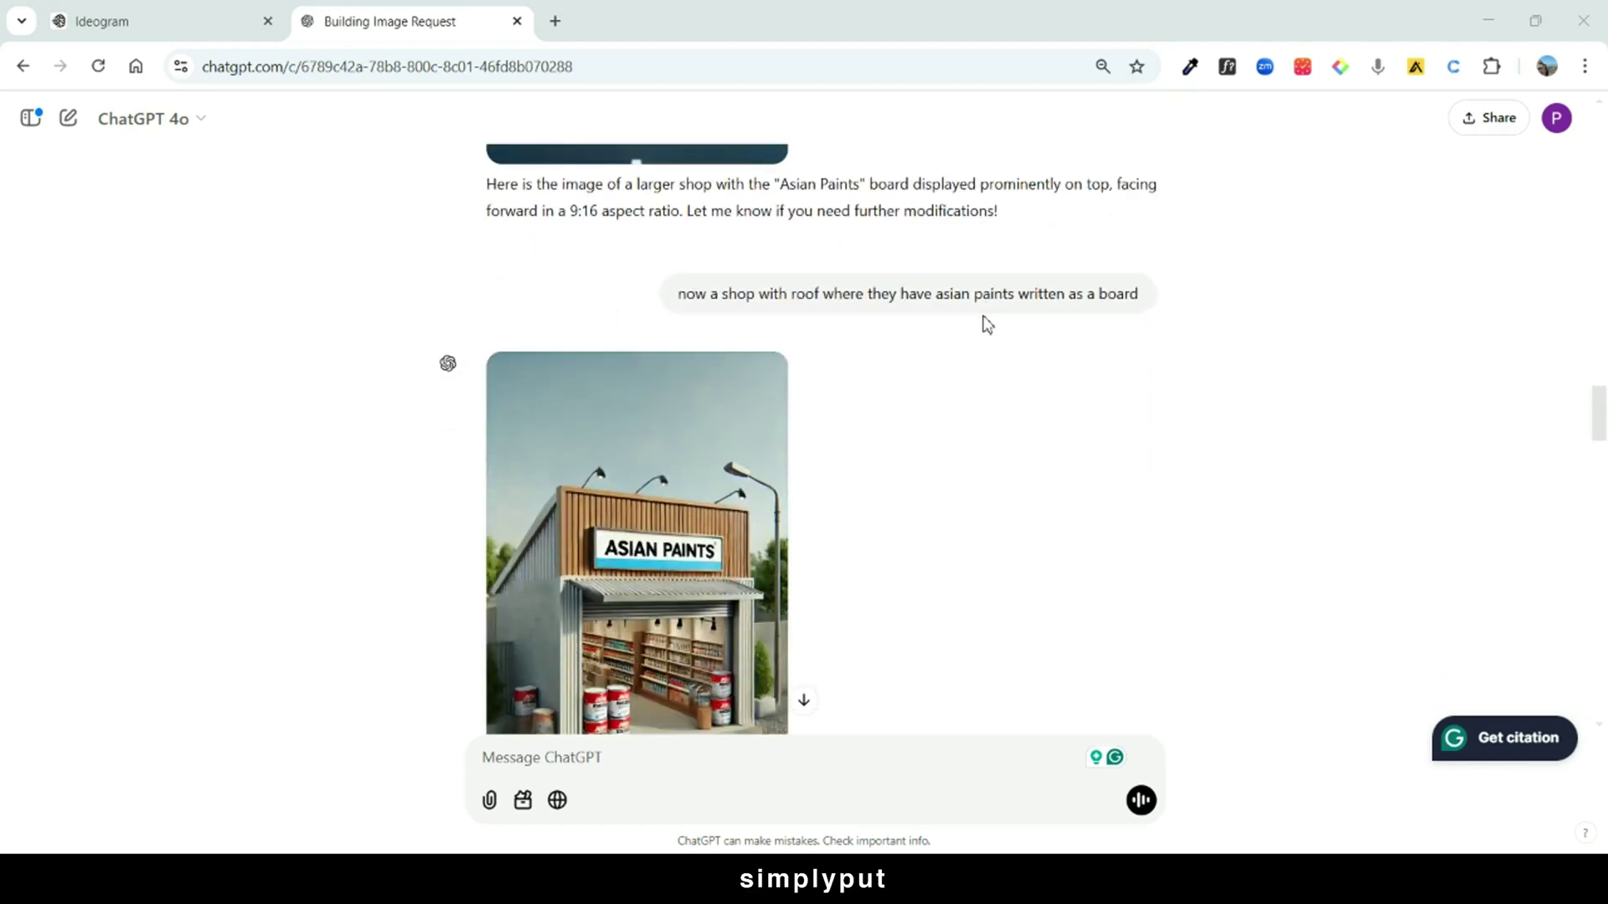
{"action": "scroll", "coordinate": [1097, 331], "scroll_direction": "down", "scroll_amount": 2}
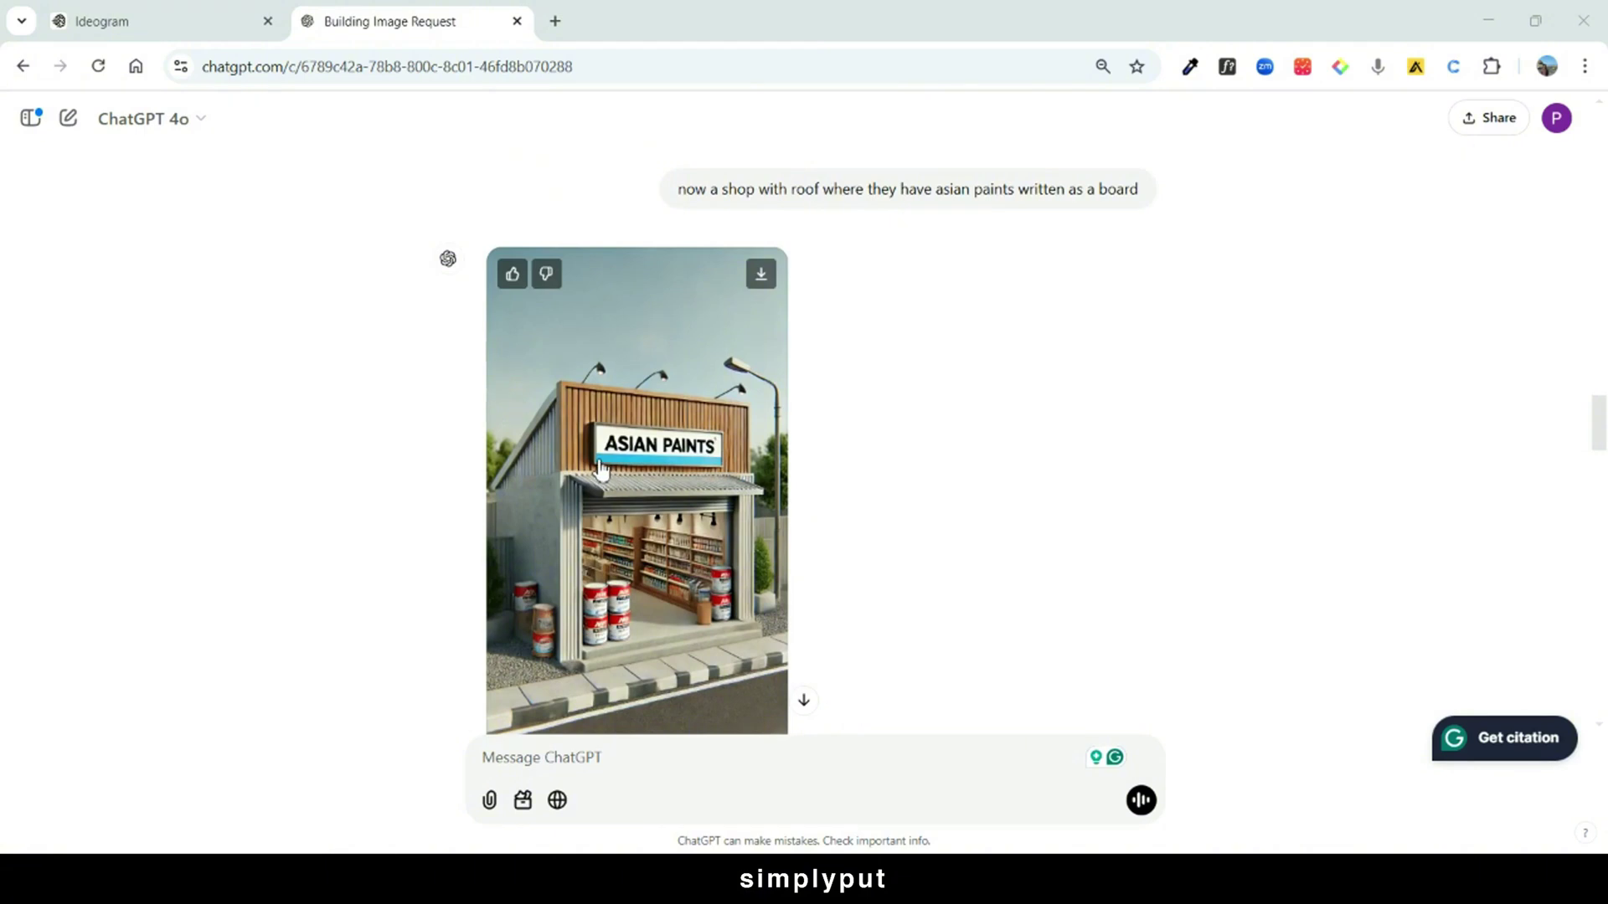
{"action": "scroll", "coordinate": [599, 469], "scroll_direction": "down", "scroll_amount": 3}
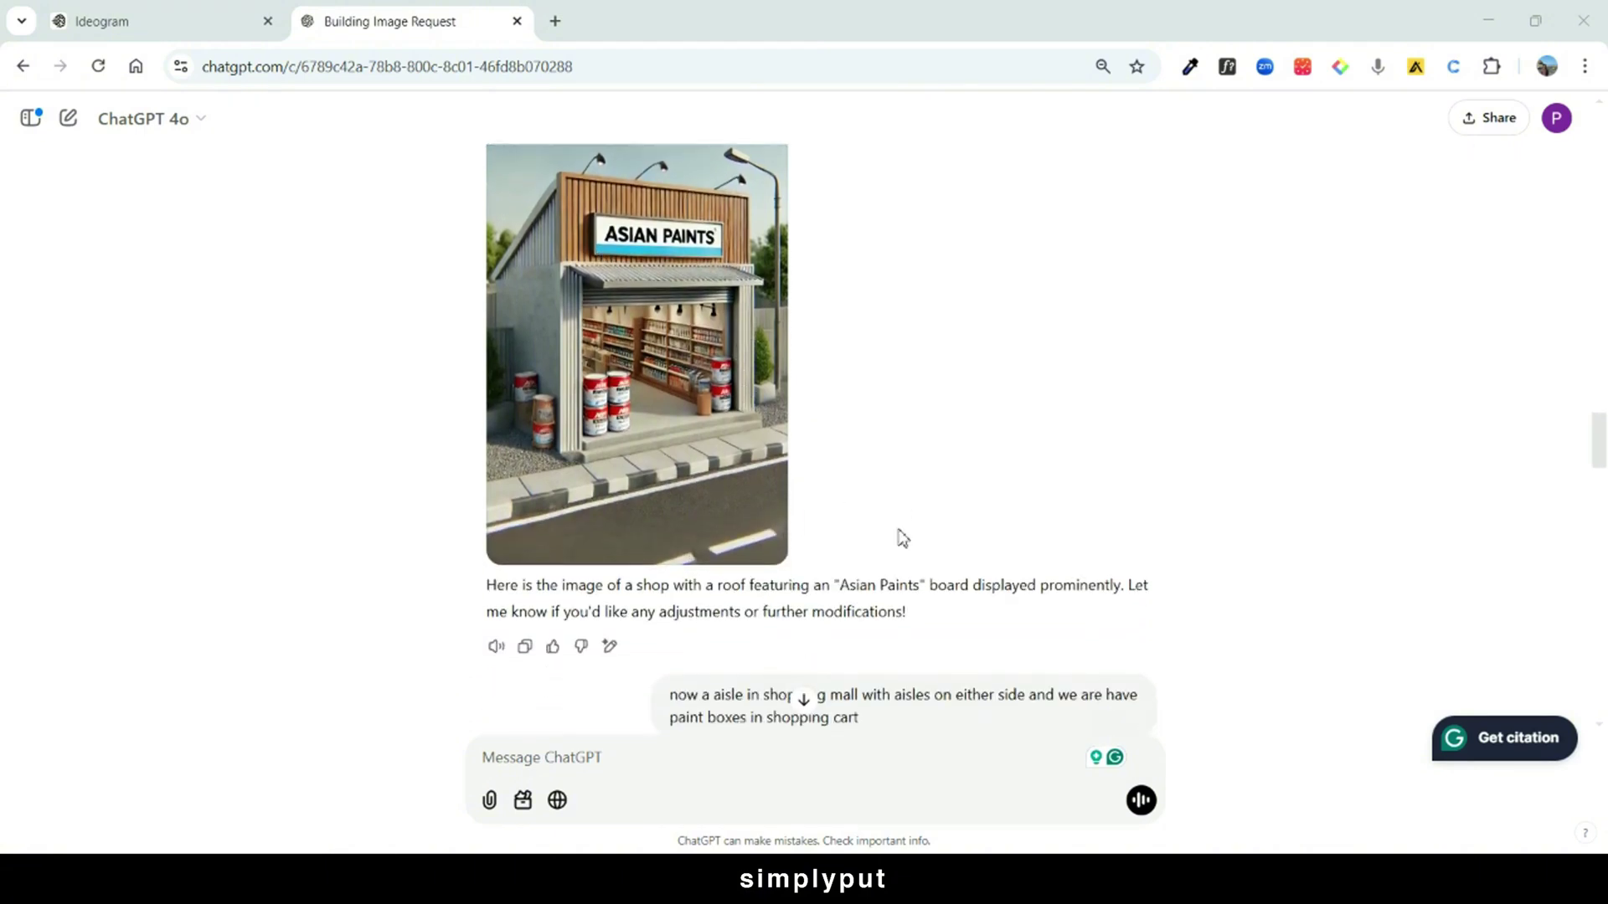
Examine the prompts and generated images of the shopping mall aisle, the paint-filled cart and the very big Asian Paints tower
{"action": "scroll", "coordinate": [903, 539], "scroll_direction": "down", "scroll_amount": 7}
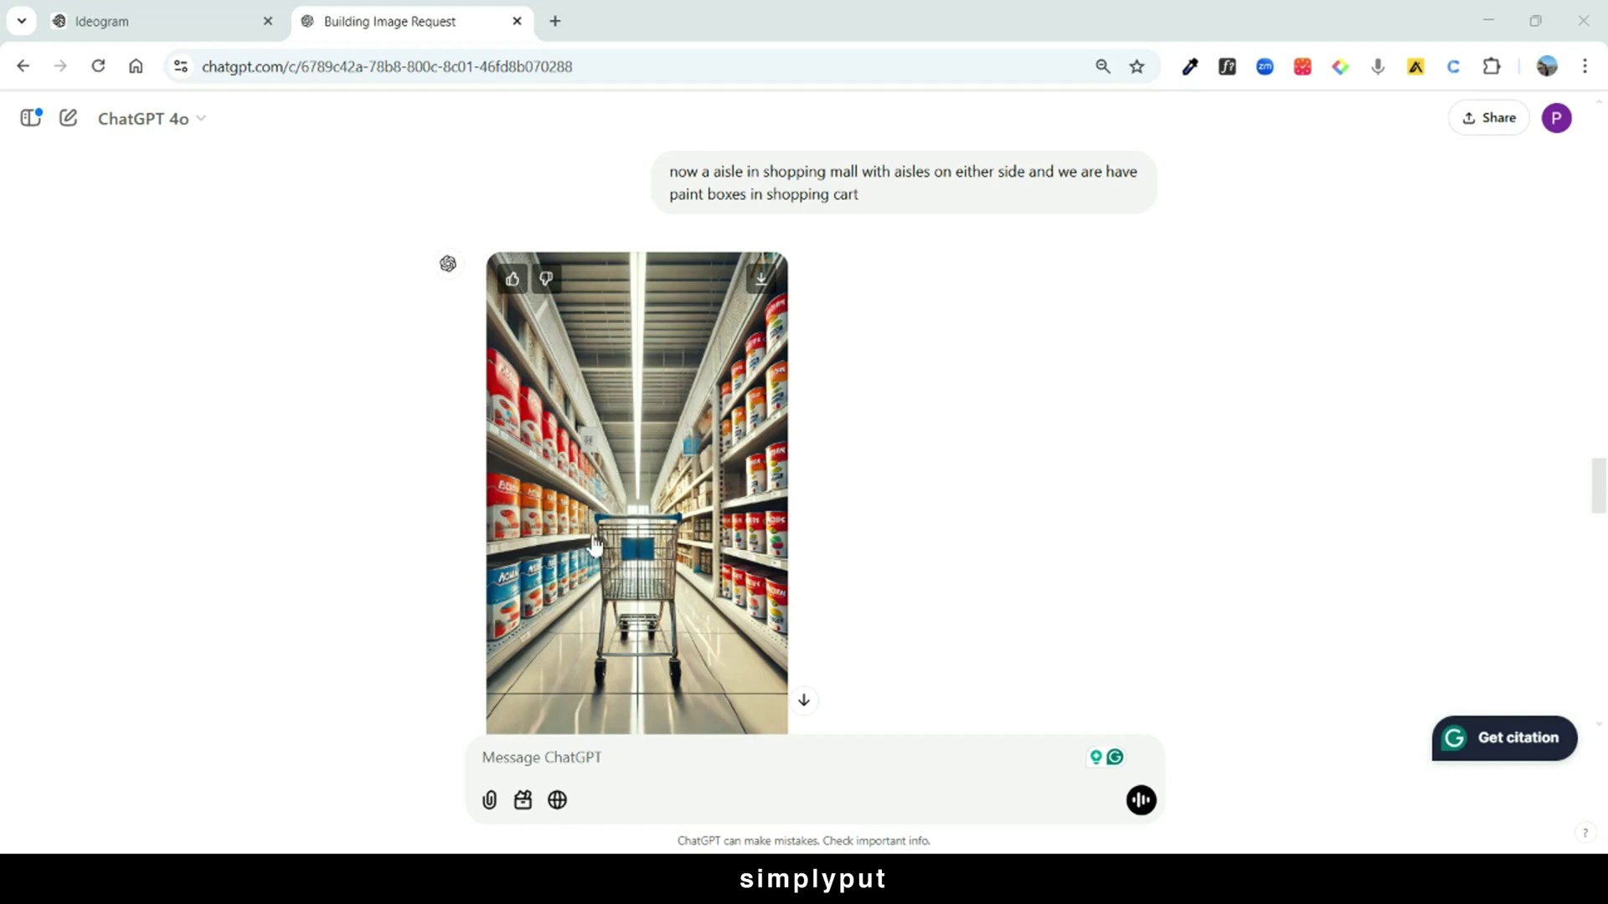
{"action": "scroll", "coordinate": [754, 541], "scroll_direction": "down", "scroll_amount": 10}
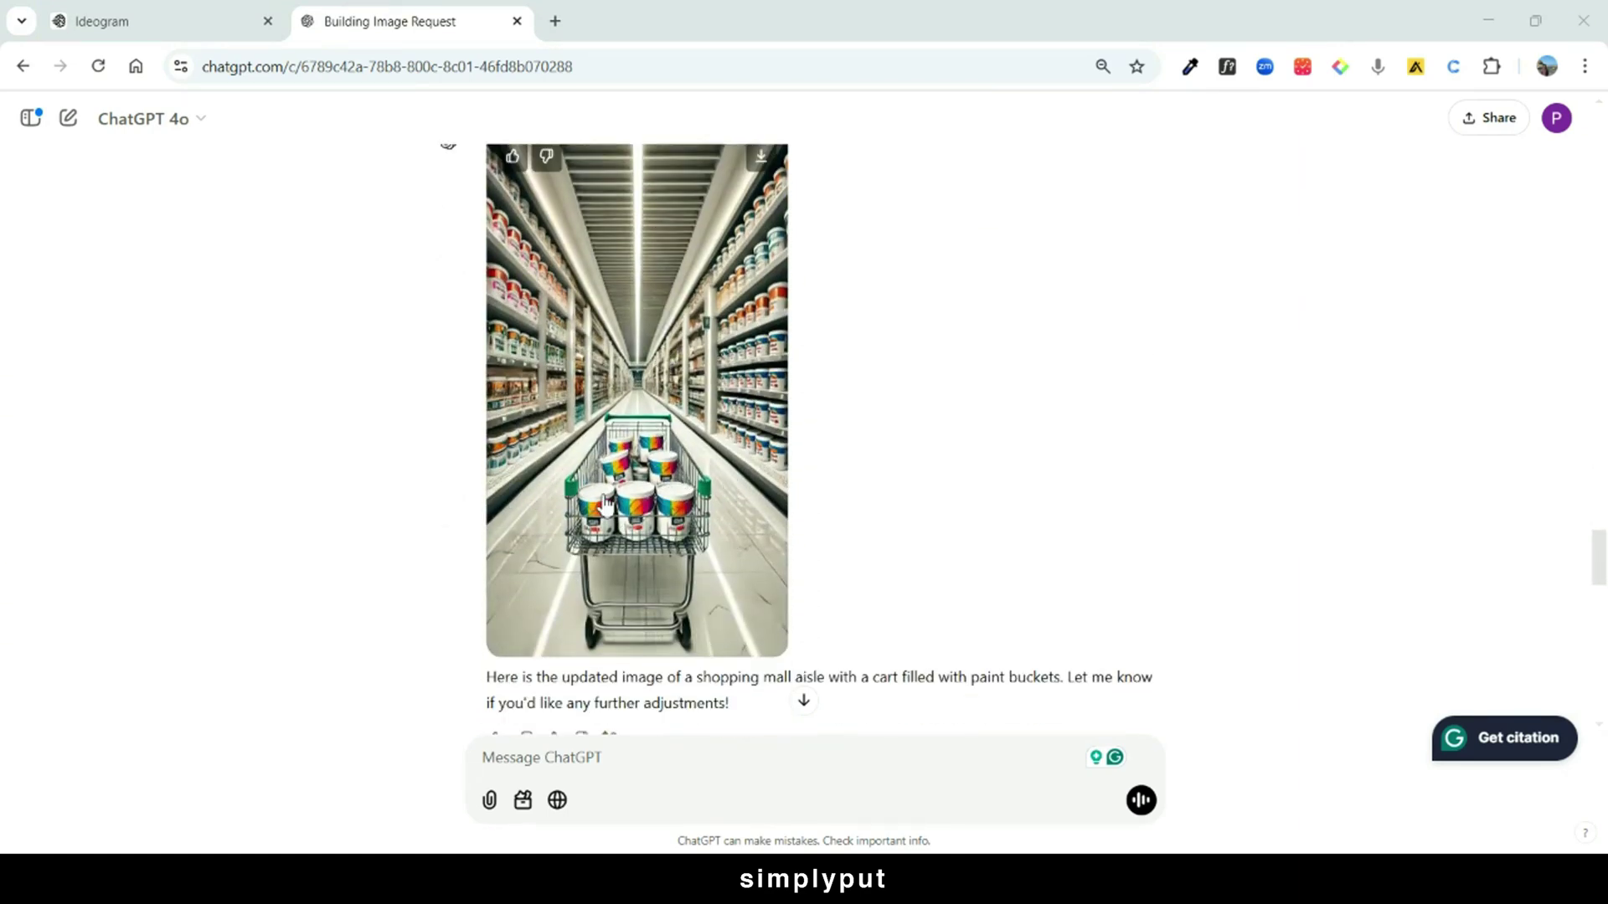
{"action": "scroll", "coordinate": [692, 469], "scroll_direction": "down", "scroll_amount": 8}
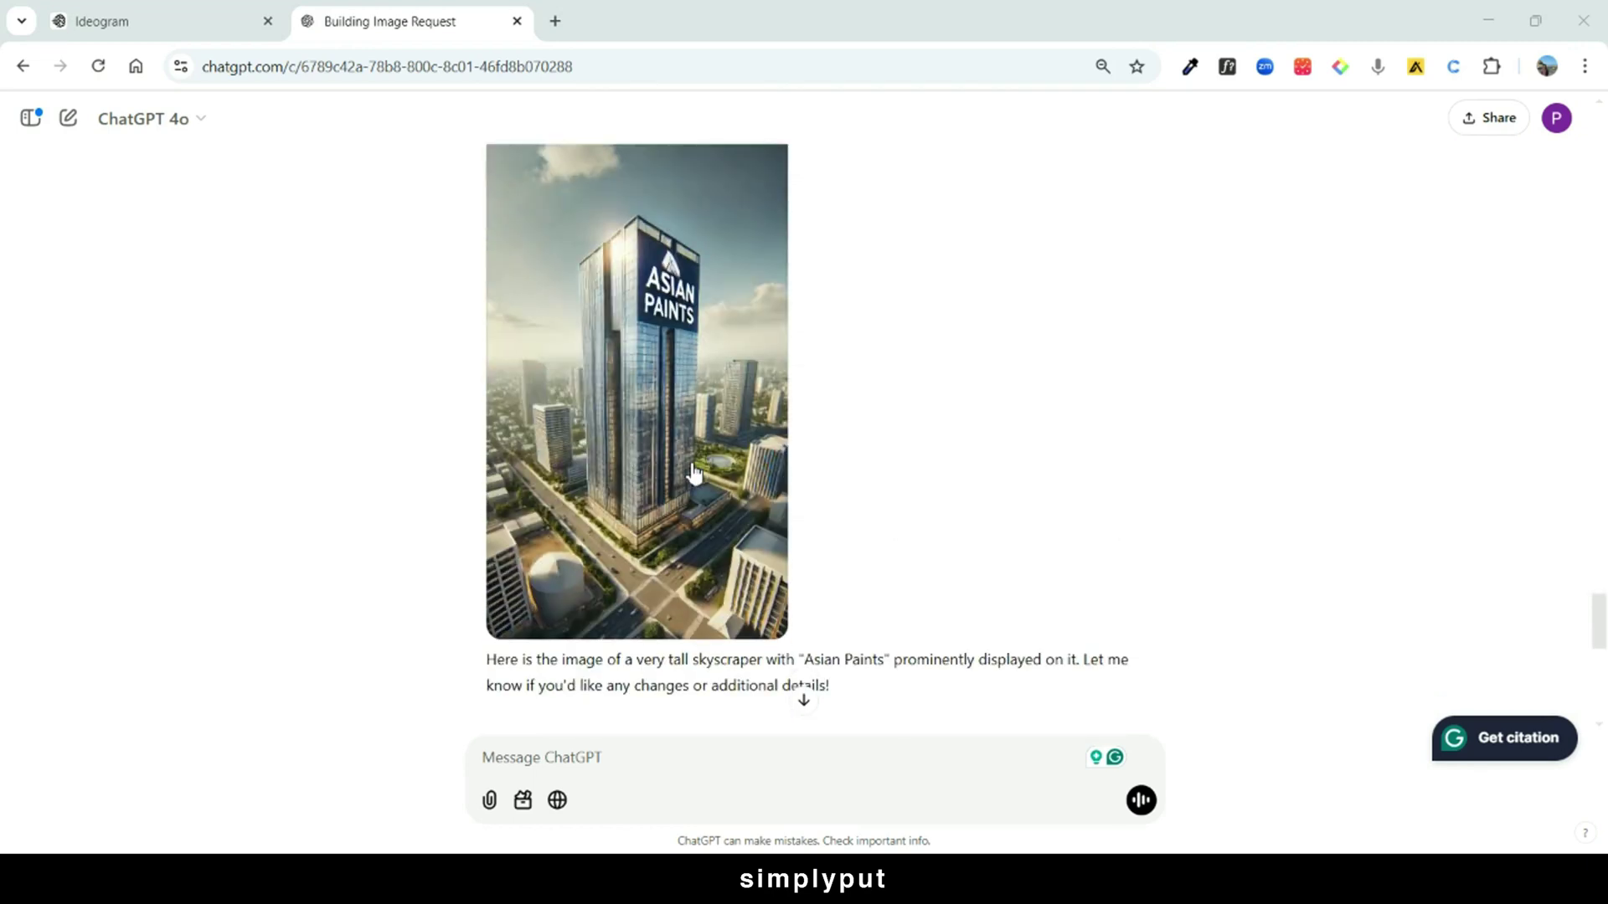
{"action": "scroll", "coordinate": [754, 318], "scroll_direction": "up", "scroll_amount": 1}
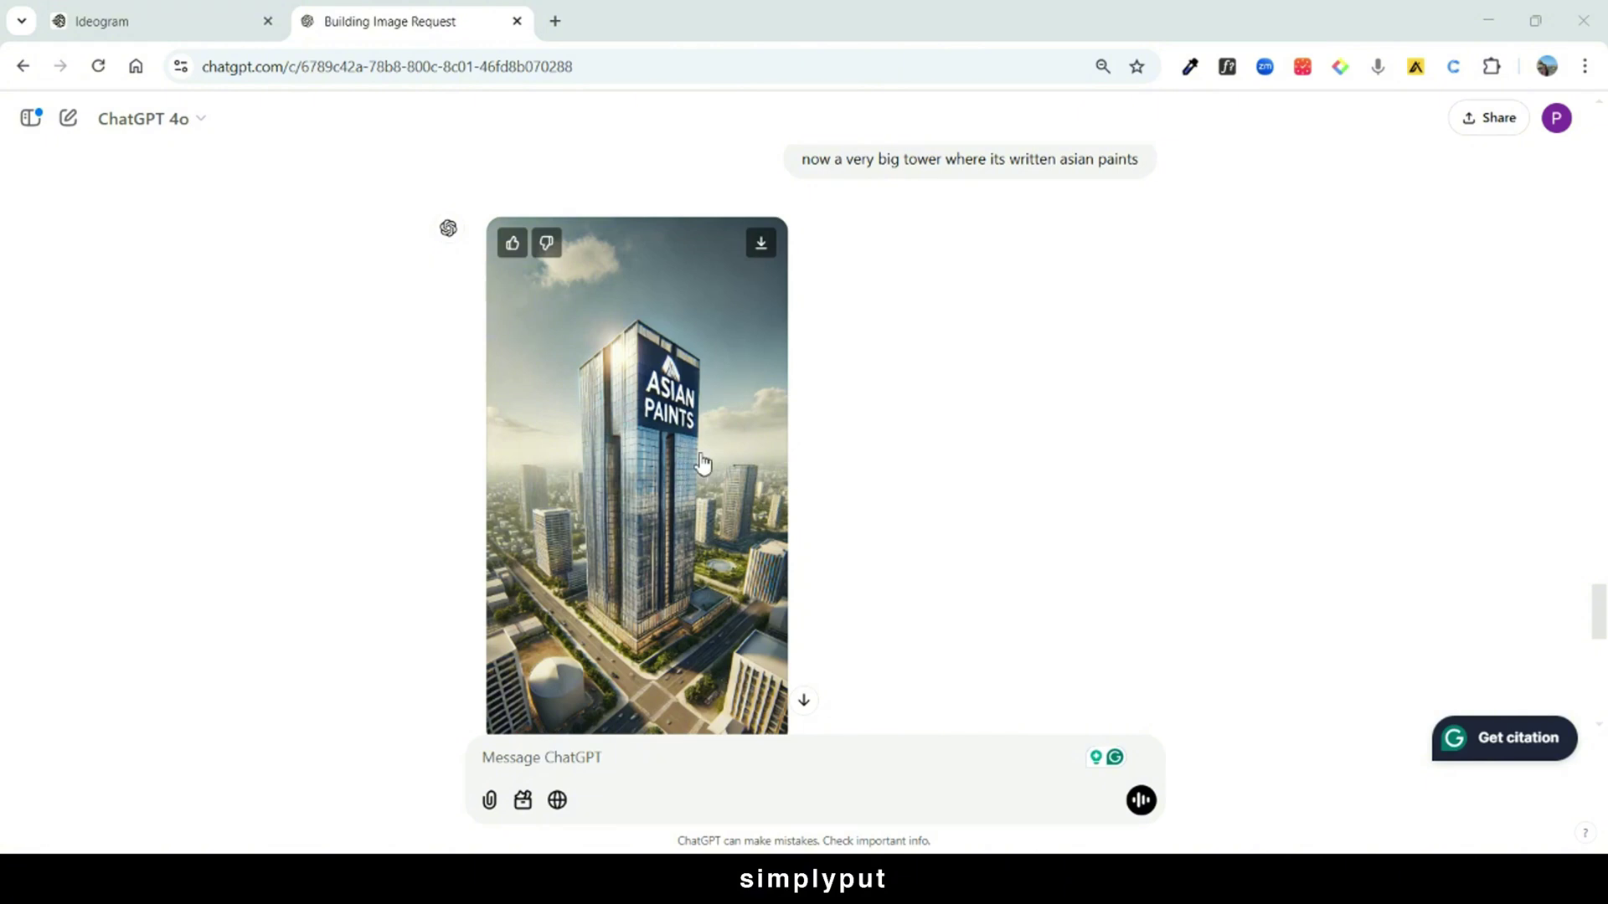
{"action": "scroll", "coordinate": [693, 452], "scroll_direction": "down", "scroll_amount": 1}
{"action": "scroll", "coordinate": [675, 406], "scroll_direction": "down", "scroll_amount": 8}
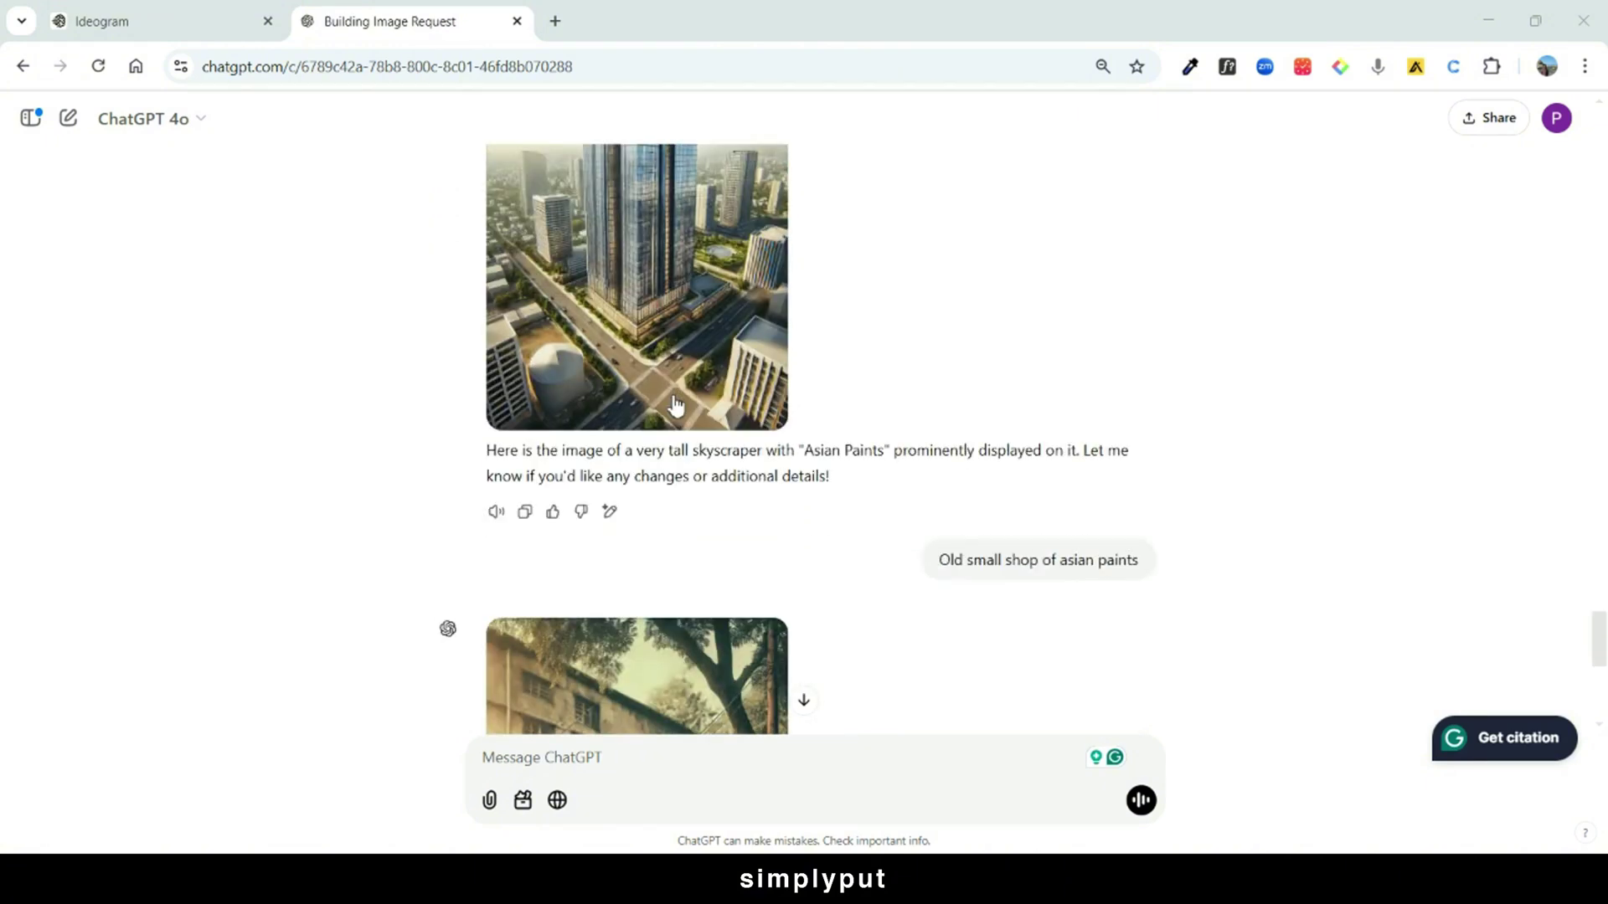